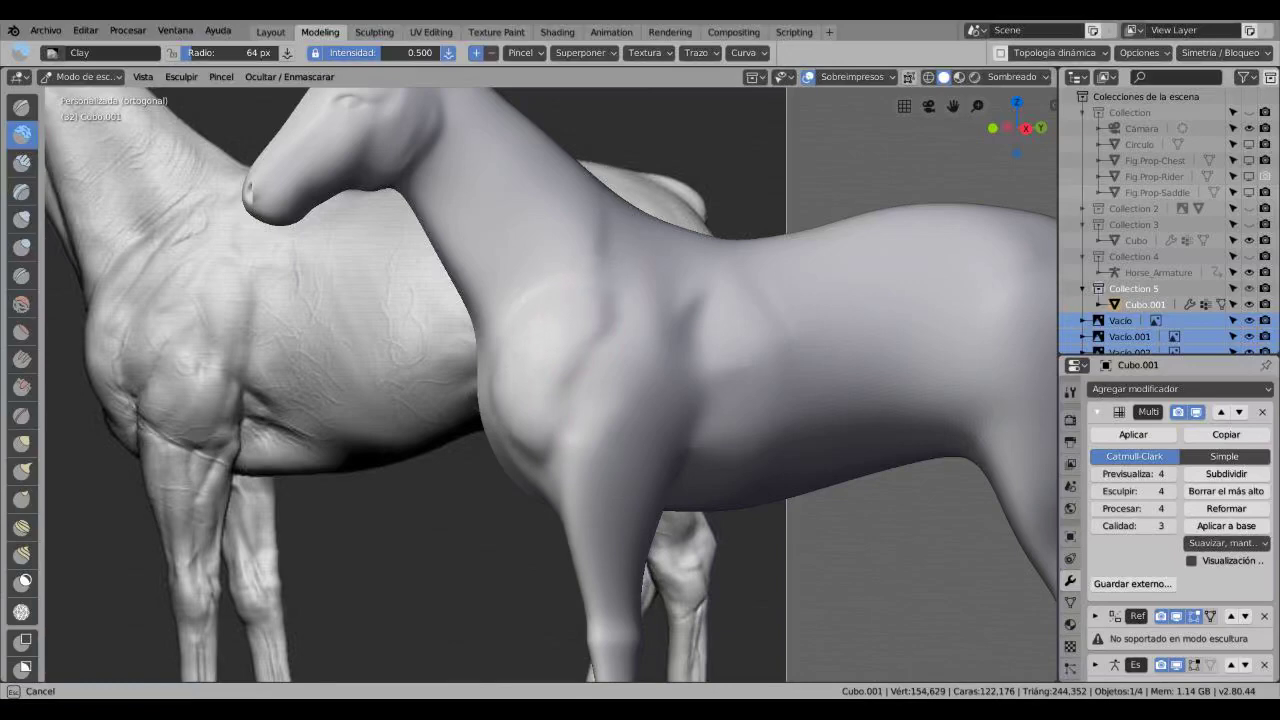
# - Sculpt the muscle masses of the horse's shoulder with the Clay brush at strength 0.500, following the side reference
pyautogui.scroll(-2, 560, 432)
pyautogui.scroll(3, 560, 432)
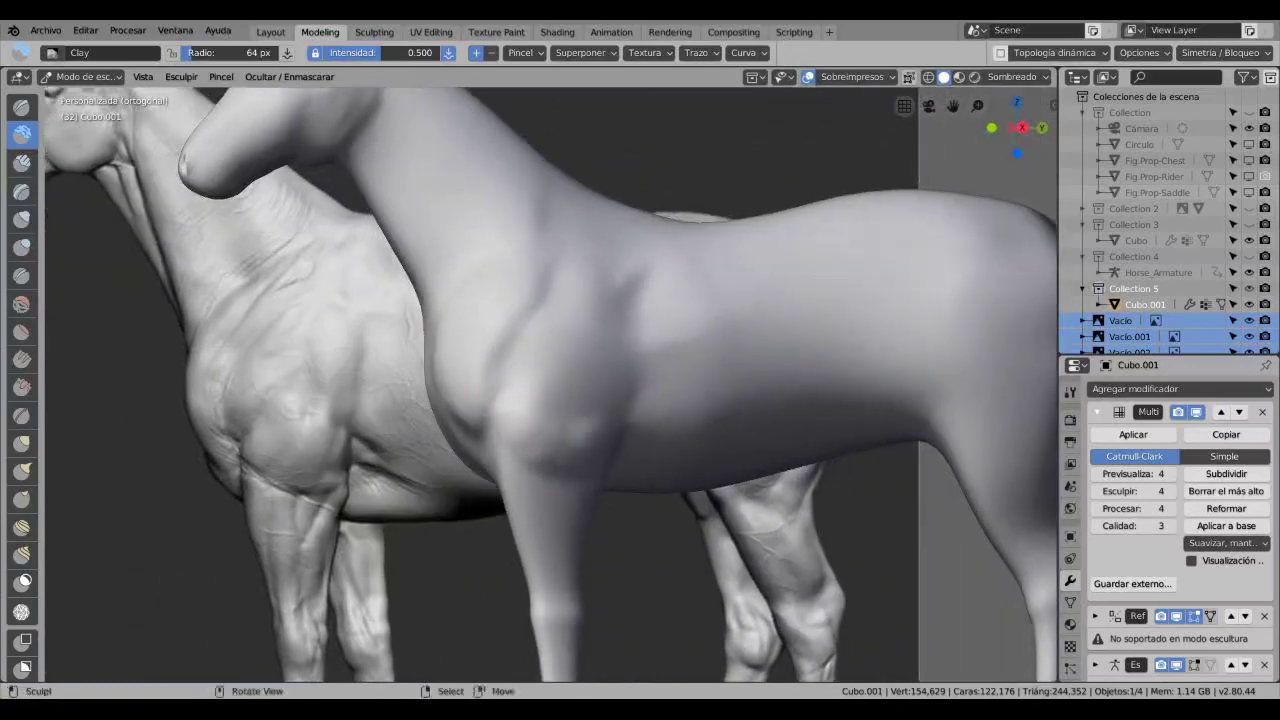
pyautogui.moveTo(560, 432); pyautogui.dragTo(585, 432, button='middle')
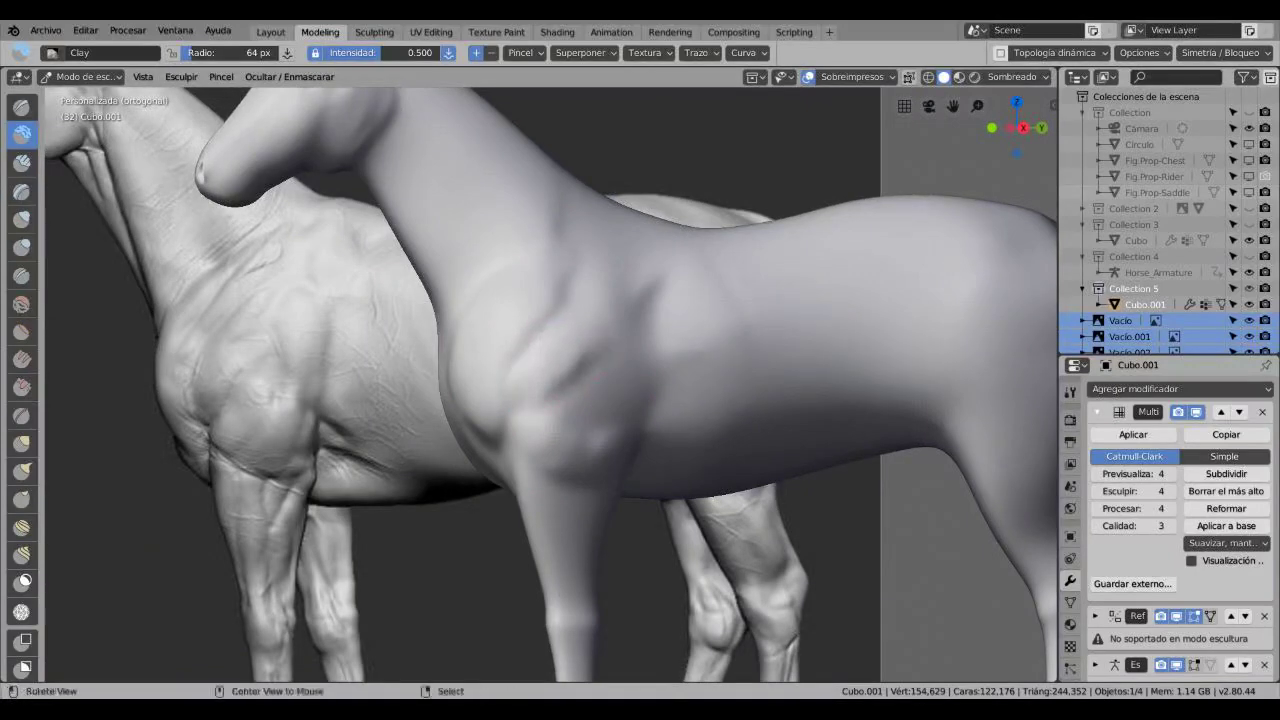
pyautogui.moveTo(560, 432); pyautogui.dragTo(550, 381, button='middle')
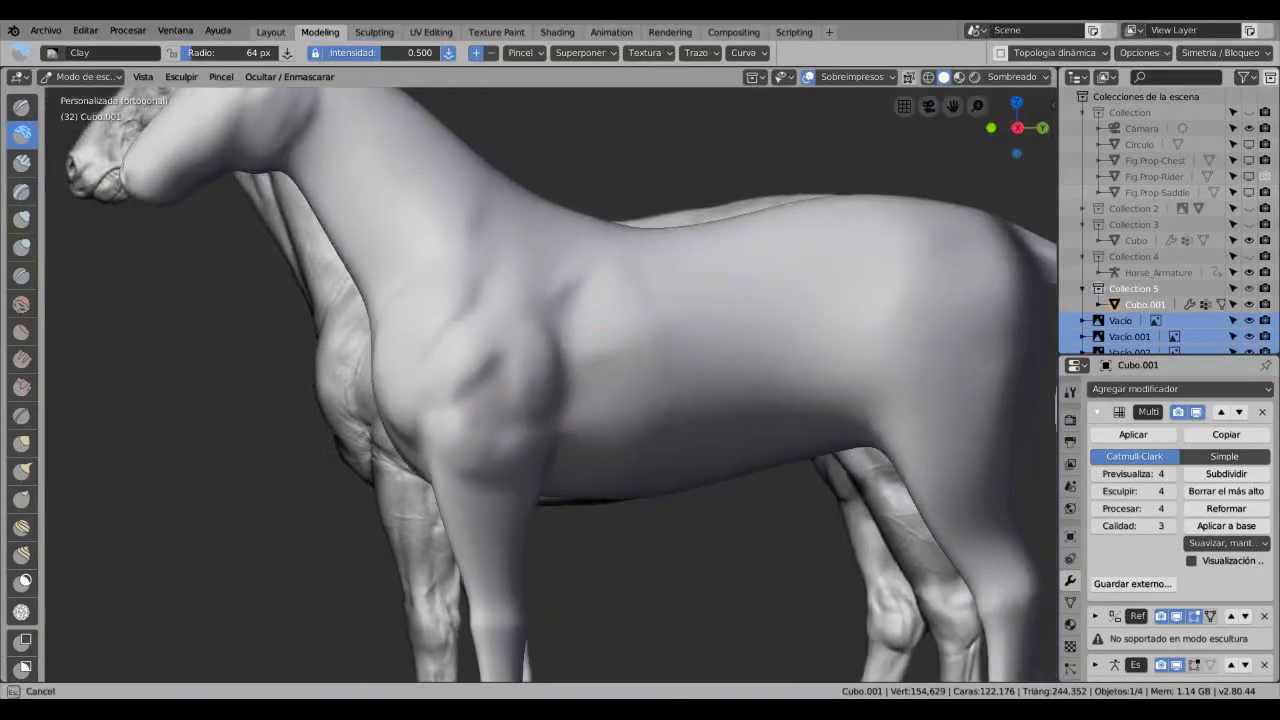
pyautogui.moveTo(560, 432); pyautogui.dragTo(585, 432, button='middle')
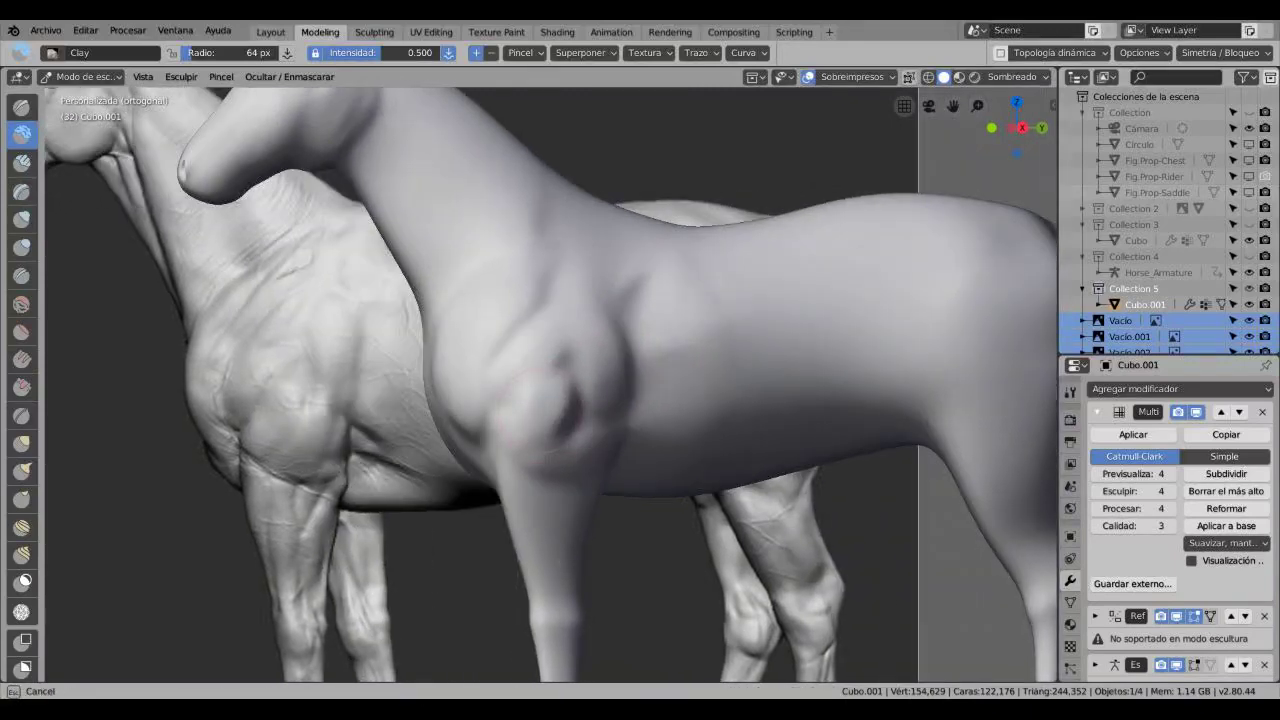
# - Build up the muscles on the outer side of the upper foreleg down to the knee with the Clay brush
pyautogui.scroll(-8, 566, 420)
pyautogui.moveTo(566, 420); pyautogui.dragTo(572, 326, button='middle')
pyautogui.scroll(6, 442, 487)
pyautogui.moveTo(426, 458); pyautogui.dragTo(452, 452, button='middle')
pyautogui.moveTo(556, 345); pyautogui.dragTo(582, 380, button='middle')
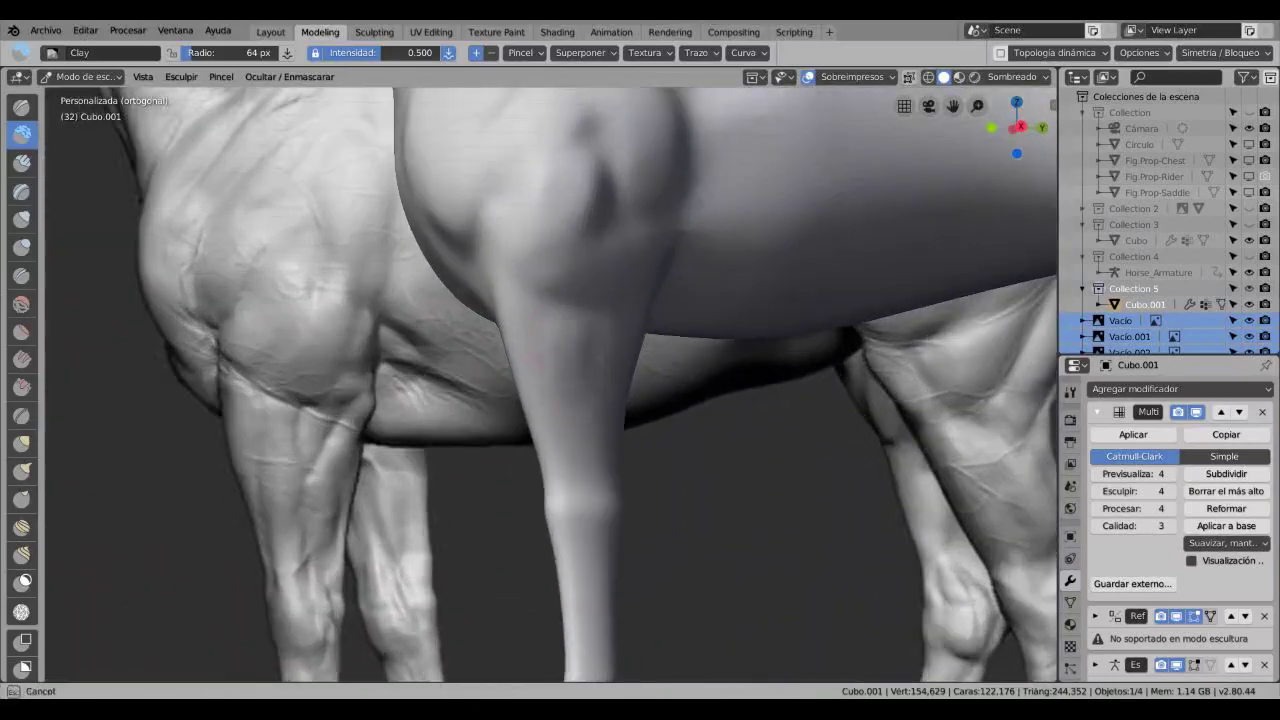
pyautogui.scroll(3, 538, 490)
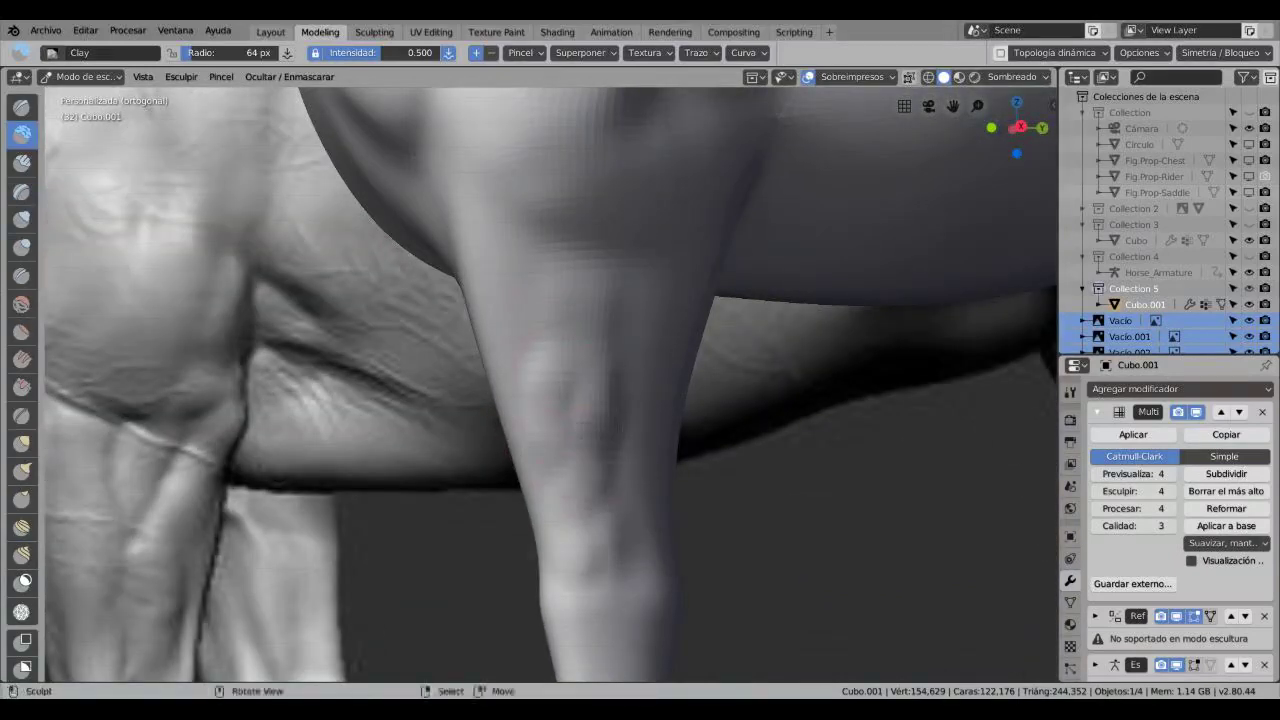
pyautogui.moveTo(563, 392); pyautogui.dragTo(586, 470)
pyautogui.scroll(-3, 560, 370)
# - Sculpt the muscle forms on the front of the upper foreleg with the Clay brush
pyautogui.moveTo(560, 370); pyautogui.dragTo(540, 350, button='middle')
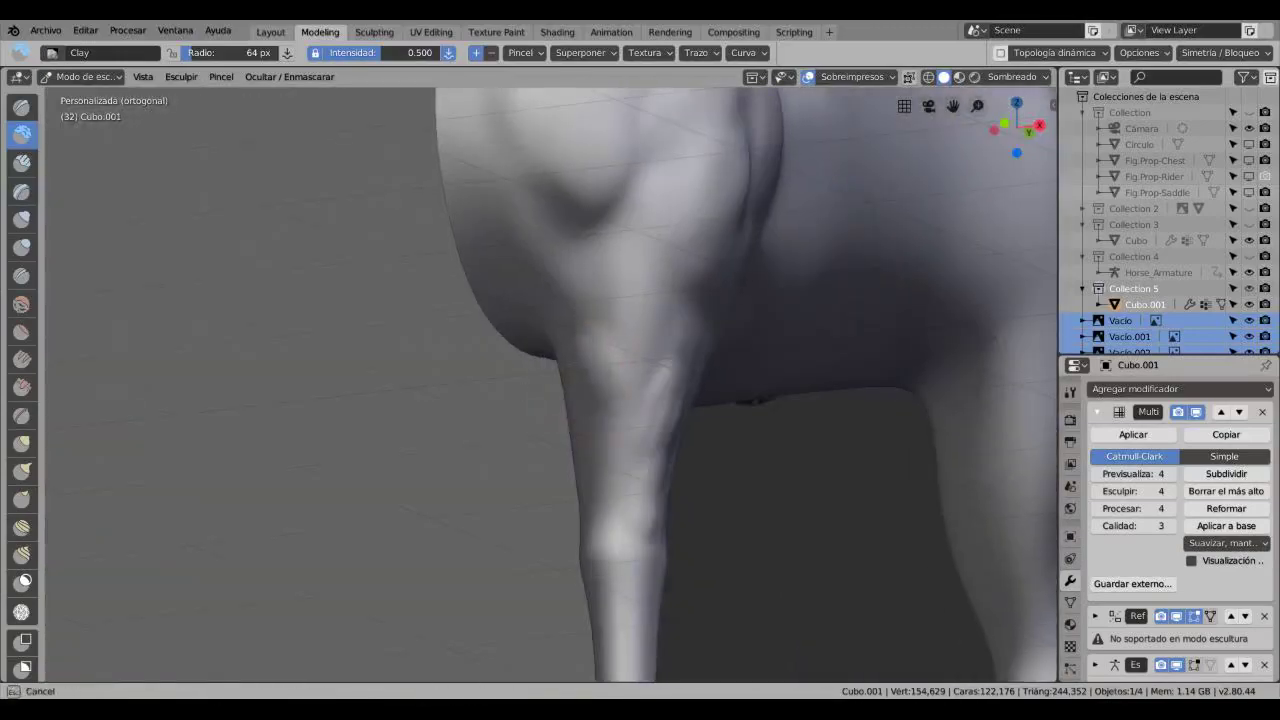
pyautogui.moveTo(645, 400); pyautogui.dragTo(652, 330)
pyautogui.moveTo(605, 405)
pyautogui.mouseDown(button='middle')
pyautogui.moveTo(770, 335)
pyautogui.moveTo(720, 310)
pyautogui.mouseUp(button='middle')
pyautogui.scroll(-5, 550, 380)
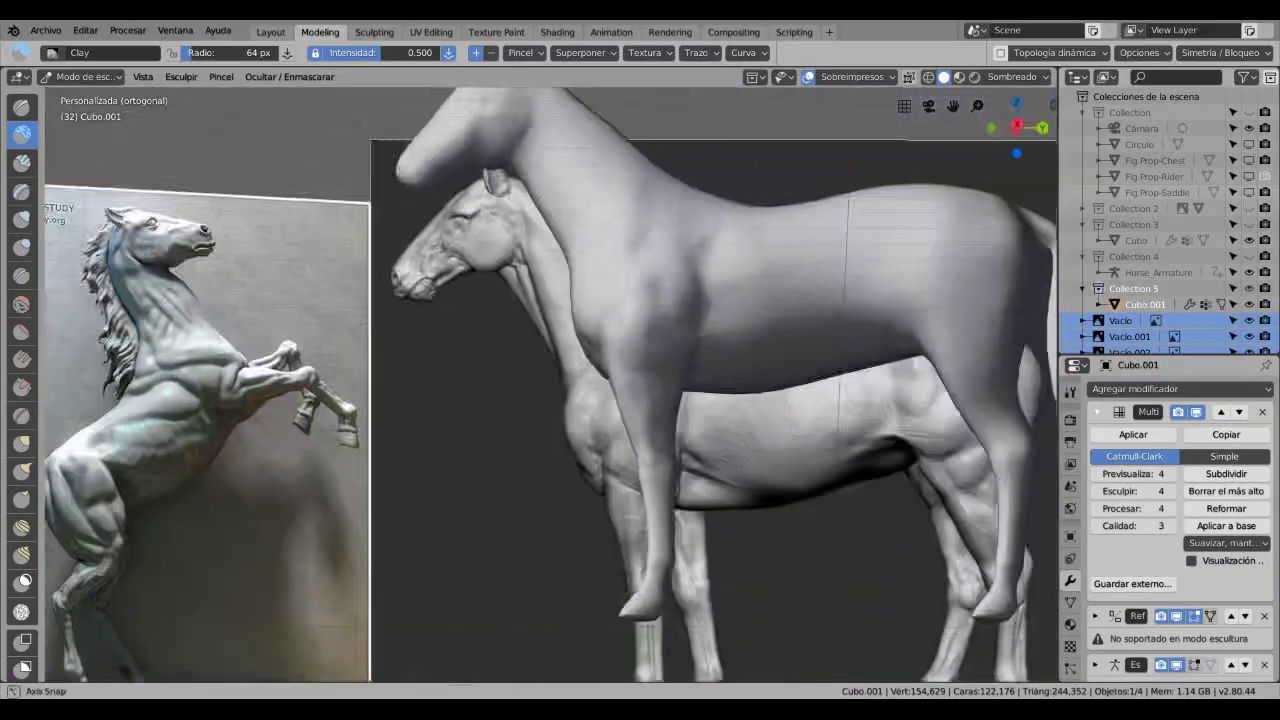
# - Set the Multiresolution modifier's quality to 5 and add clay ridges at the elbow and upper forearm
pyautogui.moveTo(550, 380); pyautogui.dragTo(640, 360, button='middle')
pyautogui.click(1133, 525)
pyautogui.moveTo(550, 380); pyautogui.dragTo(750, 330, button='middle')
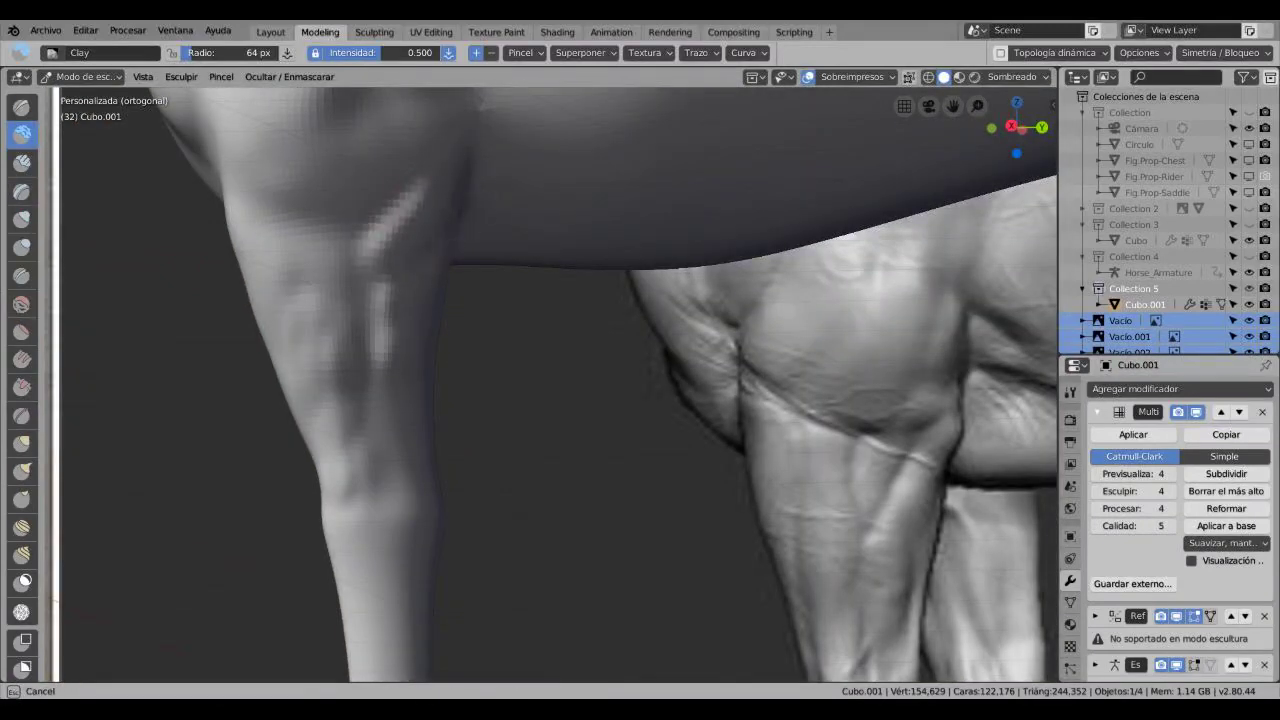
pyautogui.scroll(-5, 552, 422)
pyautogui.moveTo(520, 400)
pyautogui.mouseDown(button='middle')
pyautogui.moveTo(552, 422)
pyautogui.moveTo(610, 430)
pyautogui.moveTo(705, 335)
pyautogui.moveTo(830, 272)
pyautogui.mouseUp(button='middle')
# - Sharpen the grooves between the chest, shoulder and foreleg muscles with the Crease brush at strength 0.250
pyautogui.hotkey('shift', 'c')
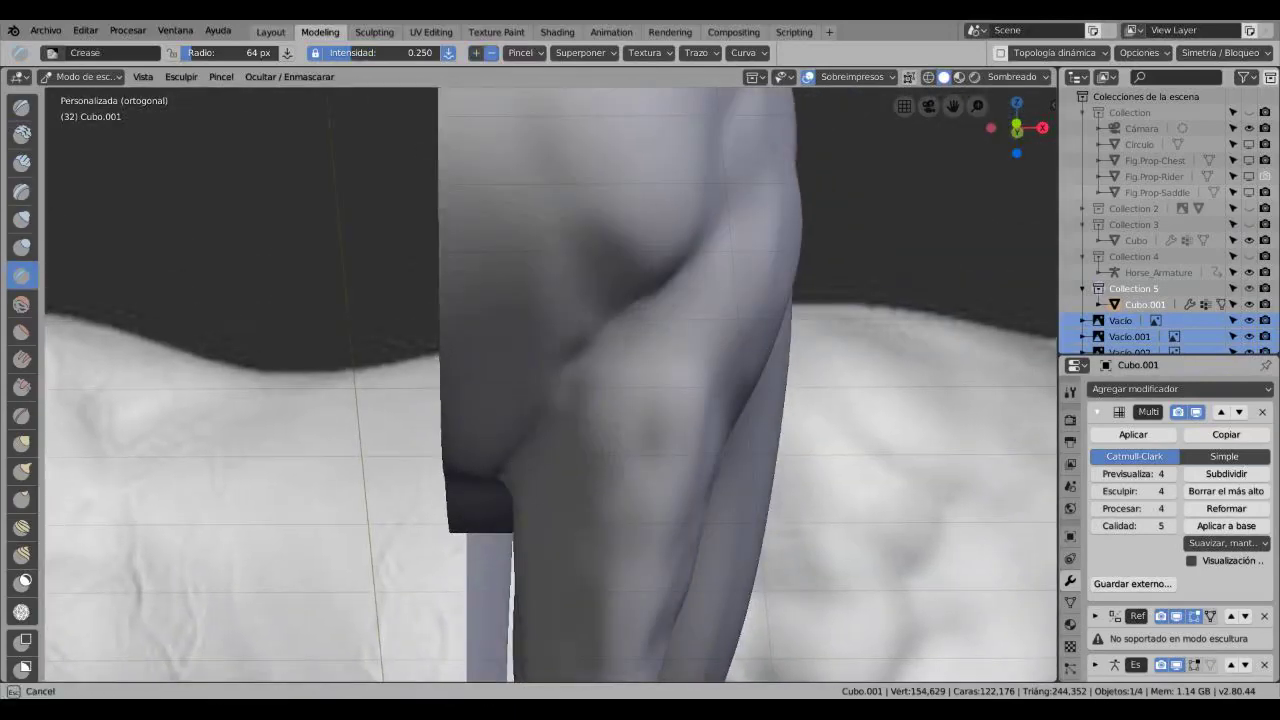
pyautogui.moveTo(680, 300)
pyautogui.mouseDown(button='middle')
pyautogui.moveTo(590, 315)
pyautogui.moveTo(571, 378)
pyautogui.moveTo(594, 290)
pyautogui.mouseUp(button='middle')
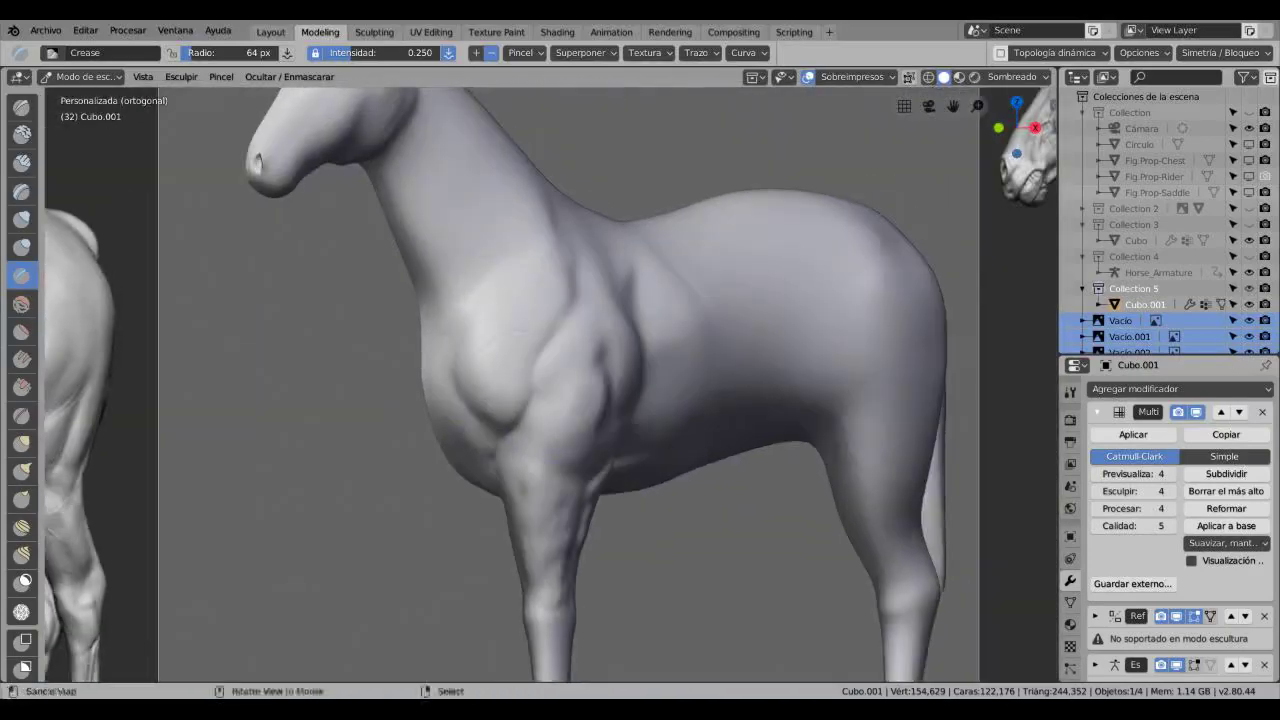
pyautogui.moveTo(470, 377); pyautogui.dragTo(720, 360, button='middle')
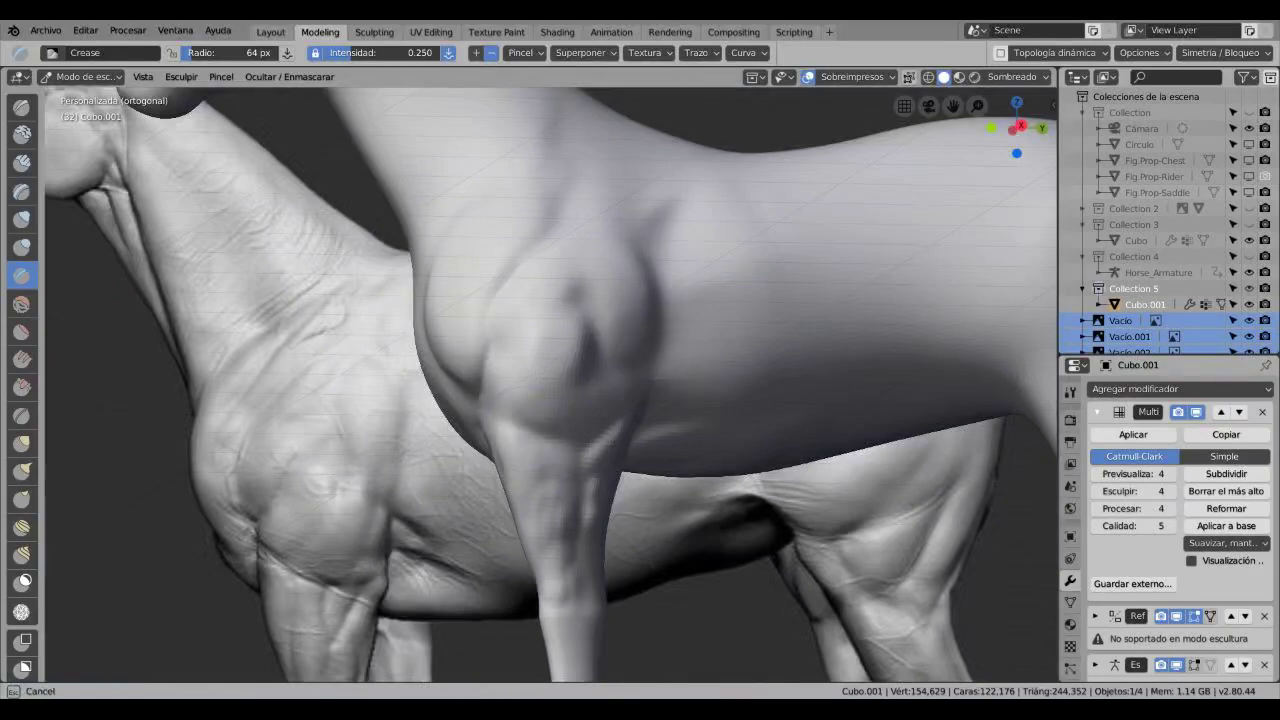
pyautogui.moveTo(527, 425); pyautogui.dragTo(600, 390, button='middle')
pyautogui.scroll(3, 550, 385)
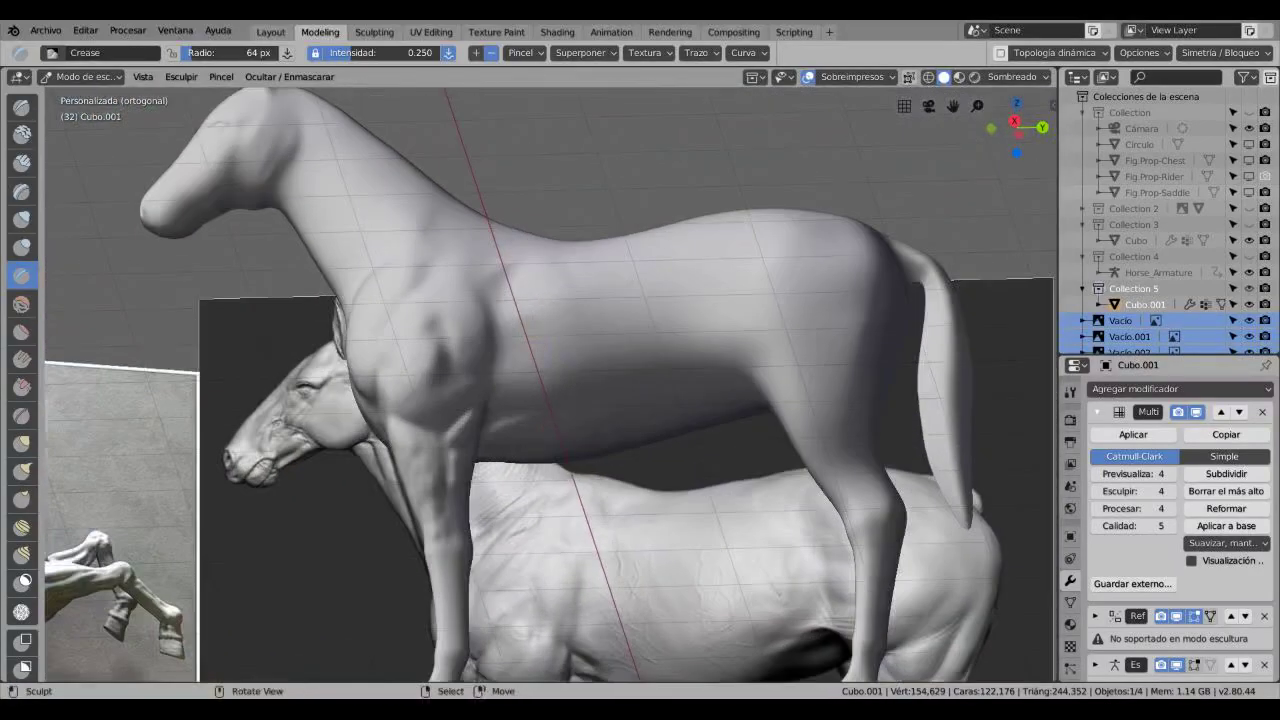
# - Raise muscle bulges along the side of the neck with the SculptDraw brush at strength 0.300
pyautogui.moveTo(600, 390); pyautogui.dragTo(770, 404, button='middle')
pyautogui.scroll(3, 725, 400)
pyautogui.press('x')
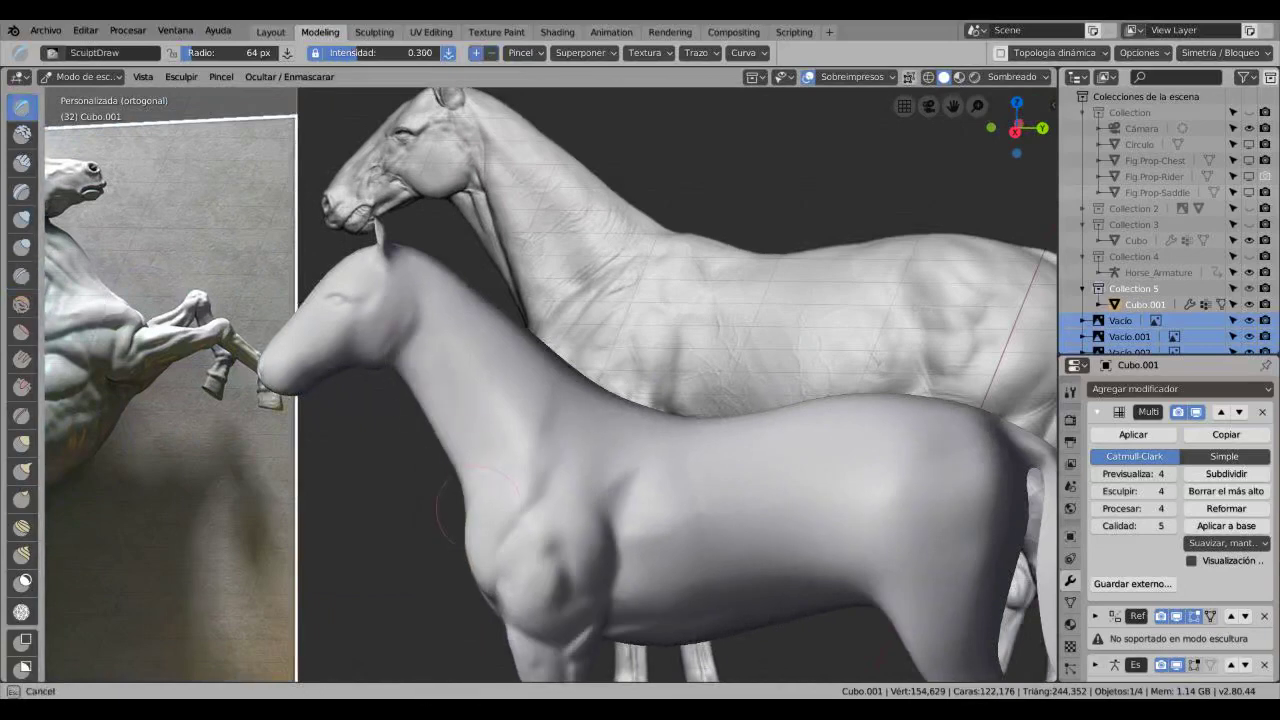
pyautogui.moveTo(470, 445)
pyautogui.mouseDown(button='middle')
pyautogui.moveTo(440, 440)
pyautogui.moveTo(510, 400)
pyautogui.mouseUp(button='middle')
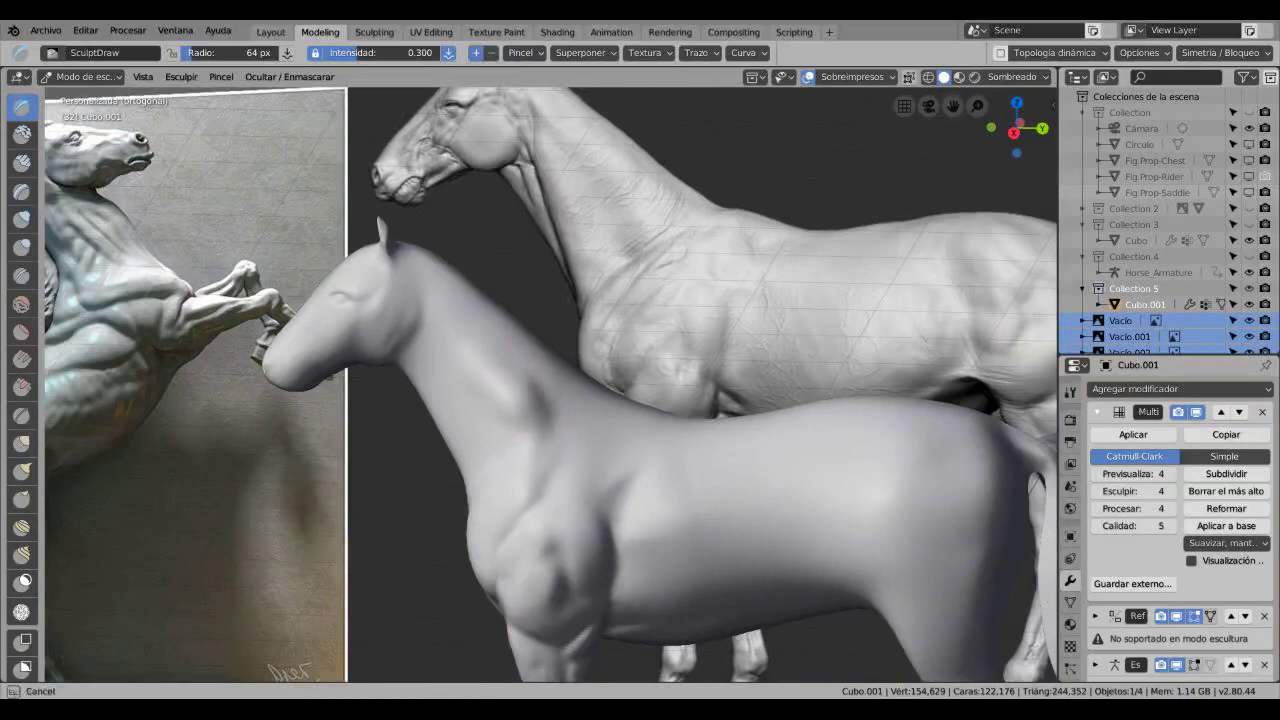
pyautogui.moveTo(525, 415)
pyautogui.mouseDown()
pyautogui.moveTo(495, 335)
pyautogui.moveTo(440, 295)
pyautogui.moveTo(540, 420)
pyautogui.mouseUp()
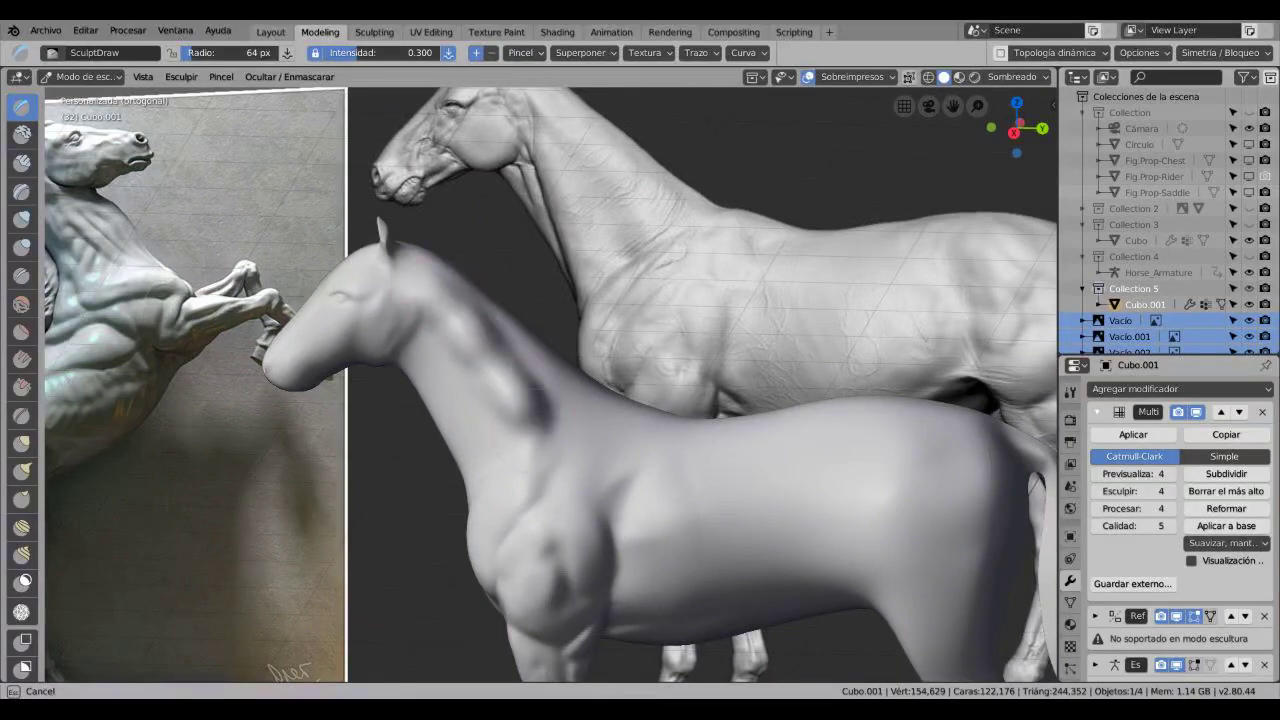
pyautogui.moveTo(545, 425); pyautogui.dragTo(830, 405, button='middle')
pyautogui.scroll(-3, 830, 405)
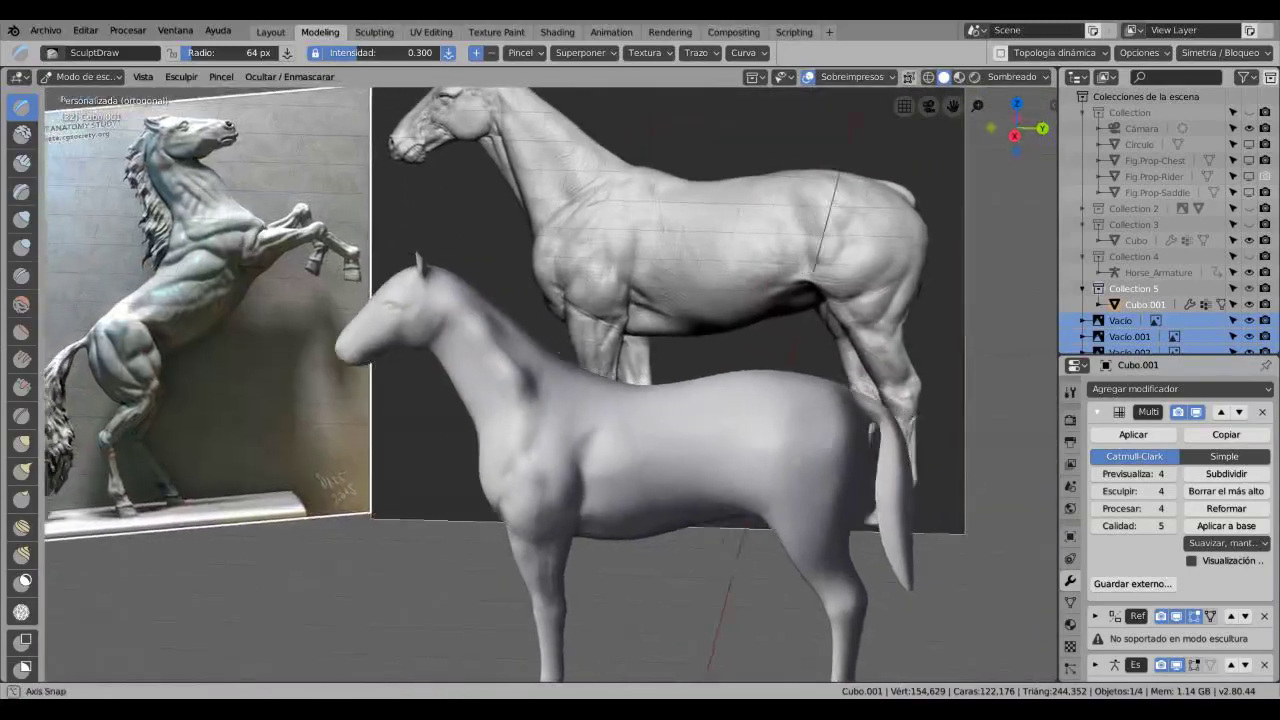
# - Sculpt the muscle volume at the front base of the neck with the SculptDraw brush
pyautogui.scroll(3, 830, 405)
pyautogui.moveTo(462, 294); pyautogui.dragTo(560, 468, button='middle')
pyautogui.scroll(5, 560, 468)
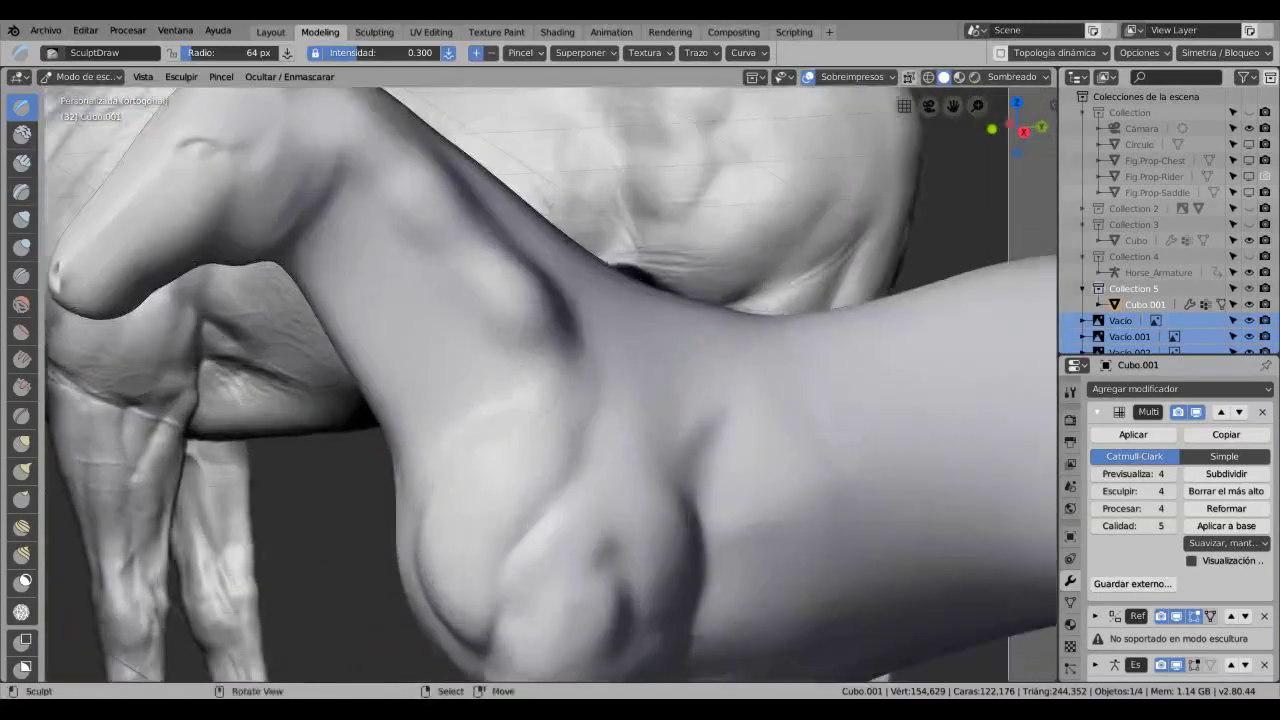
pyautogui.moveTo(537, 415); pyautogui.dragTo(430, 410, button='middle')
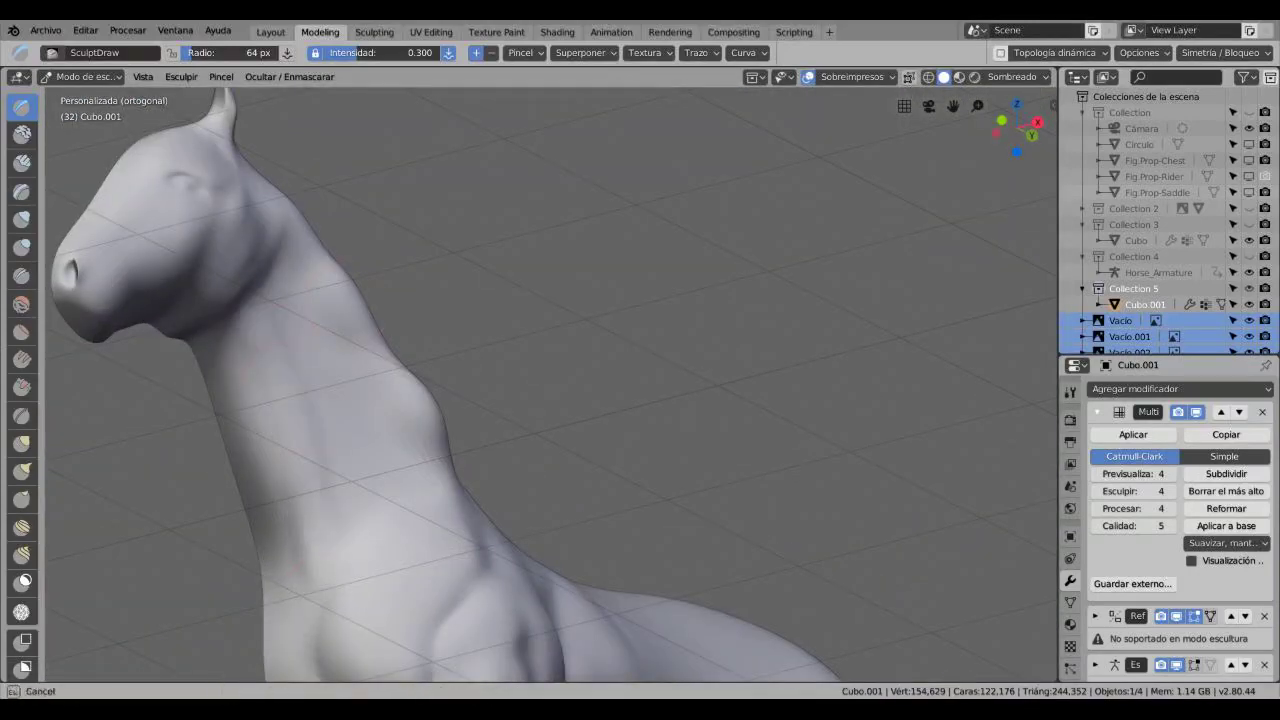
pyautogui.moveTo(312, 600); pyautogui.dragTo(305, 515)
pyautogui.scroll(-5, 550, 400)
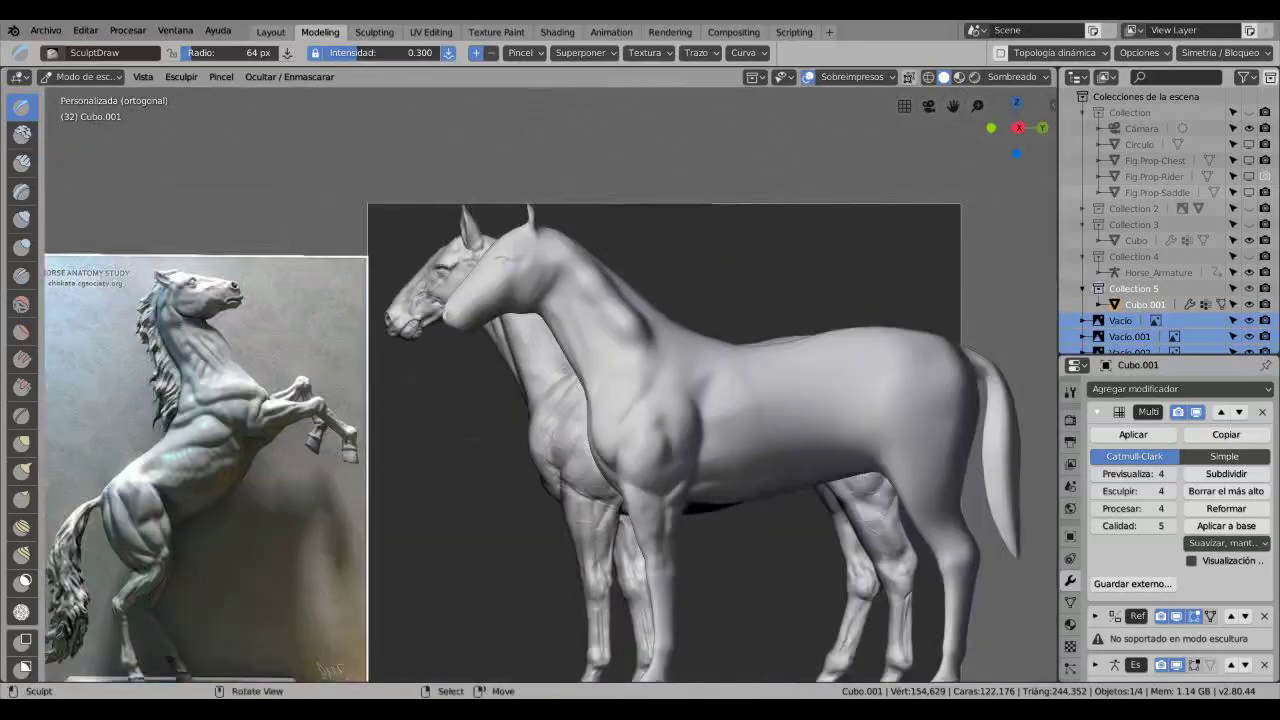
# - Flatten the raised neck muscles with the Flatten/Contrast brush at strength 0.500
pyautogui.moveTo(550, 400)
pyautogui.mouseDown(button='middle')
pyautogui.moveTo(690, 390)
pyautogui.moveTo(541, 383)
pyautogui.moveTo(600, 412)
pyautogui.mouseUp(button='middle')
pyautogui.click(22, 331)
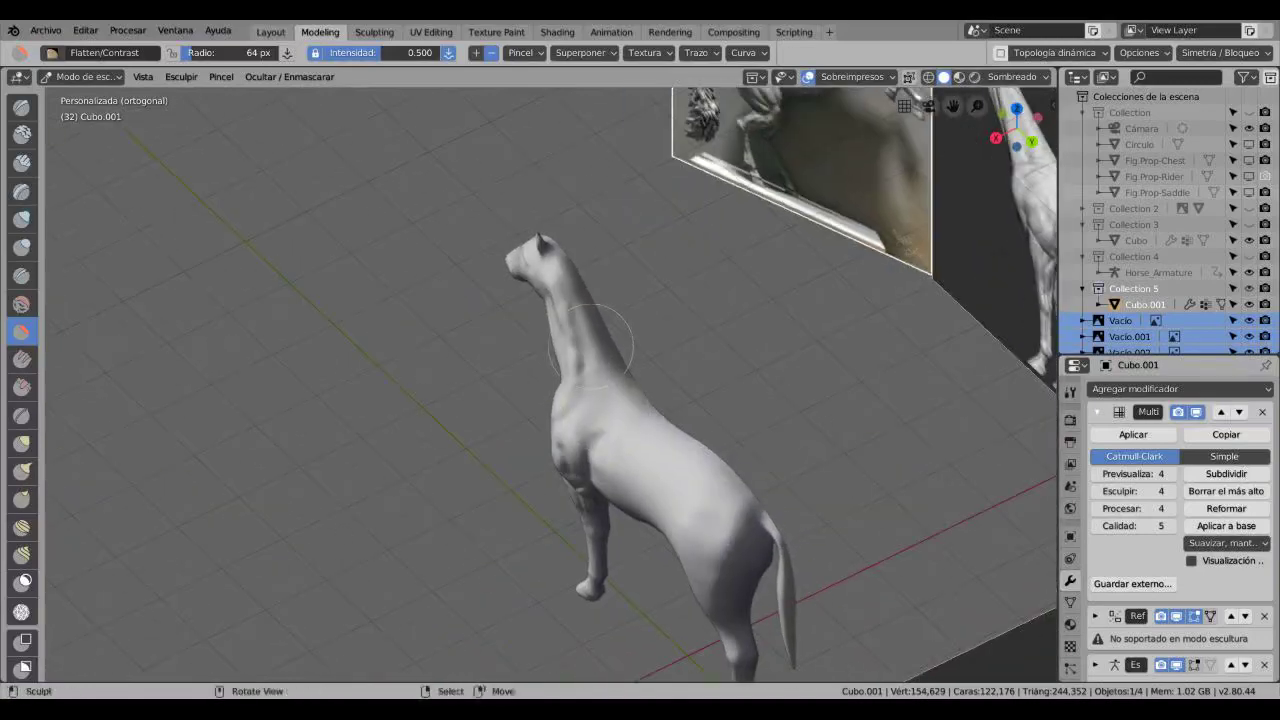
pyautogui.moveTo(575, 350)
pyautogui.mouseDown(button='middle')
pyautogui.moveTo(571, 300)
pyautogui.moveTo(592, 280)
pyautogui.mouseUp(button='middle')
# - Carve a long groove down the front of the neck to the chest with the Crease brush
pyautogui.hotkey('shift', 'c')
pyautogui.scroll(5, 550, 385)
pyautogui.moveTo(550, 385); pyautogui.dragTo(570, 340, button='middle')
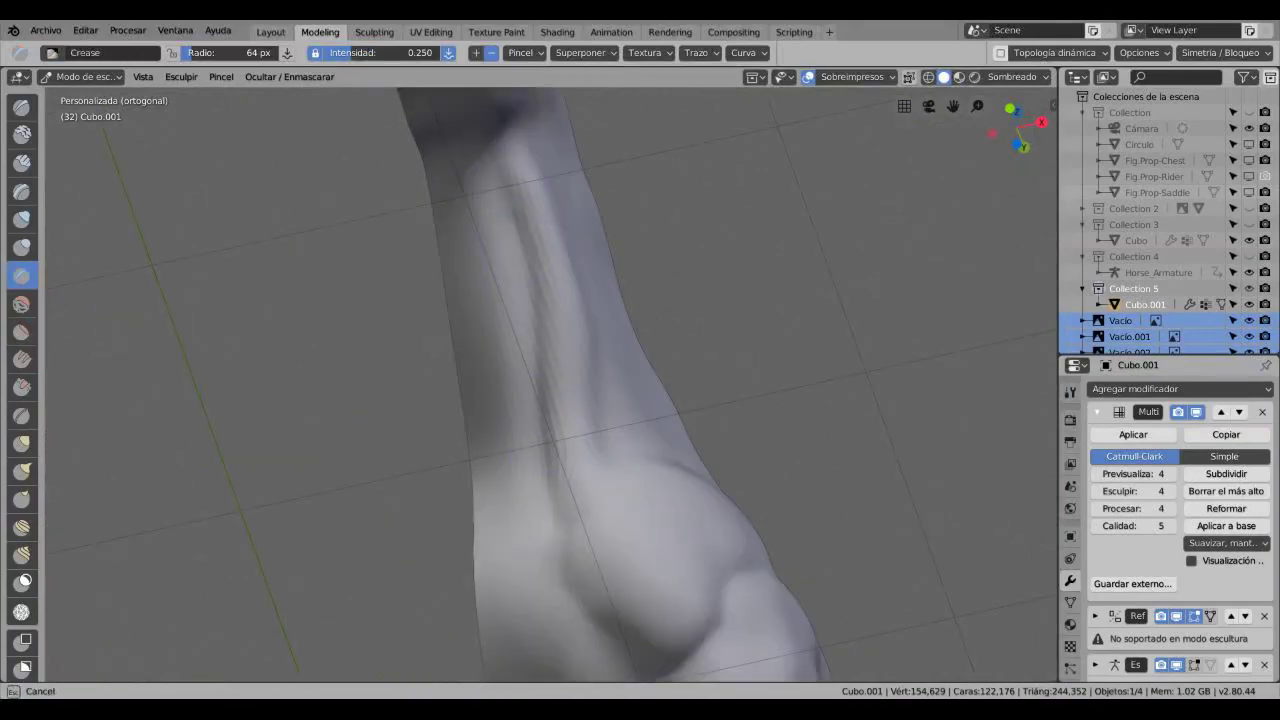
# - Start a skin fold on the lower flank directly behind the elbow with the Crease brush
pyautogui.scroll(-6, 550, 385)
pyautogui.moveTo(570, 340)
pyautogui.mouseDown(button='middle')
pyautogui.moveTo(630, 350)
pyautogui.moveTo(490, 350)
pyautogui.mouseUp(button='middle')
pyautogui.scroll(6, 490, 350)
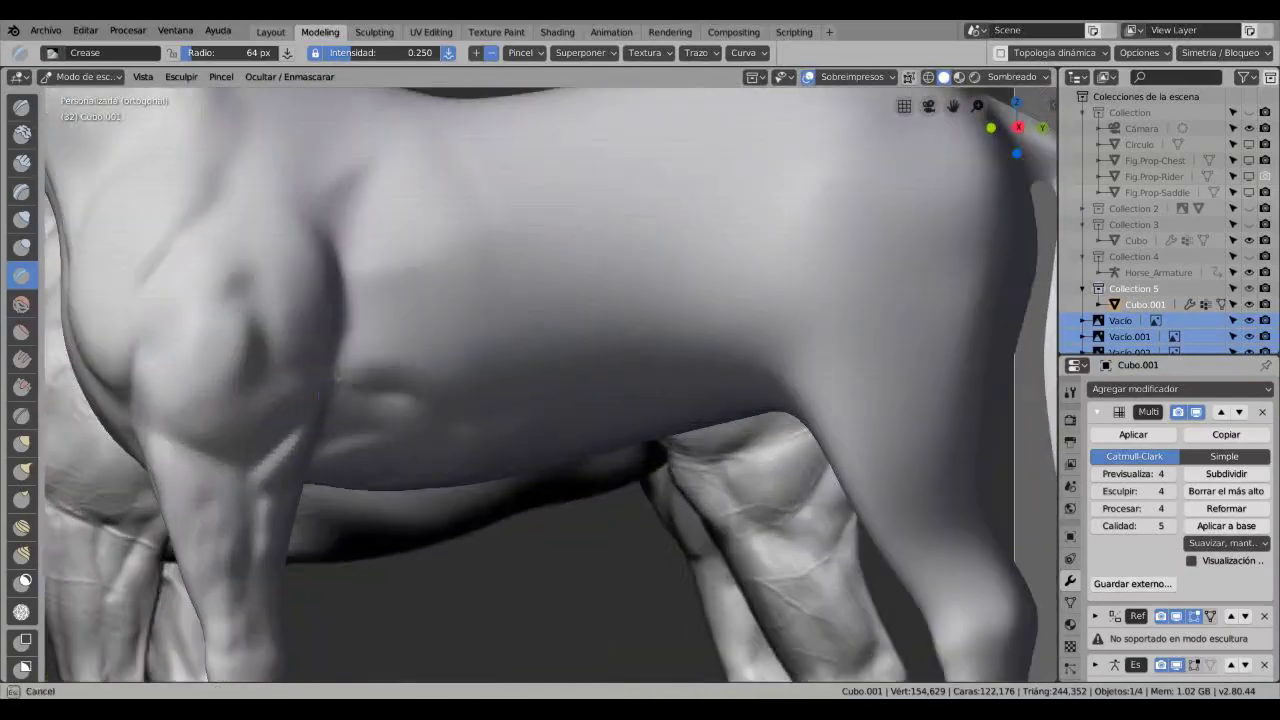
pyautogui.moveTo(340, 390); pyautogui.dragTo(460, 396)
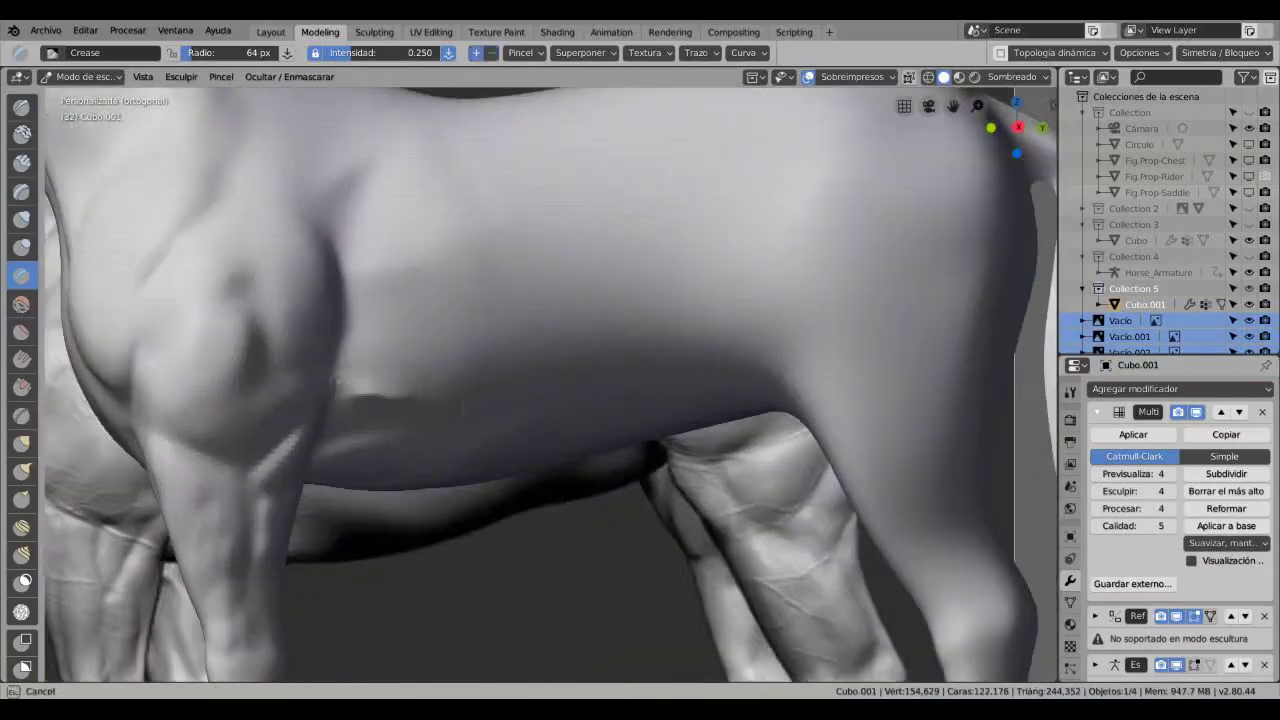
# - Shape the fold behind the elbow and deepen its border against the shoulder with Crease strokes
pyautogui.scroll(-6, 430, 400)
pyautogui.moveTo(430, 400); pyautogui.dragTo(400, 400, button='middle')
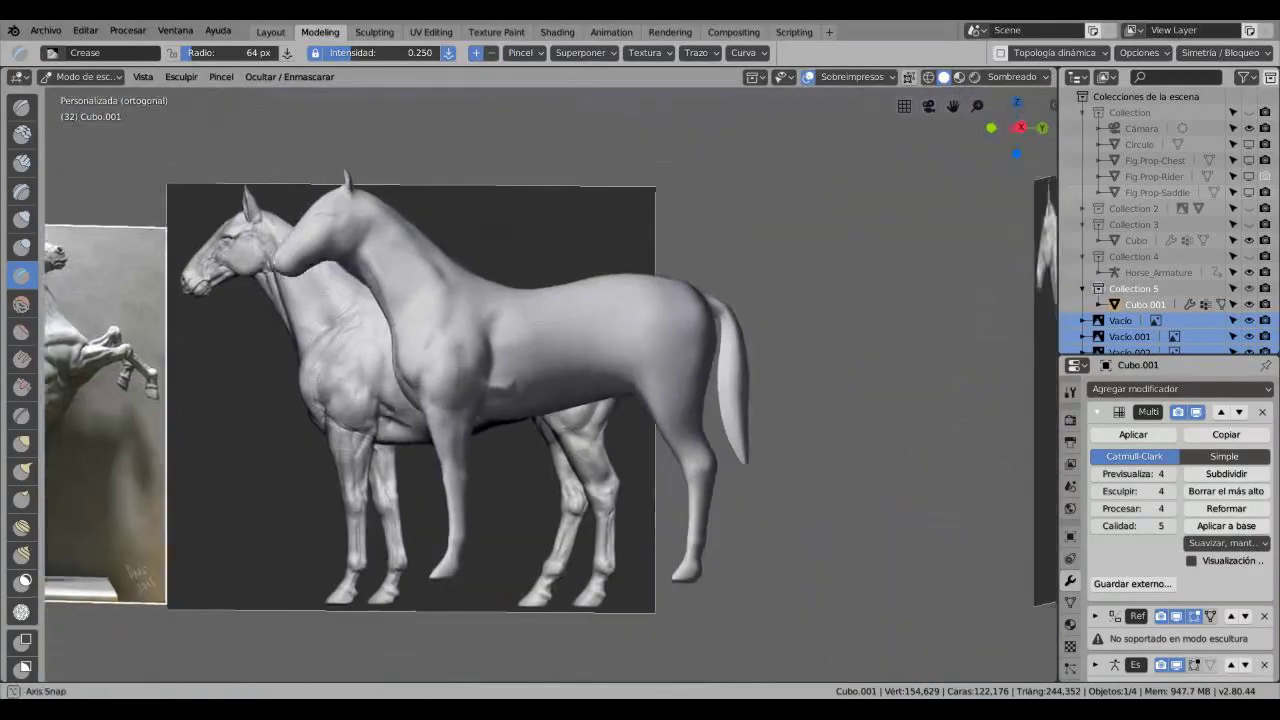
pyautogui.scroll(6, 430, 400)
pyautogui.keyDown('ctrl'); pyautogui.moveTo(400, 420); pyautogui.dragTo(455, 420); pyautogui.keyUp('ctrl')
pyautogui.scroll(5, 455, 420)
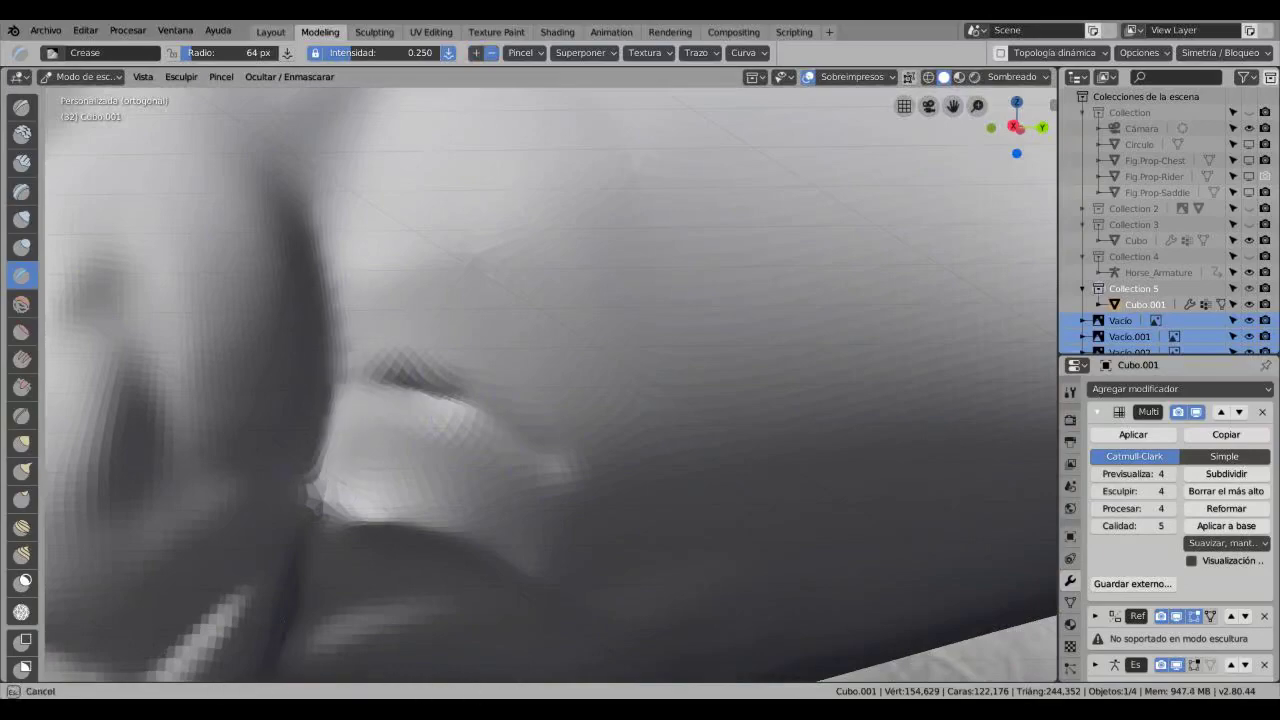
pyautogui.keyDown('ctrl'); pyautogui.moveTo(321, 255); pyautogui.dragTo(317, 495); pyautogui.keyUp('ctrl')
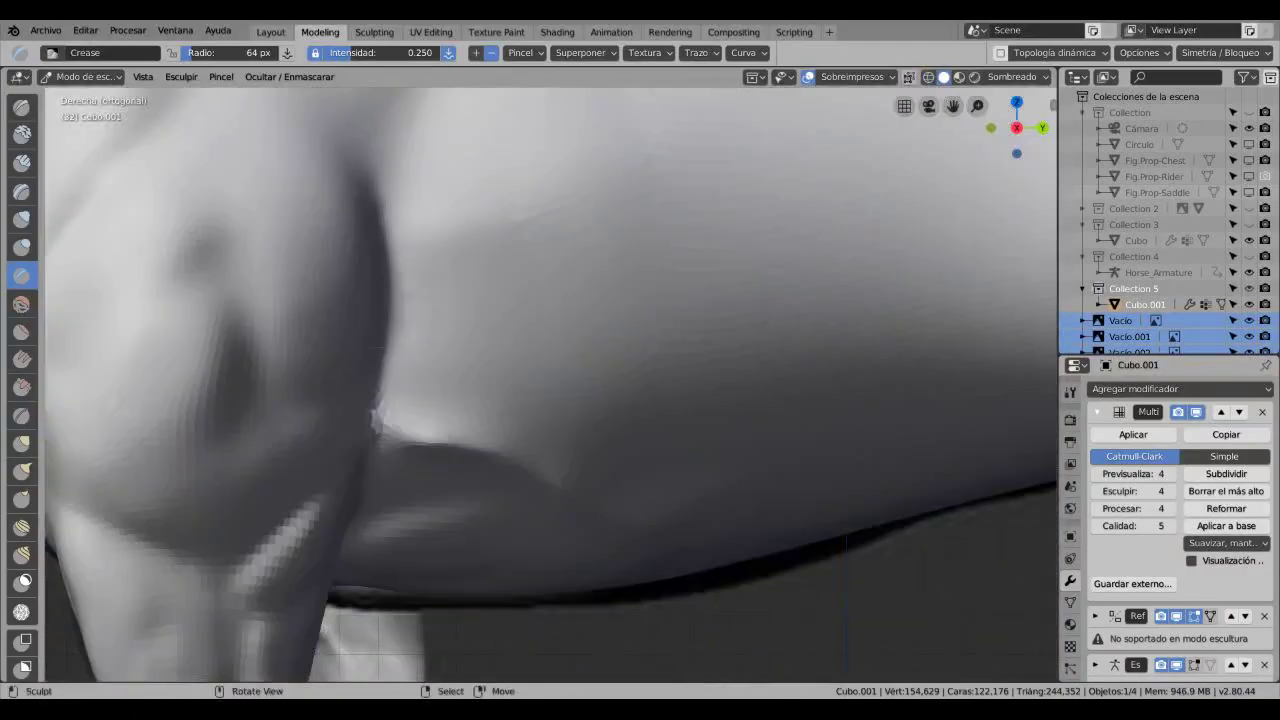
# - Carve the slanting upper edge of the fold behind the elbow with the Crease brush at strength 0.250
pyautogui.click(22, 498)
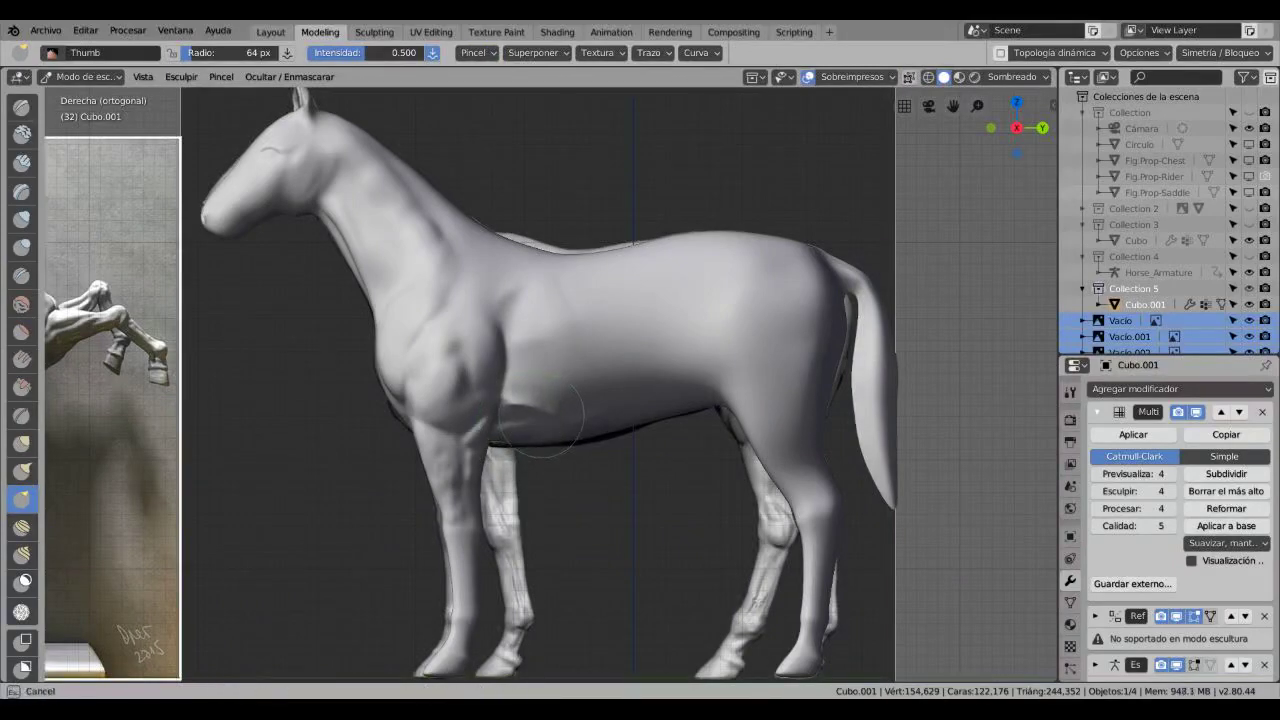
pyautogui.click(22, 275)
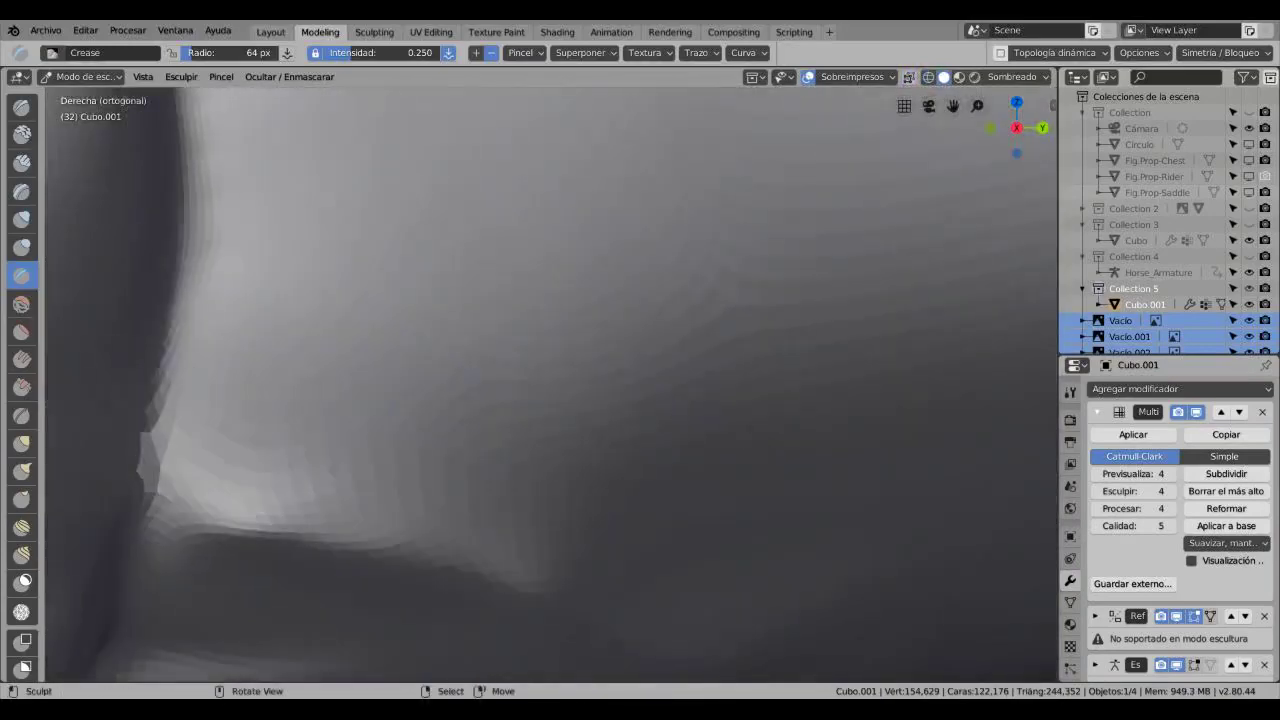
pyautogui.moveTo(188, 284); pyautogui.dragTo(378, 375)
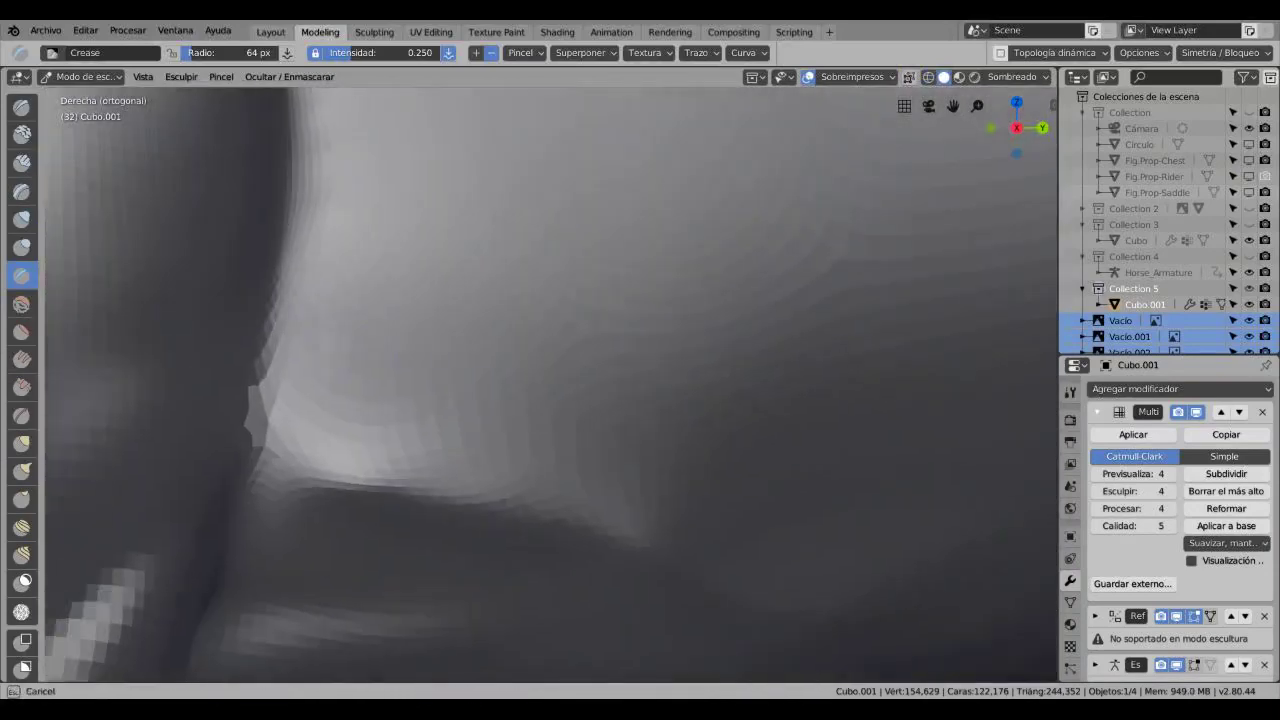
pyautogui.moveTo(300, 300); pyautogui.dragTo(410, 345)
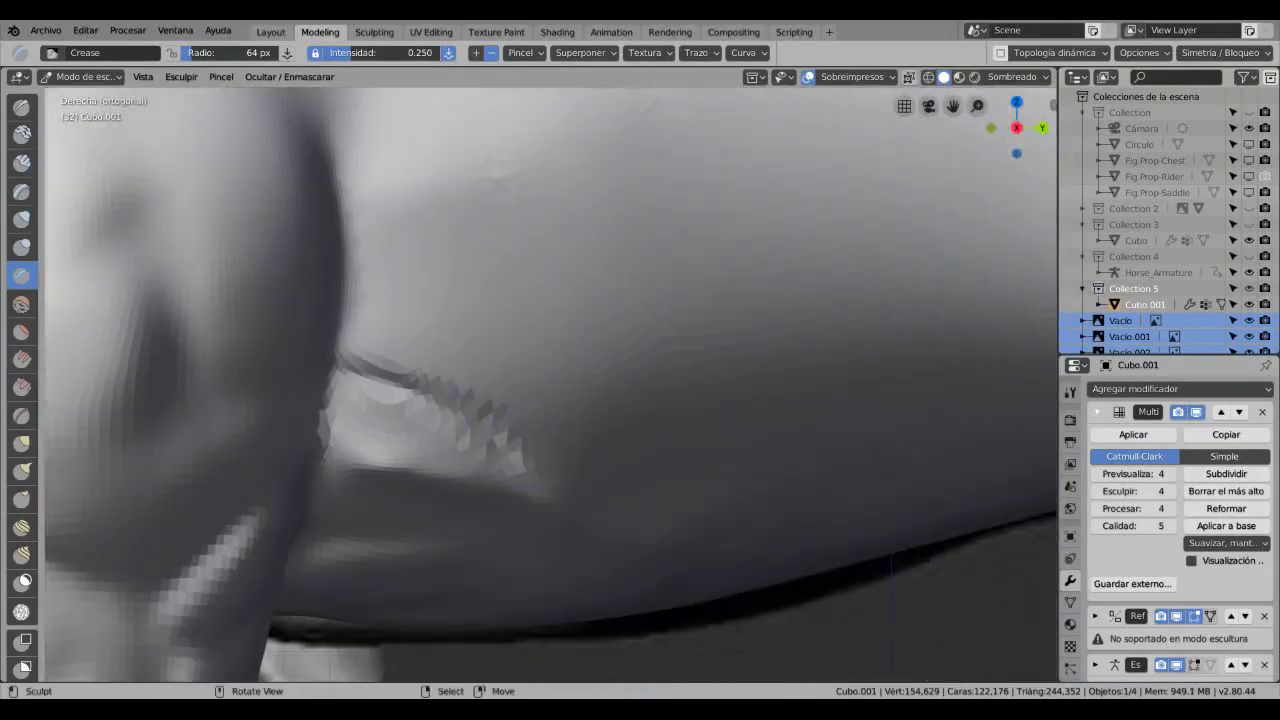
pyautogui.moveTo(500, 420)
pyautogui.mouseDown()
pyautogui.moveTo(376, 380)
pyautogui.moveTo(467, 416)
pyautogui.mouseUp()
# - Refine the carved fold behind the elbow with the Fill/Deepen brush and soften it with the Smooth brush at strength 0.600
pyautogui.press('c')
pyautogui.moveTo(350, 400); pyautogui.dragTo(508, 485)
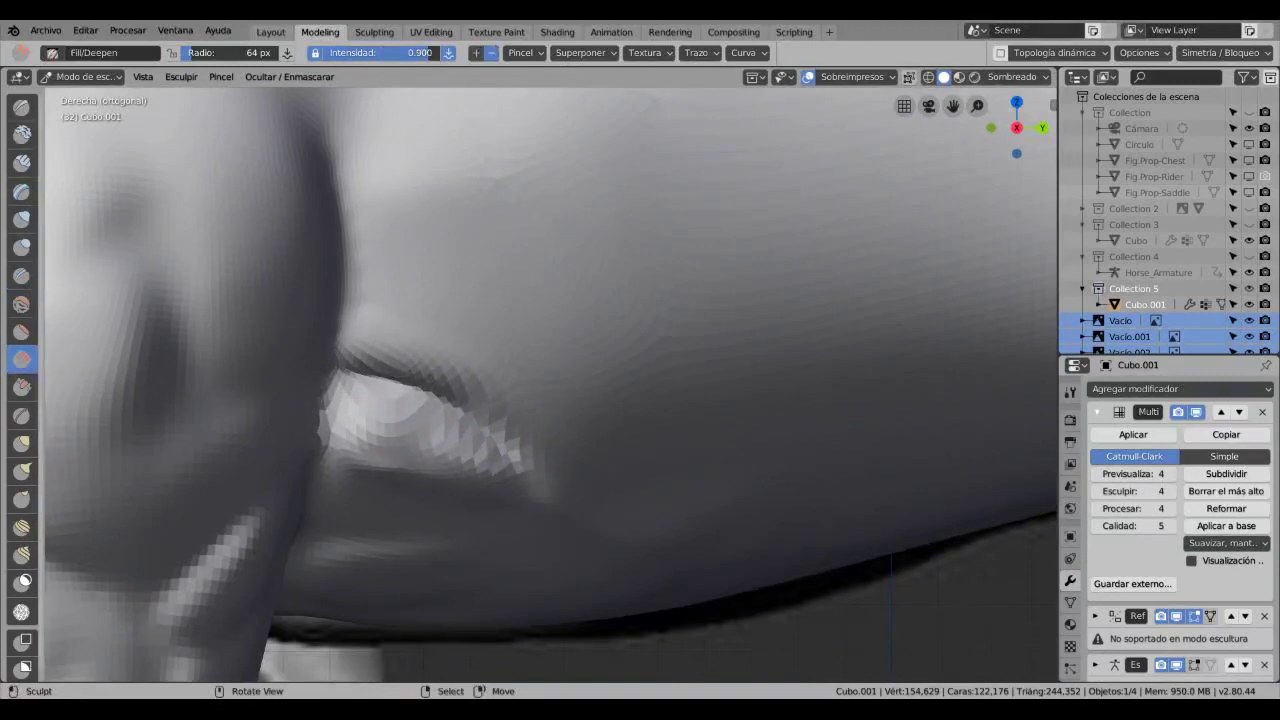
pyautogui.click(22, 303)
pyautogui.moveTo(490, 400); pyautogui.dragTo(548, 408)
pyautogui.scroll(-5, 565, 460)
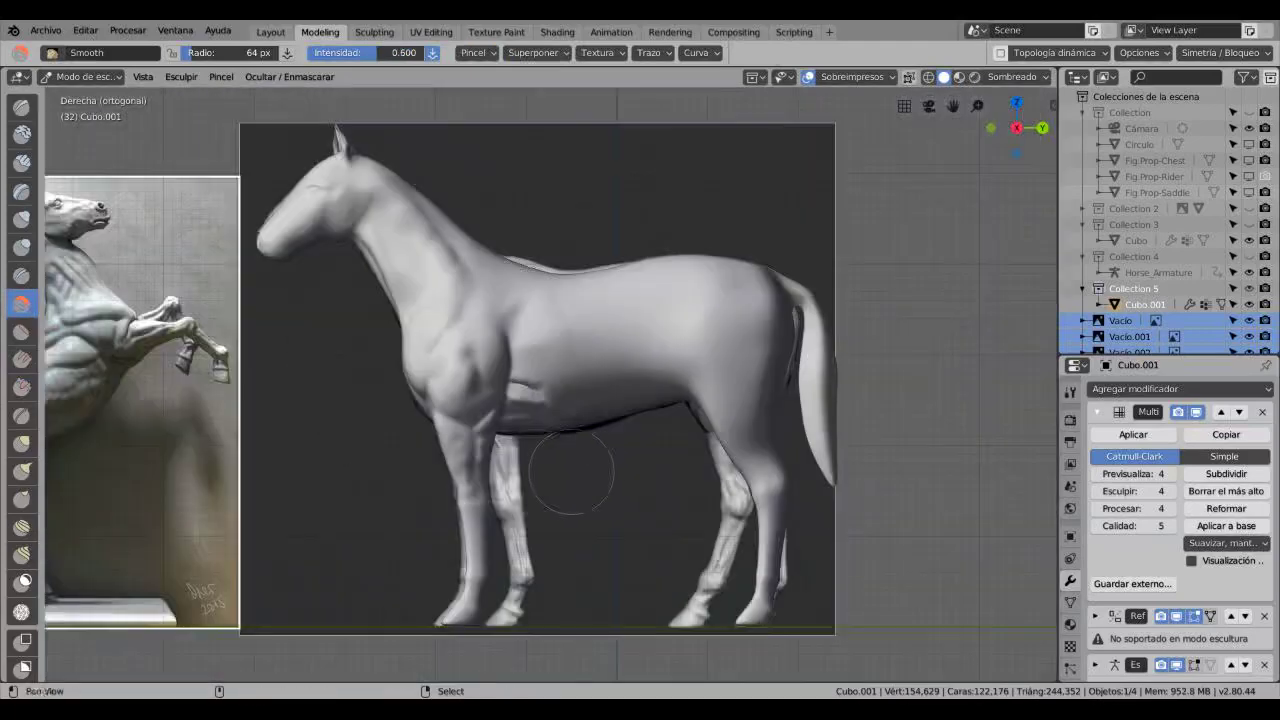
# - Compare the fold behind the elbow and the overall side profile with the reference image using a see-through wireframe view
pyautogui.scroll(3, 555, 455)
pyautogui.scroll(-6, 500, 425)
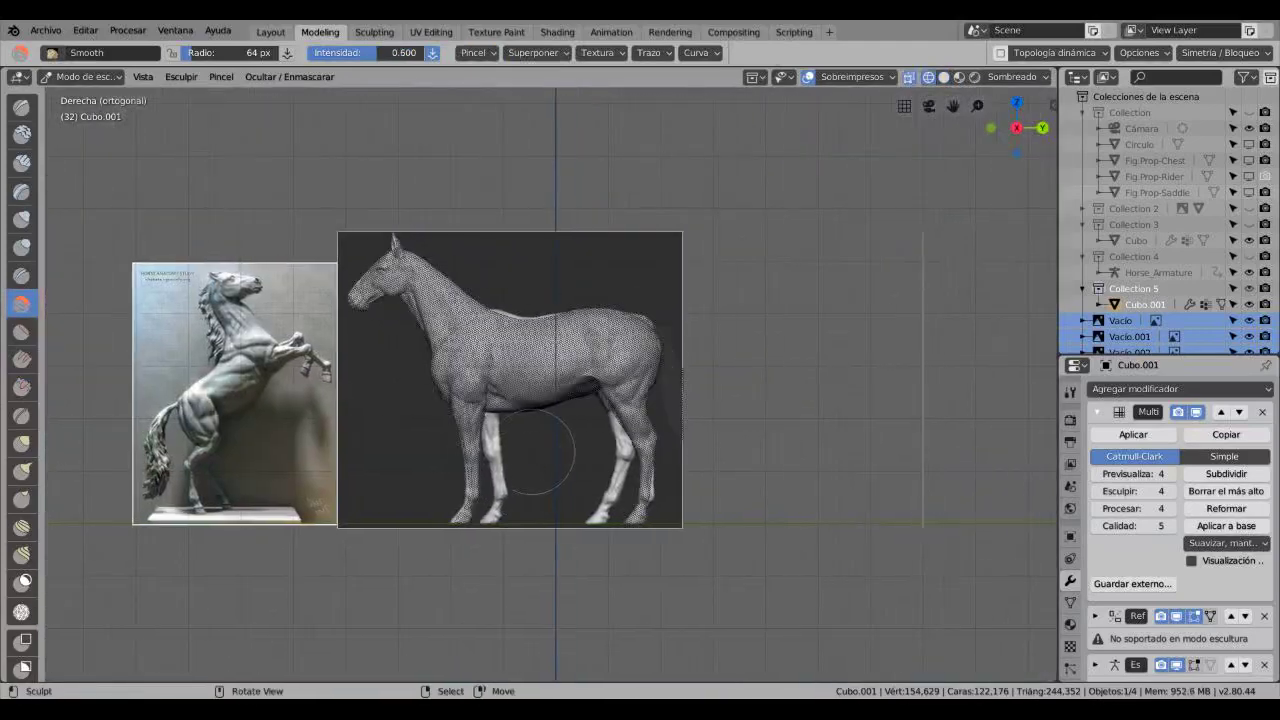
pyautogui.scroll(5, 529, 486)
pyautogui.moveTo(529, 486)
pyautogui.mouseDown(button='middle')
pyautogui.moveTo(240, 255)
pyautogui.moveTo(262, 300)
pyautogui.moveTo(560, 505)
pyautogui.mouseUp(button='middle')
pyautogui.hotkey('shift', 'c')
pyautogui.scroll(6, 515, 480)
pyautogui.scroll(-3, 560, 505)
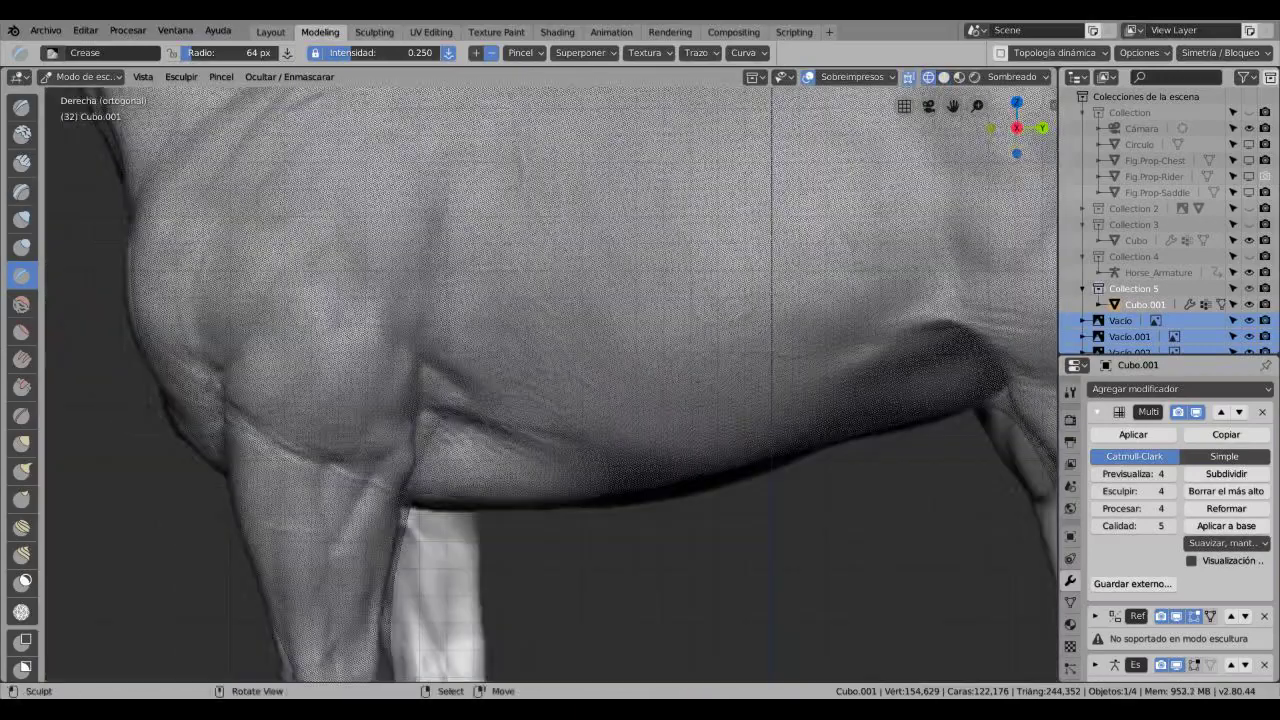
pyautogui.scroll(3, 560, 505)
pyautogui.scroll(-5, 450, 460)
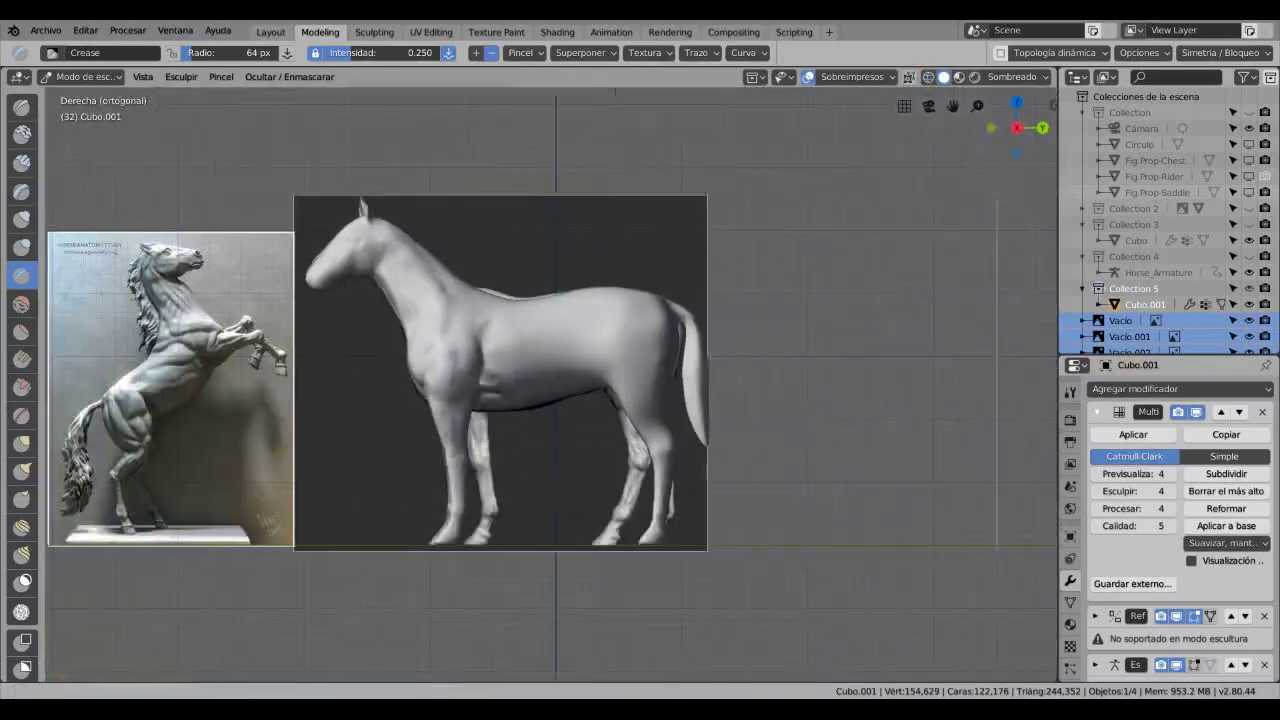
# - Define the rounded lower edge of the front knee with the Clay brush at strength 0.500
pyautogui.scroll(1, 450, 460)
pyautogui.scroll(5, 495, 450)
pyautogui.keyDown('shift'); pyautogui.moveTo(495, 450); pyautogui.dragTo(745, 360, button='middle'); pyautogui.keyUp('shift')
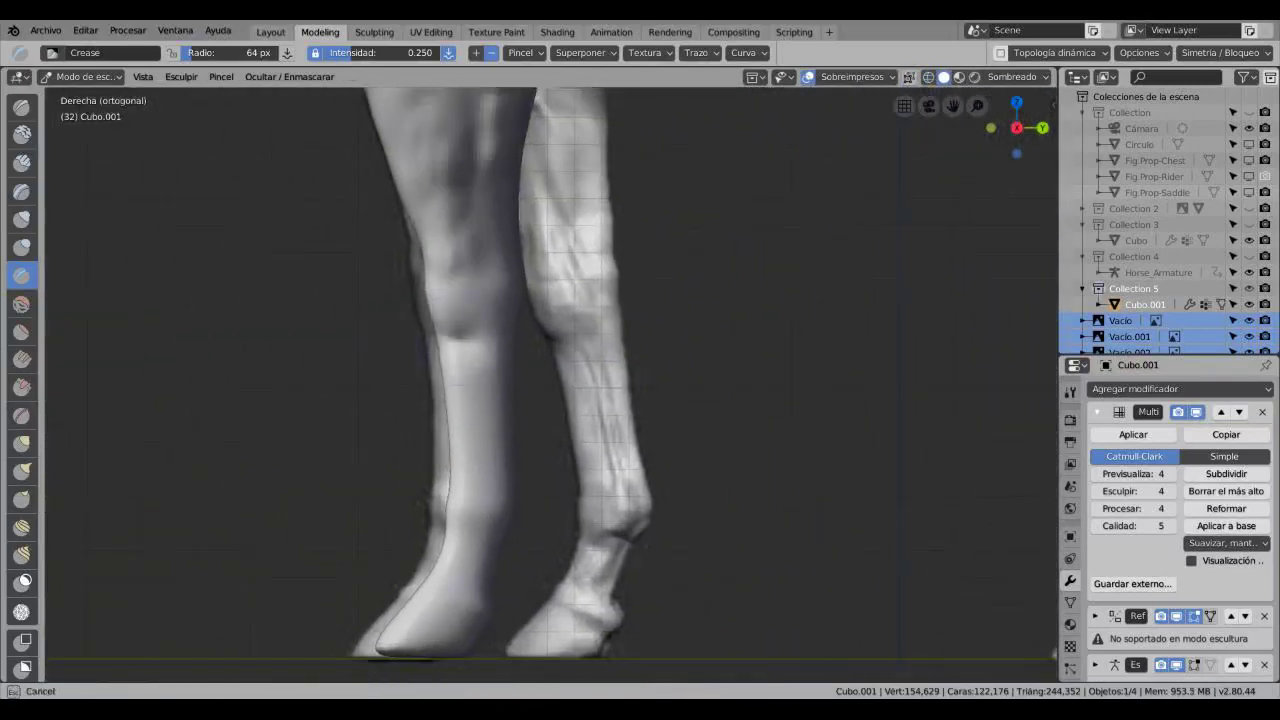
pyautogui.click(22, 162)
pyautogui.moveTo(745, 360); pyautogui.dragTo(500, 360, button='middle')
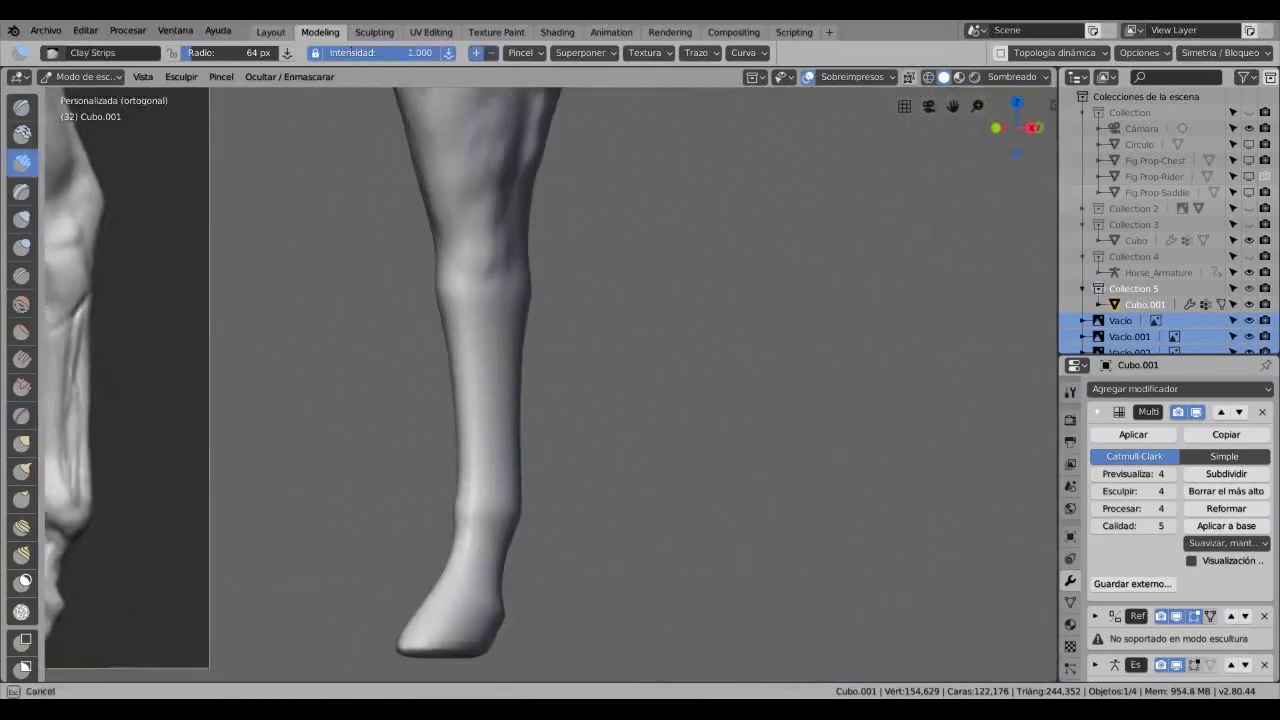
pyautogui.press('c')
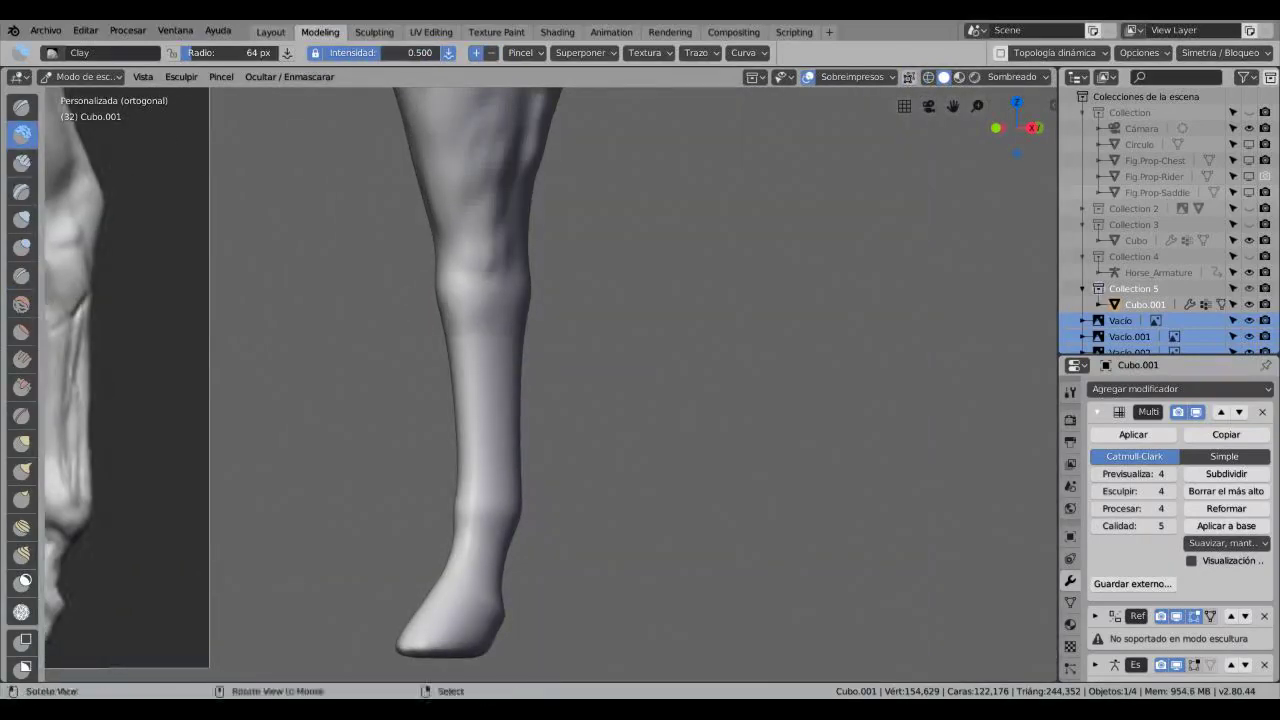
pyautogui.moveTo(640, 380); pyautogui.dragTo(480, 380, button='middle')
pyautogui.moveTo(600, 380); pyautogui.dragTo(300, 380, button='middle')
pyautogui.scroll(-8, 500, 360)
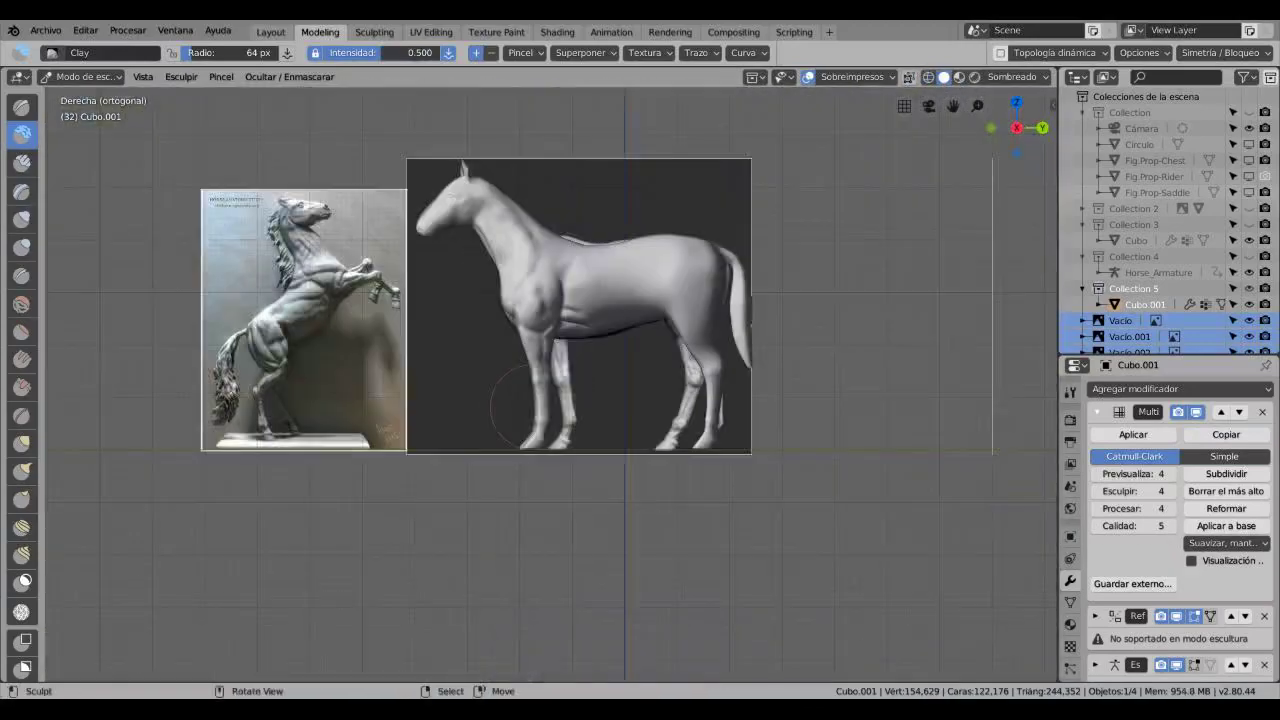
pyautogui.scroll(10, 480, 380)
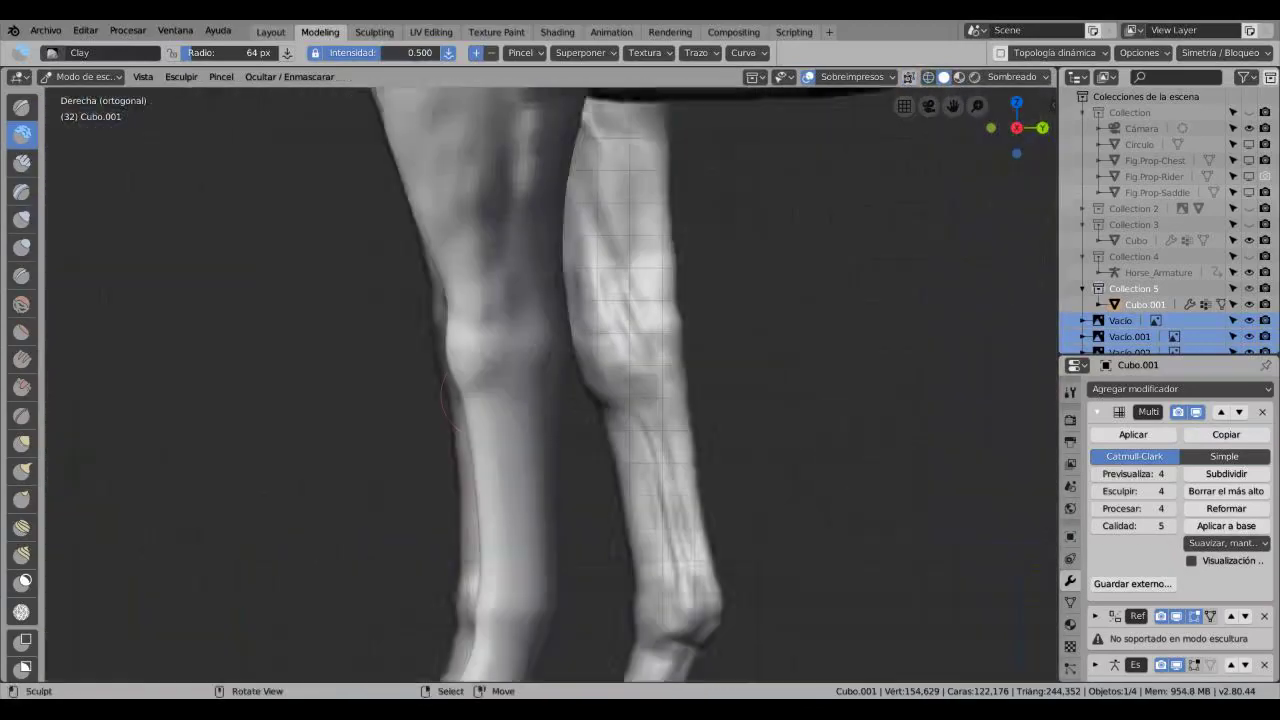
pyautogui.keyDown('ctrl'); pyautogui.moveTo(448, 402); pyautogui.dragTo(557, 375, button='middle'); pyautogui.keyUp('ctrl')
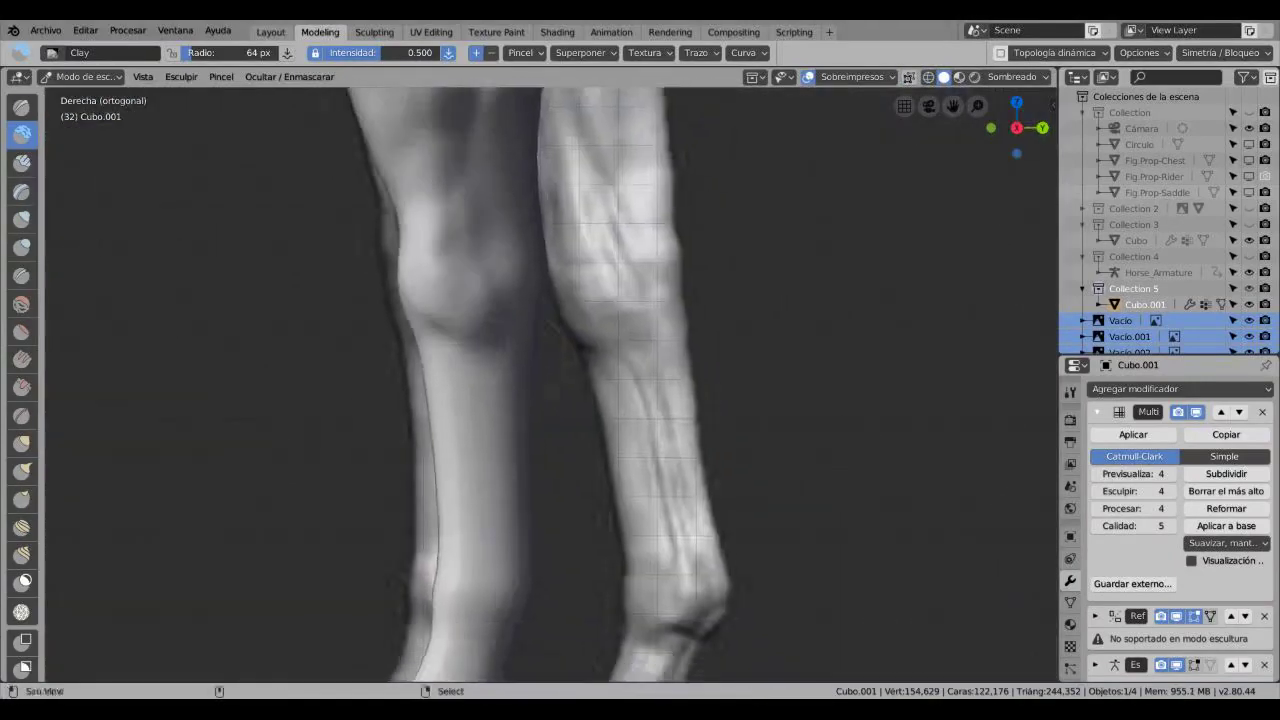
# - Form long vertical tendon ridges down the foreleg's cannon with the Clay brush, sharpening the grooves with the Crease brush at strength 0.250
pyautogui.scroll(2, 480, 300)
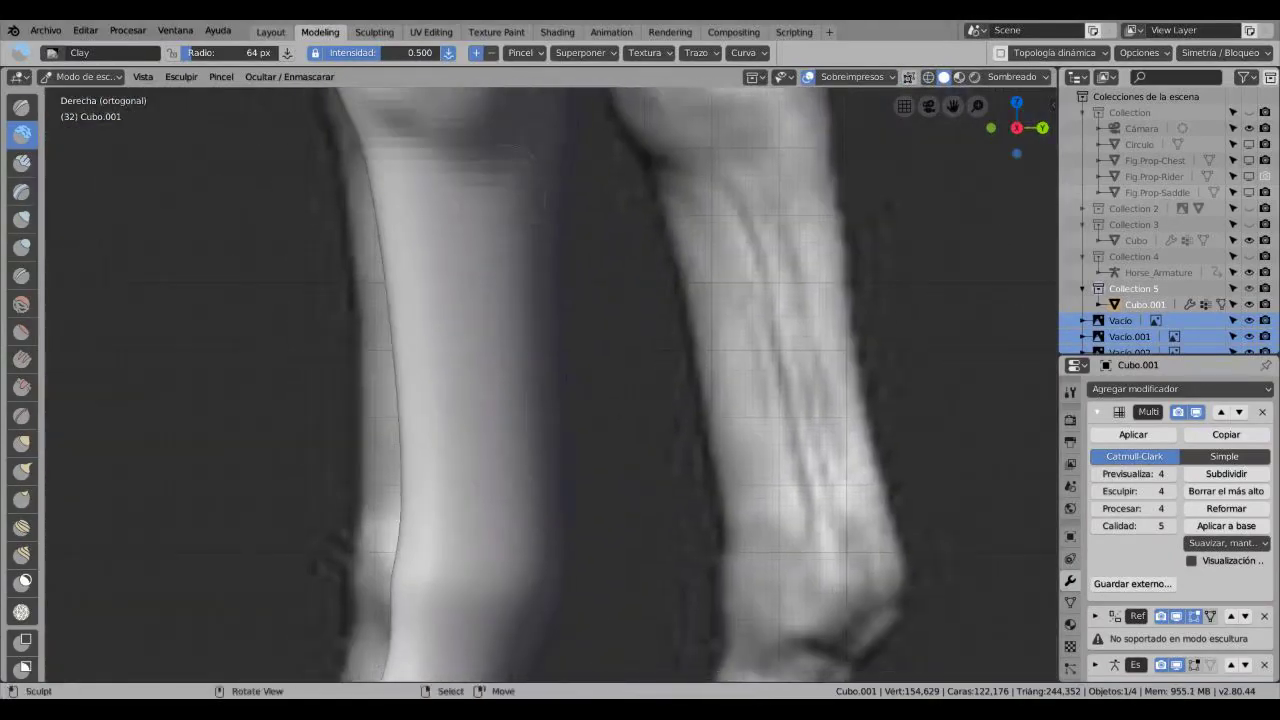
pyautogui.moveTo(475, 145)
pyautogui.mouseDown()
pyautogui.moveTo(490, 520)
pyautogui.moveTo(490, 380)
pyautogui.moveTo(457, 290)
pyautogui.moveTo(450, 145)
pyautogui.moveTo(445, 290)
pyautogui.mouseUp()
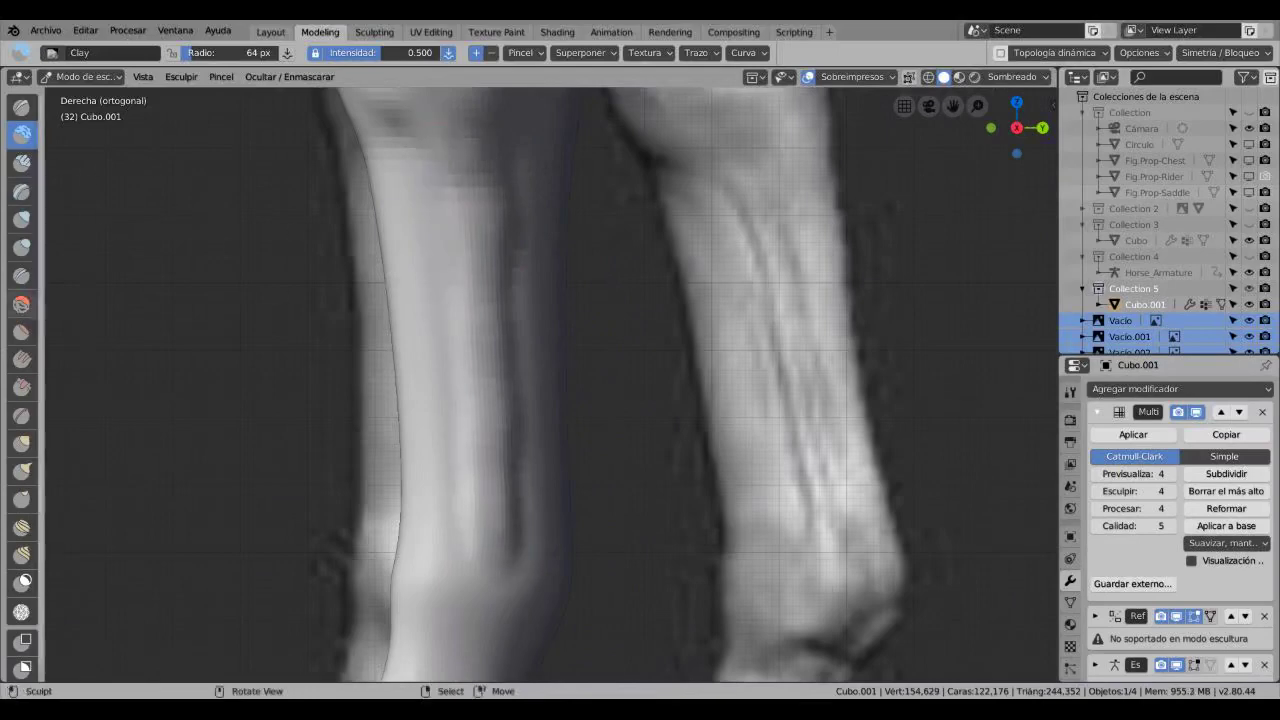
pyautogui.hotkey('shift', 'c')
pyautogui.moveTo(510, 545); pyautogui.dragTo(440, 530, button='middle')
pyautogui.moveTo(310, 300); pyautogui.dragTo(280, 498)
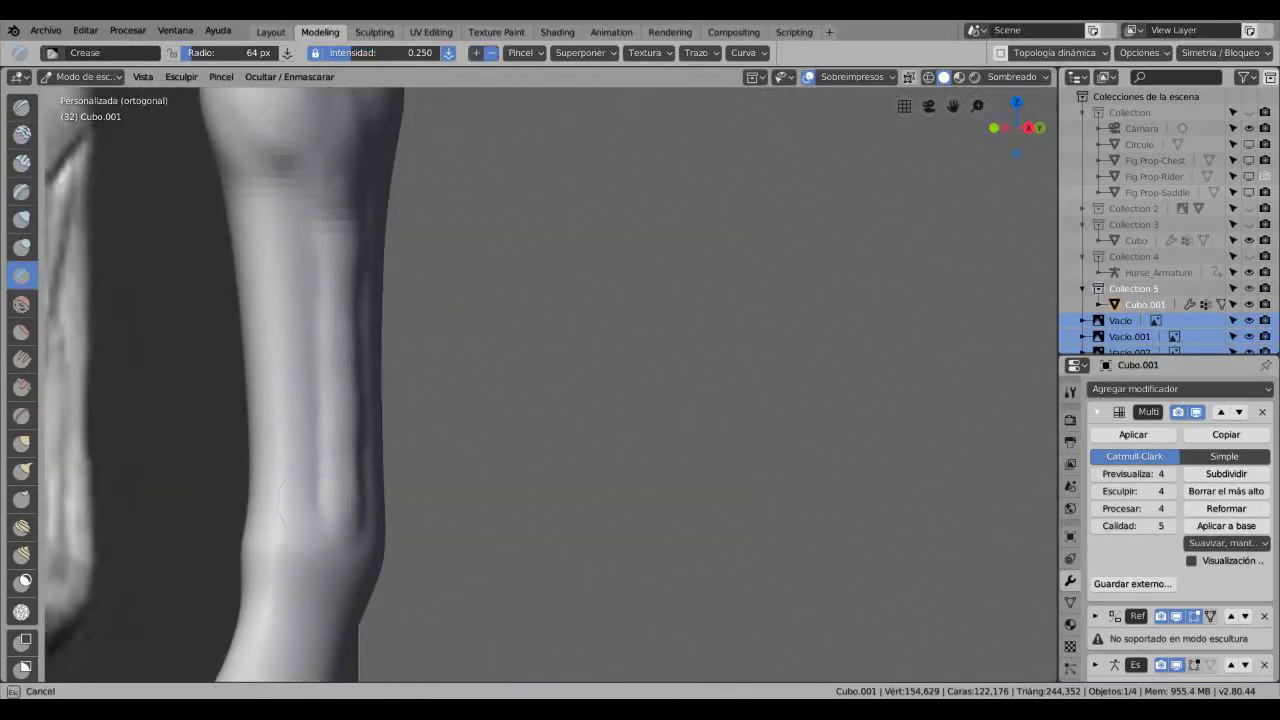
pyautogui.moveTo(500, 400); pyautogui.dragTo(560, 400, button='middle')
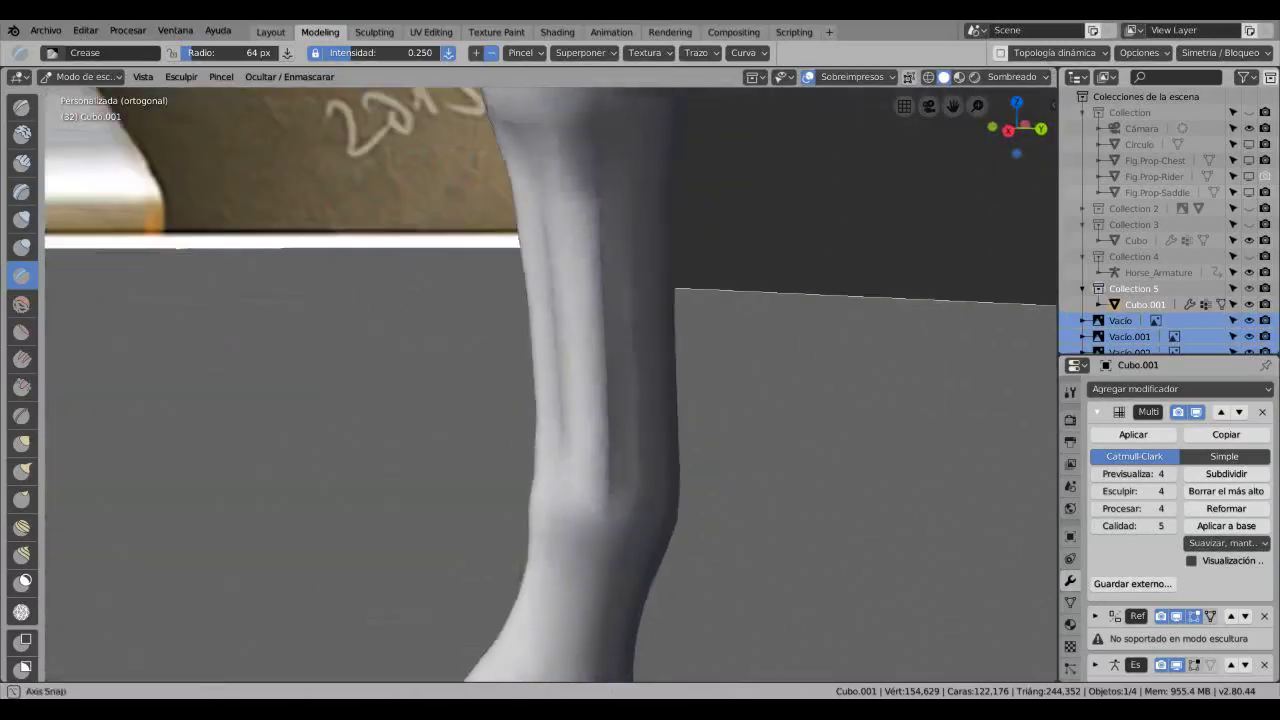
pyautogui.moveTo(580, 190)
pyautogui.mouseDown()
pyautogui.moveTo(630, 505)
pyautogui.moveTo(625, 182)
pyautogui.mouseUp()
pyautogui.moveTo(625, 182); pyautogui.dragTo(390, 190, button='middle')
pyautogui.scroll(-5, 550, 385)
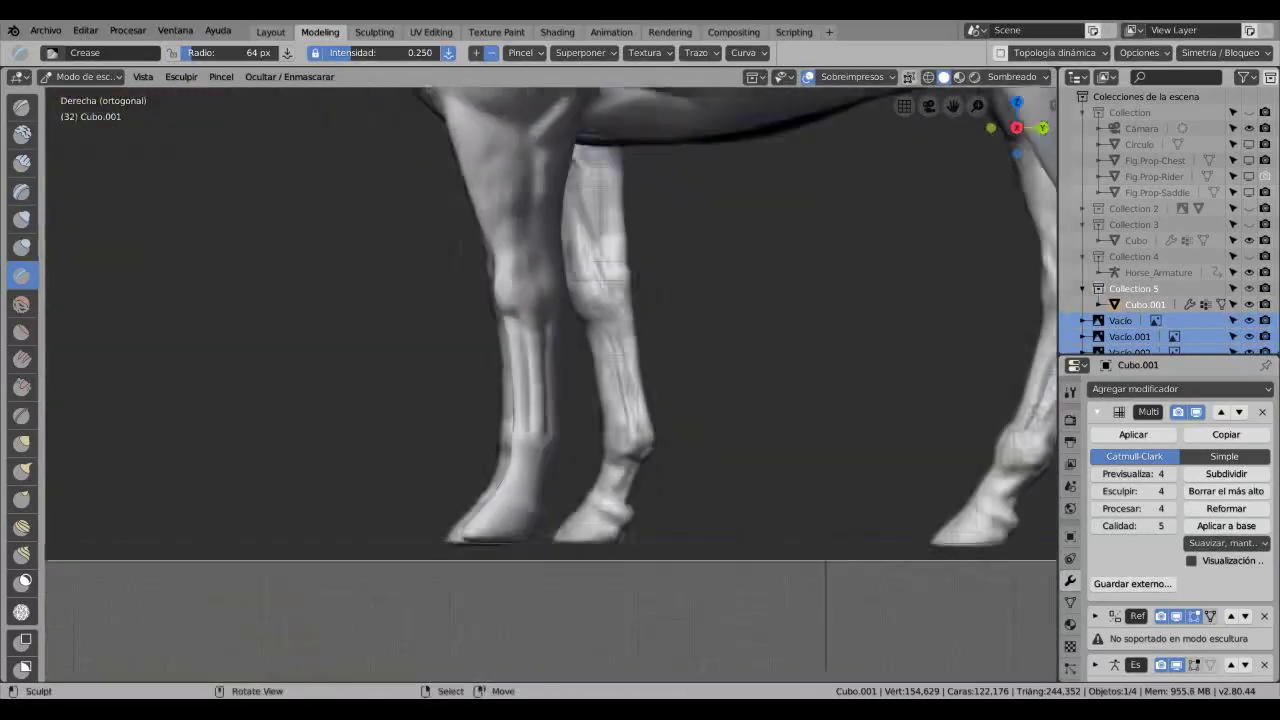
# - Carve the crease beneath the foreleg's fetlock joint with the Crease brush at strength 0.250
pyautogui.scroll(3, 550, 385)
pyautogui.press('KP_3')
pyautogui.scroll(8, 648, 452)
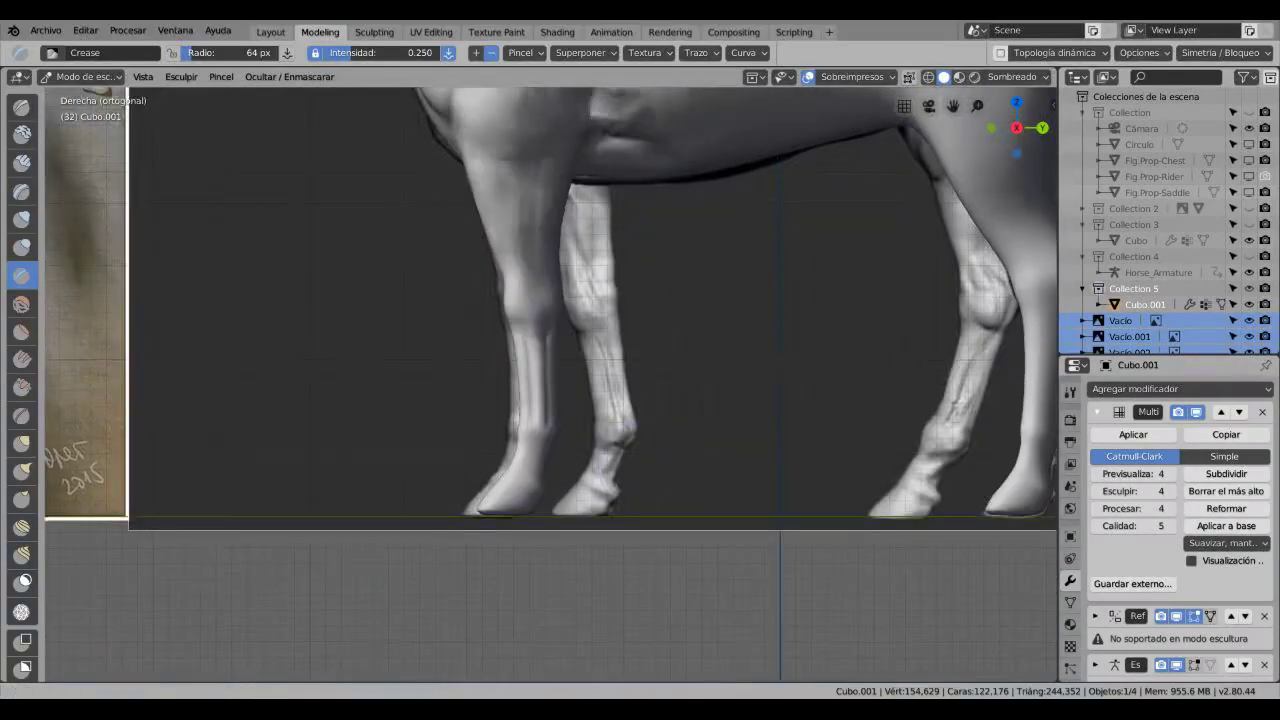
pyautogui.moveTo(648, 452); pyautogui.dragTo(200, 405, button='middle')
pyautogui.scroll(5, 550, 385)
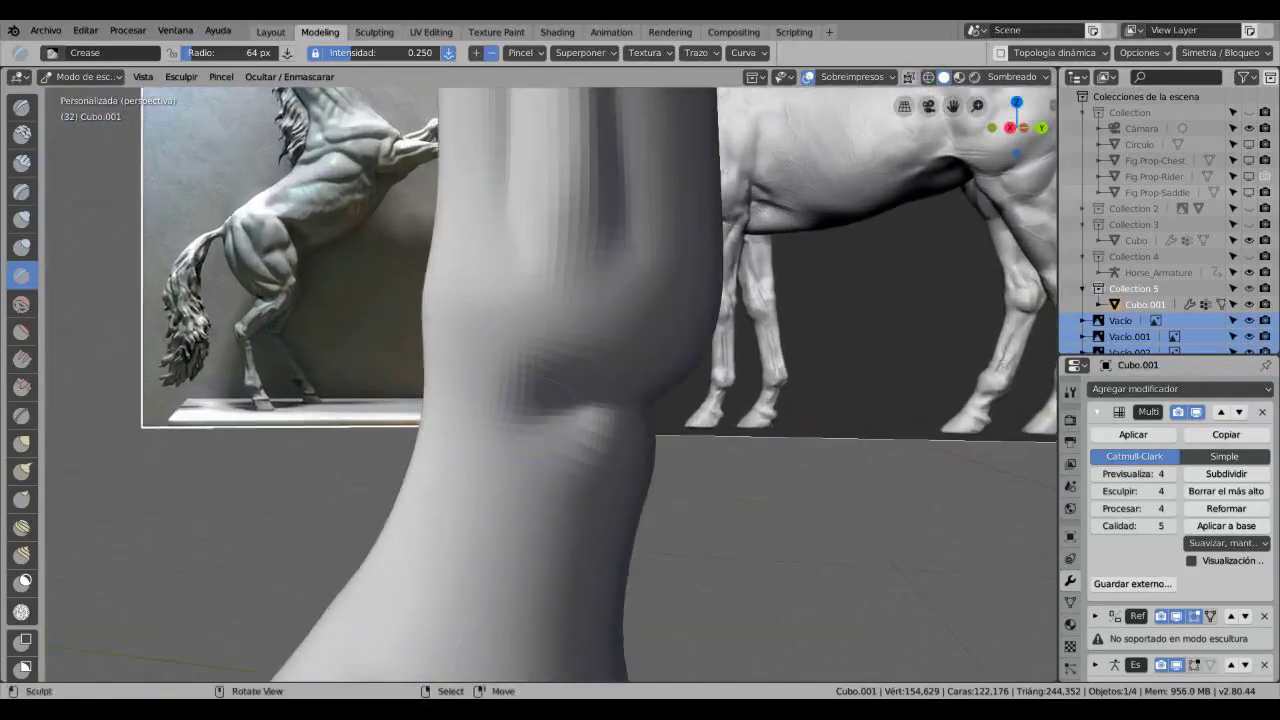
pyautogui.moveTo(500, 460); pyautogui.dragTo(585, 415)
pyautogui.moveTo(550, 385); pyautogui.dragTo(1000, 385, button='middle')
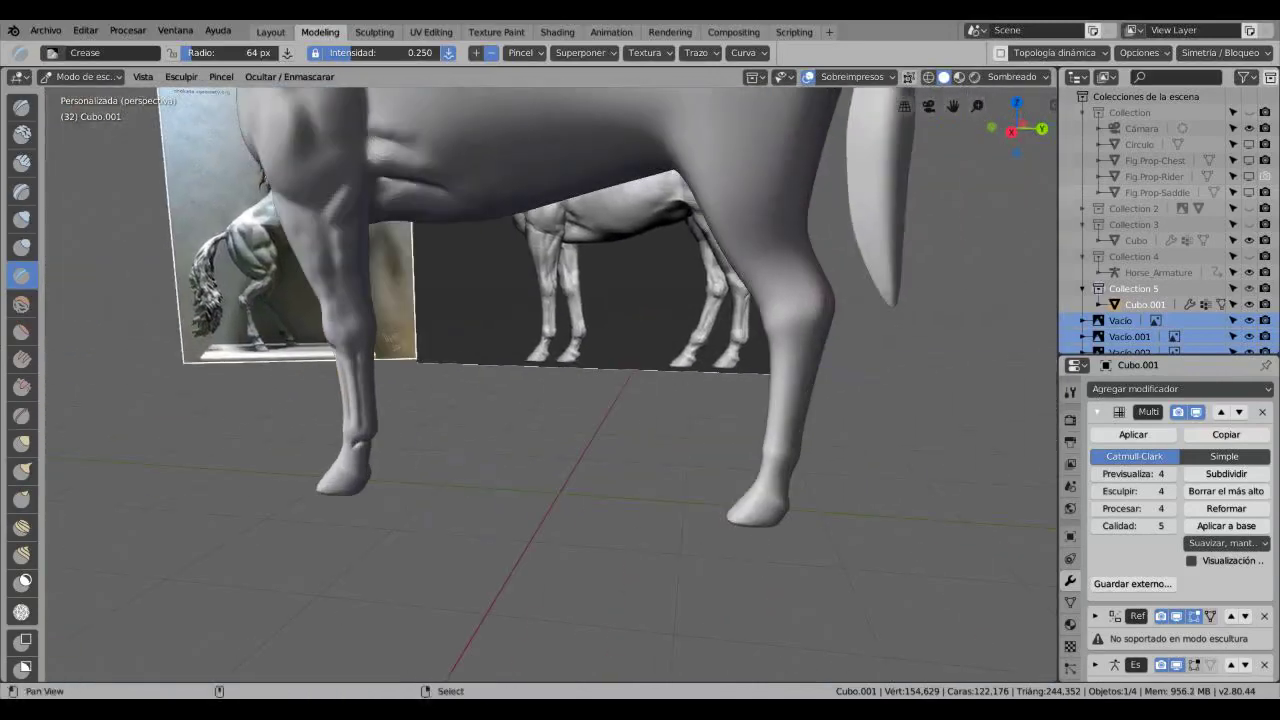
# - Pull out the back of the front fetlock and the heel with the Snake Hook brush at strength 1.000
pyautogui.keyDown('shift'); pyautogui.moveTo(800, 400); pyautogui.dragTo(500, 430, button='middle'); pyautogui.keyUp('shift')
pyautogui.click(22, 469)
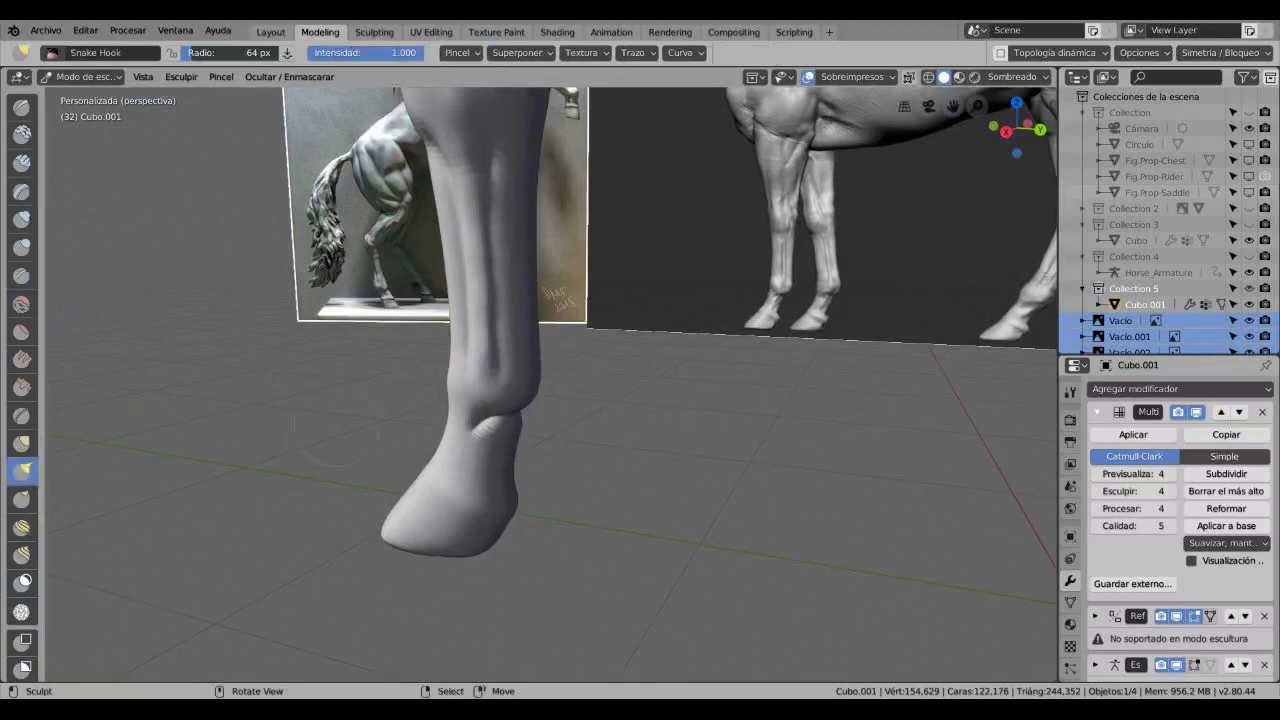
pyautogui.moveTo(540, 393); pyautogui.dragTo(538, 380)
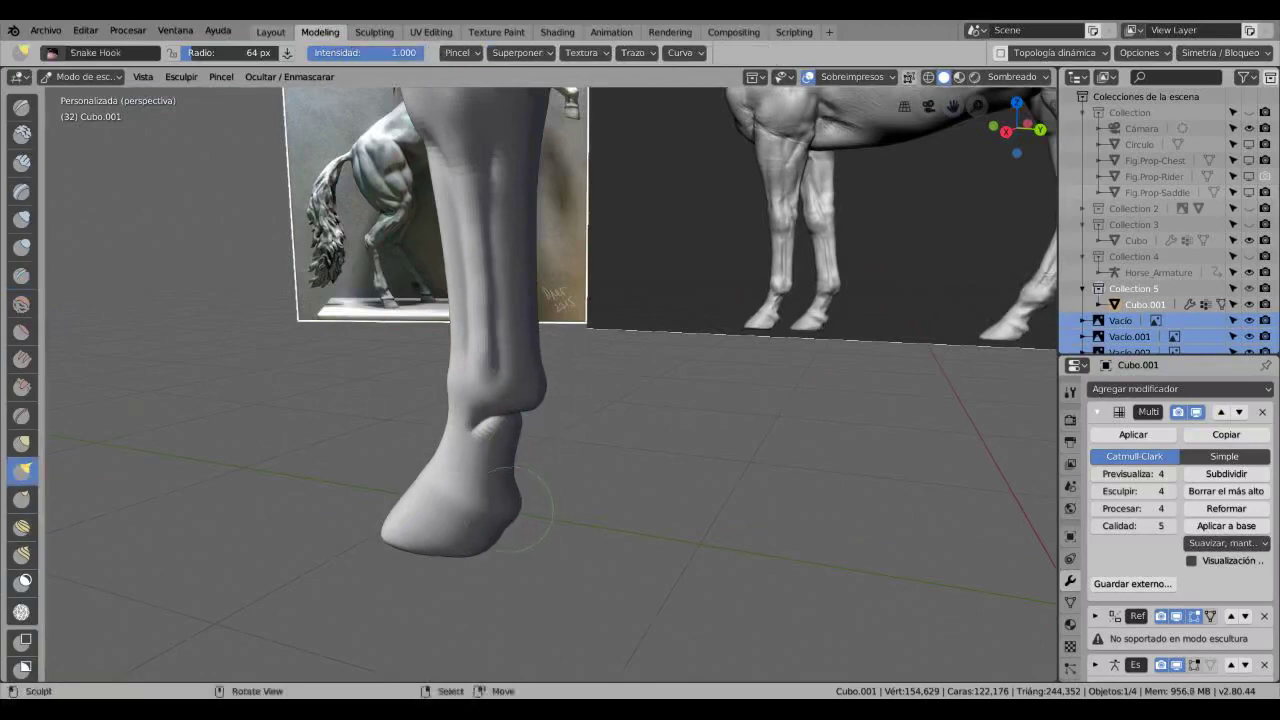
pyautogui.moveTo(614, 511); pyautogui.dragTo(470, 488, button='middle')
# - Build up the front surface of the foreleg's cannon between knee and fetlock with the Clay brush at strength 0.500
pyautogui.click(22, 104)
pyautogui.click(22, 132)
pyautogui.moveTo(400, 400); pyautogui.dragTo(520, 400, button='middle')
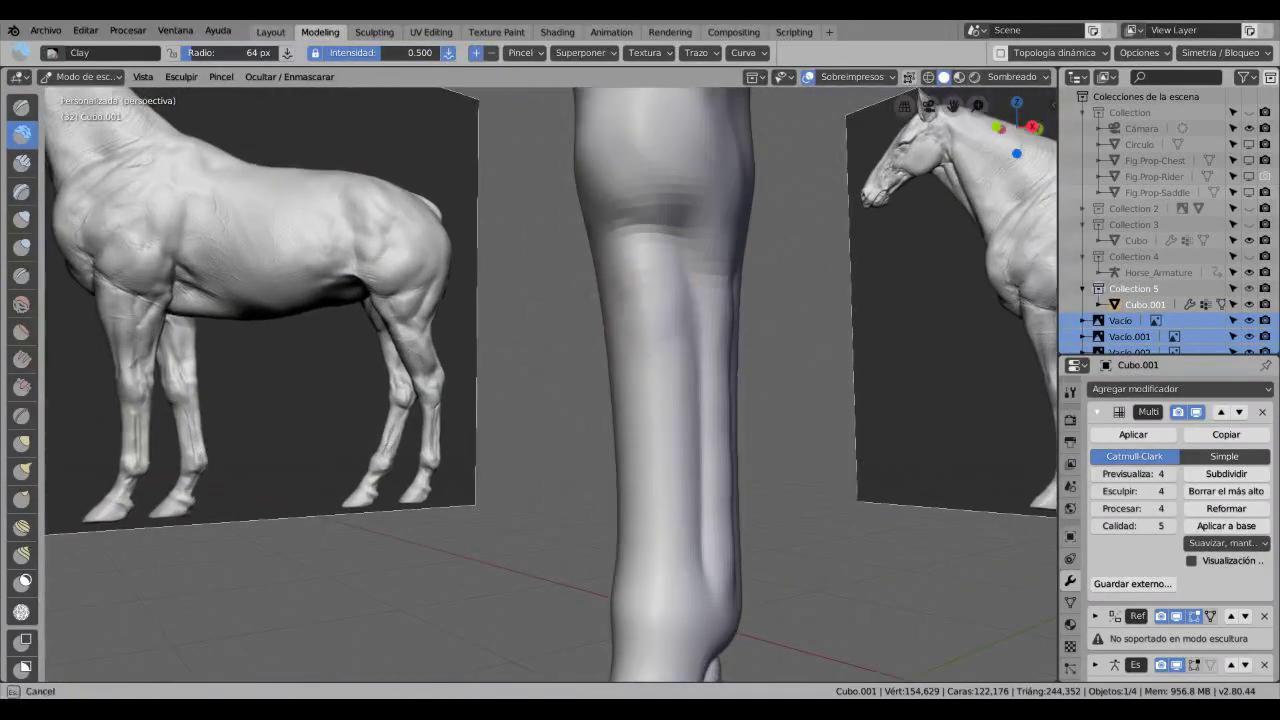
pyautogui.moveTo(640, 330); pyautogui.dragTo(647, 400)
pyautogui.moveTo(655, 530); pyautogui.dragTo(660, 580)
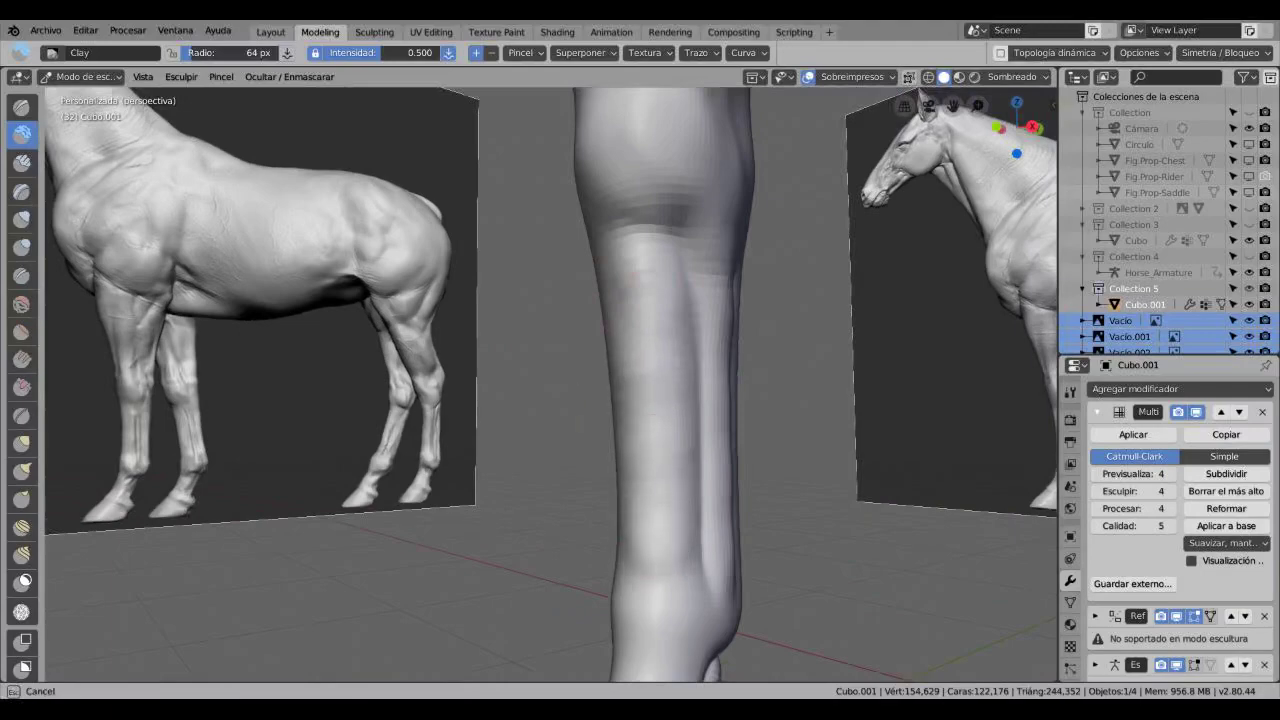
pyautogui.moveTo(550, 380); pyautogui.dragTo(710, 362, button='middle')
pyautogui.moveTo(600, 380); pyautogui.dragTo(700, 365, button='middle')
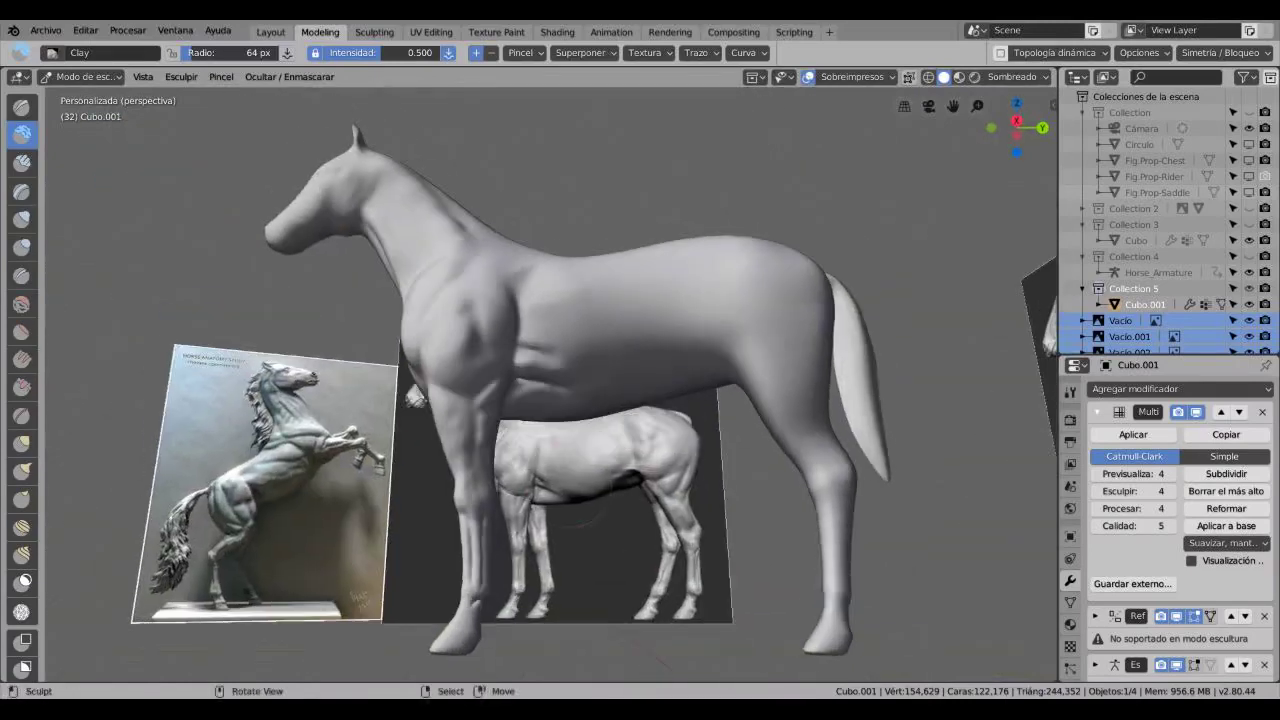
# - Sharpen the border of the upper fold behind the elbow with the Crease brush at strength 0.250
pyautogui.press('s')
pyautogui.scroll(-4, 545, 378)
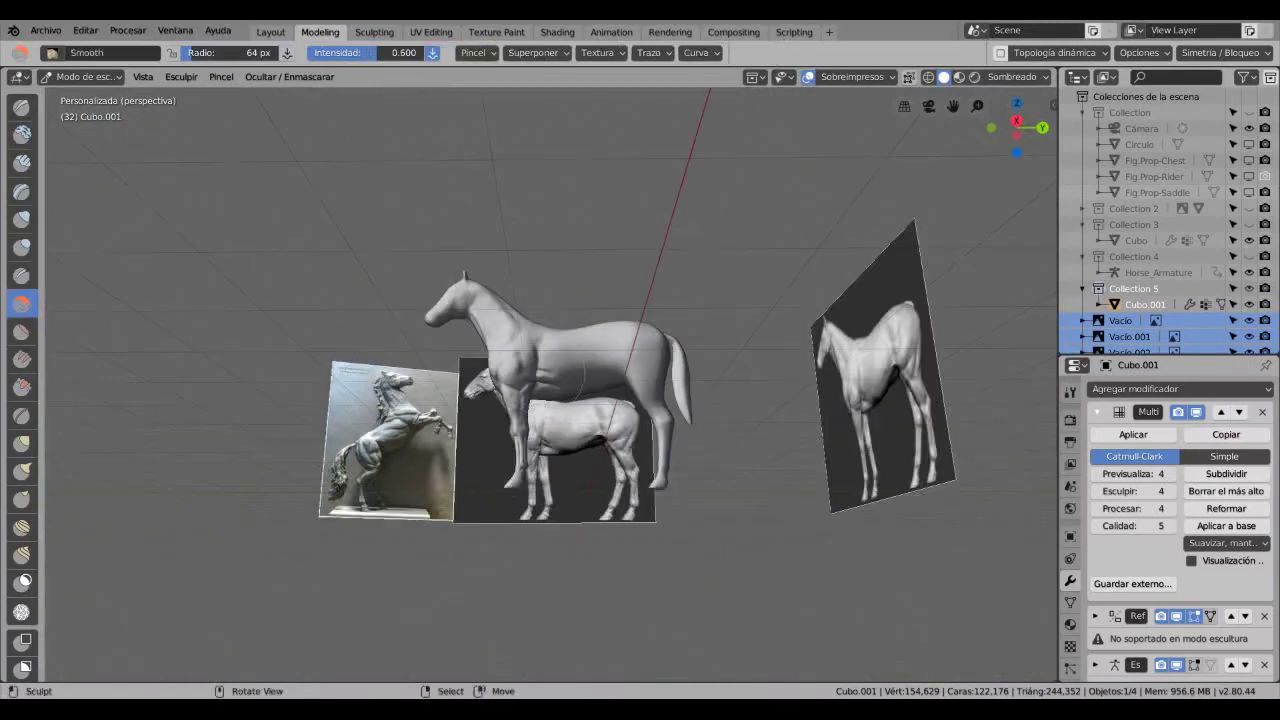
pyautogui.scroll(6, 545, 378)
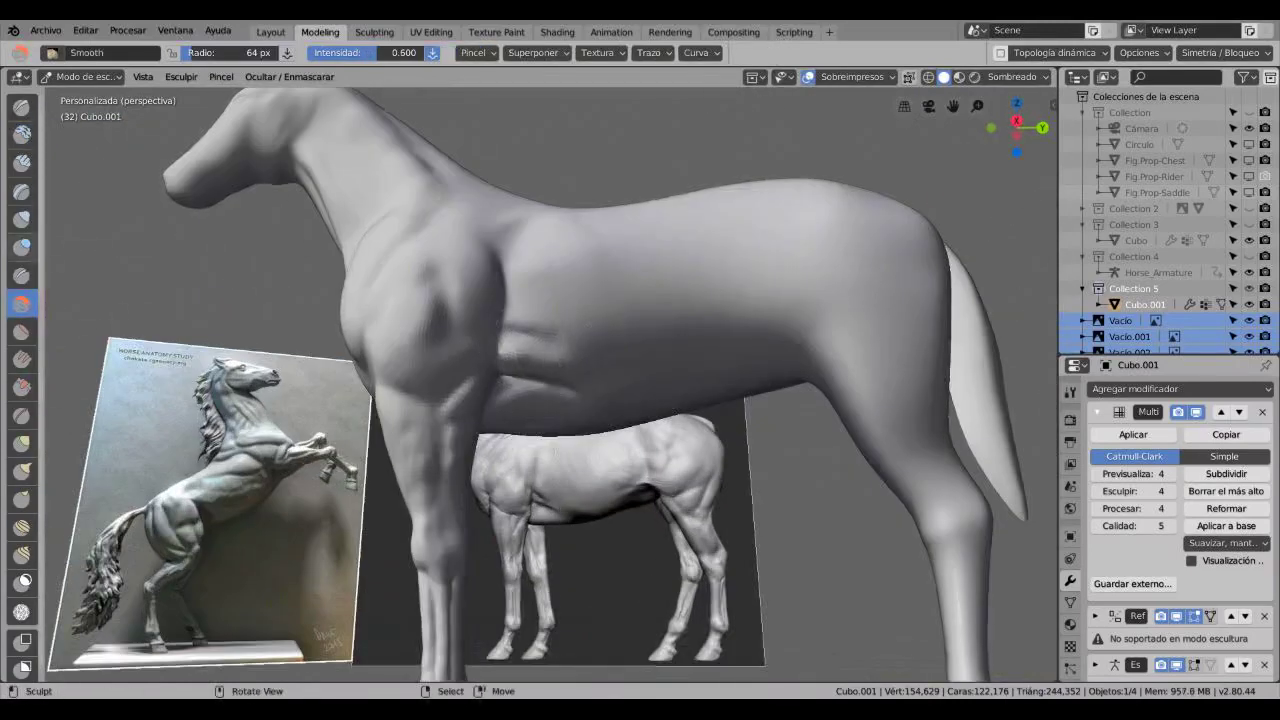
pyautogui.click(22, 275)
pyautogui.scroll(6, 545, 378)
pyautogui.moveTo(425, 232); pyautogui.dragTo(560, 272)
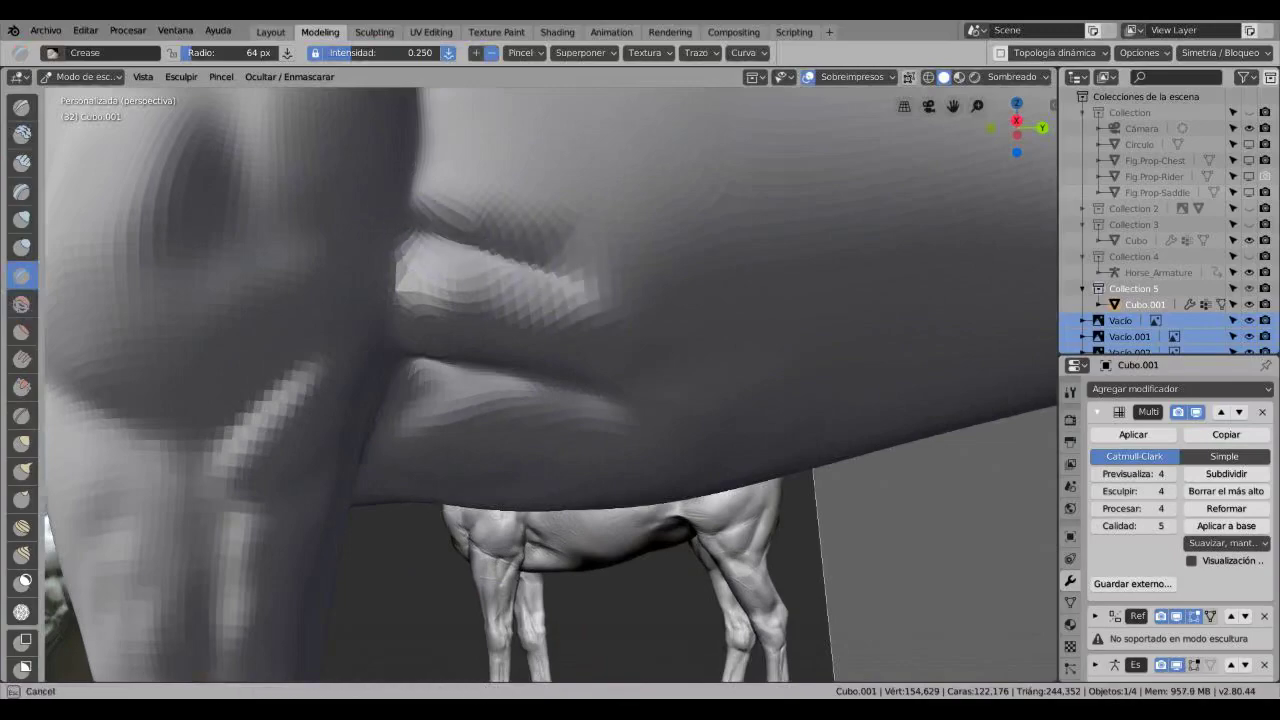
# - Soften the folds behind the elbow with the Smooth brush at strength 0.600
pyautogui.scroll(-10, 545, 378)
pyautogui.moveTo(545, 378); pyautogui.dragTo(650, 385, button='middle')
pyautogui.scroll(5, 605, 338)
pyautogui.moveTo(605, 338)
pyautogui.mouseDown(button='middle')
pyautogui.moveTo(640, 340)
pyautogui.moveTo(581, 338)
pyautogui.moveTo(526, 290)
pyautogui.mouseUp(button='middle')
pyautogui.press('s')
pyautogui.scroll(5, 585, 350)
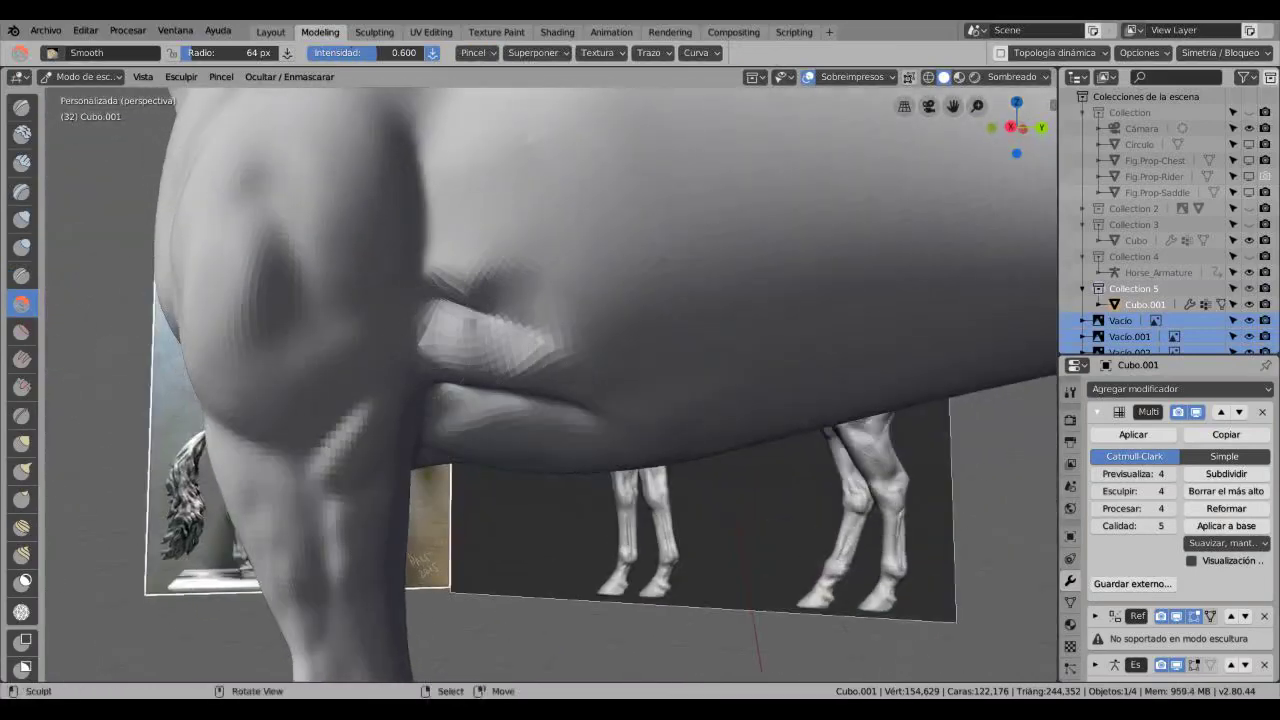
# - Form a long muscle ridge from behind the jaw down the throat with the Crease and Inflate/Deflate brushes, the latter at strength 0.300
pyautogui.scroll(-6, 550, 385)
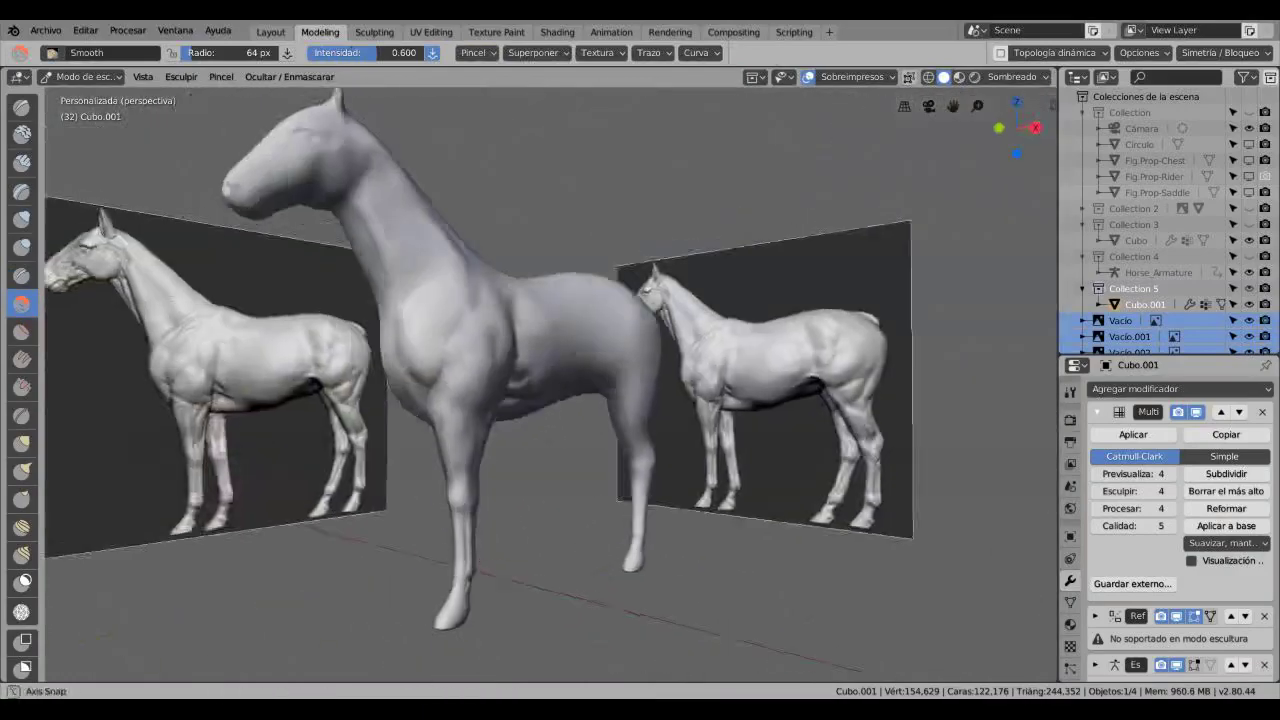
pyautogui.moveTo(550, 385)
pyautogui.mouseDown(button='middle')
pyautogui.moveTo(600, 440)
pyautogui.moveTo(740, 420)
pyautogui.moveTo(625, 392)
pyautogui.moveTo(678, 385)
pyautogui.mouseUp(button='middle')
pyautogui.scroll(4, 740, 420)
pyautogui.hotkey('shift', 'c')
pyautogui.press('i')
pyautogui.scroll(3, 550, 385)
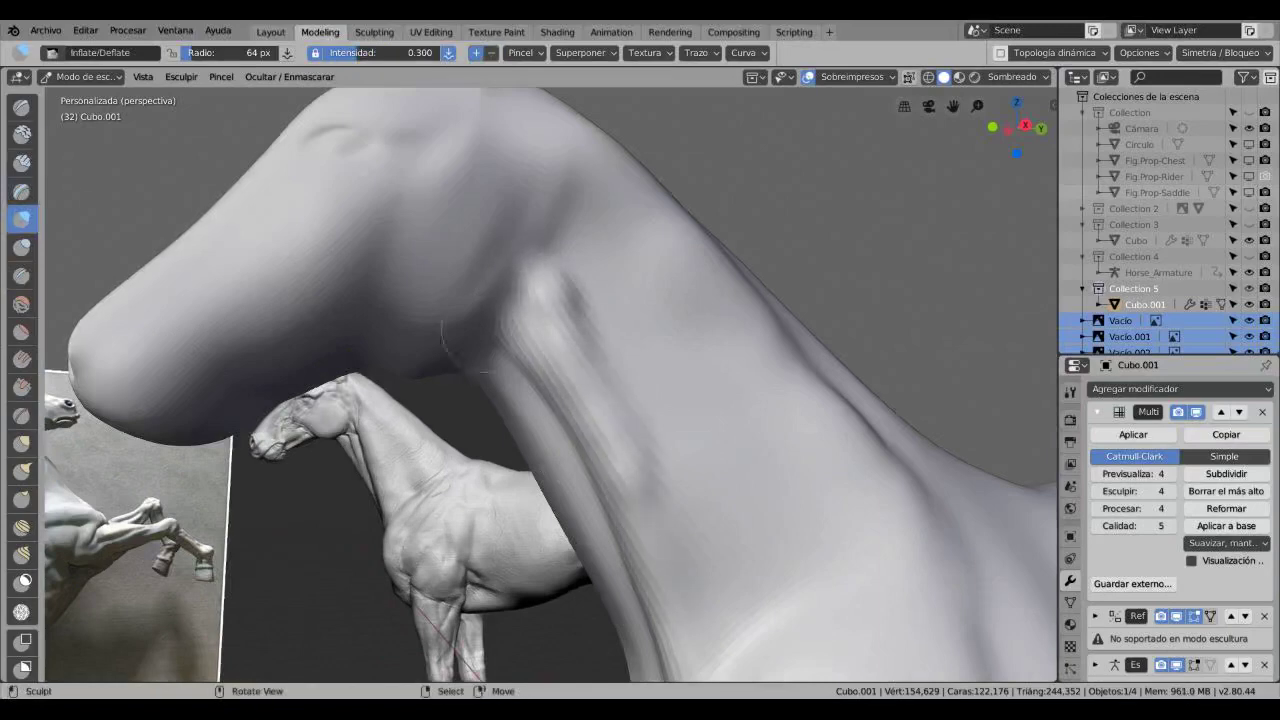
pyautogui.moveTo(470, 350); pyautogui.dragTo(560, 300, button='middle')
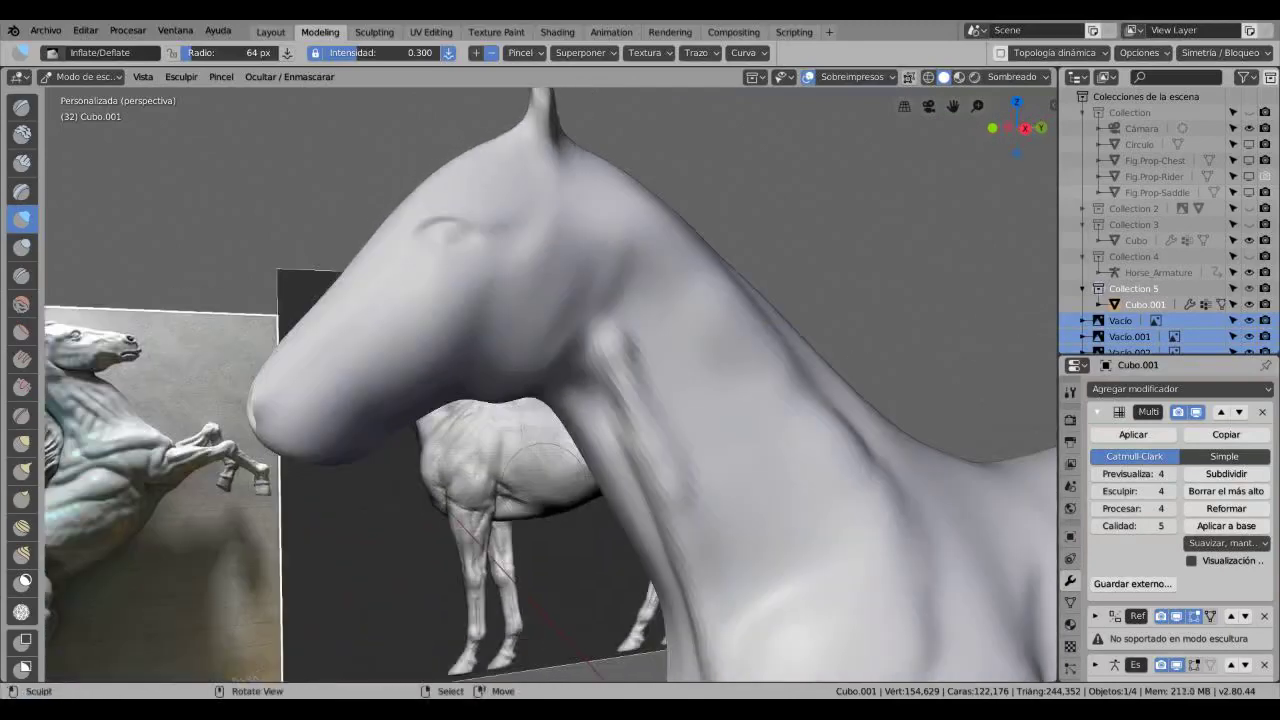
# - Smooth the throat ridge at strength 0.600 and deepen the groove beside it with the Crease brush at strength 0.250
pyautogui.moveTo(600, 392)
pyautogui.keyDown('shift'); pyautogui.mouseDown()
pyautogui.moveTo(600, 380)
pyautogui.moveTo(622, 455)
pyautogui.mouseUp(); pyautogui.keyUp('shift')
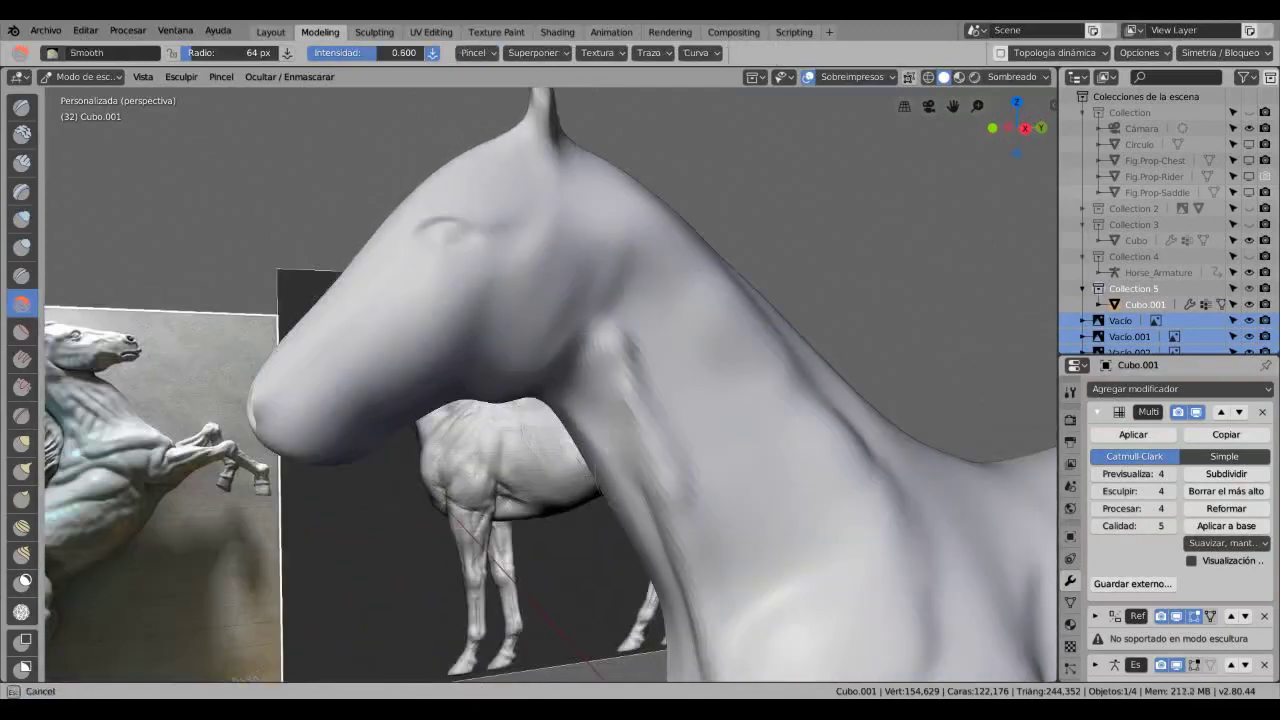
pyautogui.hotkey('shift', 'c')
pyautogui.moveTo(628, 515); pyautogui.dragTo(660, 500, button='middle')
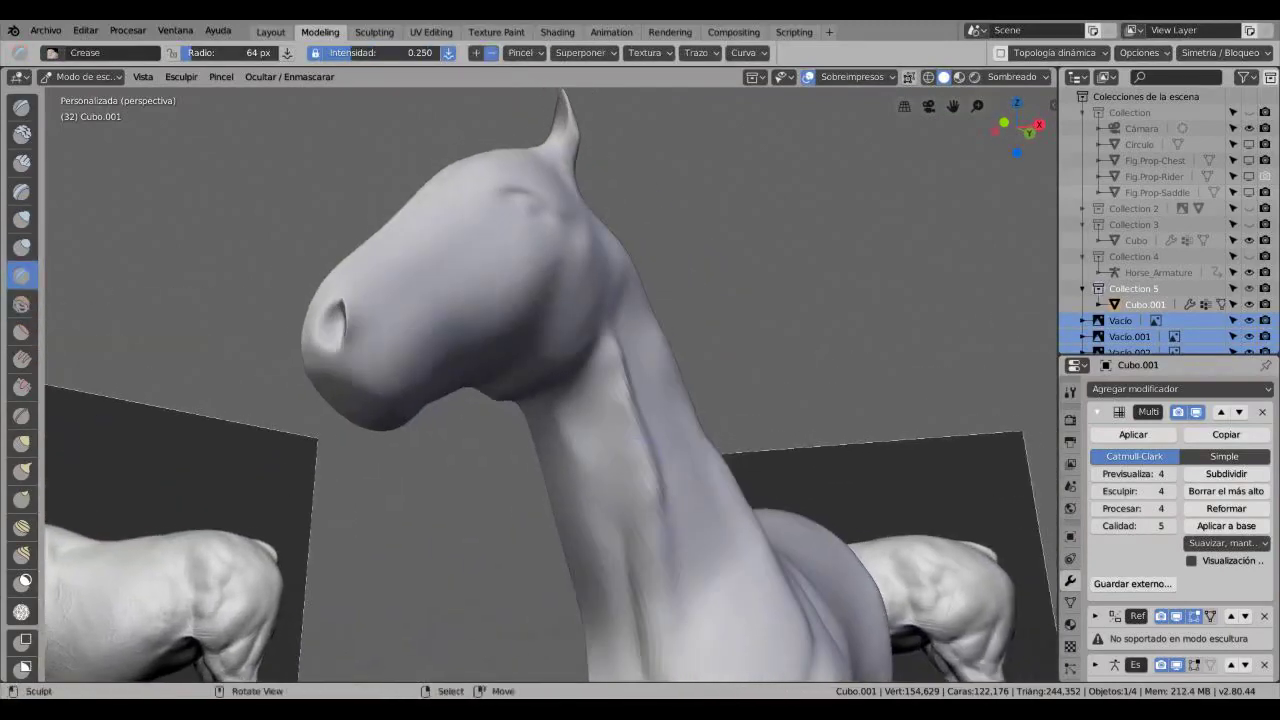
pyautogui.moveTo(612, 430); pyautogui.dragTo(624, 516)
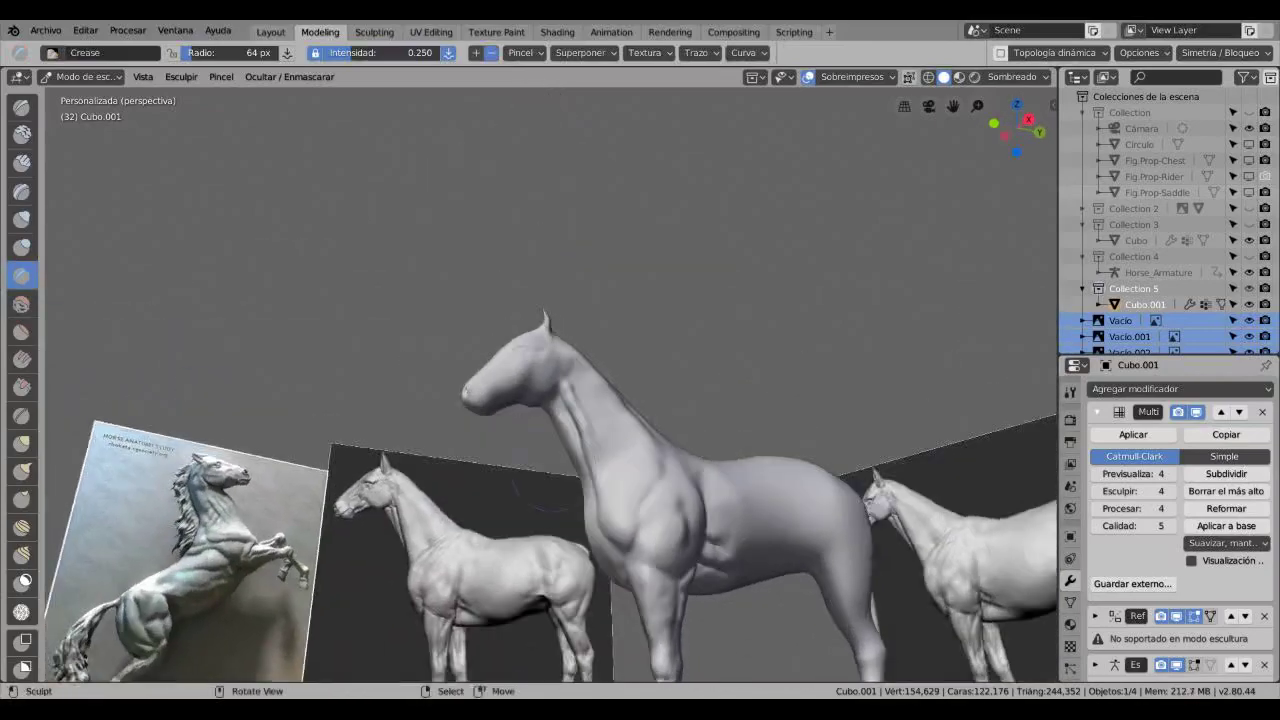
# - Build up the muscle volume along the upper throat below the jaw with the Blob brush at strength 0.300
pyautogui.scroll(8, 540, 495)
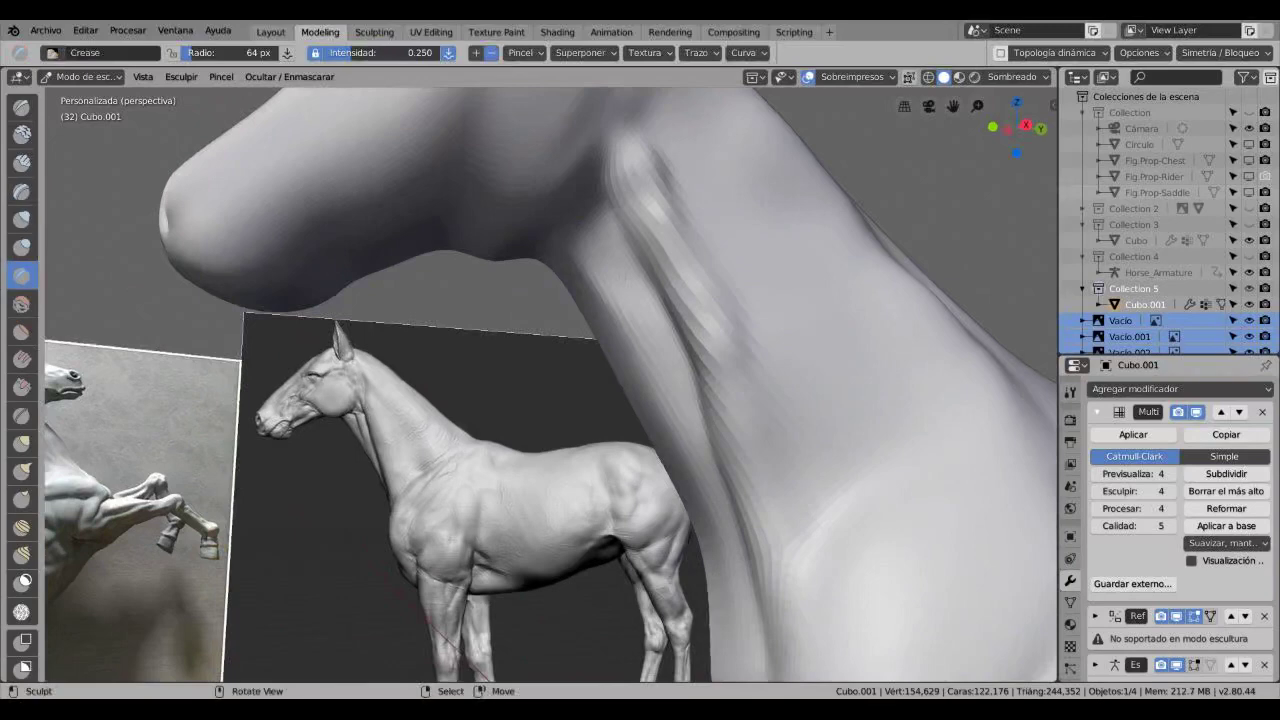
pyautogui.scroll(3, 550, 385)
pyautogui.press('i')
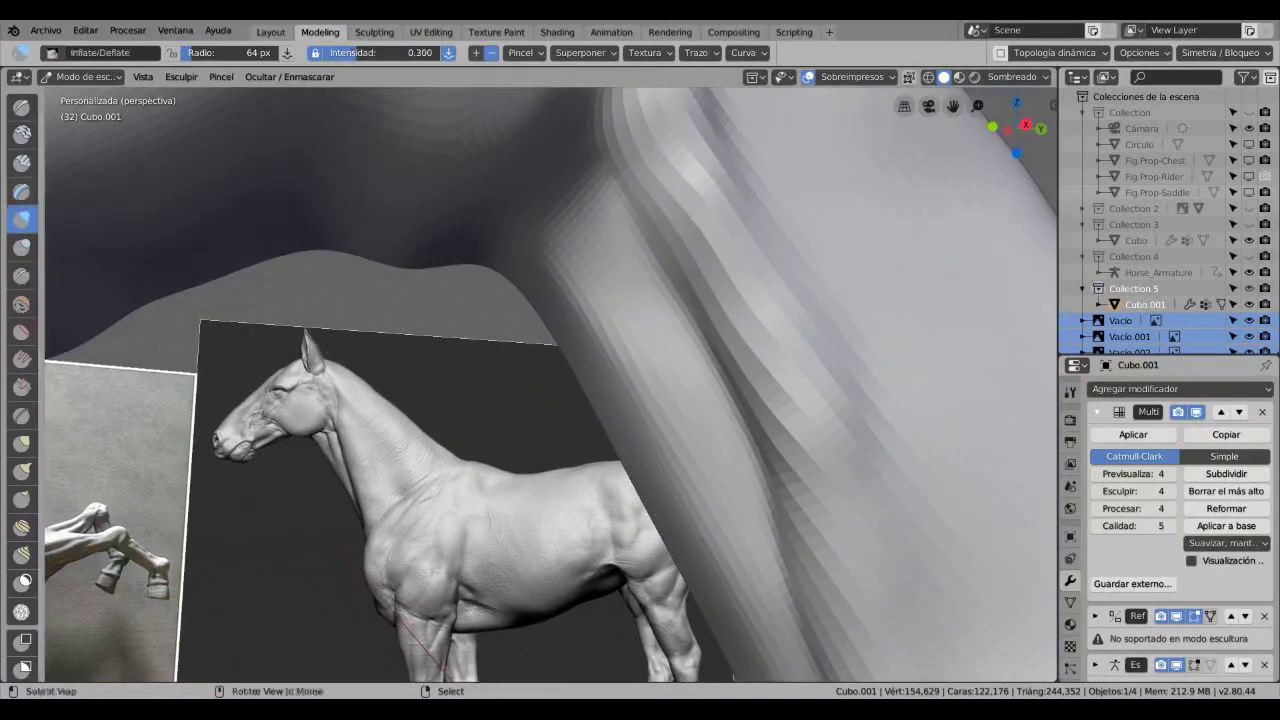
pyautogui.scroll(2, 550, 385)
pyautogui.click(22, 246)
pyautogui.moveTo(550, 385); pyautogui.dragTo(620, 365, button='middle')
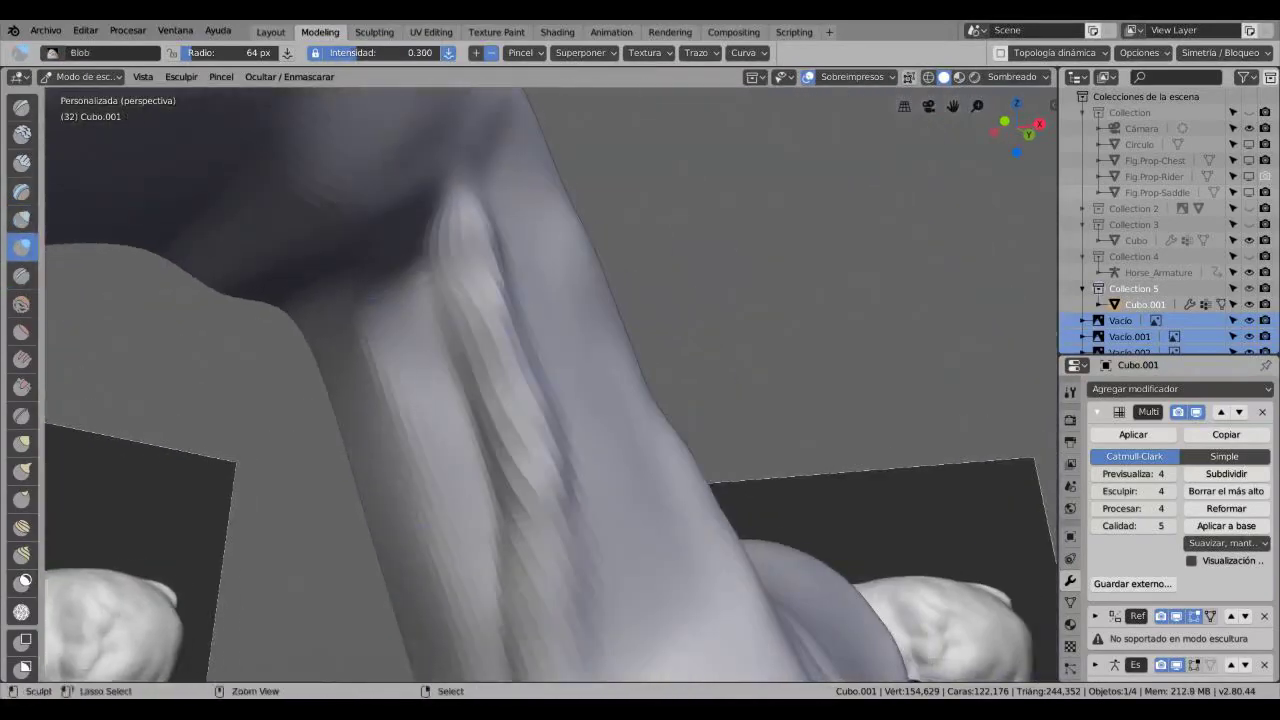
pyautogui.scroll(-4, 550, 385)
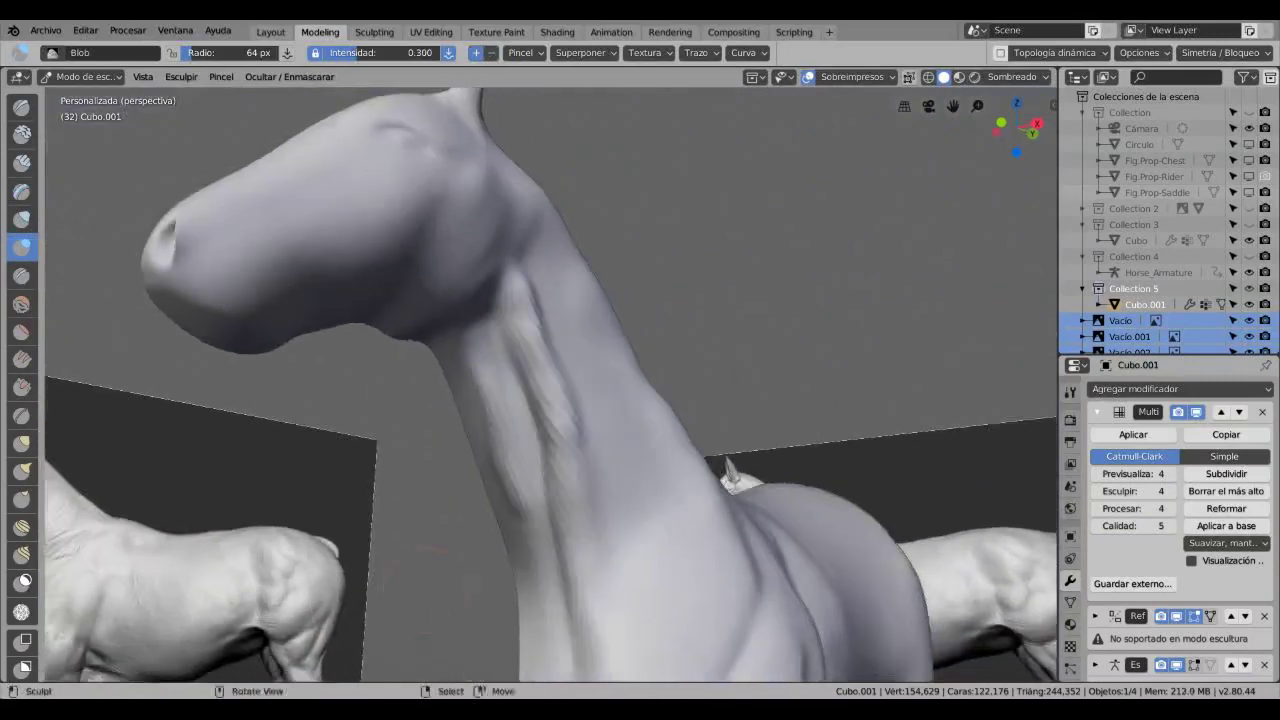
pyautogui.moveTo(538, 446); pyautogui.dragTo(515, 580, button='middle')
pyautogui.moveTo(515, 580)
pyautogui.mouseDown()
pyautogui.moveTo(487, 366)
pyautogui.moveTo(470, 350)
pyautogui.mouseUp()
pyautogui.scroll(-5, 550, 385)
pyautogui.moveTo(550, 385); pyautogui.dragTo(570, 300, button='middle')
pyautogui.scroll(5, 570, 300)
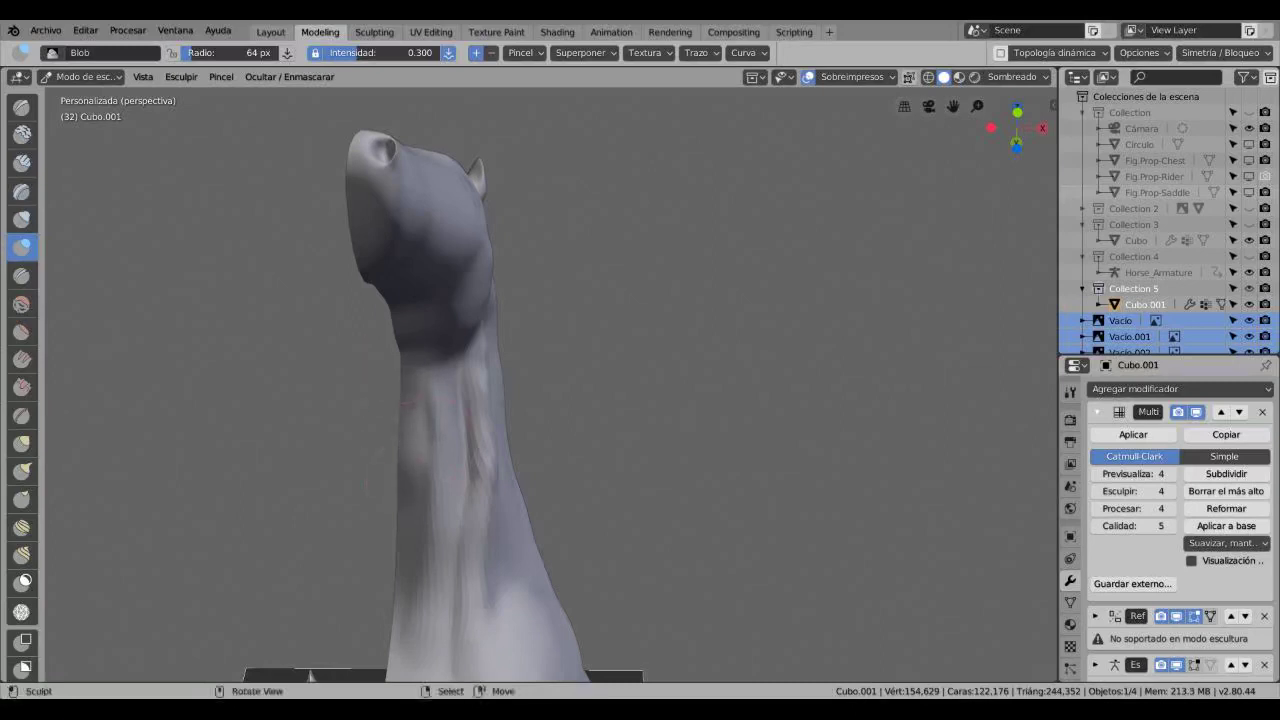
# - Carve a groove down the front of the throat with the Crease brush at radius 64 px and strength 0.250
pyautogui.hotkey('shift', 'c')
pyautogui.moveTo(550, 385); pyautogui.dragTo(530, 340, button='middle')
pyautogui.scroll(4, 530, 340)
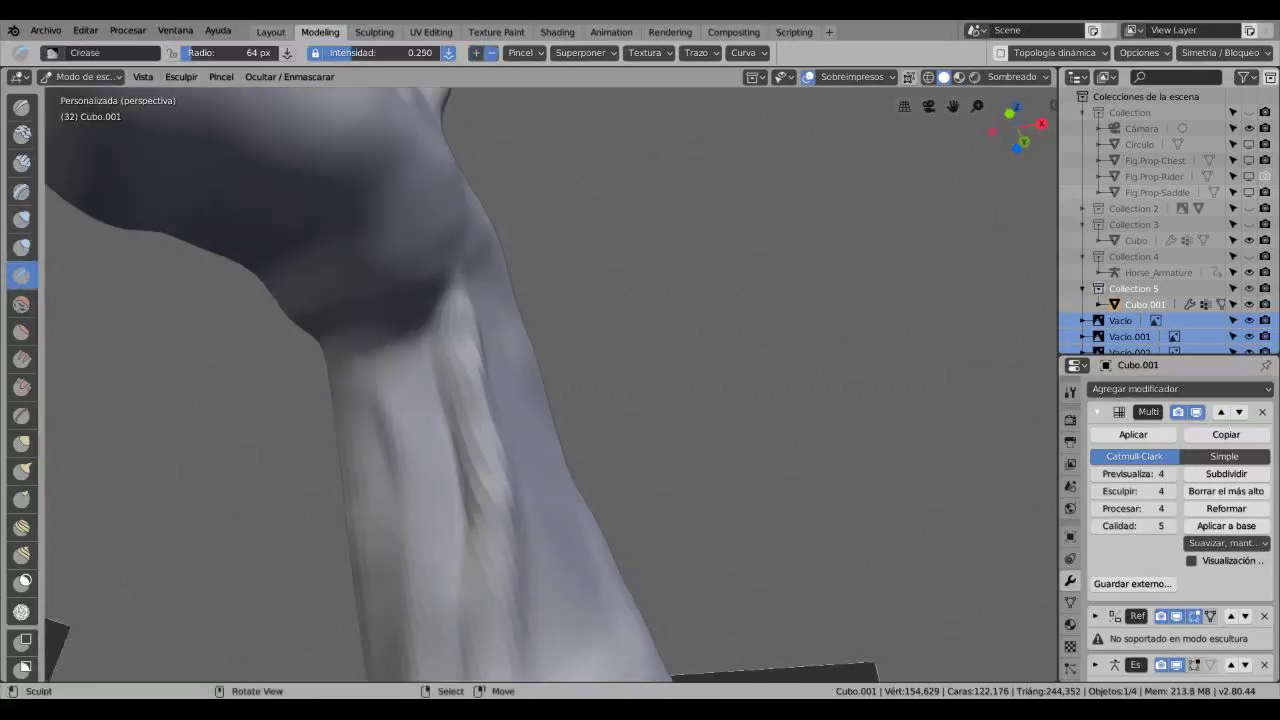
pyautogui.moveTo(380, 480); pyautogui.dragTo(368, 385)
pyautogui.scroll(-5, 375, 515)
pyautogui.moveTo(375, 515); pyautogui.dragTo(375, 515, button='middle')
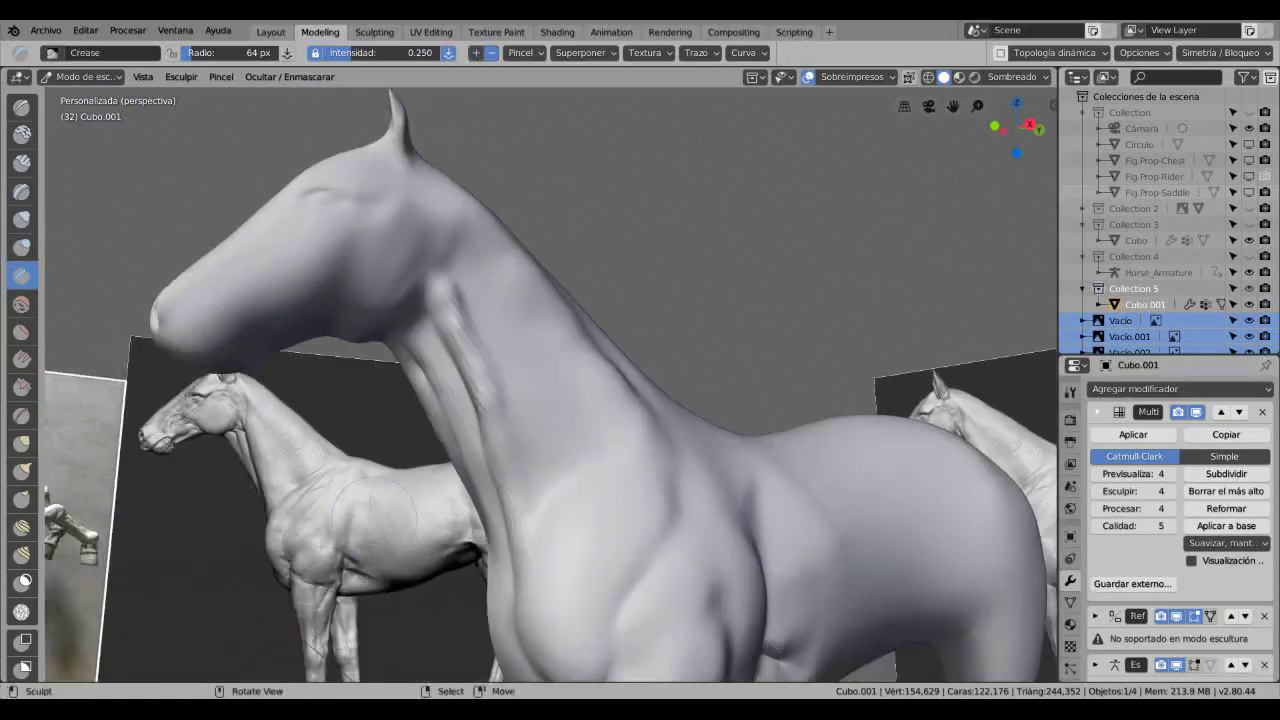
# - Define the windpipe and the narrow throat muscles under the jaw with the Crease brush at radius 30 px and strength 0.250
pyautogui.scroll(4, 450, 320)
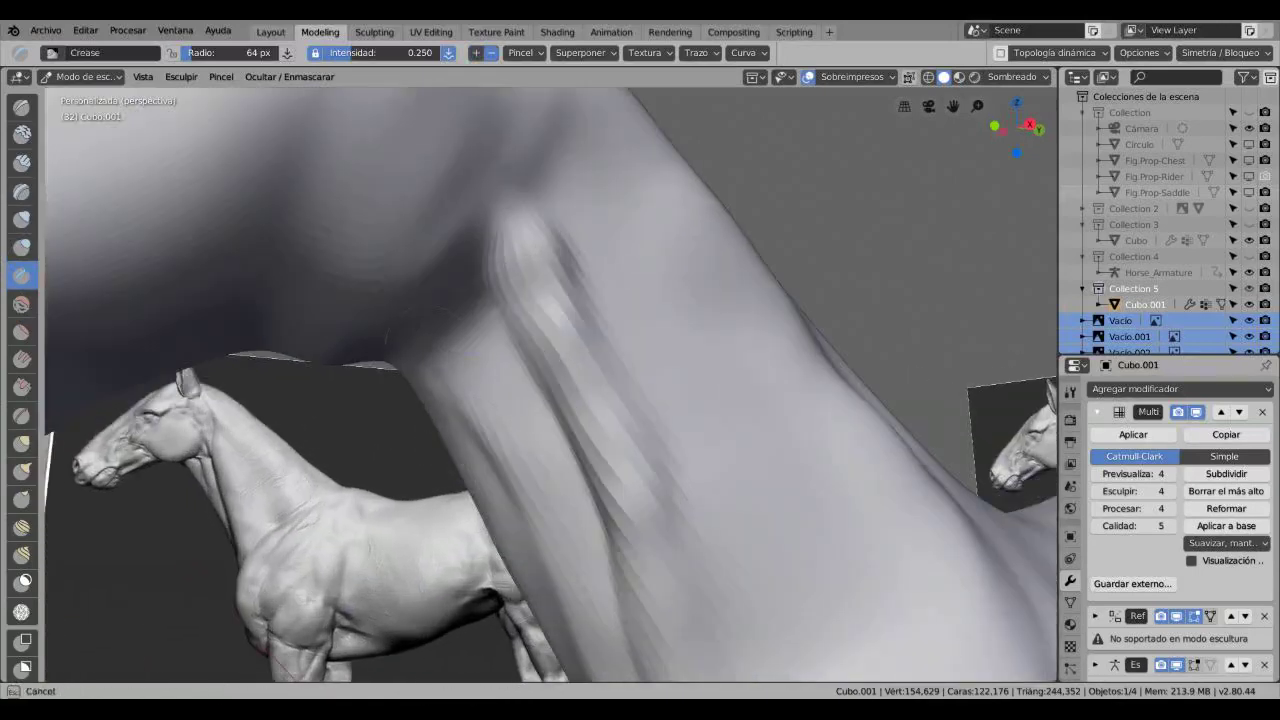
pyautogui.click(460, 350)
pyautogui.scroll(3, 460, 350)
pyautogui.moveTo(460, 350); pyautogui.dragTo(470, 345, button='middle')
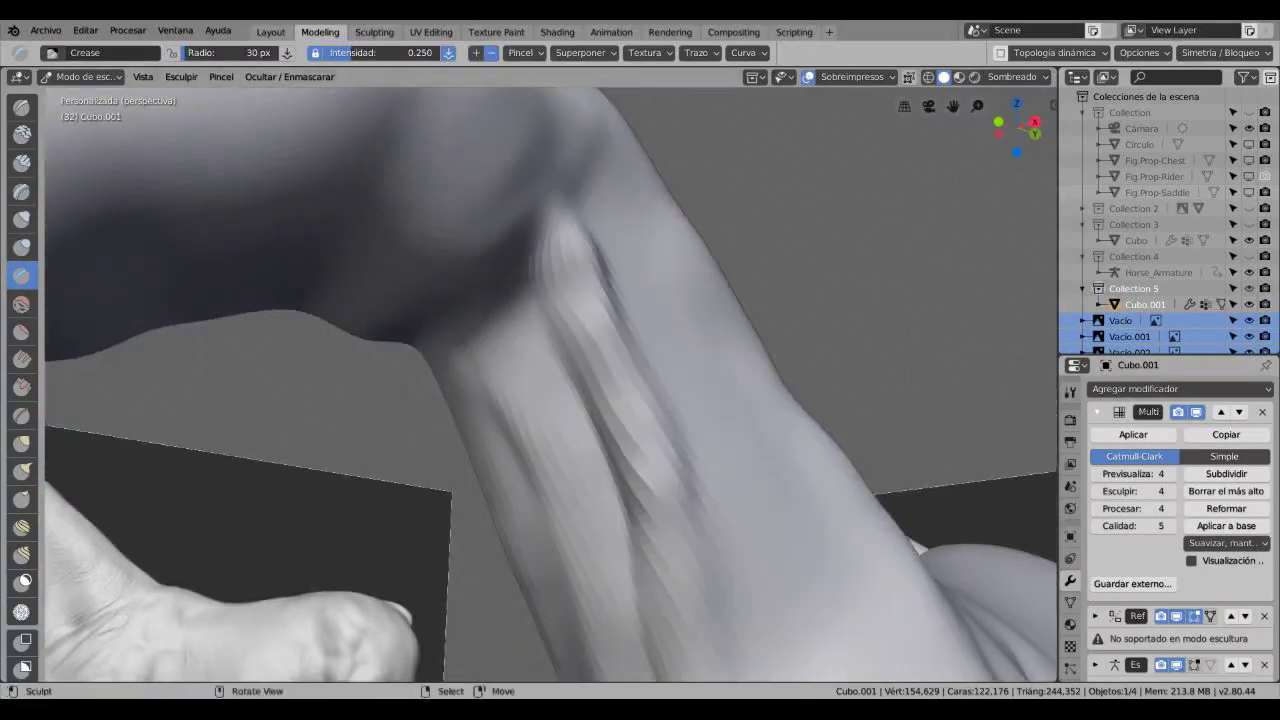
pyautogui.scroll(-4, 550, 385)
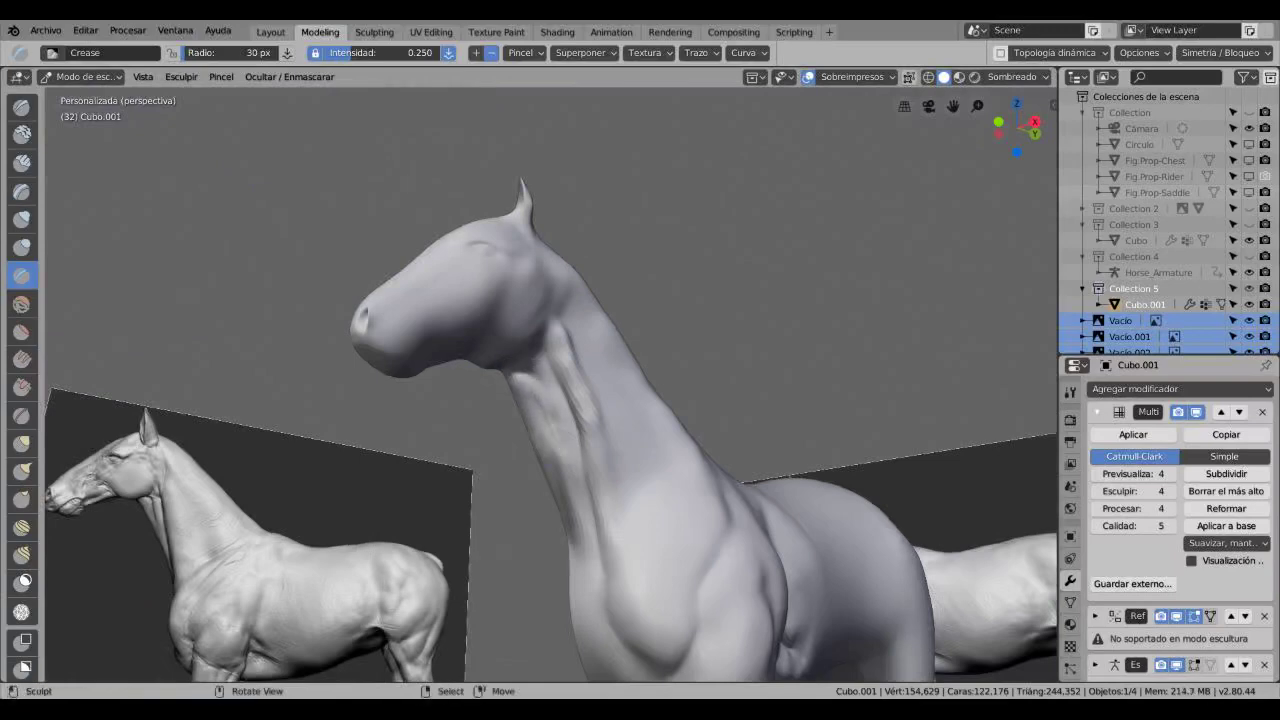
pyautogui.moveTo(550, 385); pyautogui.dragTo(610, 385, button='middle')
pyautogui.scroll(3, 550, 385)
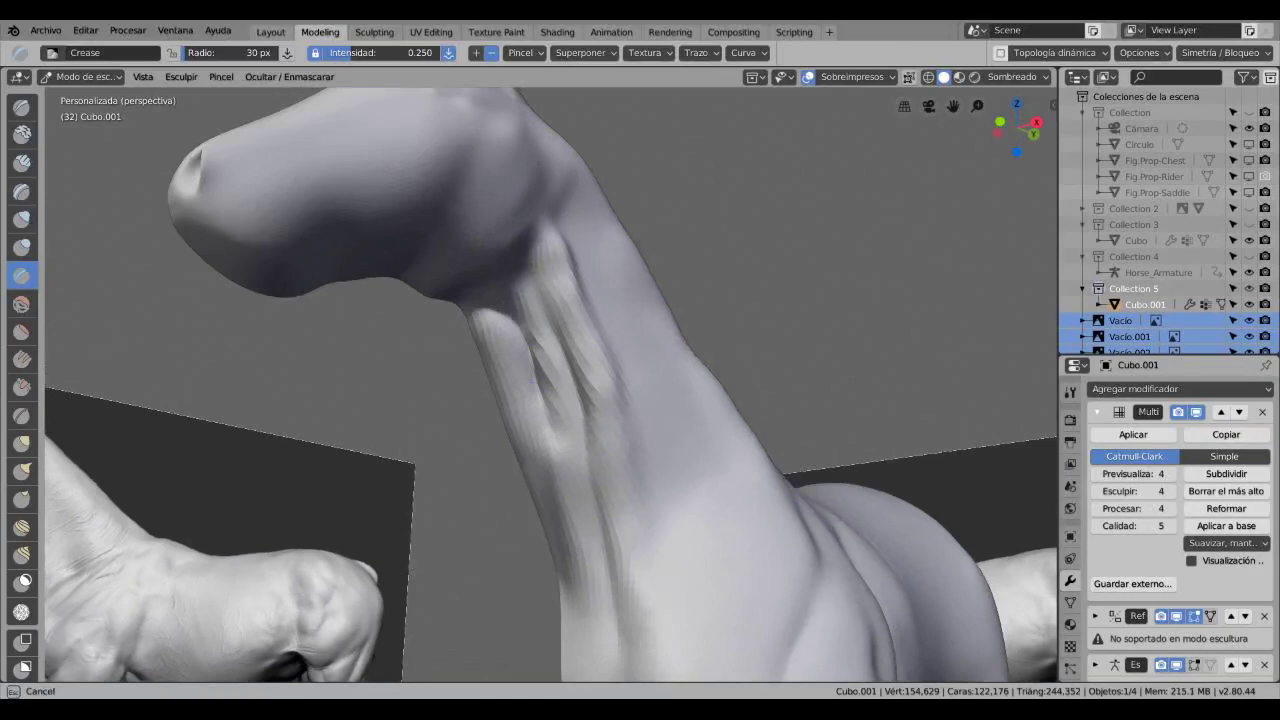
# - Refine the throat muscles by alternating the Smooth brush at strength 0.600 with the Crease brush
pyautogui.click(22, 303)
pyautogui.scroll(-4, 550, 385)
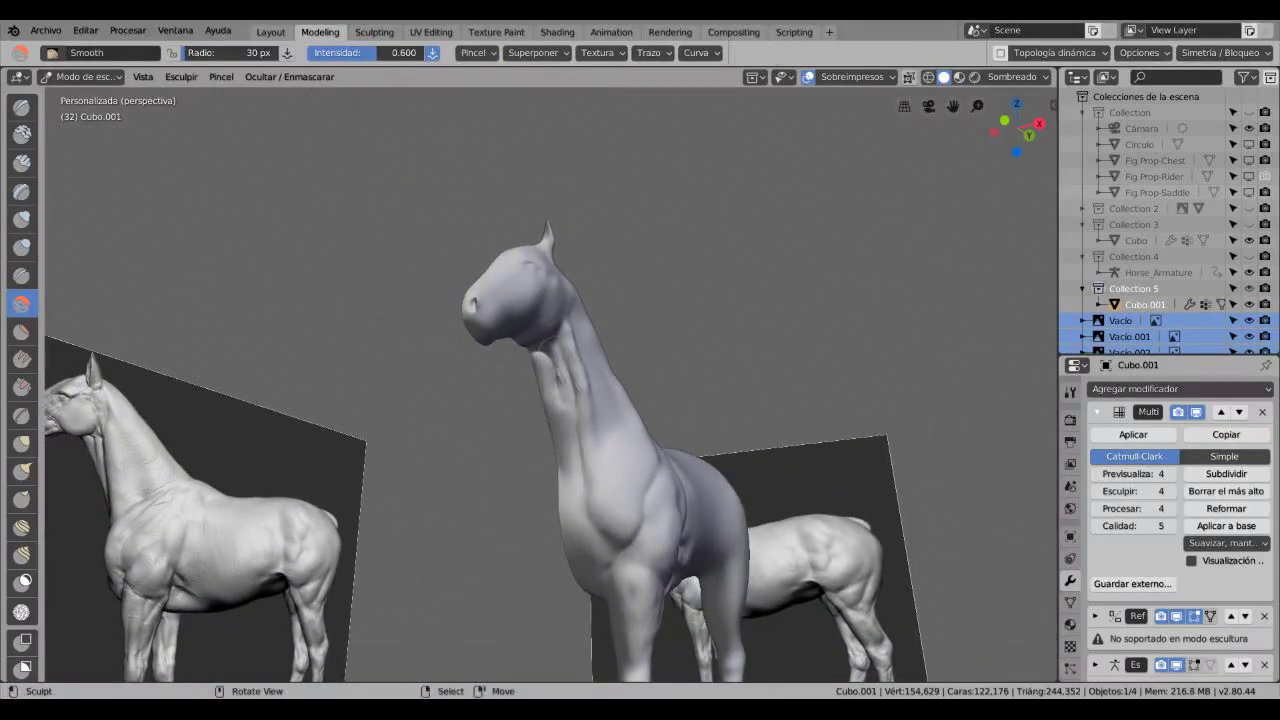
pyautogui.click(22, 275)
pyautogui.moveTo(550, 385); pyautogui.dragTo(930, 378, button='middle')
pyautogui.click(22, 303)
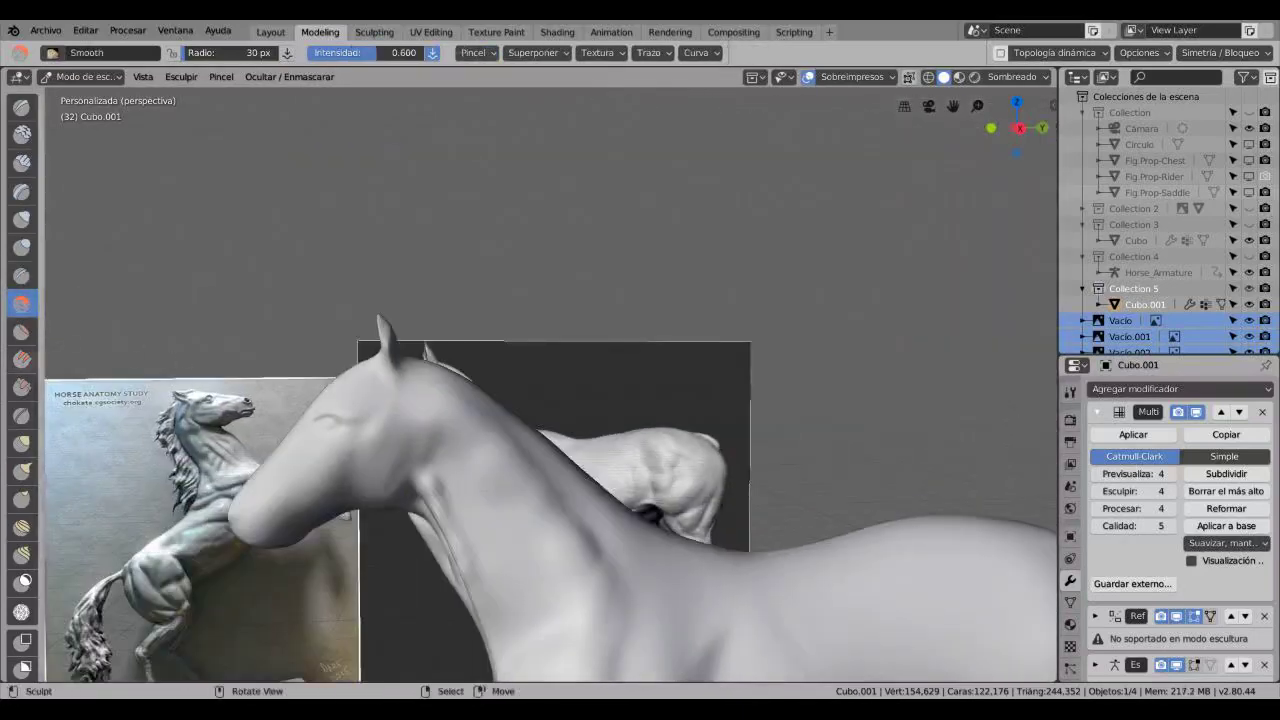
# - Flatten the neck surface behind the jaw with the Flatten/Contrast brush at strength 0.500 and review the body against the references
pyautogui.click(22, 331)
pyautogui.scroll(-2, 550, 400)
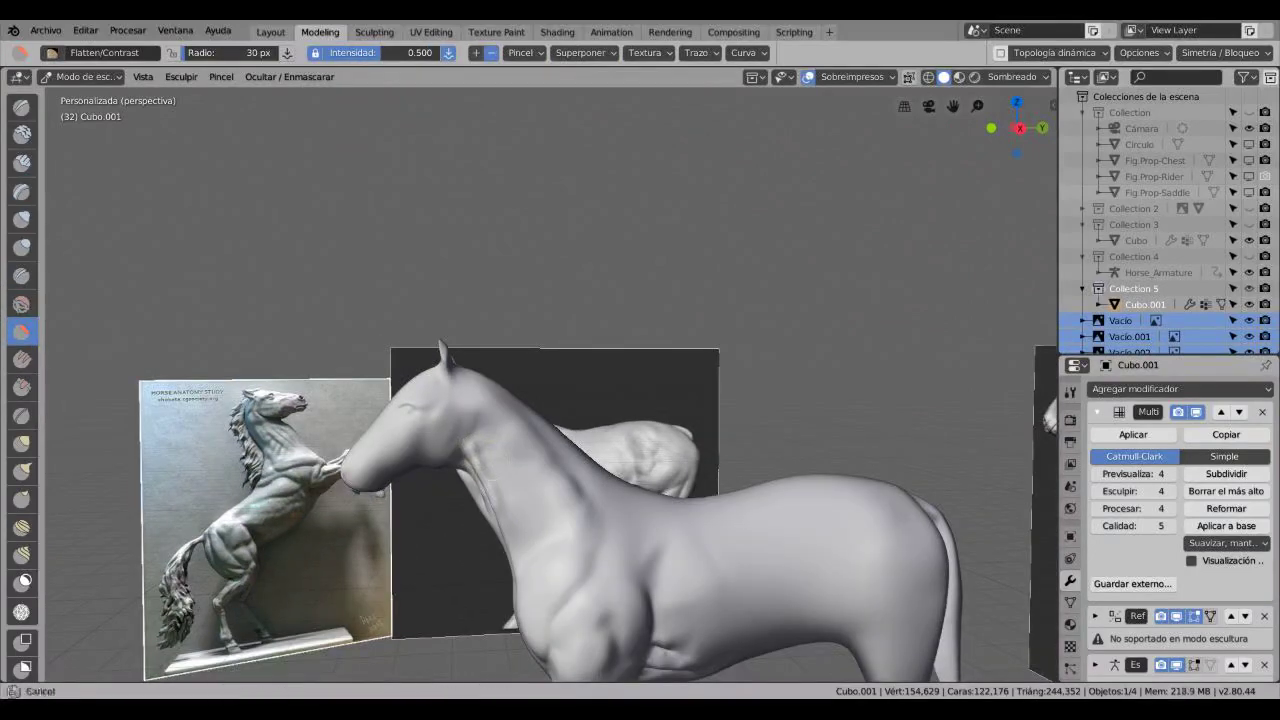
pyautogui.scroll(-4, 515, 455)
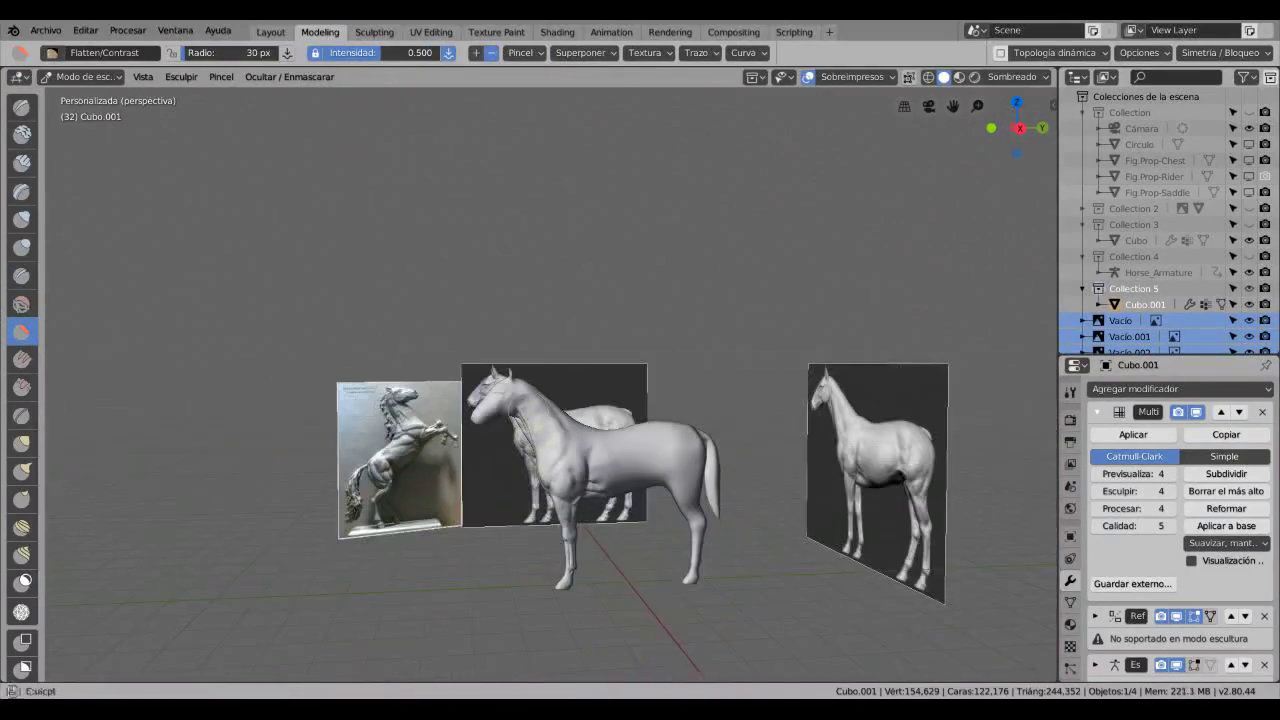
pyautogui.moveTo(515, 455); pyautogui.dragTo(420, 340, button='middle')
pyautogui.scroll(6, 550, 380)
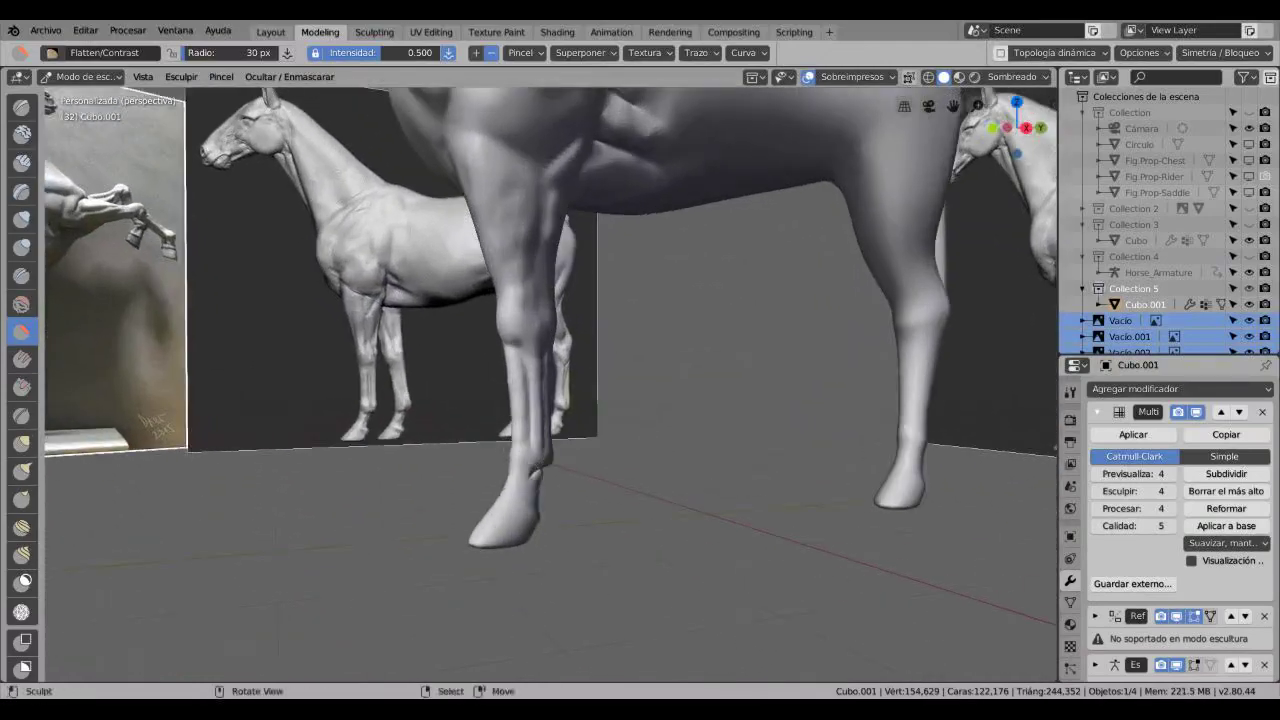
pyautogui.moveTo(530, 490); pyautogui.dragTo(440, 430, button='middle')
pyautogui.scroll(-4, 506, 500)
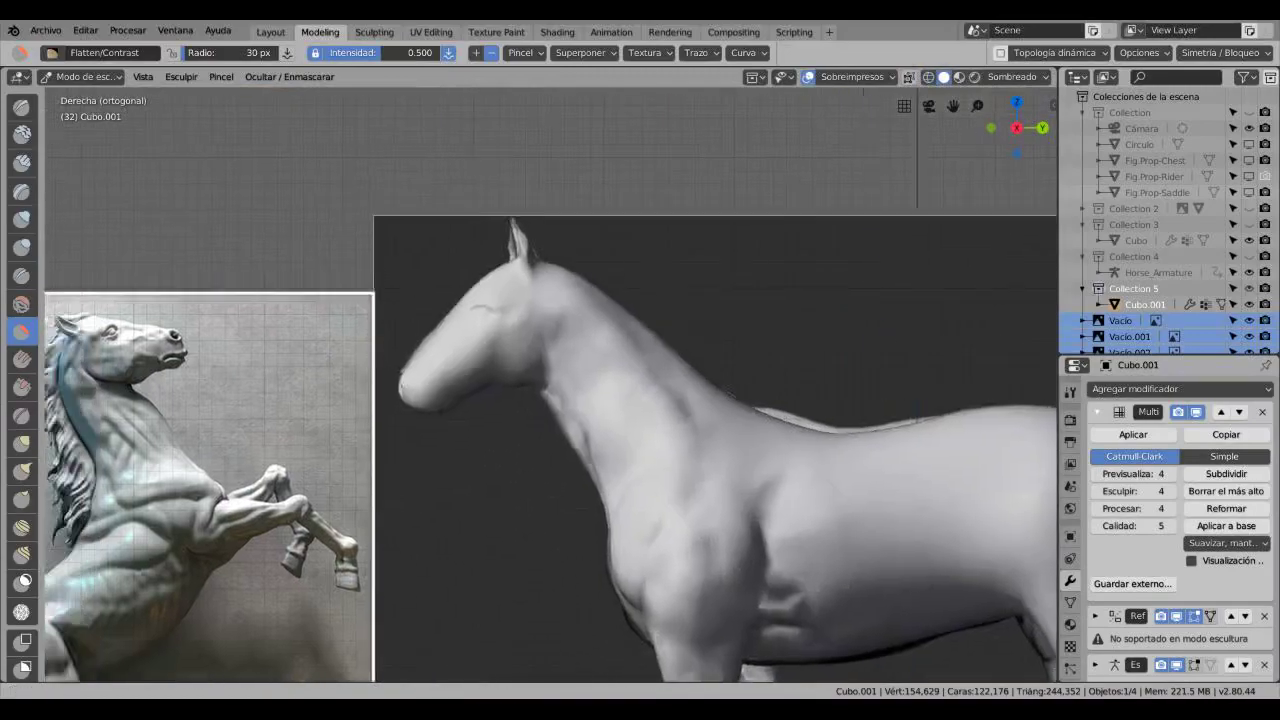
# - Deepen the eye line and extend it from the rear corner toward the ear with the Crease brush at strength 0.250
pyautogui.scroll(8, 500, 295)
pyautogui.click(22, 275)
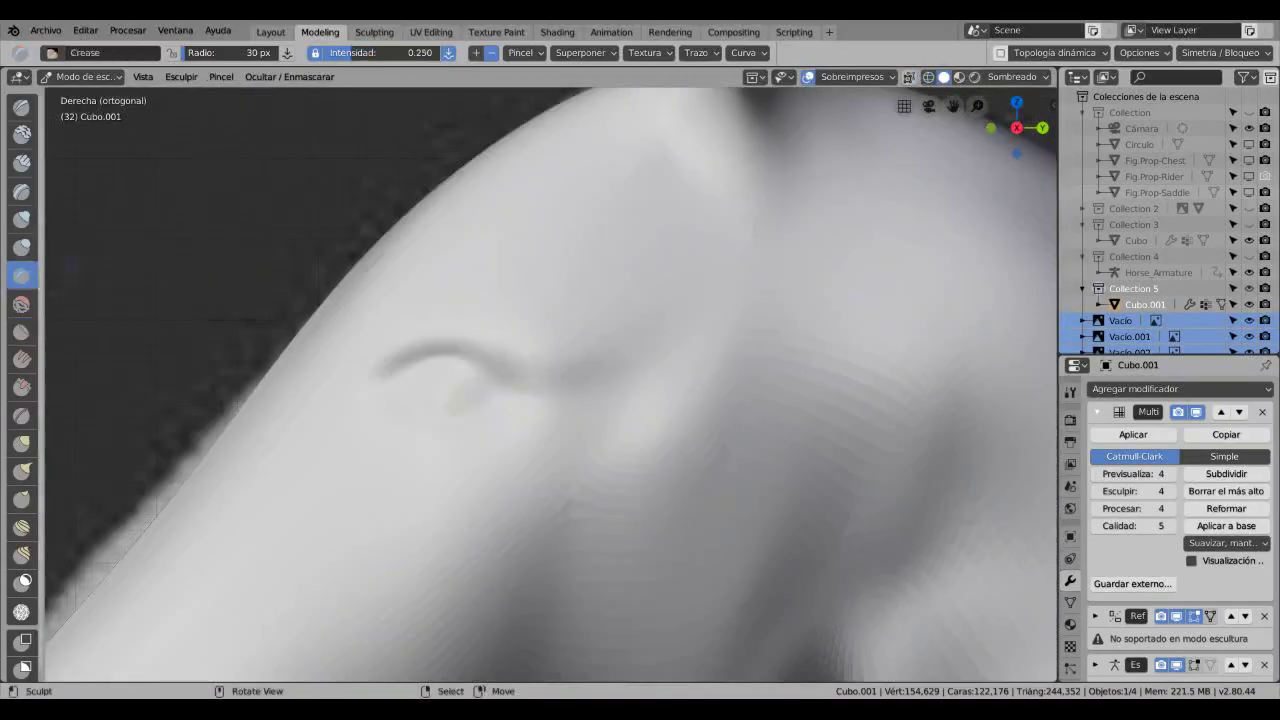
pyautogui.moveTo(542, 393); pyautogui.dragTo(616, 323)
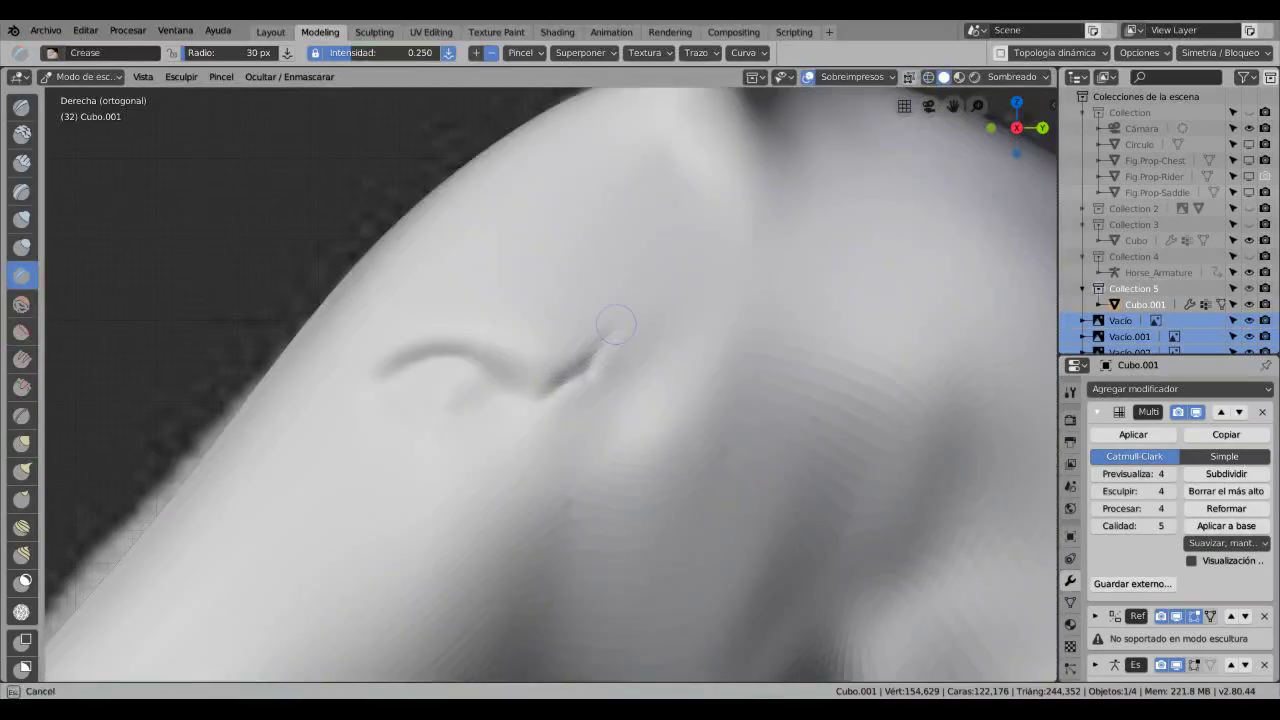
pyautogui.moveTo(519, 398); pyautogui.dragTo(478, 362)
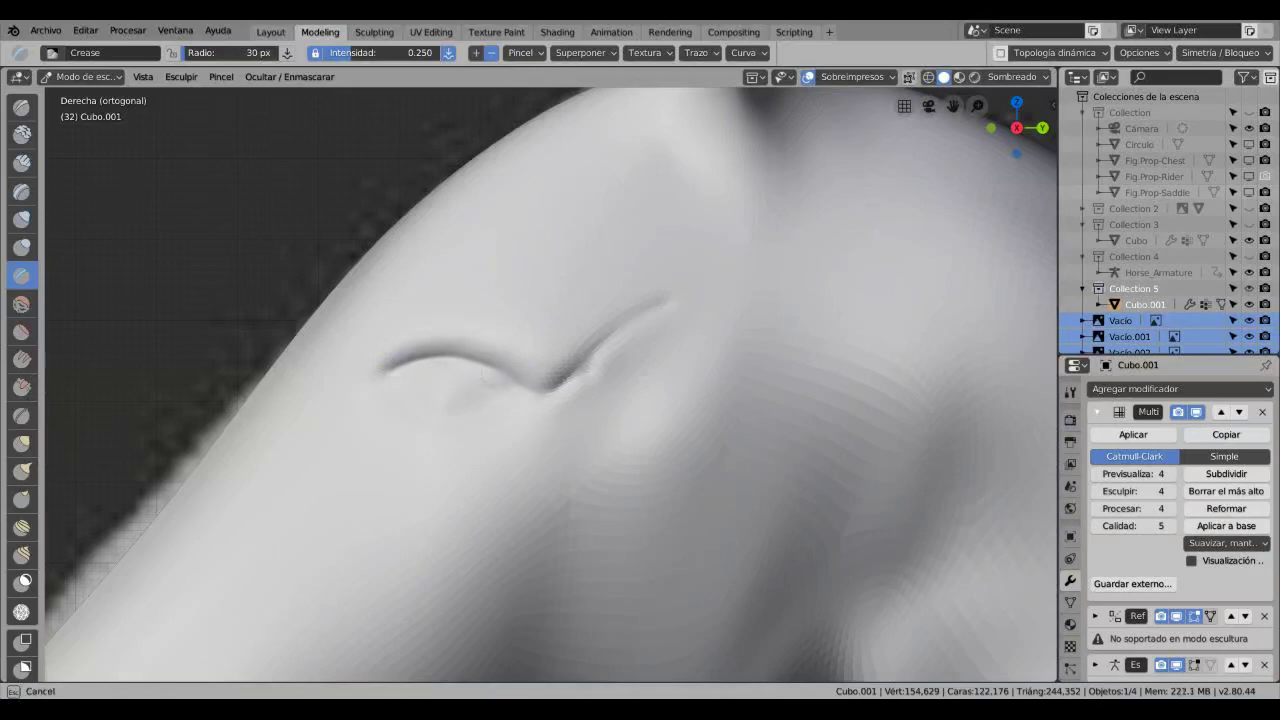
# - Check the eye against the side reference through the mesh and carve a second fold above the upper eyelid with the Crease brush
pyautogui.hotkey('alt', 'z')
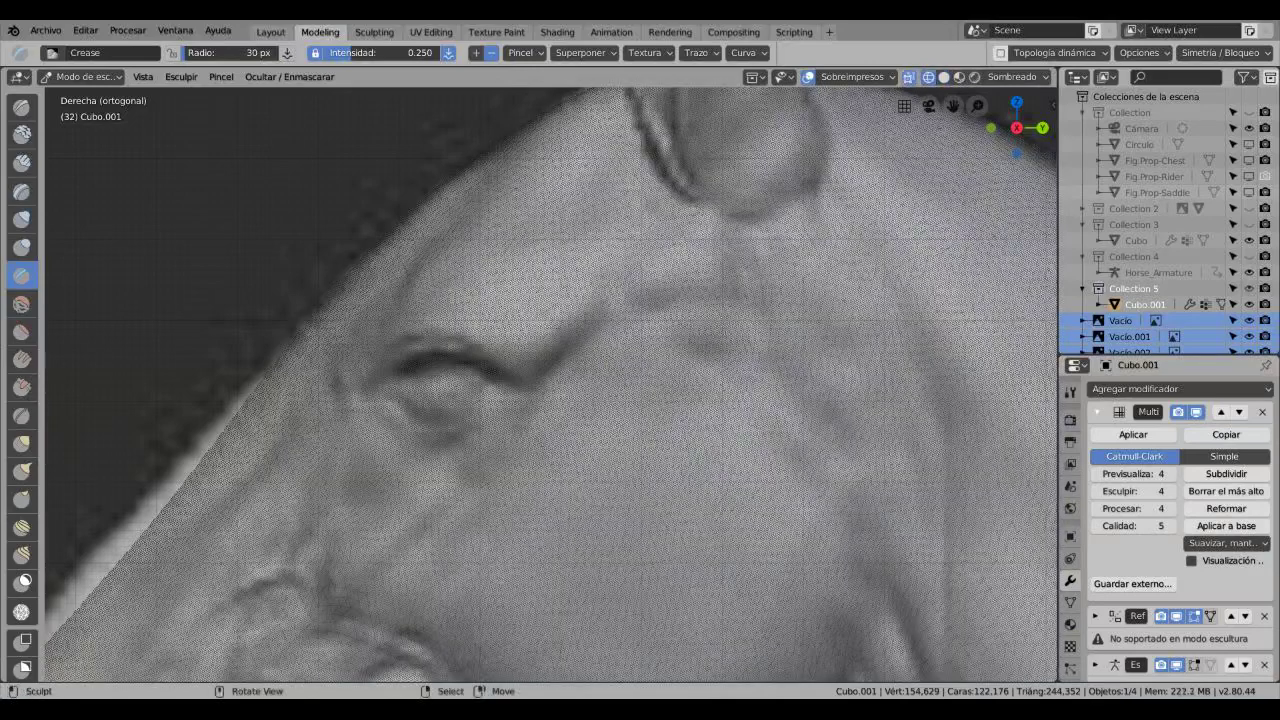
pyautogui.hotkey('alt', 'z')
pyautogui.moveTo(362, 358); pyautogui.dragTo(362, 358)
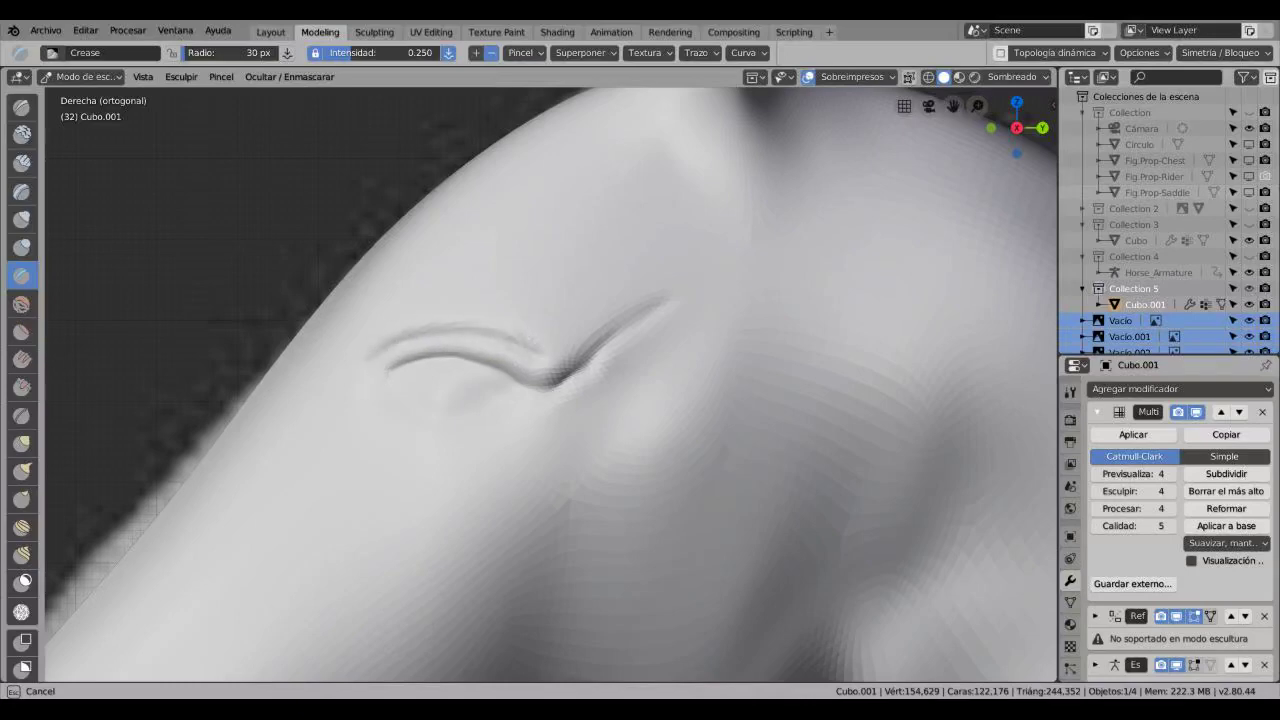
pyautogui.moveTo(362, 358); pyautogui.dragTo(362, 358)
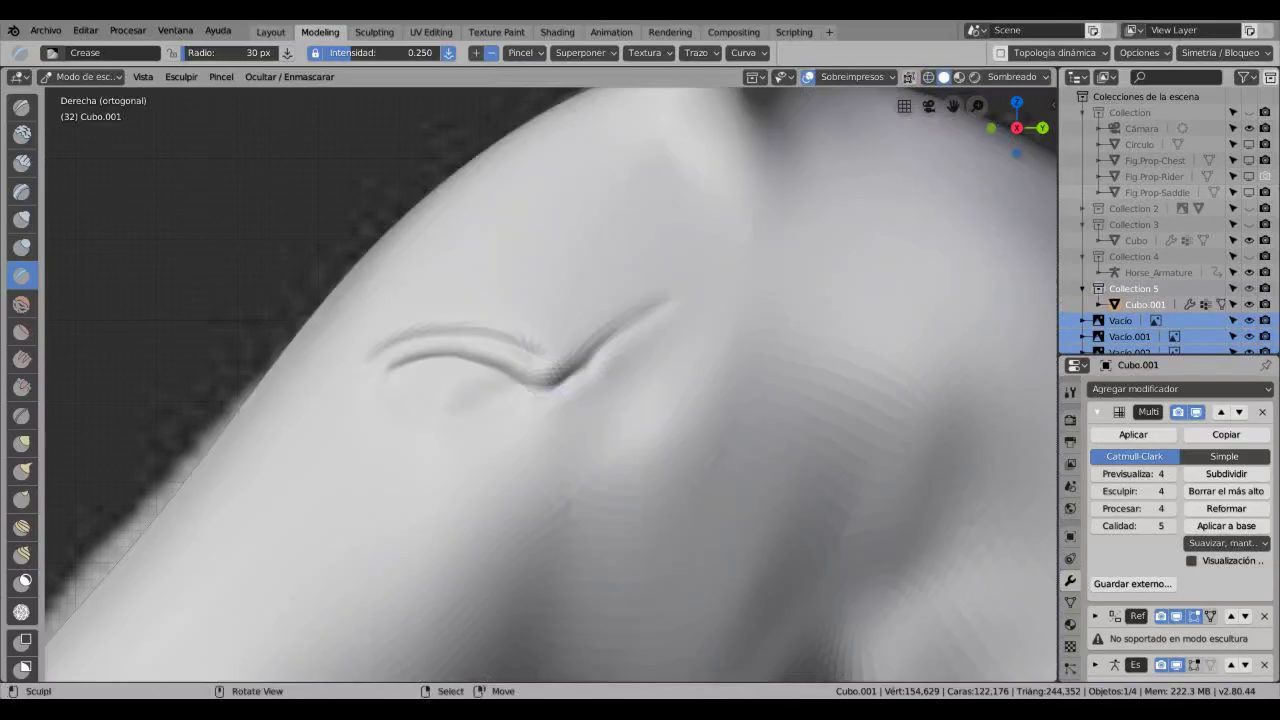
# - Build up the brow and lower eyelid around the eye with the Blob brush at radius 30 px and strength 0.300
pyautogui.hotkey('shift', 's')
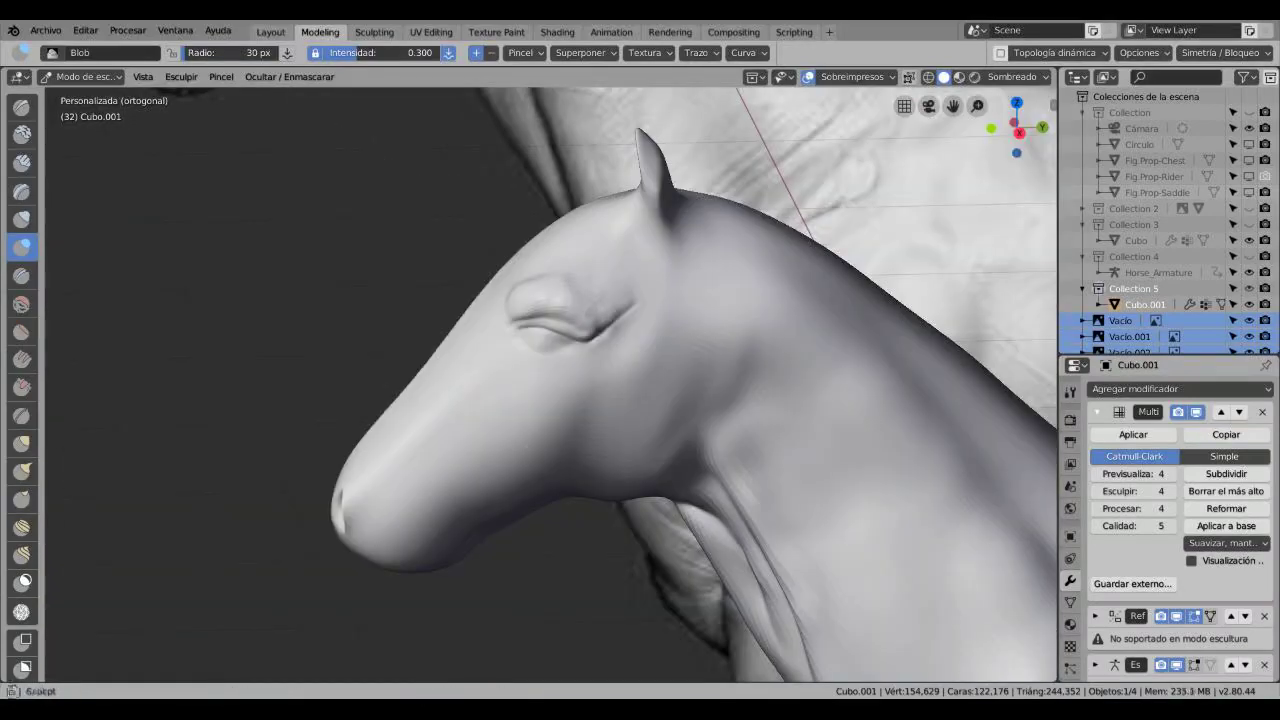
pyautogui.press('KP_3')
pyautogui.keyDown('shift'); pyautogui.moveTo(550, 400); pyautogui.dragTo(575, 350, button='middle'); pyautogui.keyUp('shift')
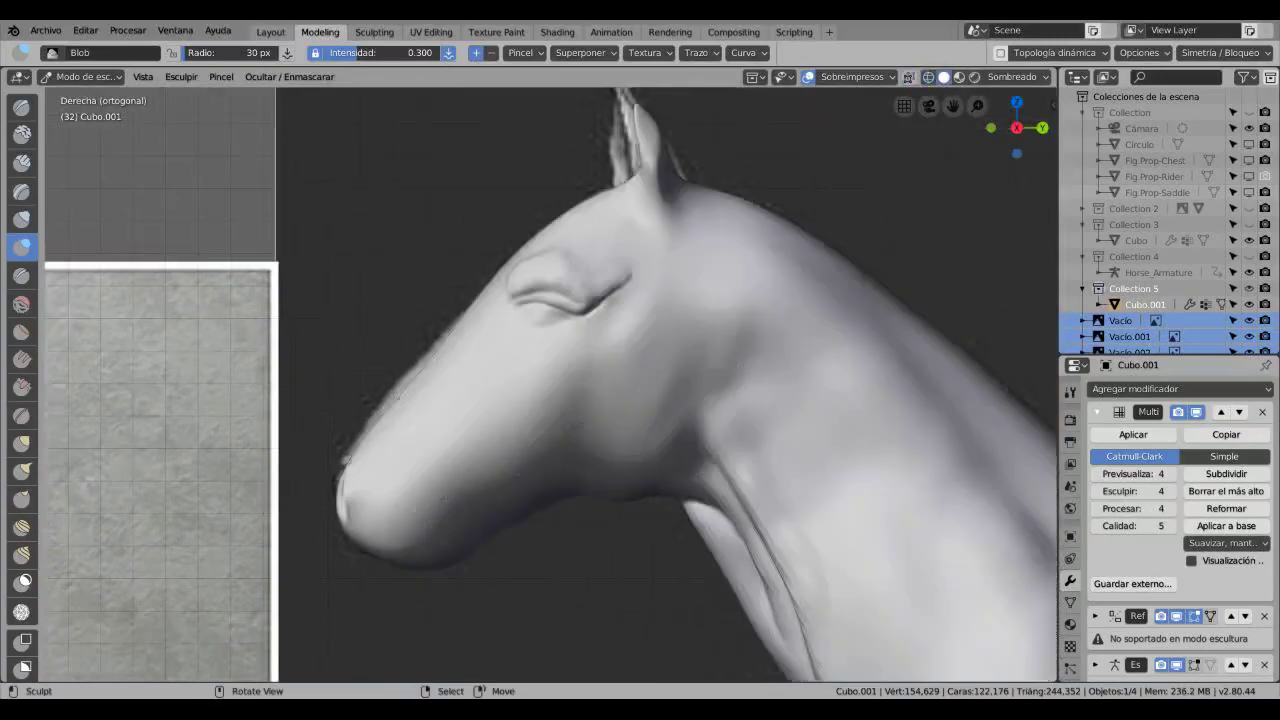
# - Carve the cheekbone line below the eye in the right side view with the Crease brush at strength 0.250
pyautogui.hotkey('shift', 'c')
pyautogui.scroll(6, 550, 380)
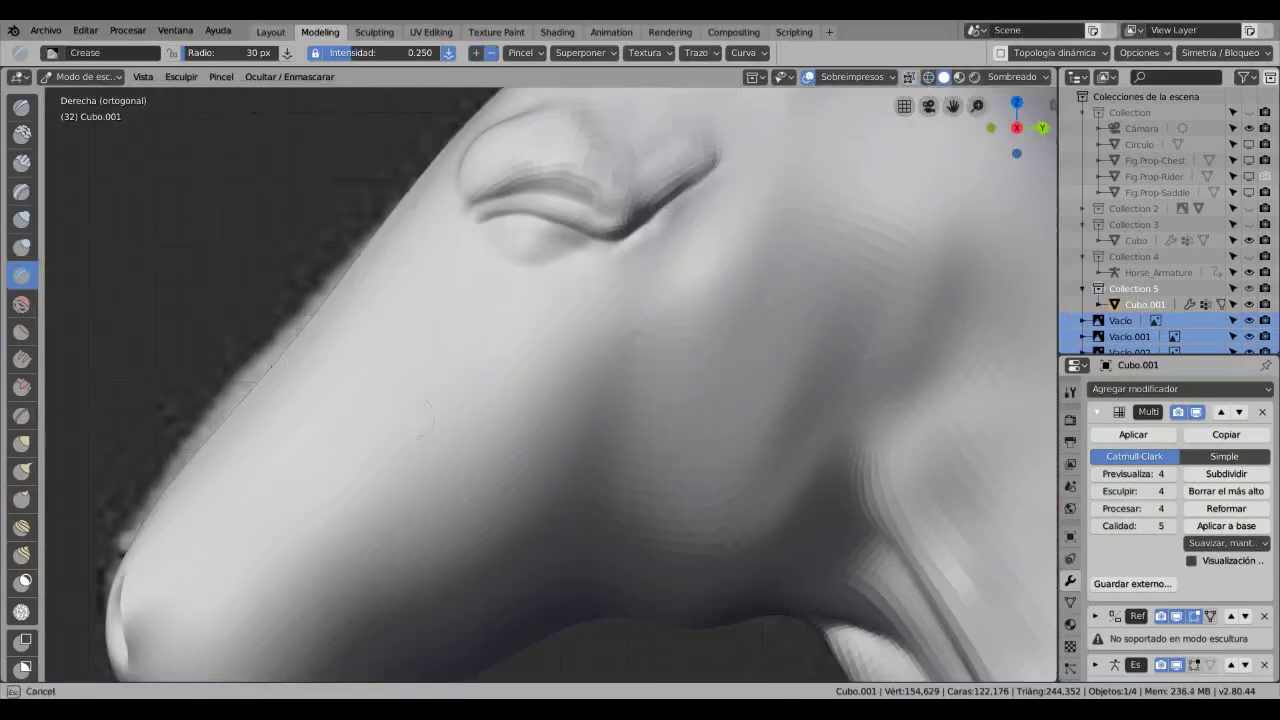
pyautogui.moveTo(428, 352)
pyautogui.mouseDown()
pyautogui.moveTo(500, 434)
pyautogui.moveTo(590, 466)
pyautogui.mouseUp()
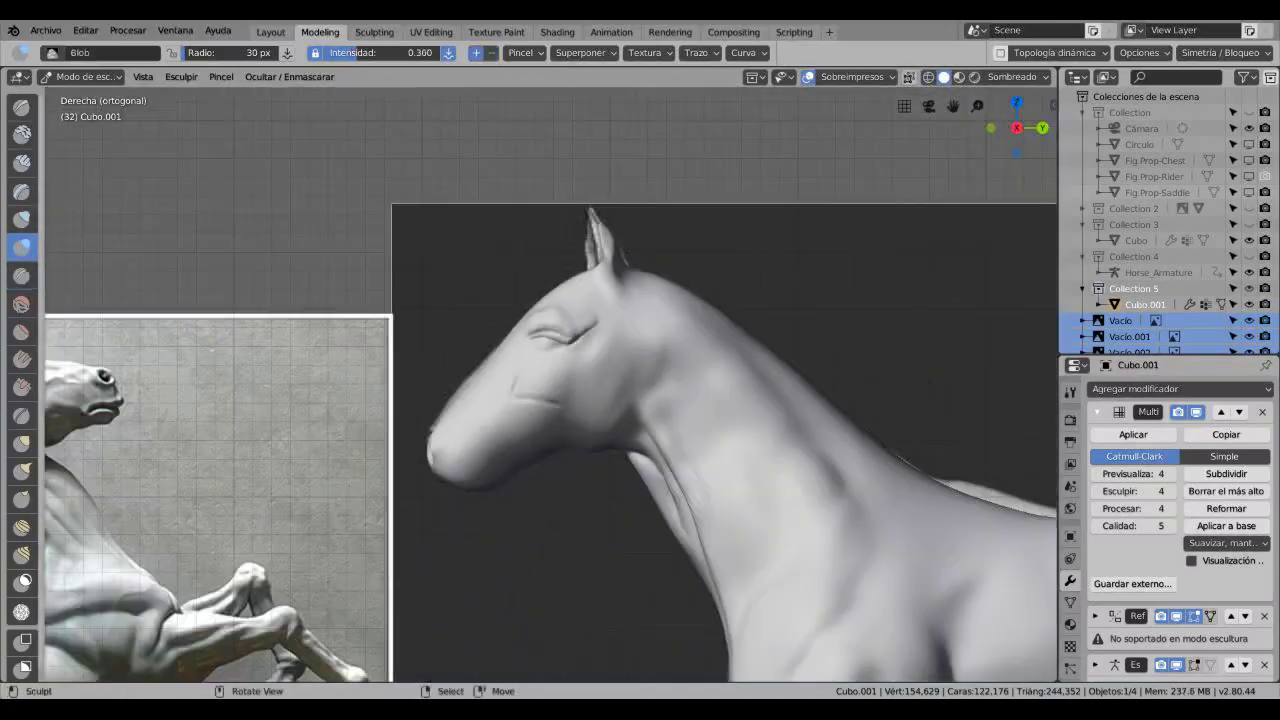
# - Build up the rounded cheek and jaw with the Blob brush at strength 0.600, checking the shape against the reference in wireframe
pyautogui.click(22, 247)
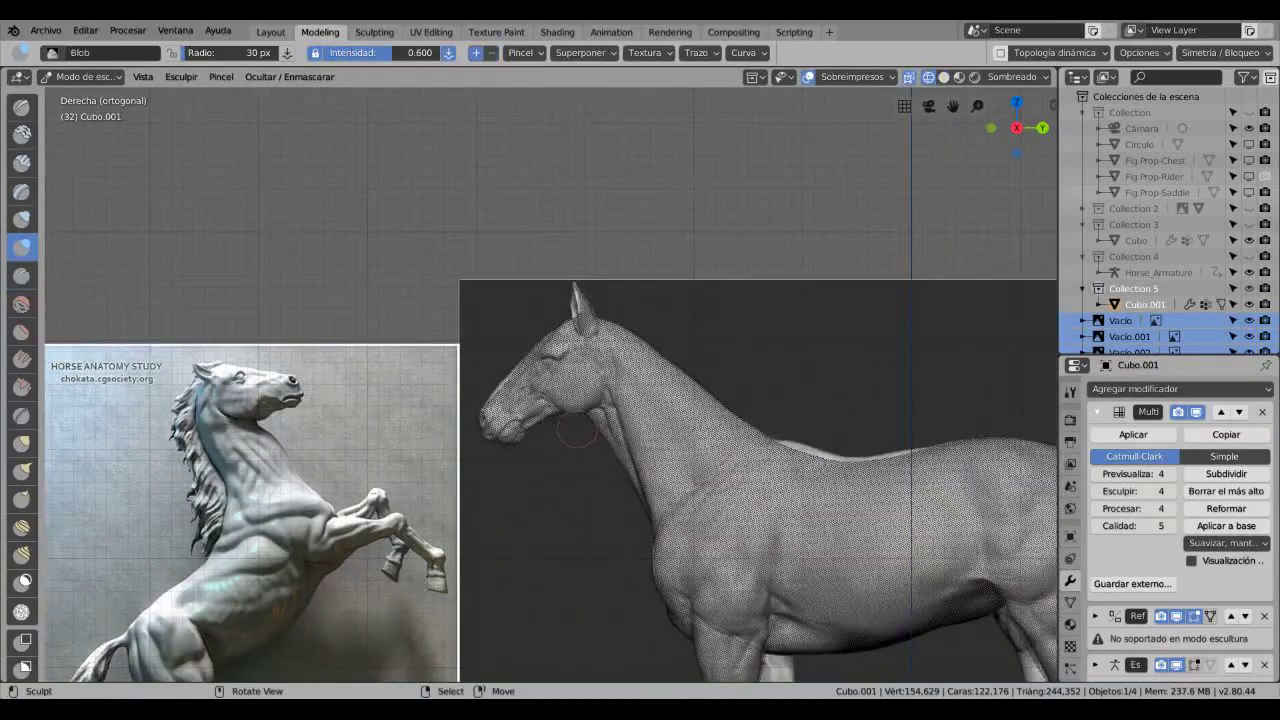
pyautogui.moveTo(572, 405); pyautogui.dragTo(575, 410)
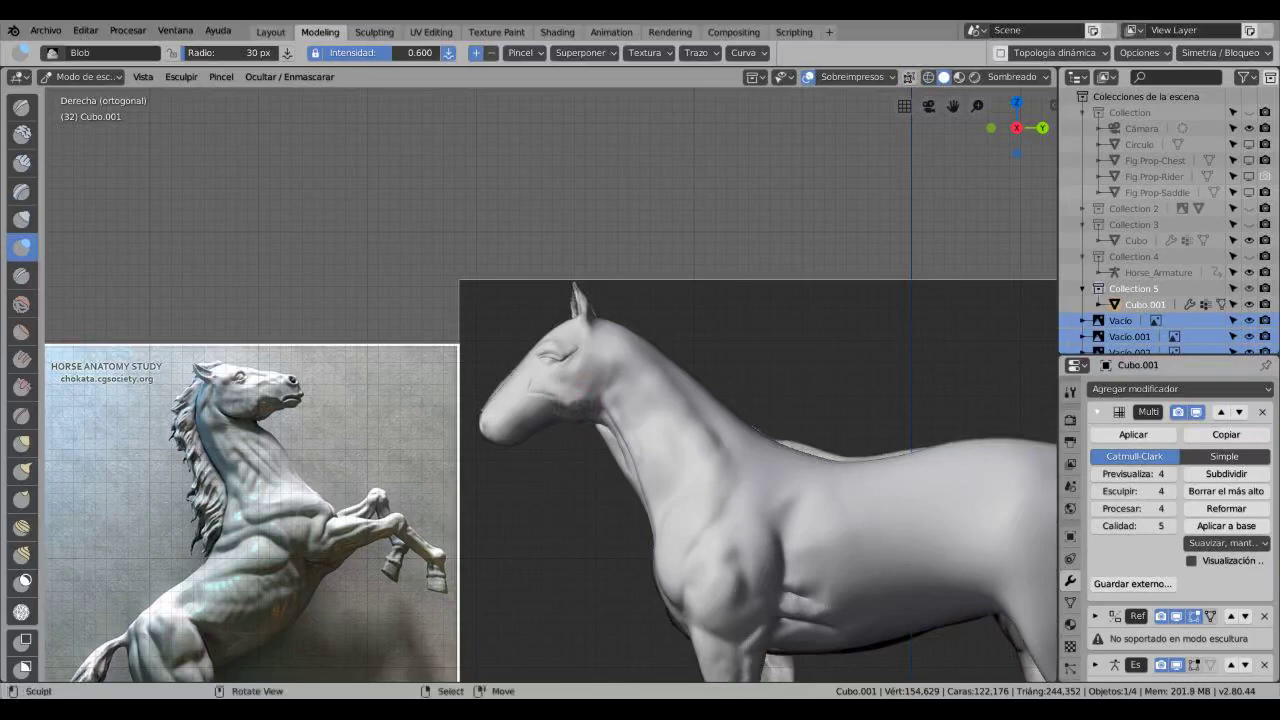
pyautogui.hotkey('shift', 'z')
pyautogui.hotkey('shift', 'z')
pyautogui.hotkey('shift', 'z')
pyautogui.hotkey('shift', 'z')
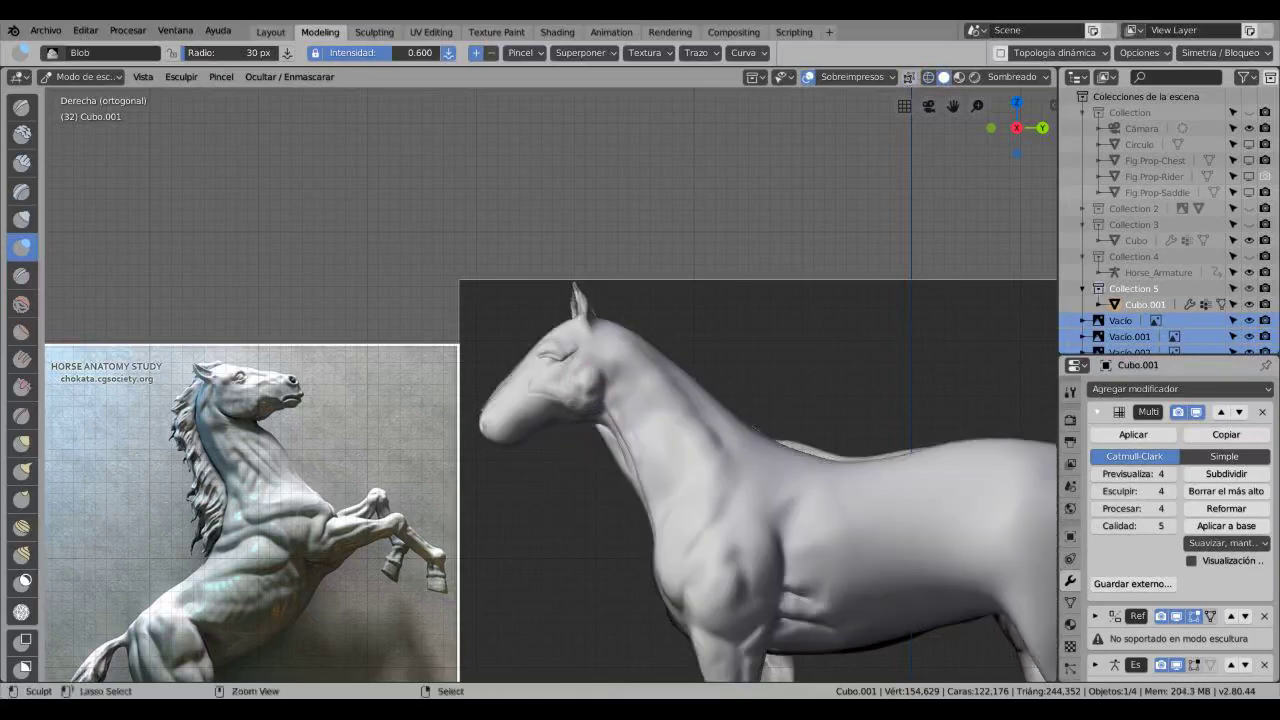
pyautogui.hotkey('shift', 'z')
pyautogui.hotkey('shift', 'z')
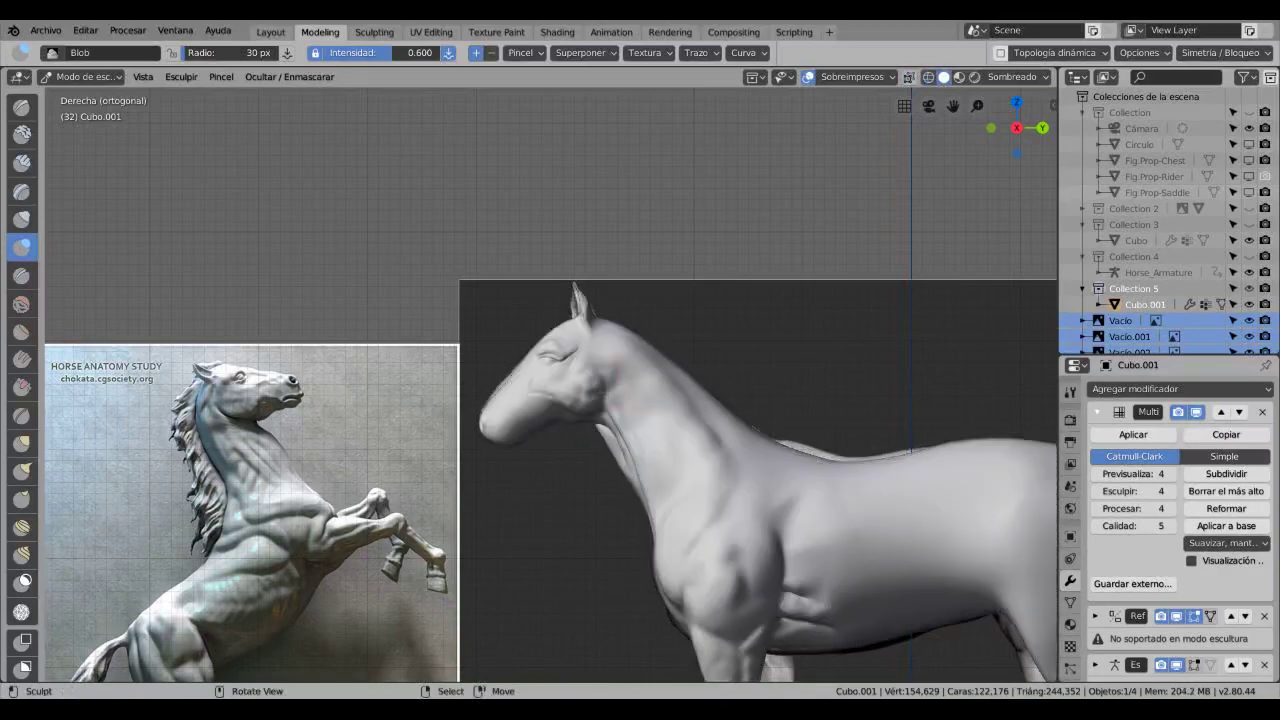
# - Compare the sculpted horse's head, neck and body with the rearing-horse and side references from several angles
pyautogui.moveTo(592, 400)
pyautogui.mouseDown(button='middle')
pyautogui.moveTo(640, 400)
pyautogui.moveTo(624, 384)
pyautogui.moveTo(592, 410)
pyautogui.mouseUp(button='middle')
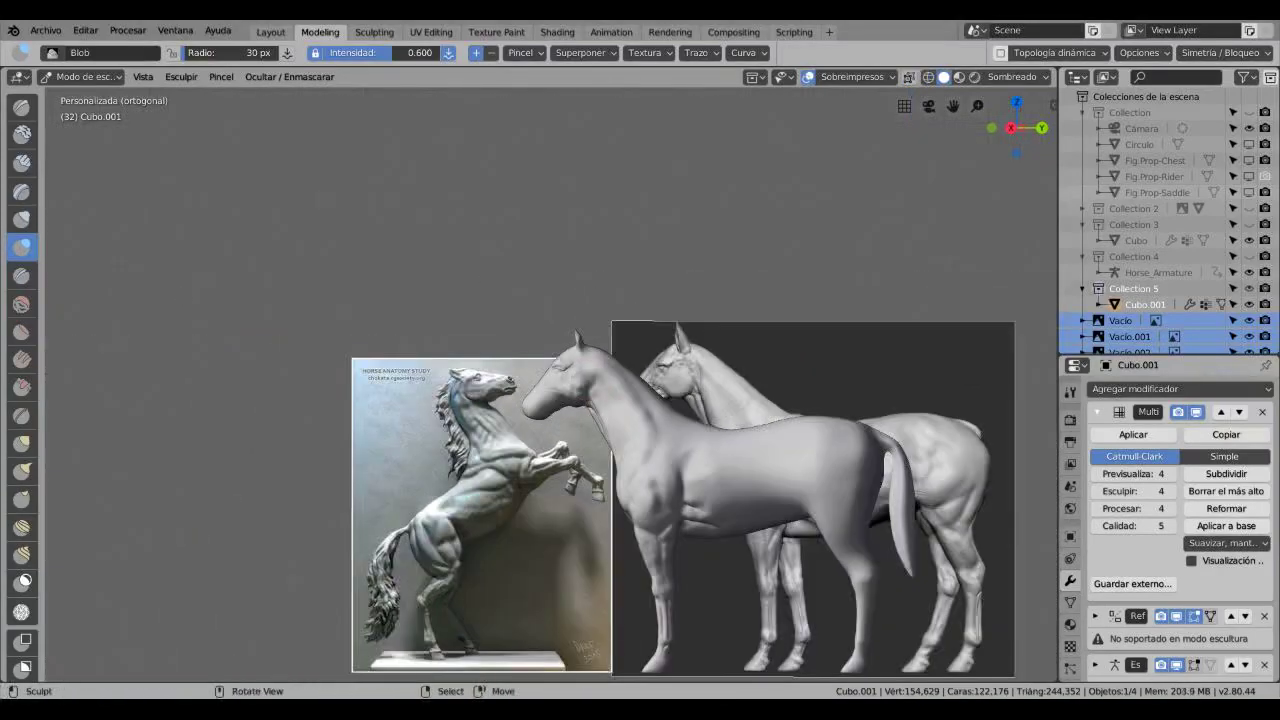
pyautogui.scroll(3, 592, 384)
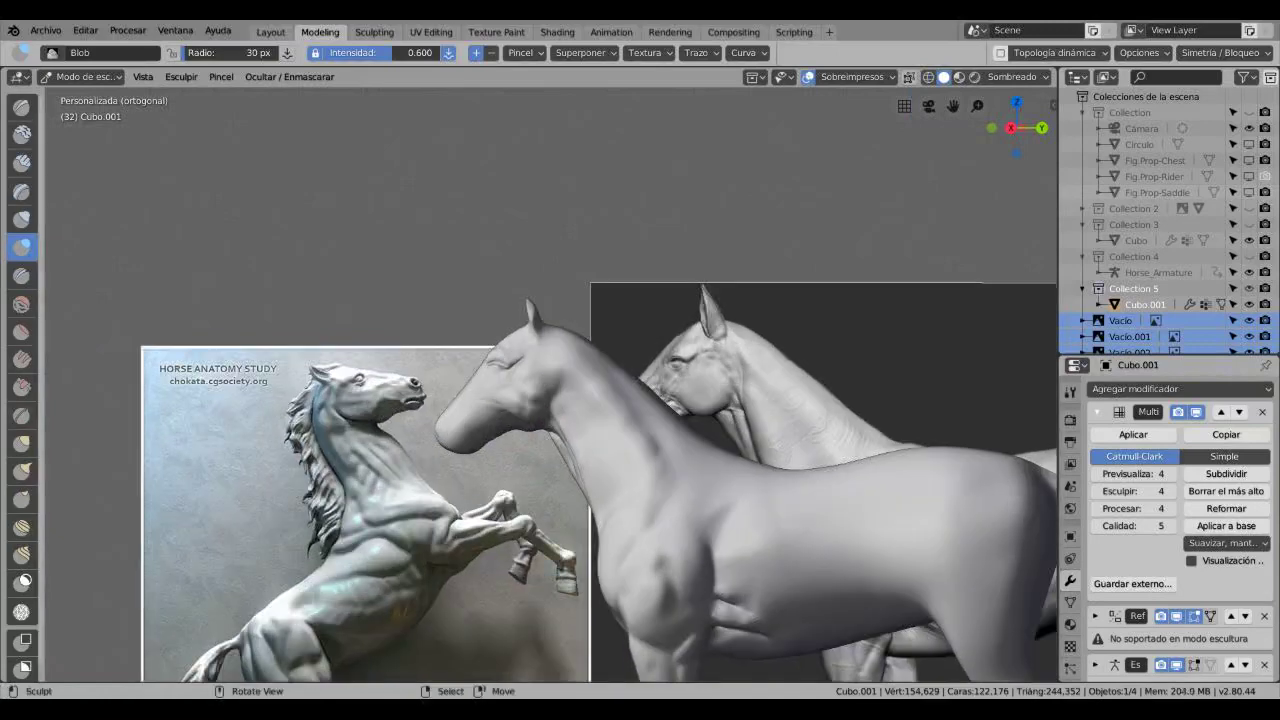
pyautogui.hotkey('shift', 't')
pyautogui.moveTo(592, 384); pyautogui.dragTo(612, 384, button='middle')
pyautogui.scroll(-2, 592, 400)
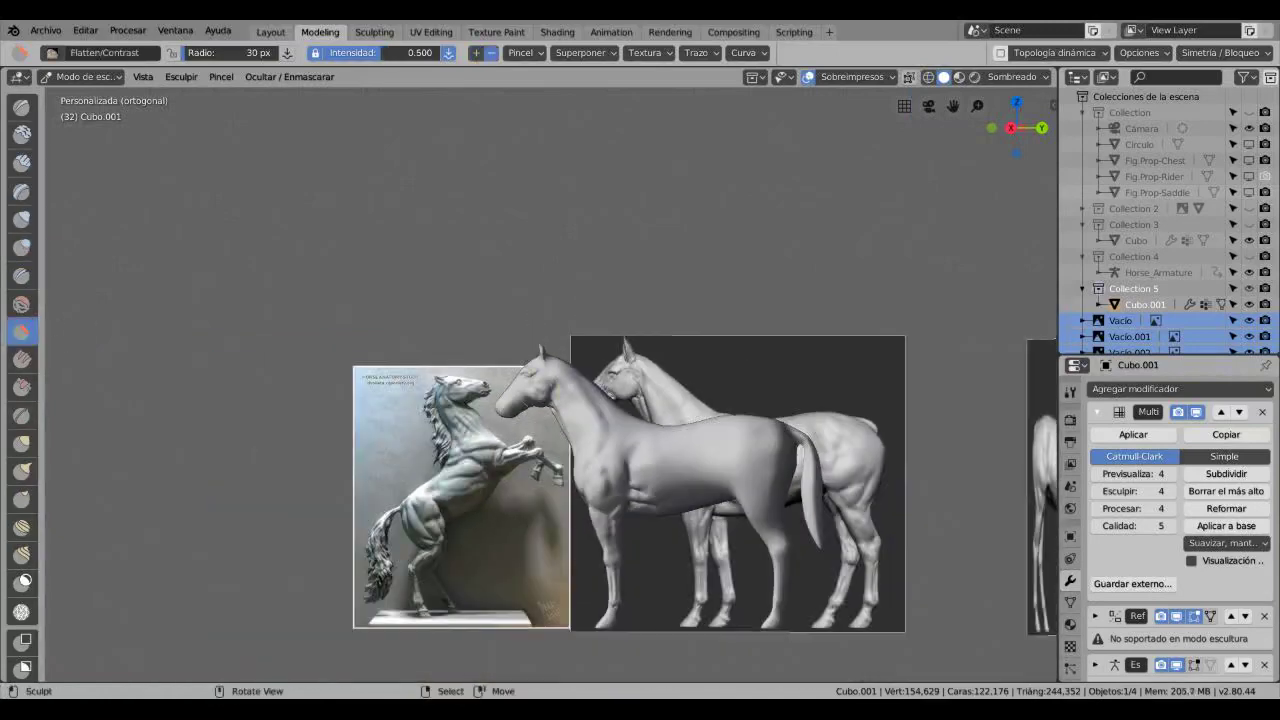
pyautogui.scroll(4, 592, 400)
pyautogui.scroll(2, 592, 368)
pyautogui.scroll(-3, 592, 368)
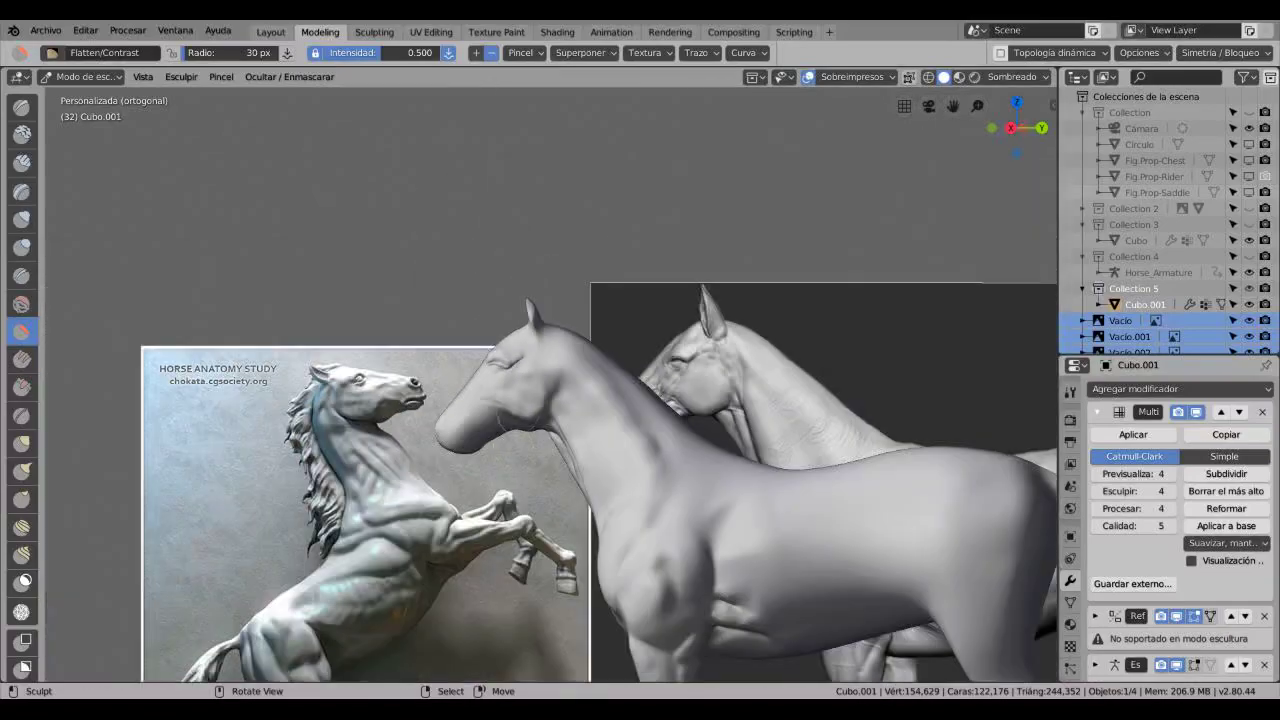
pyautogui.press('KP_3')
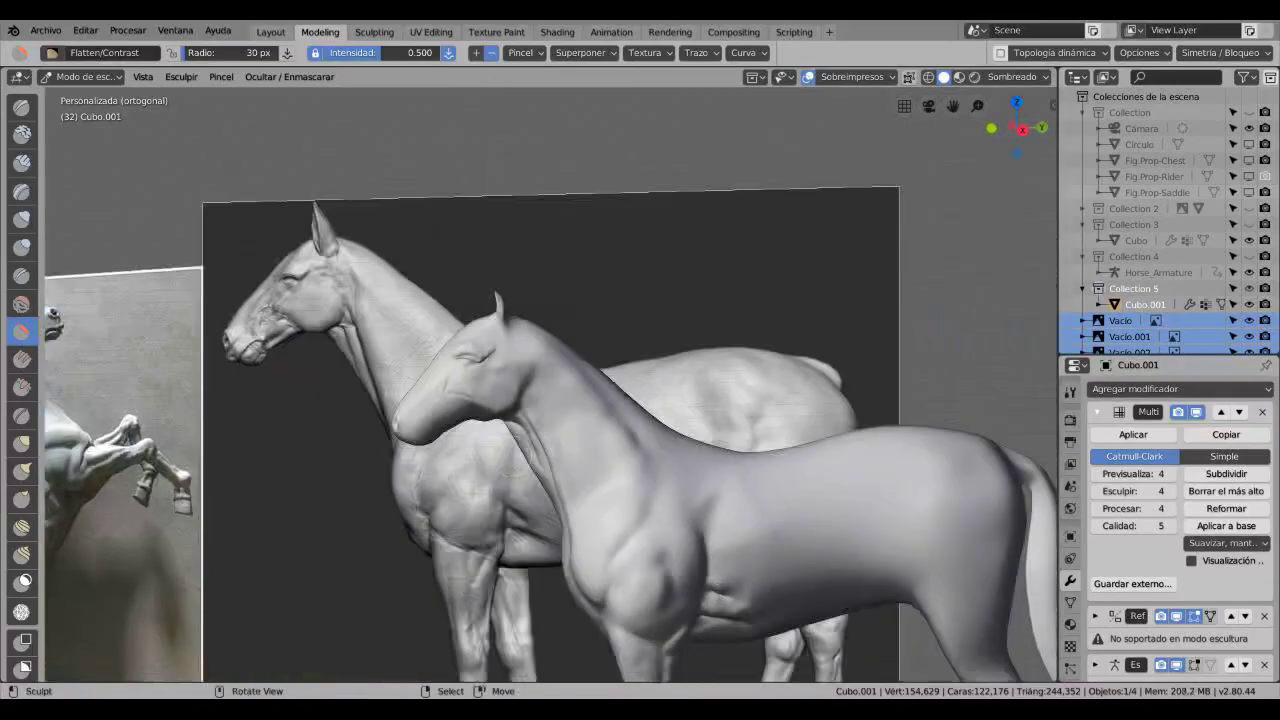
# - Carve the lower eyelid line and a fold beneath the eye with the Crease brush at radius 30 px and strength 0.250
pyautogui.scroll(5, 576, 387)
pyautogui.moveTo(600, 460)
pyautogui.keyDown('shift'); pyautogui.mouseDown(button='middle')
pyautogui.moveTo(486, 329)
pyautogui.moveTo(557, 286)
pyautogui.mouseUp(button='middle'); pyautogui.keyUp('shift')
pyautogui.hotkey('shift', 'c')
pyautogui.scroll(3, 557, 286)
pyautogui.scroll(-1, 557, 286)
pyautogui.hotkey('shift', 'z')
pyautogui.scroll(3, 402, 320)
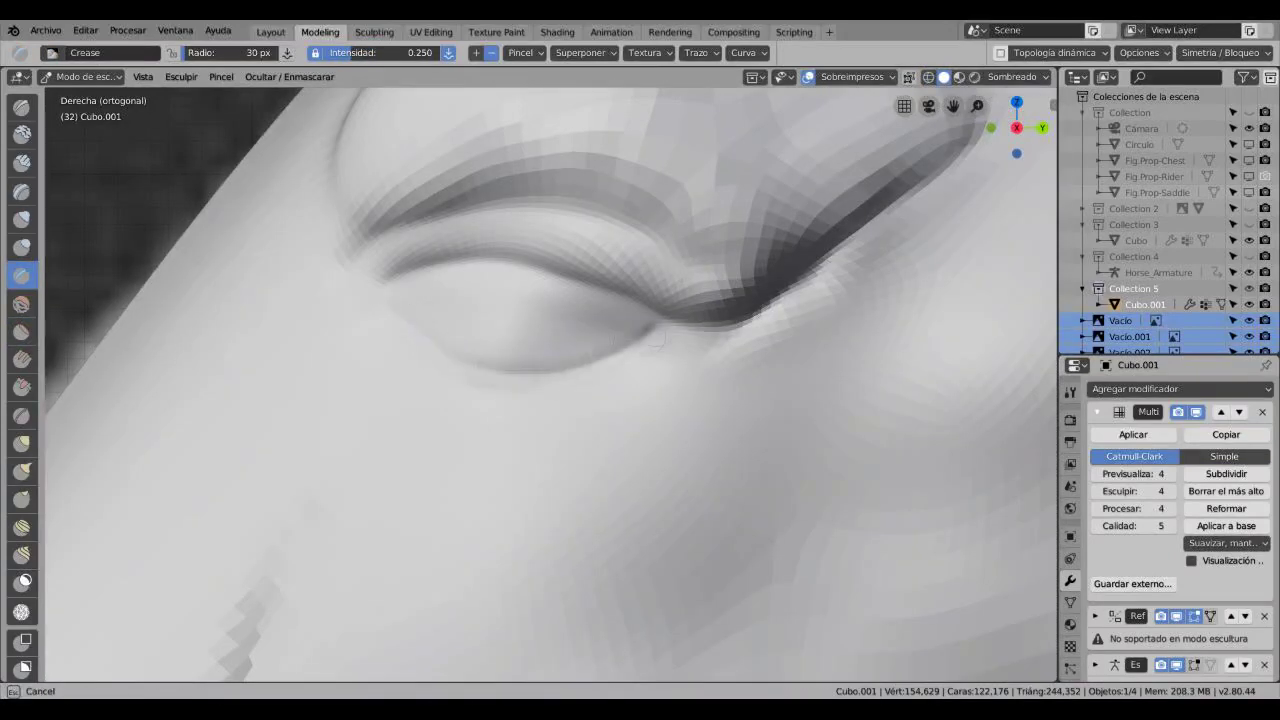
pyautogui.moveTo(657, 338); pyautogui.dragTo(478, 362)
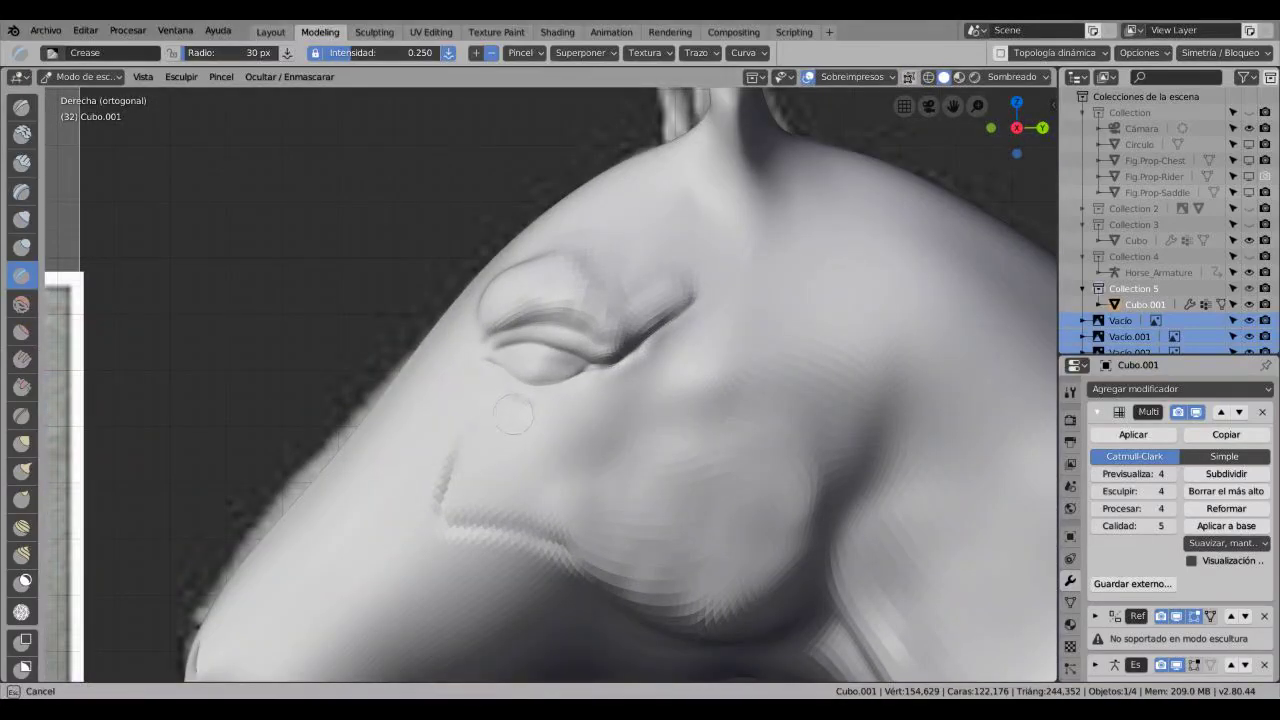
pyautogui.moveTo(598, 391); pyautogui.dragTo(548, 410)
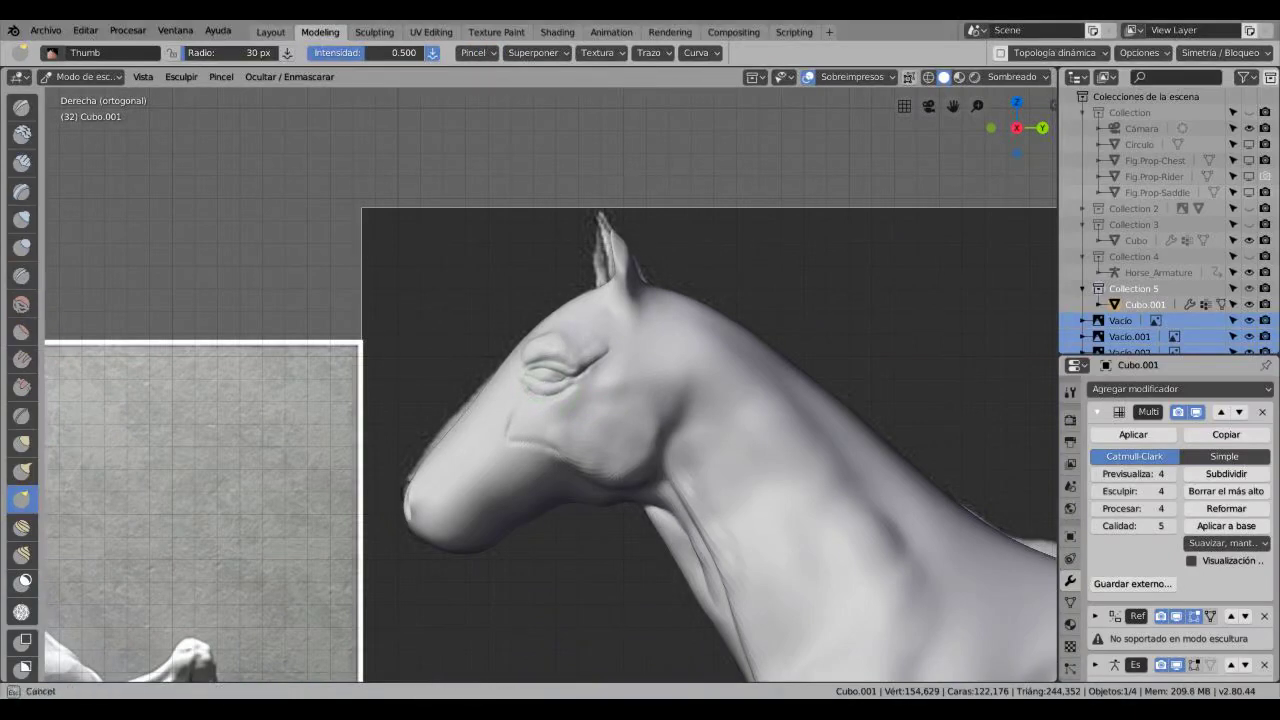
# - Refine the fold under the lower eyelid against the side reference with the Crease brush, then select the Smooth brush at strength 0.600
pyautogui.moveTo(550, 385); pyautogui.dragTo(600, 390, button='middle')
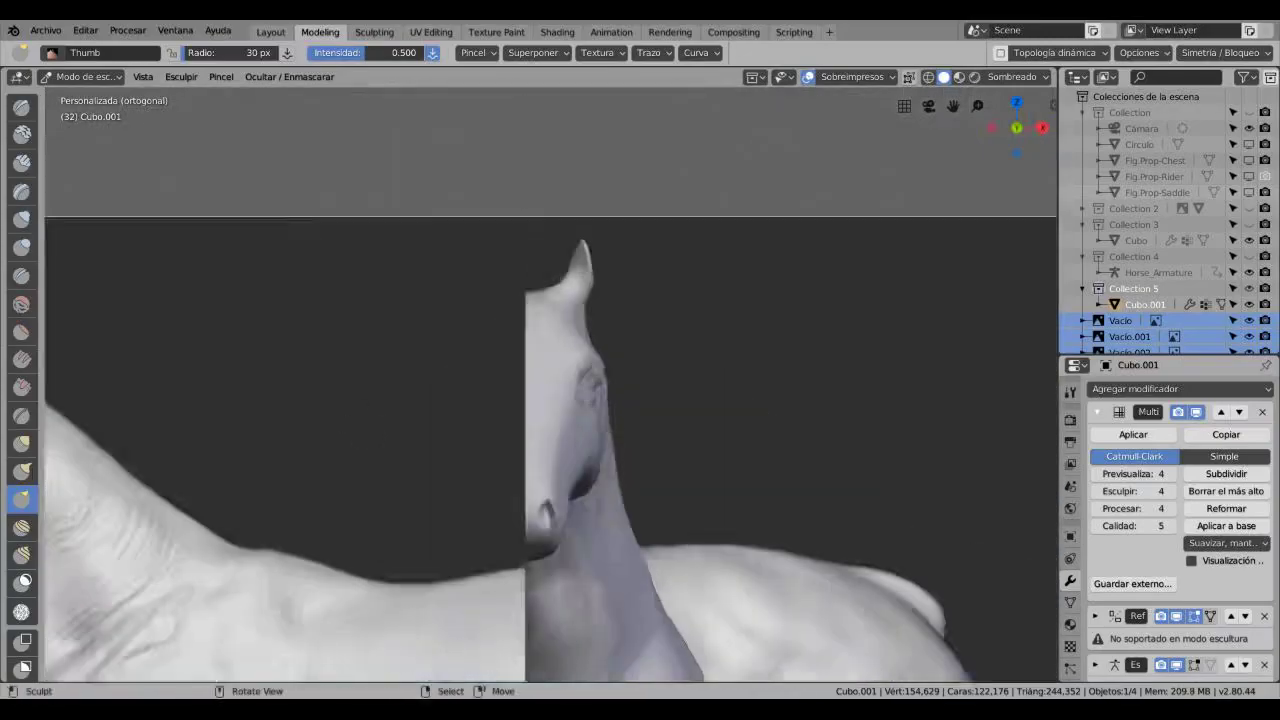
pyautogui.scroll(8, 550, 380)
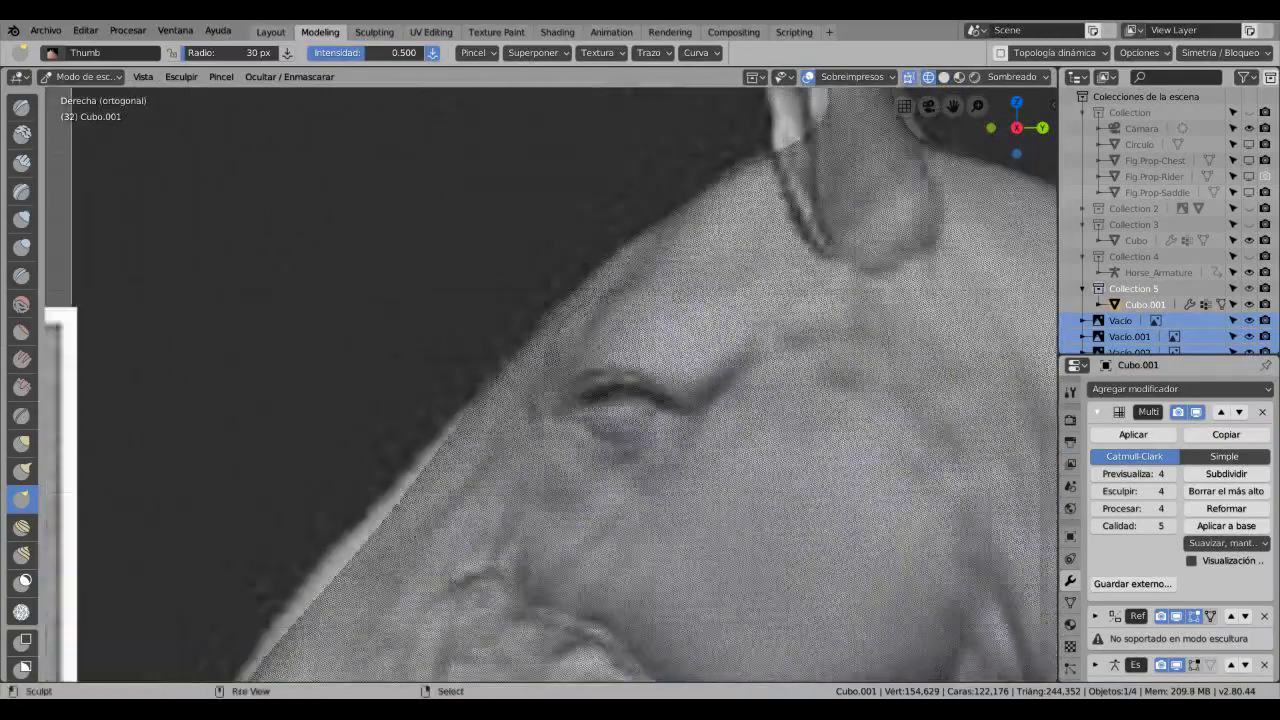
pyautogui.hotkey('shift', 'c')
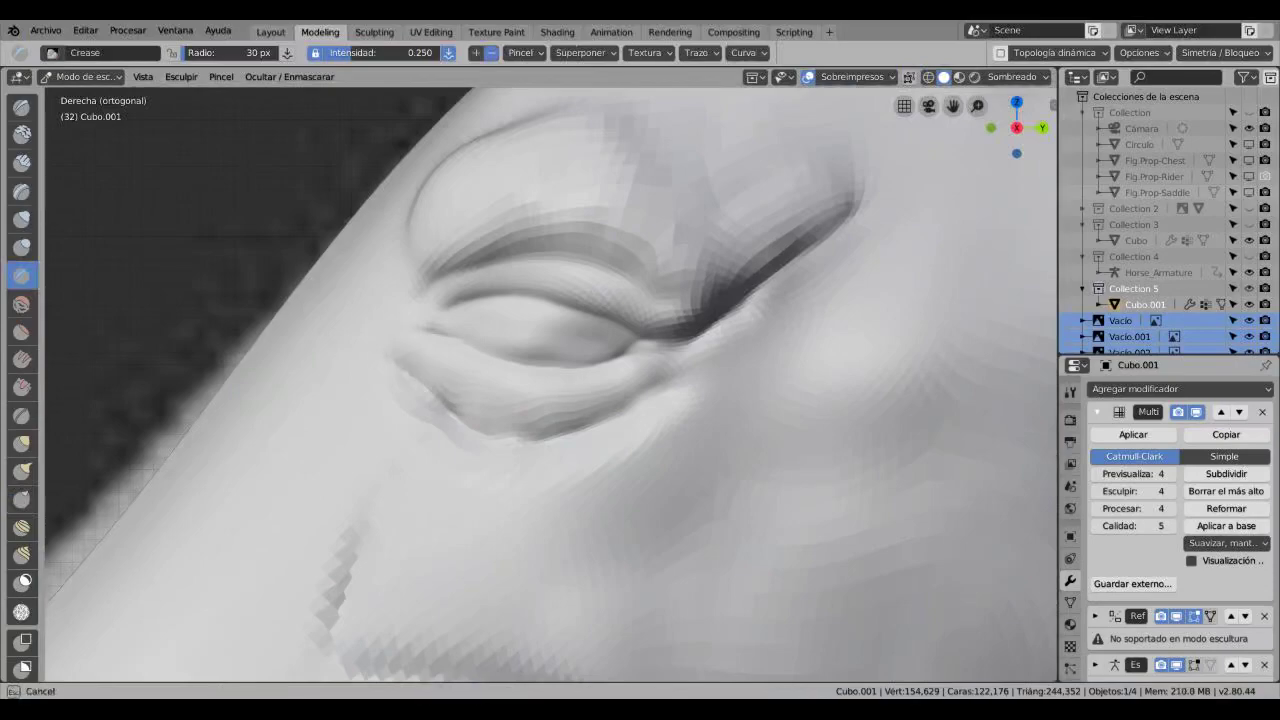
pyautogui.scroll(-10, 550, 380)
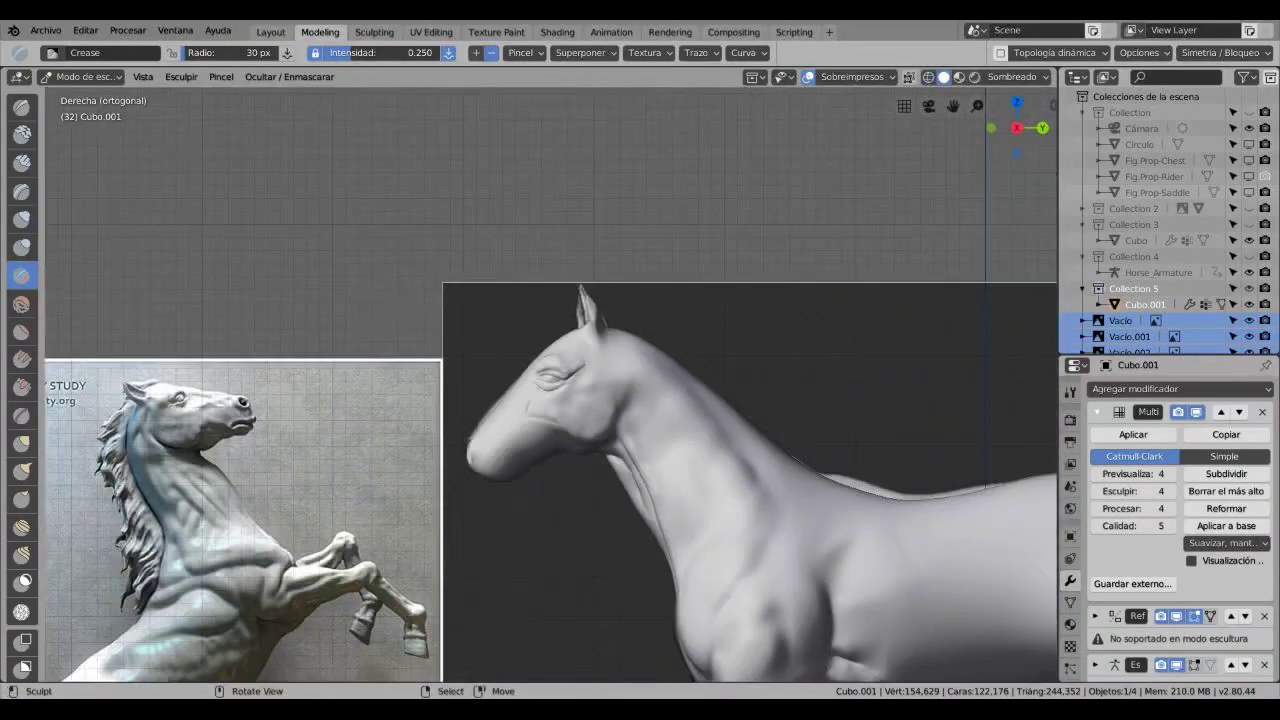
pyautogui.scroll(4, 550, 380)
pyautogui.press('s')
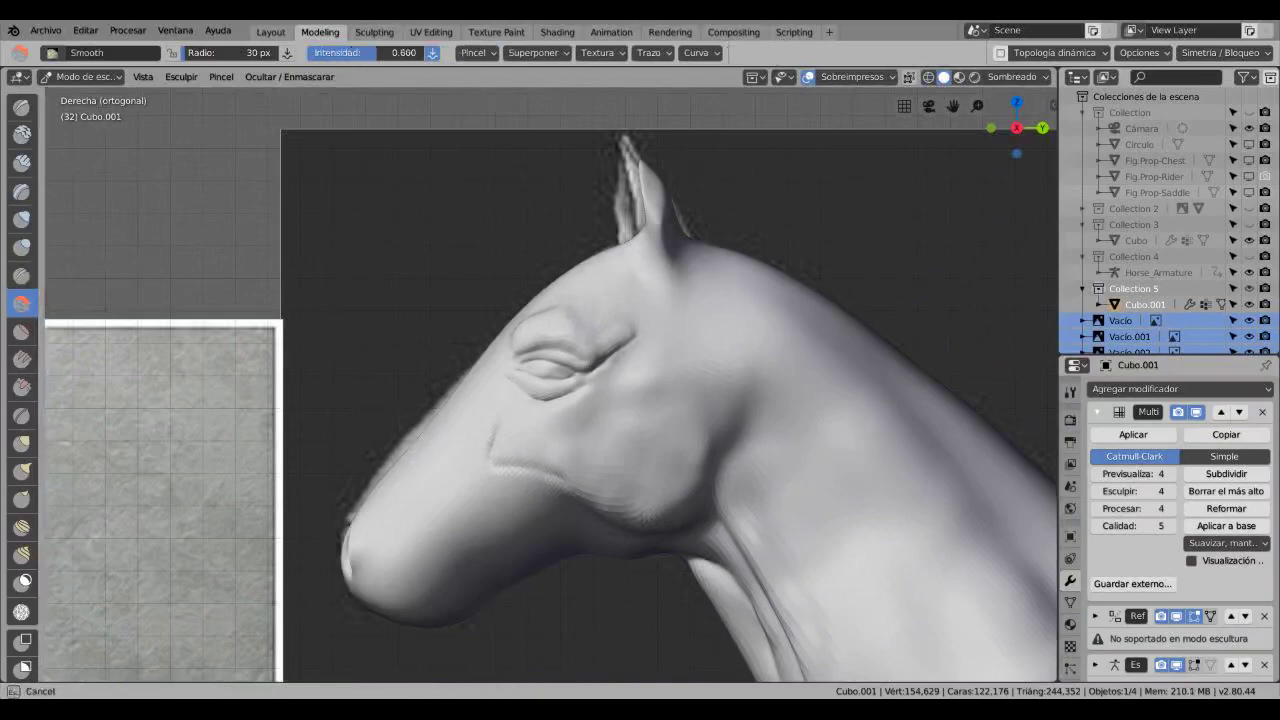
# - Carve a curved nostril crease up from the muzzle tip in the right side view with the Crease brush at strength 0.250
pyautogui.moveTo(560, 540)
pyautogui.mouseDown(button='middle')
pyautogui.moveTo(571, 549)
pyautogui.moveTo(580, 511)
pyautogui.moveTo(515, 518)
pyautogui.mouseUp(button='middle')
pyautogui.press('KP_3')
pyautogui.scroll(8, 586, 429)
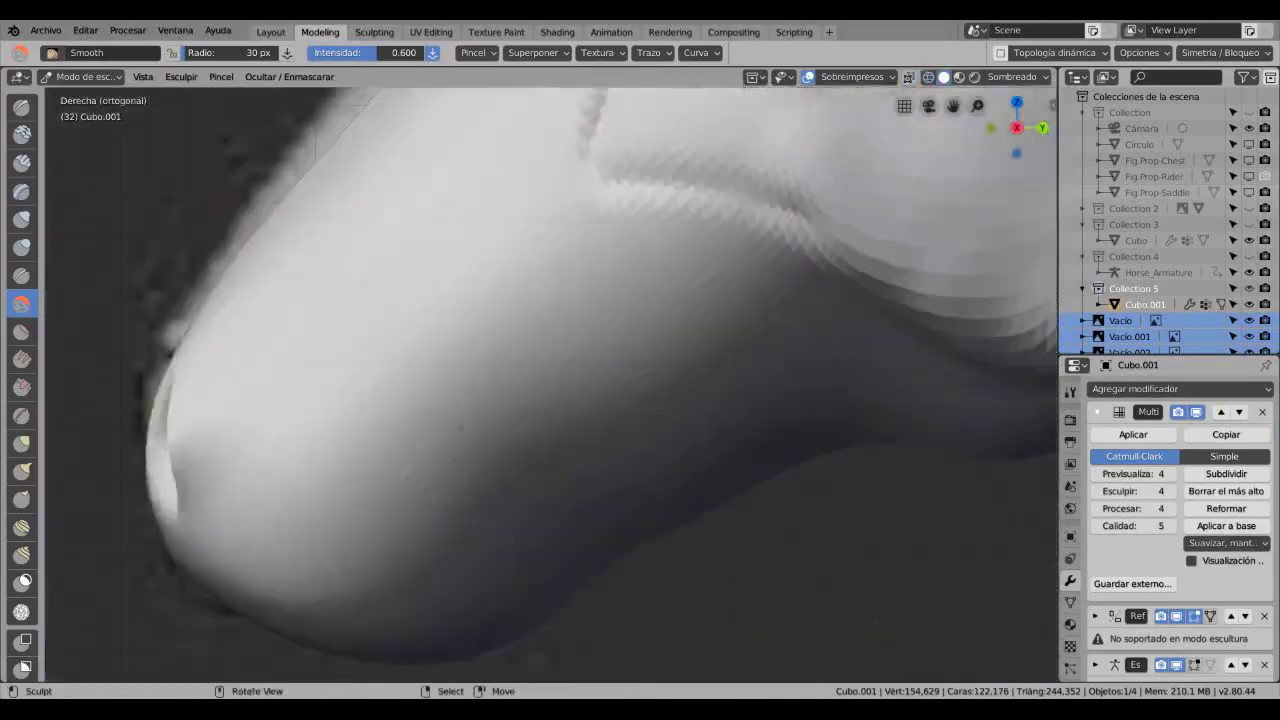
pyautogui.scroll(-3, 560, 430)
pyautogui.hotkey('shift', 'c')
pyautogui.scroll(3, 450, 450)
pyautogui.moveTo(384, 470)
pyautogui.mouseDown()
pyautogui.moveTo(358, 492)
pyautogui.moveTo(426, 416)
pyautogui.mouseUp()
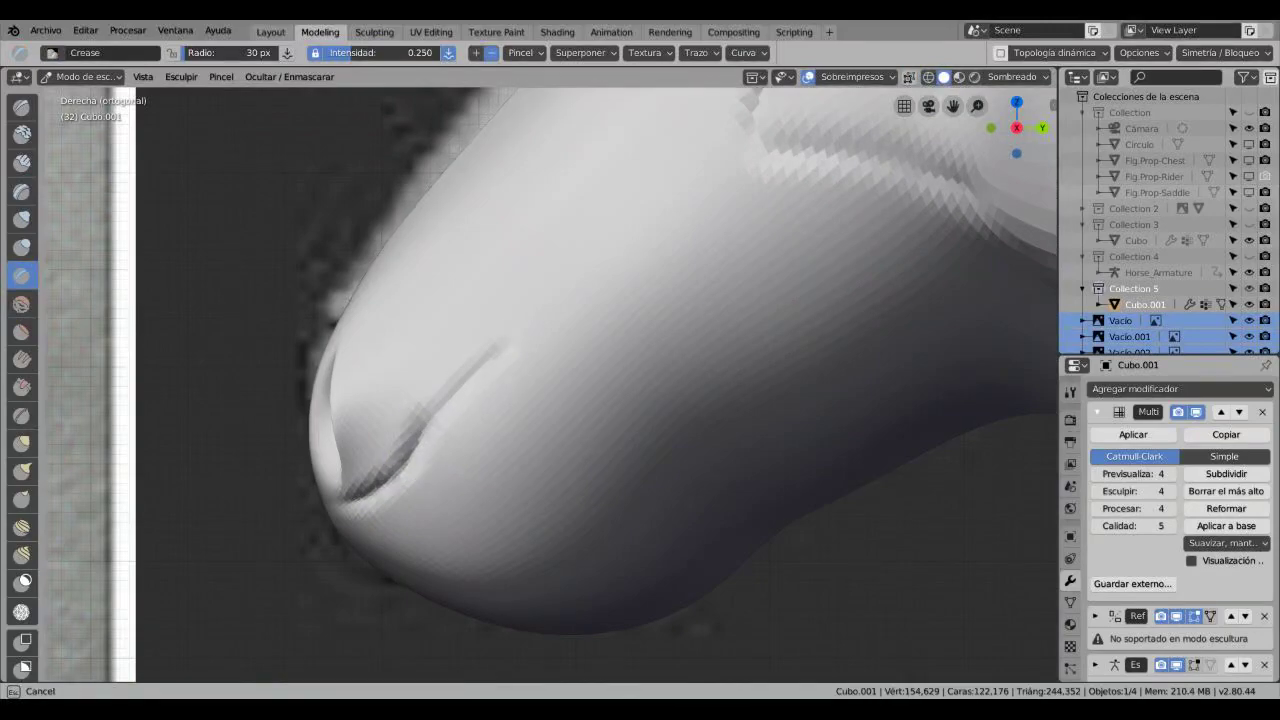
pyautogui.moveTo(416, 462); pyautogui.dragTo(440, 392)
pyautogui.scroll(-5, 560, 400)
pyautogui.scroll(4, 560, 400)
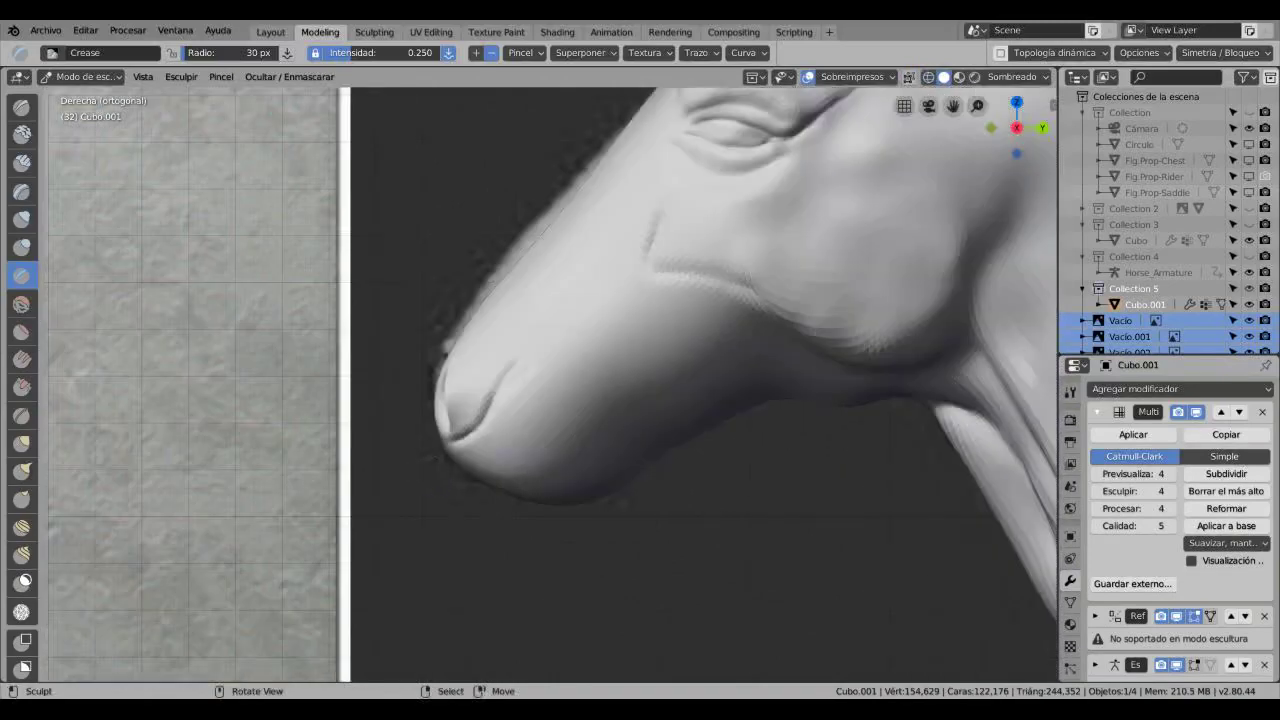
# - Build up a raised rim around the nostril opening with the Blob brush at radius 30 px and strength 0.600
pyautogui.moveTo(700, 400)
pyautogui.mouseDown(button='middle')
pyautogui.moveTo(610, 415)
pyautogui.moveTo(560, 400)
pyautogui.mouseUp(button='middle')
pyautogui.click(22, 246)
pyautogui.scroll(5, 560, 400)
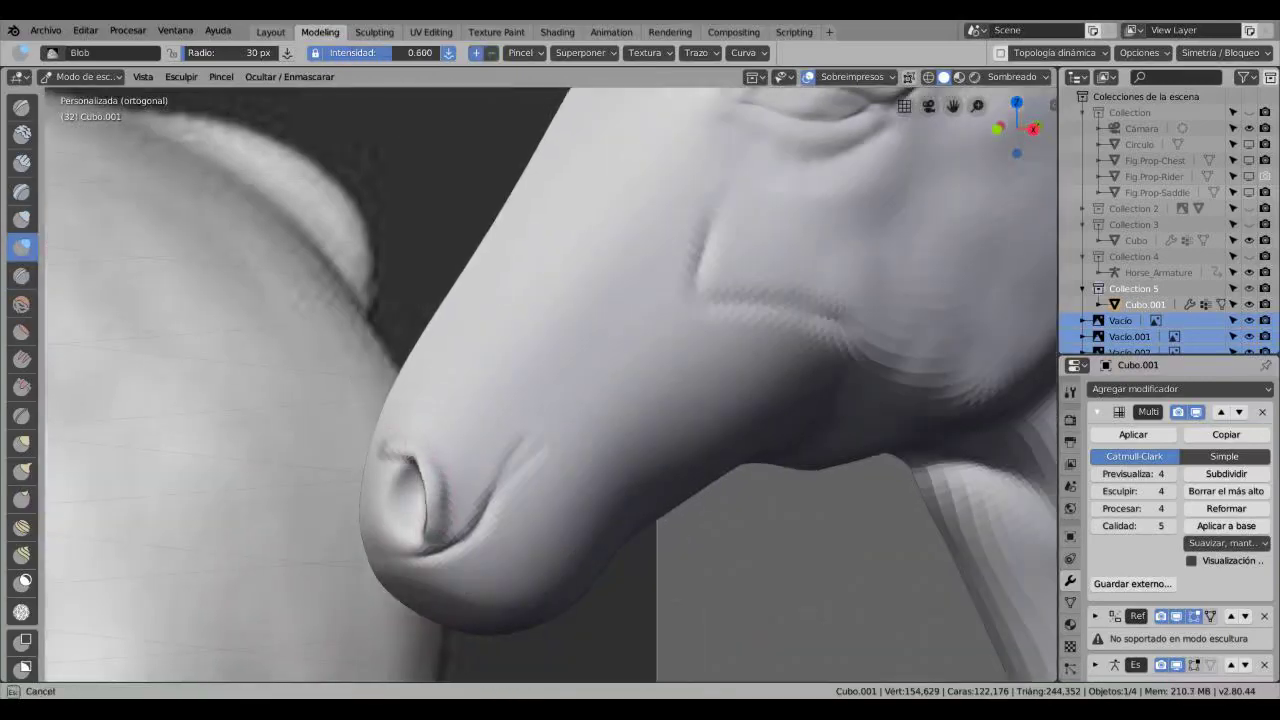
pyautogui.click(393, 460)
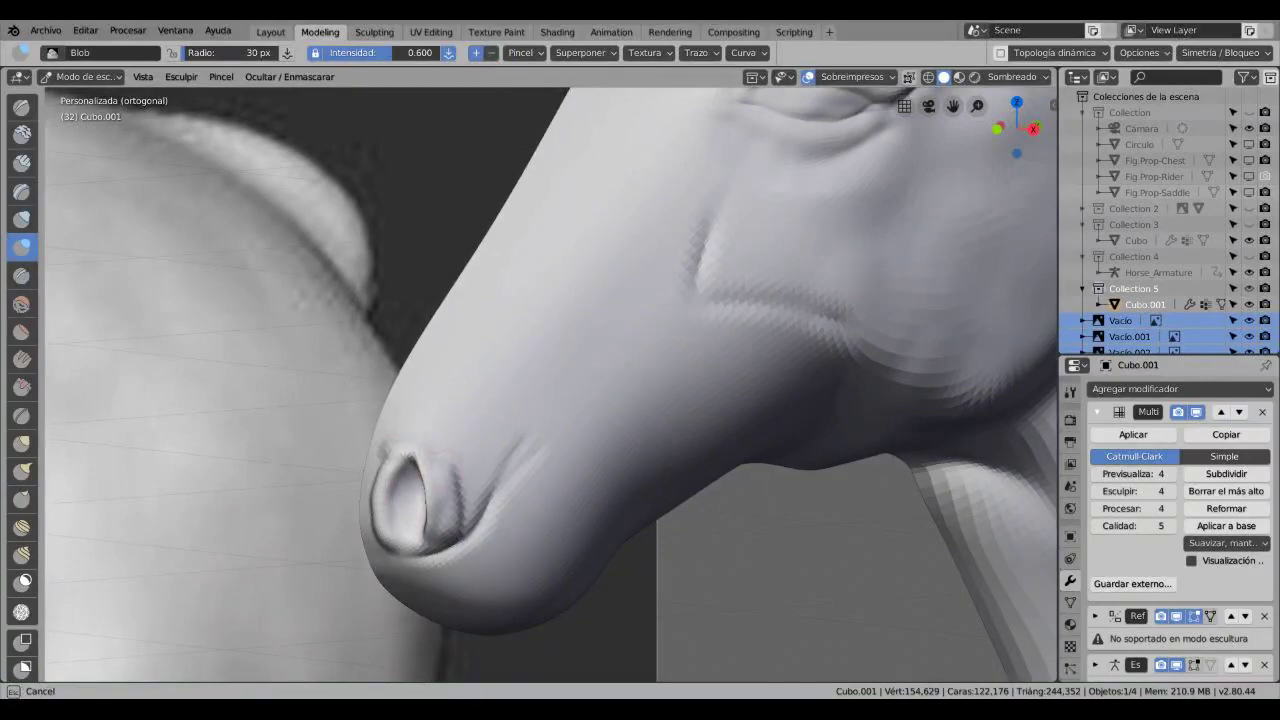
pyautogui.keyDown('ctrl'); pyautogui.moveTo(550, 385); pyautogui.dragTo(738, 368, button='middle'); pyautogui.keyUp('ctrl')
pyautogui.scroll(6, 550, 385)
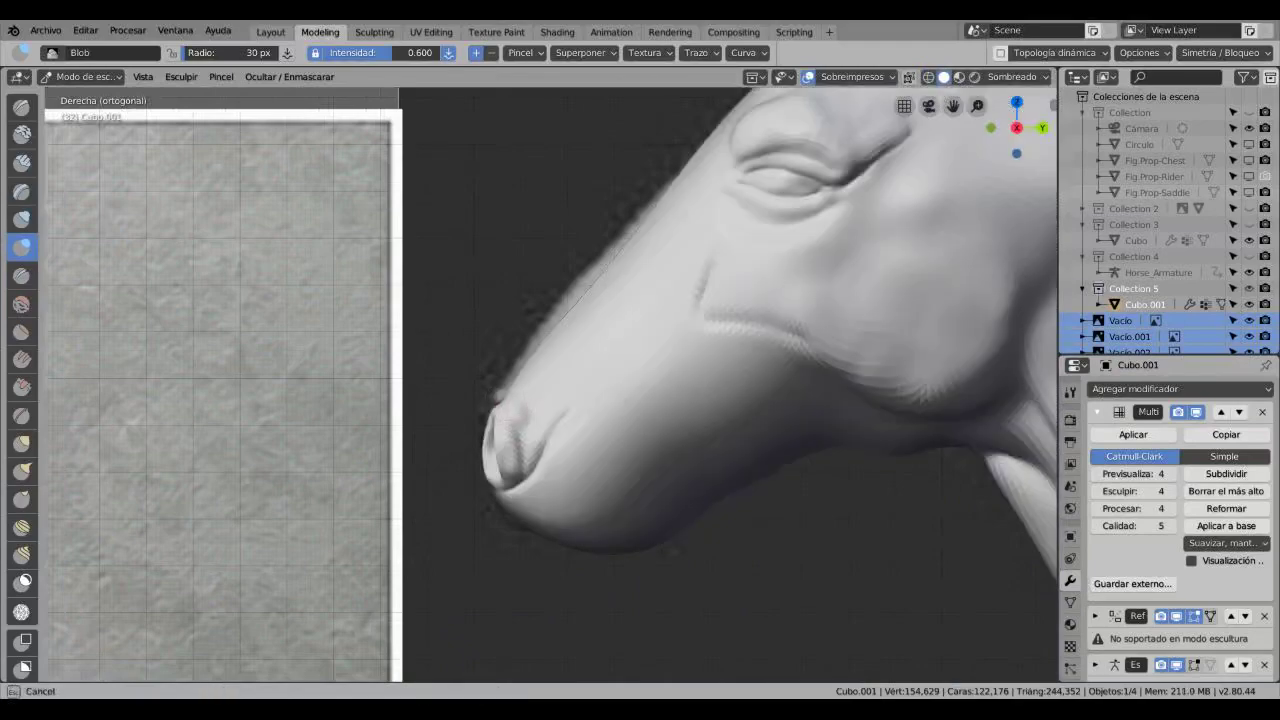
# - Review the whole horse in Object Mode, checking the head and the front hoof against the side reference
pyautogui.scroll(-5, 550, 385)
pyautogui.moveTo(550, 385); pyautogui.dragTo(680, 360, button='middle')
pyautogui.click(85, 76)
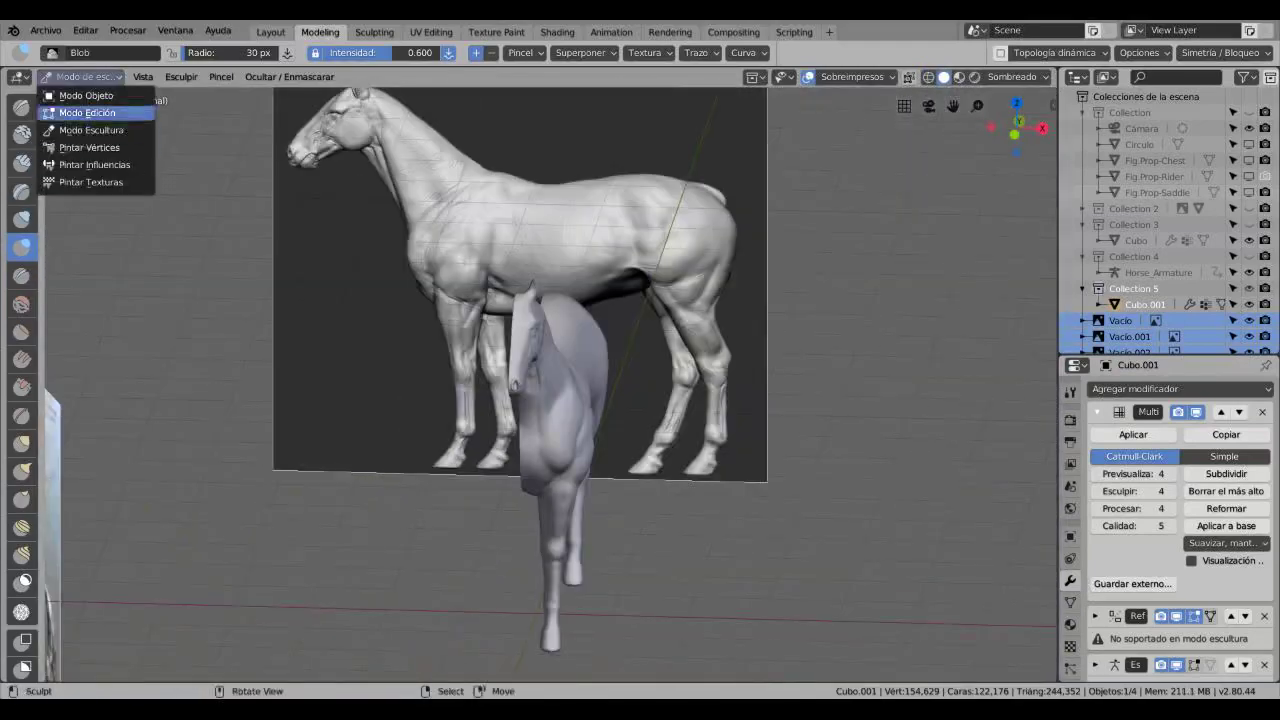
pyautogui.click(97, 97)
pyautogui.moveTo(550, 385); pyautogui.dragTo(600, 340, button='middle')
pyautogui.scroll(3, 550, 385)
pyautogui.moveTo(550, 385)
pyautogui.mouseDown(button='middle')
pyautogui.moveTo(620, 360)
pyautogui.moveTo(600, 380)
pyautogui.moveTo(700, 370)
pyautogui.mouseUp(button='middle')
pyautogui.press('KP_3')
pyautogui.keyDown('shift'); pyautogui.moveTo(550, 385); pyautogui.dragTo(700, 385, button='middle'); pyautogui.keyUp('shift')
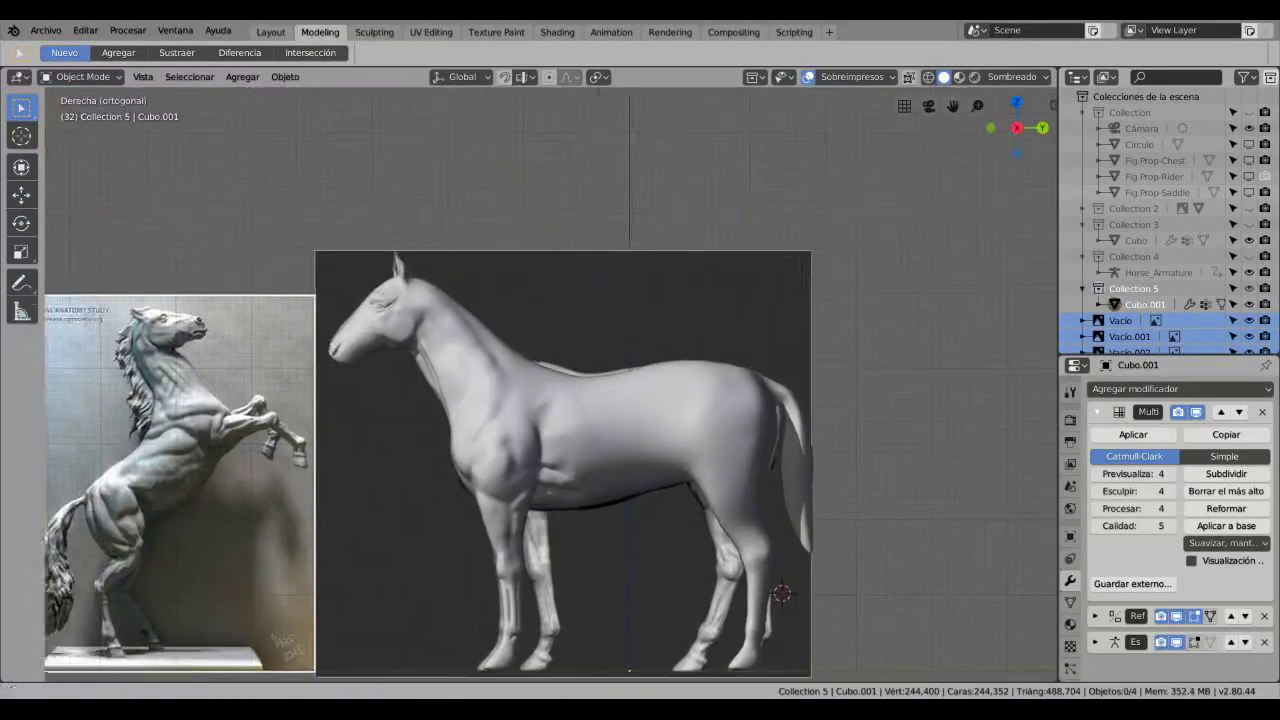
pyautogui.scroll(8, 550, 385)
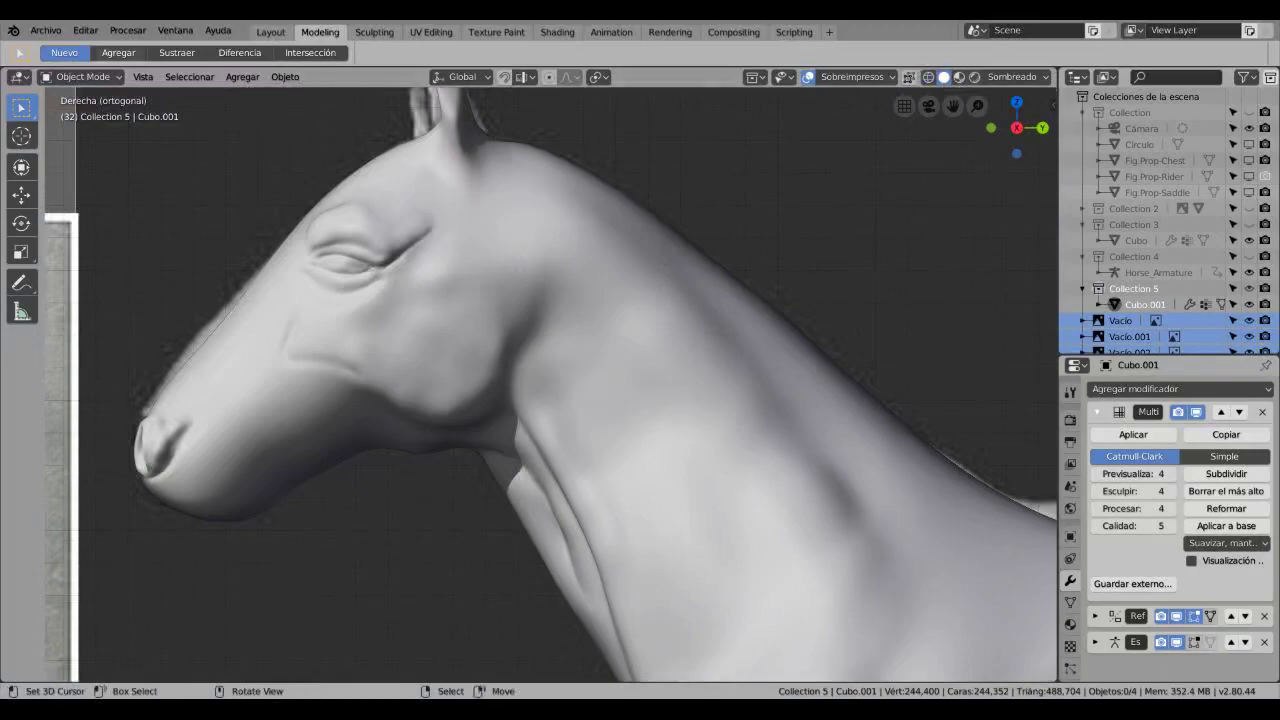
pyautogui.scroll(-6, 550, 385)
pyautogui.scroll(5, 550, 385)
pyautogui.keyDown('shift'); pyautogui.moveTo(550, 385); pyautogui.dragTo(591, 412, button='middle'); pyautogui.keyUp('shift')
pyautogui.scroll(3, 550, 385)
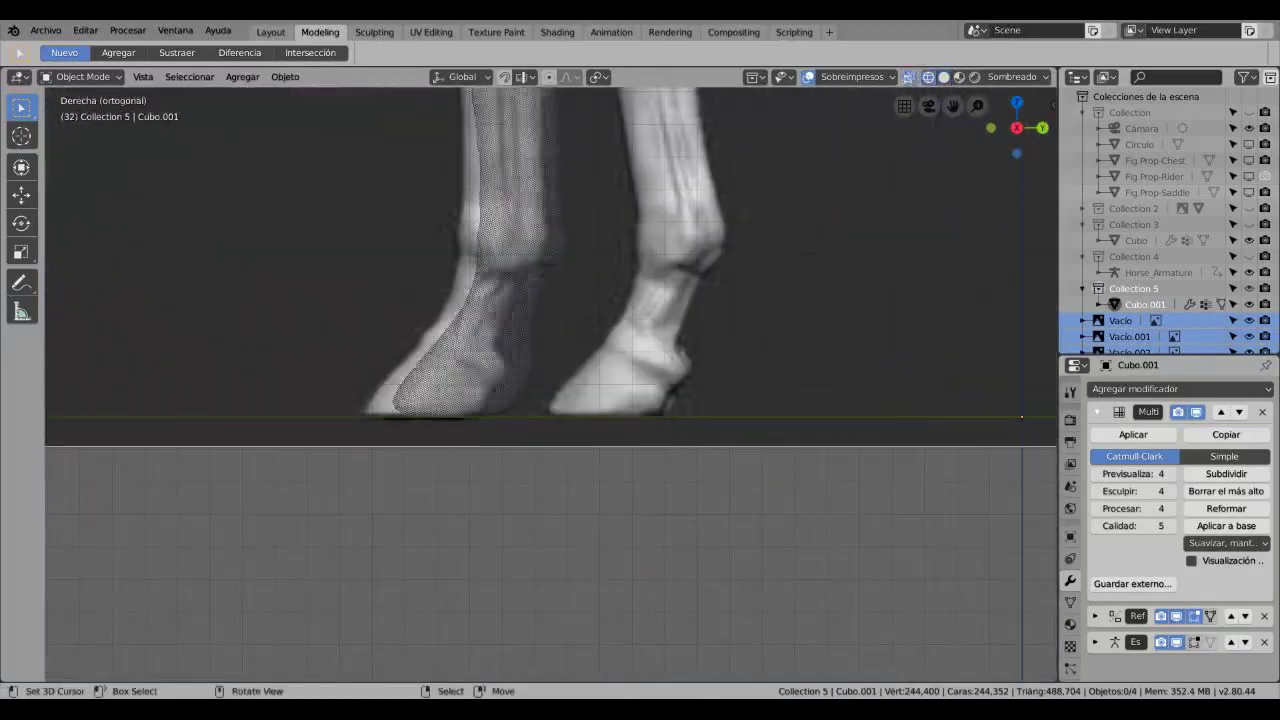
# - Return to Sculpt Mode and set the Blob brush's stroke method to Línea for working on the front hoof
pyautogui.click(82, 76)
pyautogui.click(95, 129)
pyautogui.scroll(3, 550, 385)
pyautogui.scroll(-5, 550, 385)
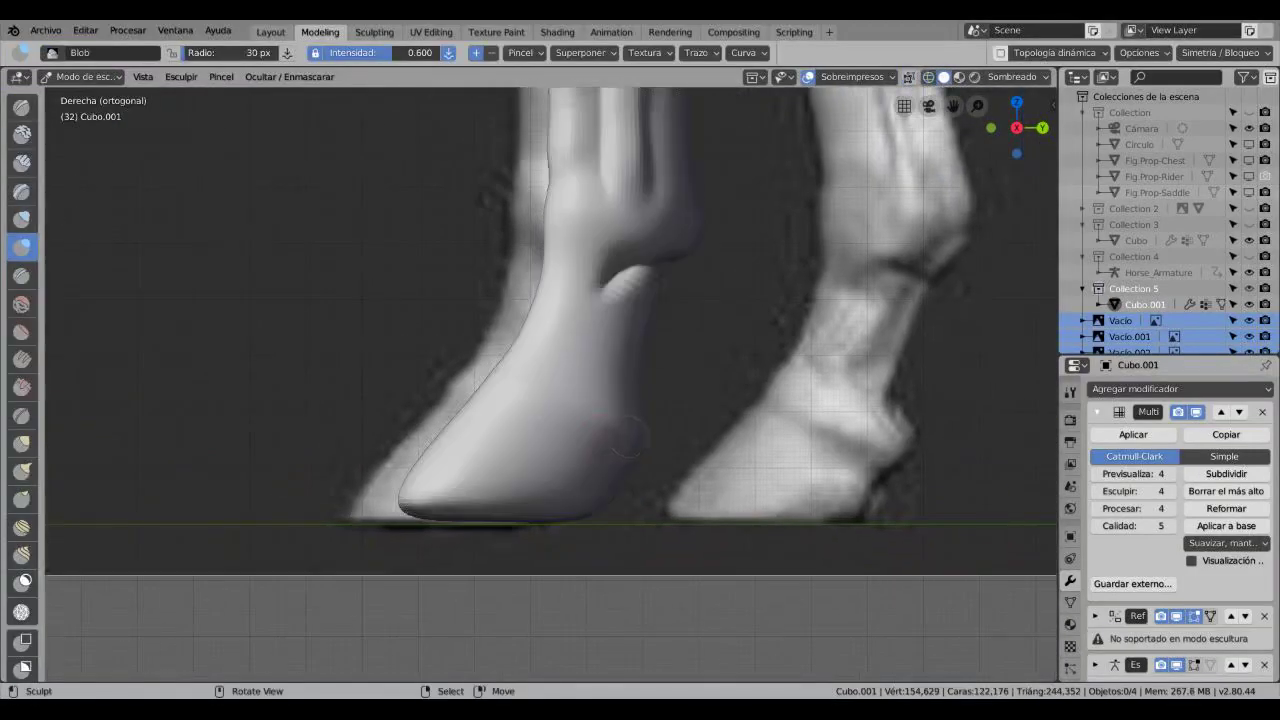
pyautogui.click(743, 52)
pyautogui.moveTo(522, 56)
pyautogui.click(700, 52)
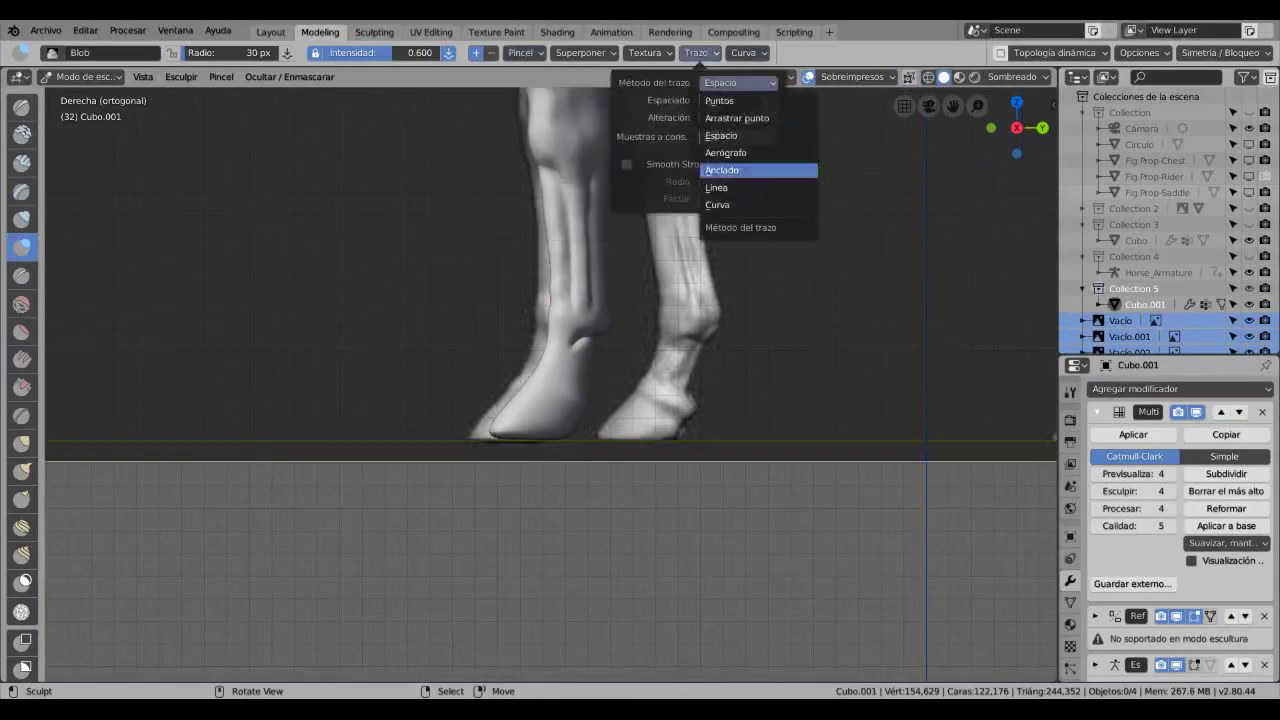
pyautogui.click(757, 166)
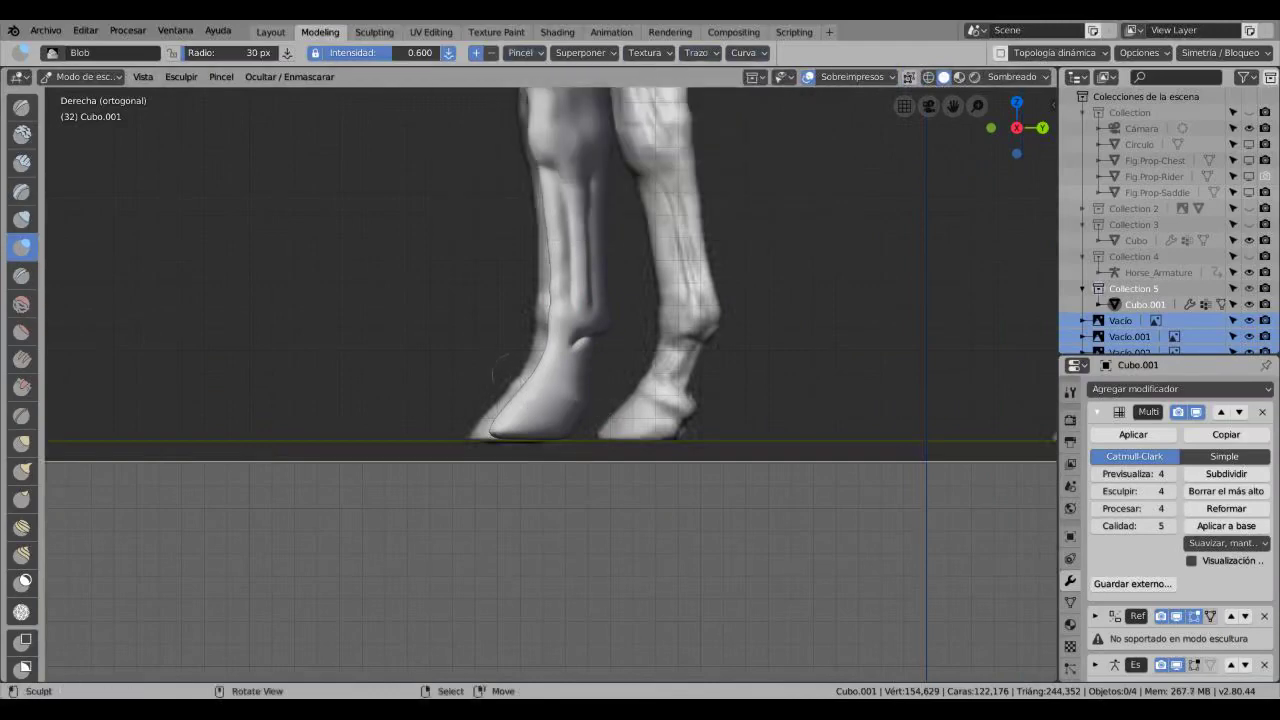
# - Raise a coronet band around the top of the front hoof with straight Blob strokes at strength 0.600, working from several sides
pyautogui.scroll(2, 500, 368)
pyautogui.moveTo(637, 425); pyautogui.dragTo(632, 428)
pyautogui.hotkey('alt', 'z')
pyautogui.hotkey('alt', 'z')
pyautogui.hotkey('alt', 'z')
pyautogui.hotkey('alt', 'z')
pyautogui.moveTo(456, 355); pyautogui.dragTo(380, 365, button='middle')
pyautogui.moveTo(345, 405); pyautogui.dragTo(485, 380)
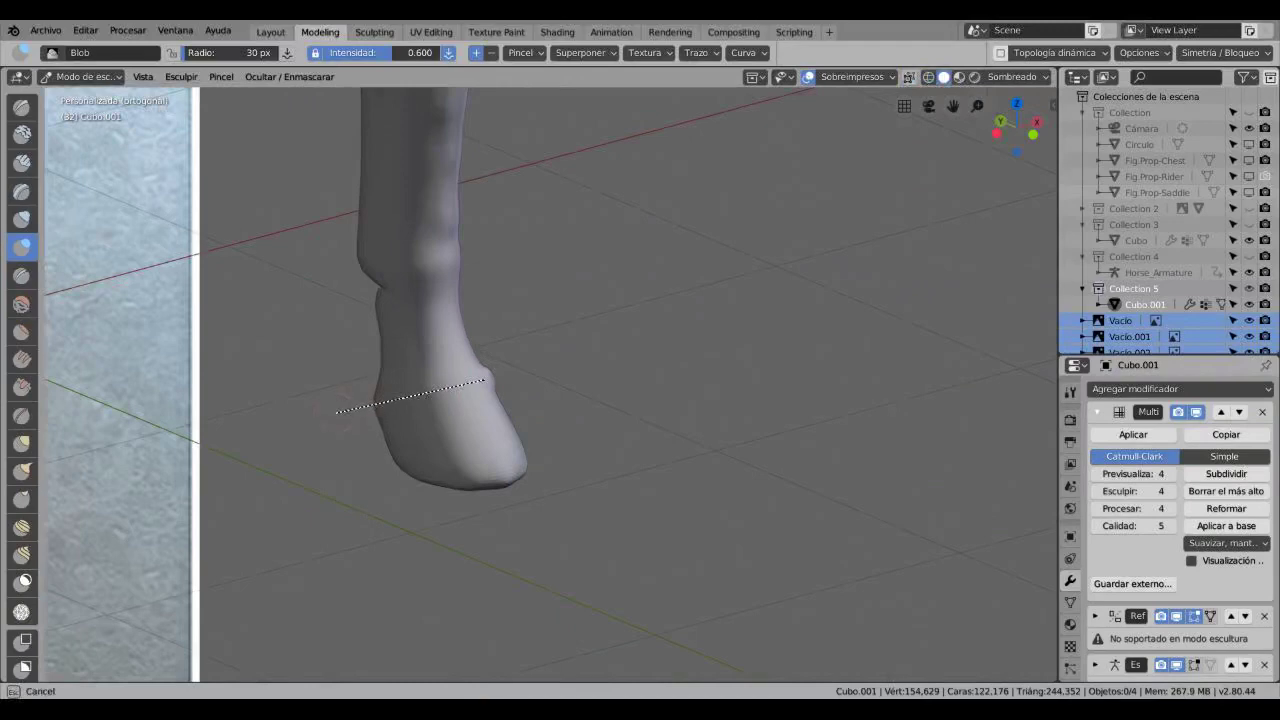
pyautogui.moveTo(485, 380)
pyautogui.mouseDown(button='middle')
pyautogui.moveTo(430, 385)
pyautogui.moveTo(547, 384)
pyautogui.mouseUp(button='middle')
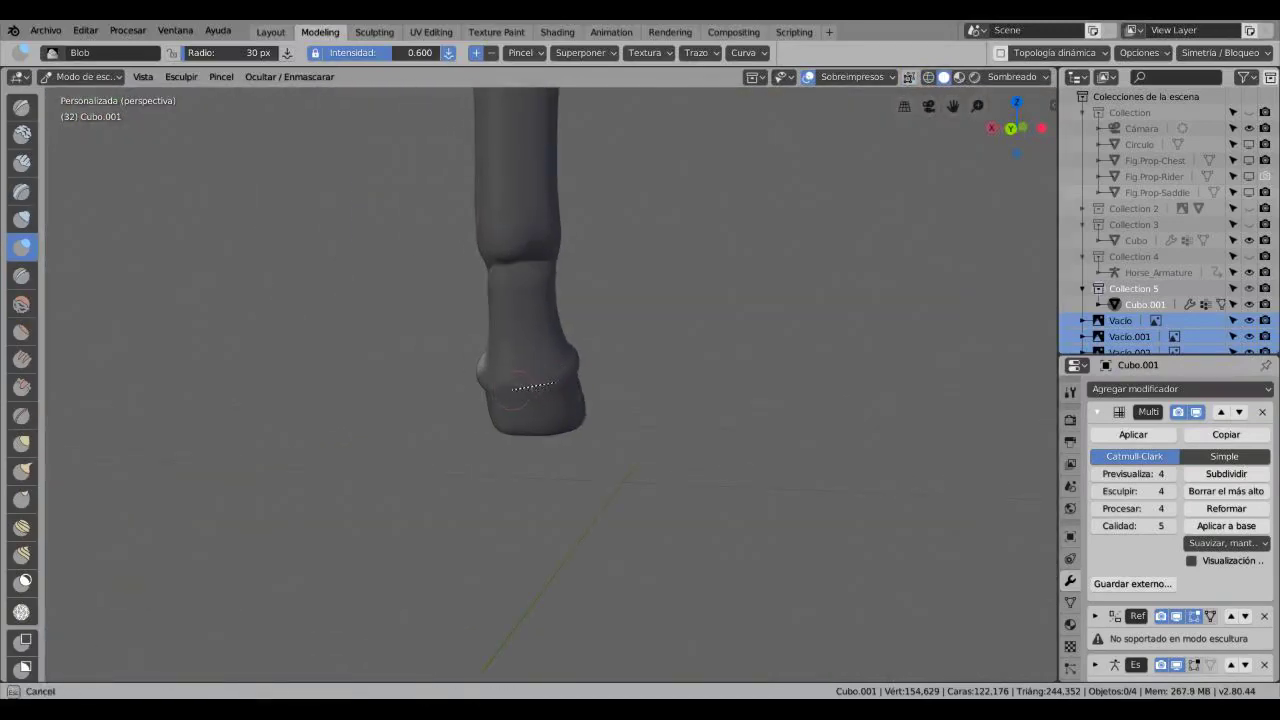
pyautogui.press('KP_3')
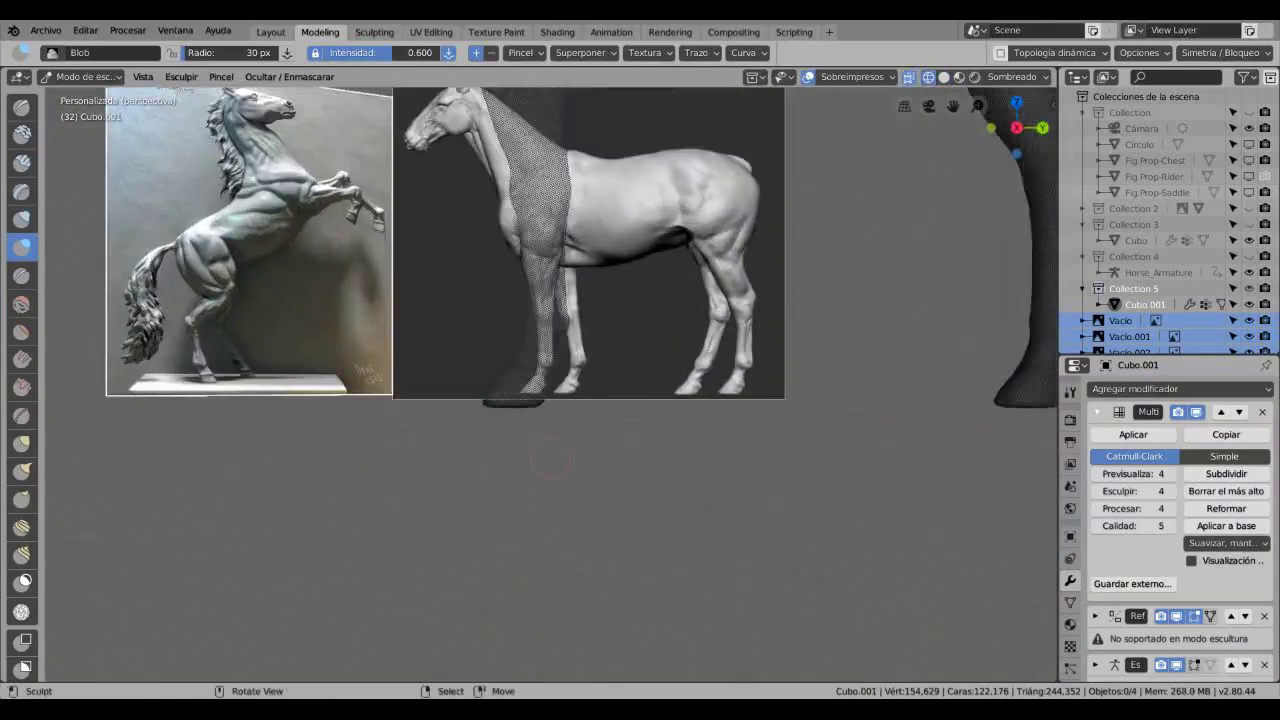
# - Set the Crease brush's stroke method to Línea and sharpen the coronet band's edge on the outer side of the front hoof
pyautogui.moveTo(549, 460)
pyautogui.mouseDown(button='middle')
pyautogui.moveTo(453, 412)
pyautogui.moveTo(472, 383)
pyautogui.moveTo(520, 360)
pyautogui.mouseUp(button='middle')
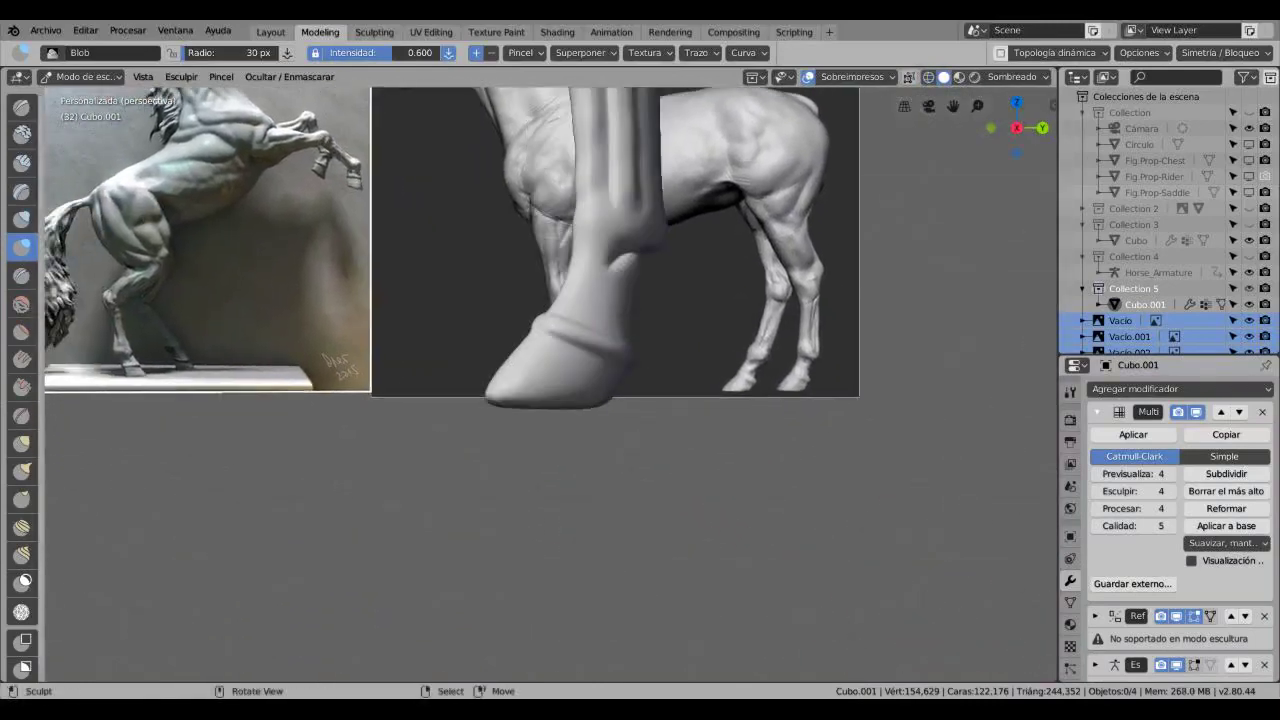
pyautogui.click(22, 274)
pyautogui.moveTo(450, 400)
pyautogui.mouseDown(button='middle')
pyautogui.moveTo(400, 400)
pyautogui.moveTo(430, 410)
pyautogui.mouseUp(button='middle')
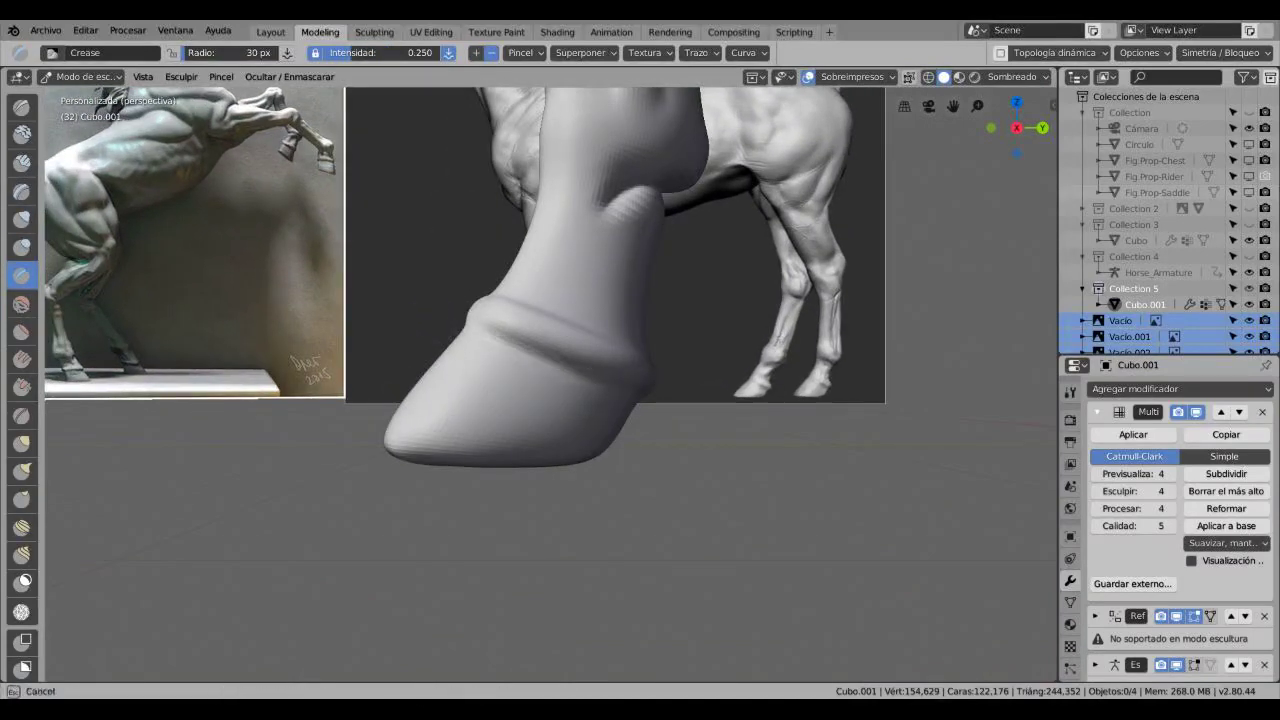
pyautogui.click(697, 52)
pyautogui.click(738, 82)
pyautogui.press('Escape')
pyautogui.moveTo(510, 337); pyautogui.dragTo(477, 329)
pyautogui.moveTo(607, 381)
pyautogui.mouseDown()
pyautogui.moveTo(628, 386)
pyautogui.moveTo(645, 352)
pyautogui.mouseUp()
pyautogui.moveTo(600, 400); pyautogui.dragTo(870, 410, button='middle')
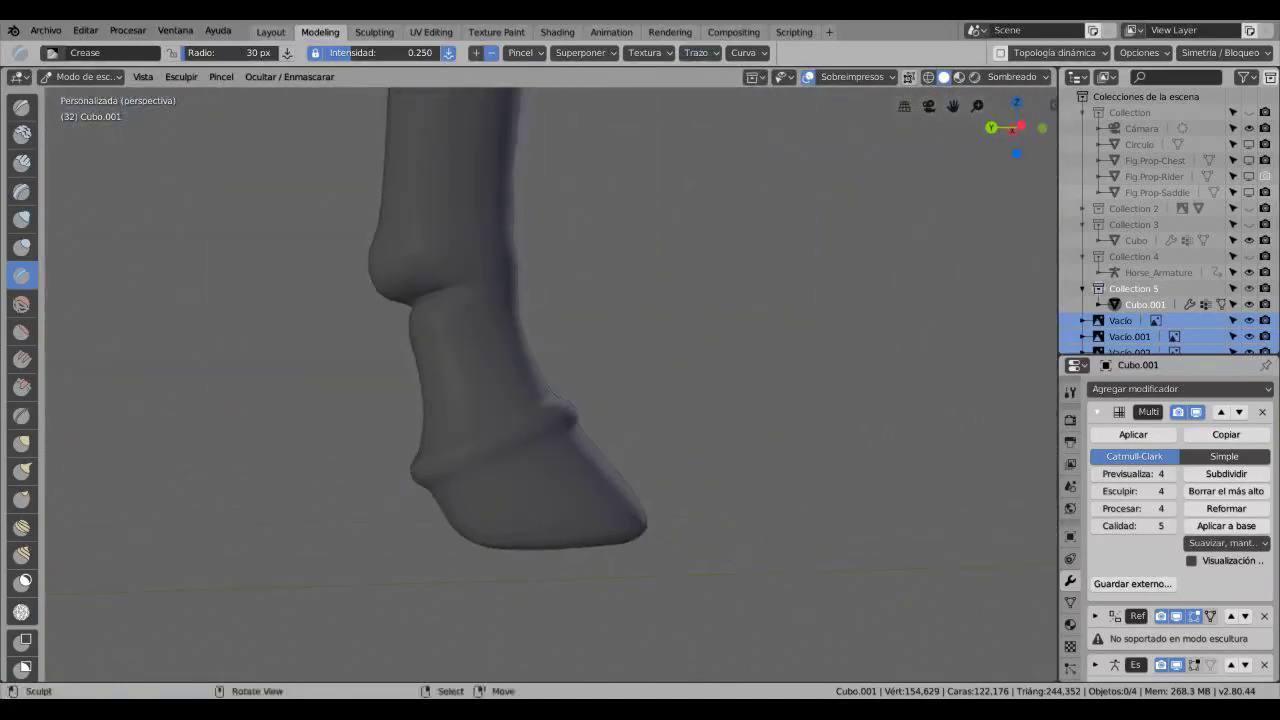
# - Crease the upper and lower edges of the coronet band on the inner side of the front hoof at strength 0.250
pyautogui.moveTo(455, 476); pyautogui.dragTo(527, 452)
pyautogui.moveTo(586, 421); pyautogui.dragTo(586, 421)
pyautogui.moveTo(455, 438); pyautogui.dragTo(535, 400)
pyautogui.moveTo(600, 400); pyautogui.dragTo(740, 392, button='middle')
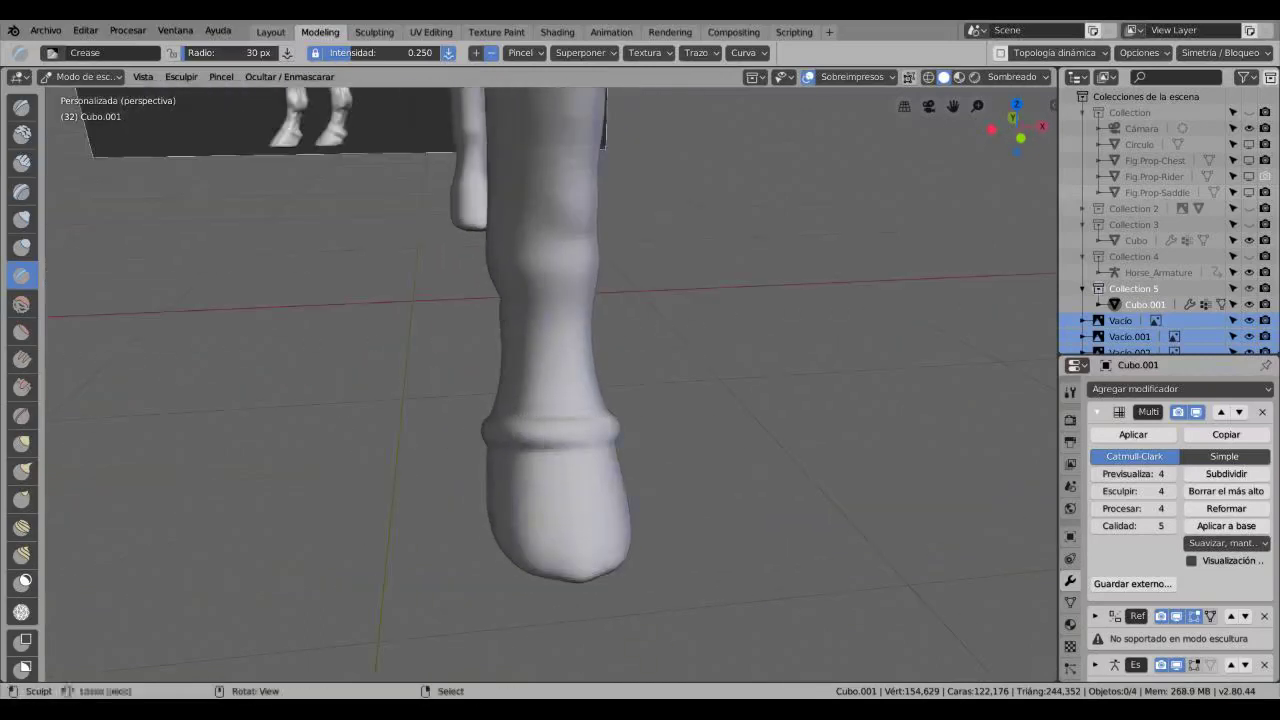
# - Crease the upper and lower edges of the coronet band across the front of the hoof at strength 0.250
pyautogui.scroll(5, 555, 430)
pyautogui.moveTo(504, 418); pyautogui.dragTo(698, 411)
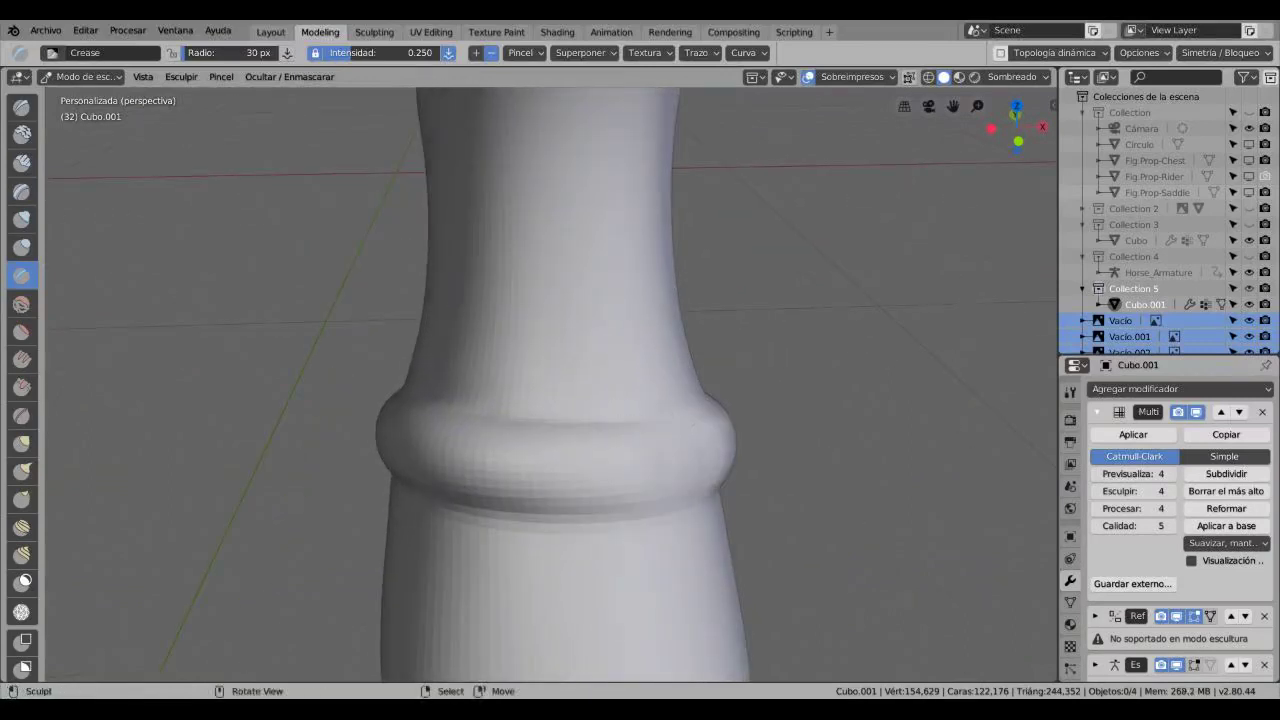
pyautogui.moveTo(416, 499); pyautogui.dragTo(648, 515)
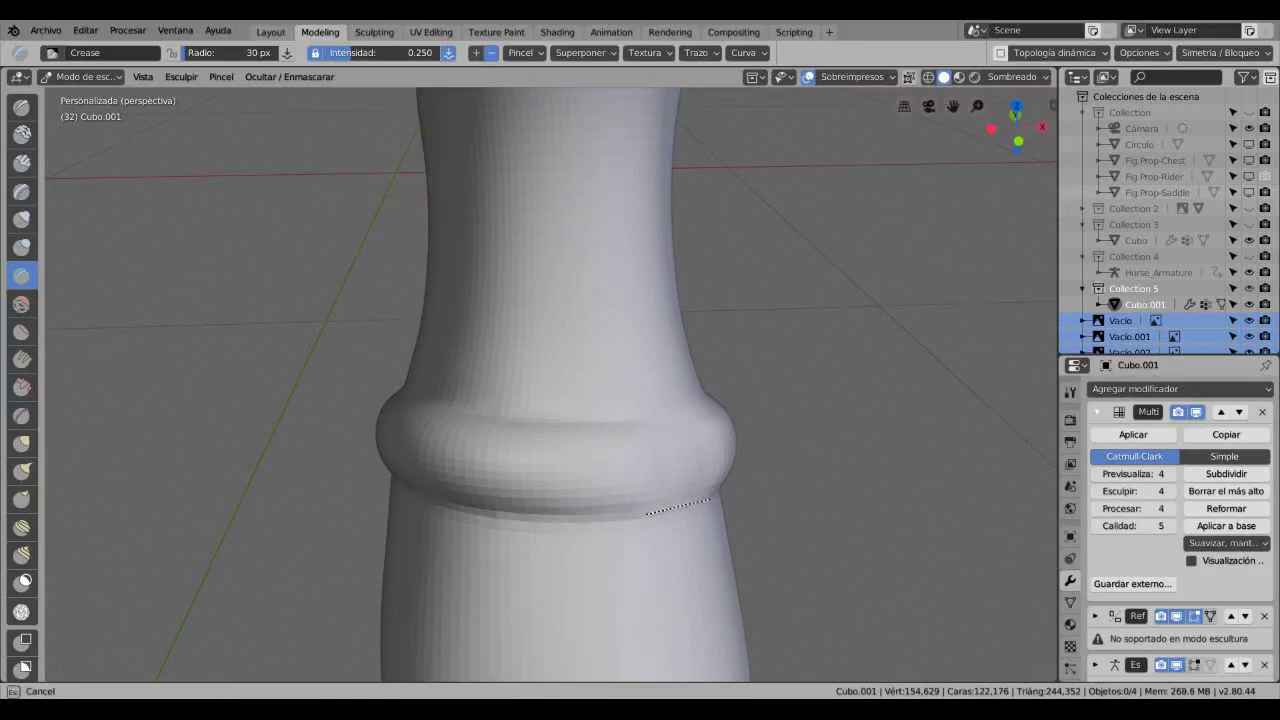
pyautogui.scroll(-5, 648, 515)
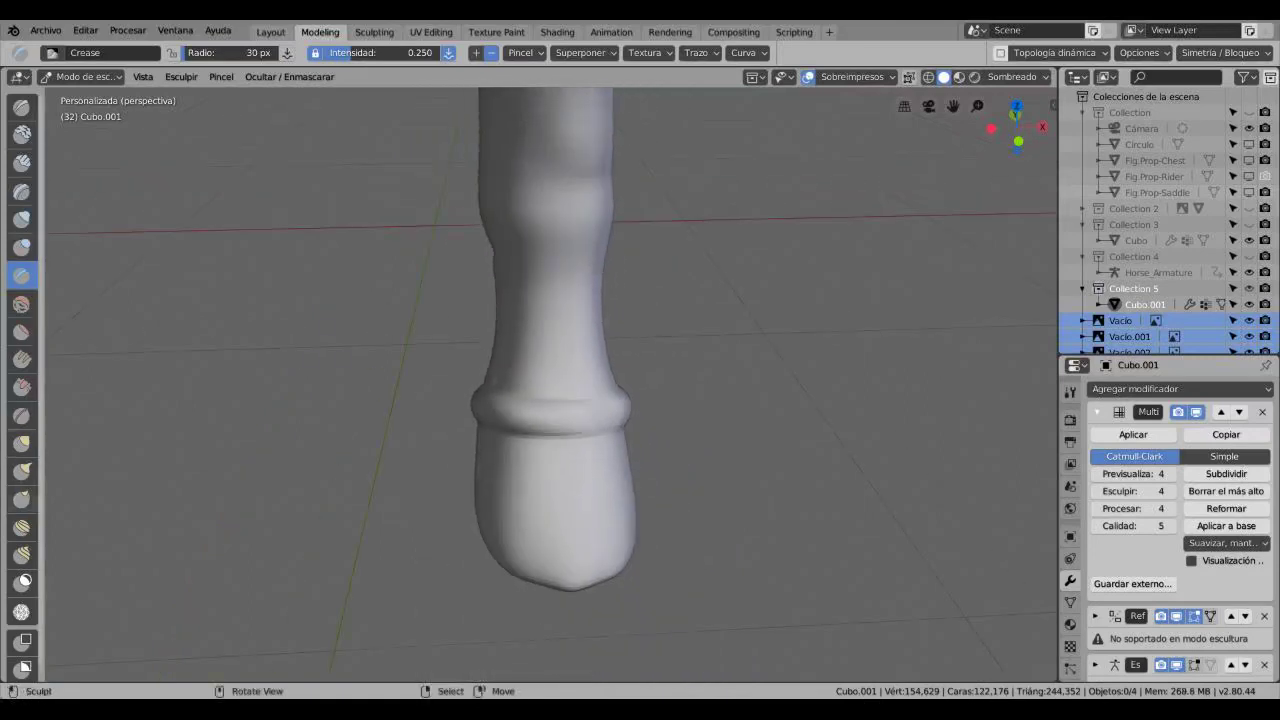
# - Switch to the Pinch/Magnify brush and change its stroke method from Espacio to Línea for the coronet band
pyautogui.click(22, 415)
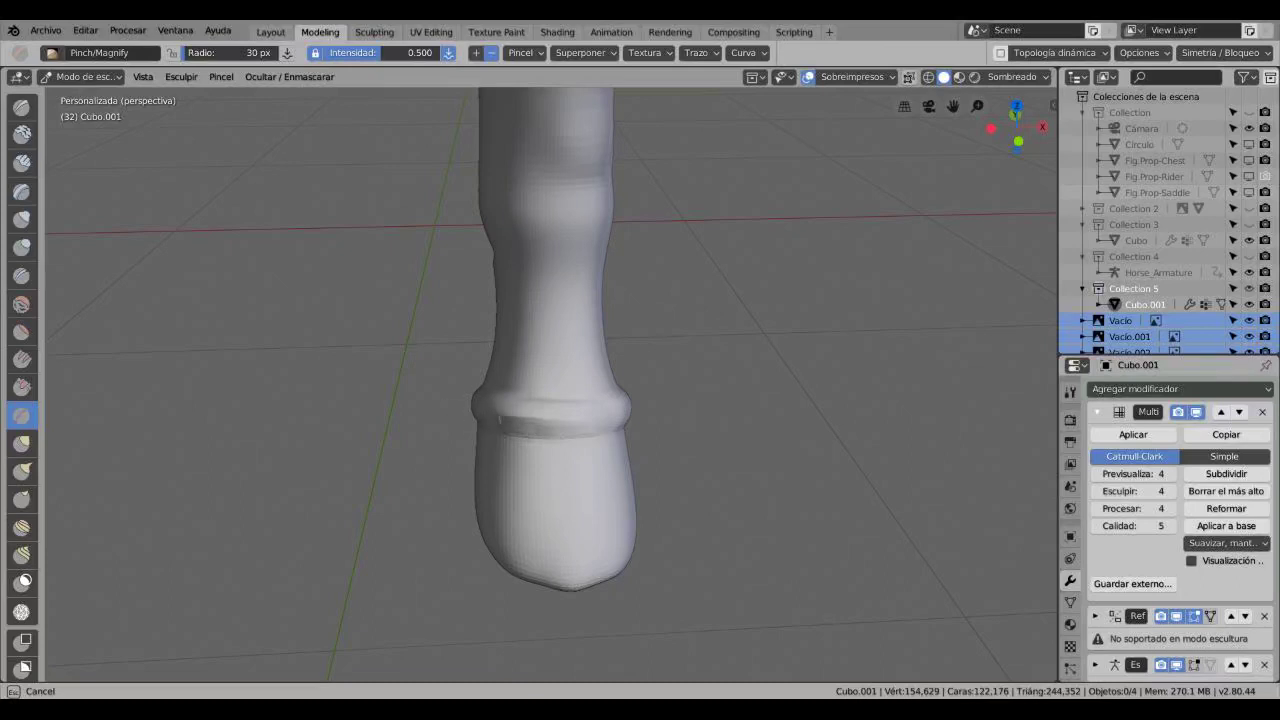
pyautogui.press('KP_3')
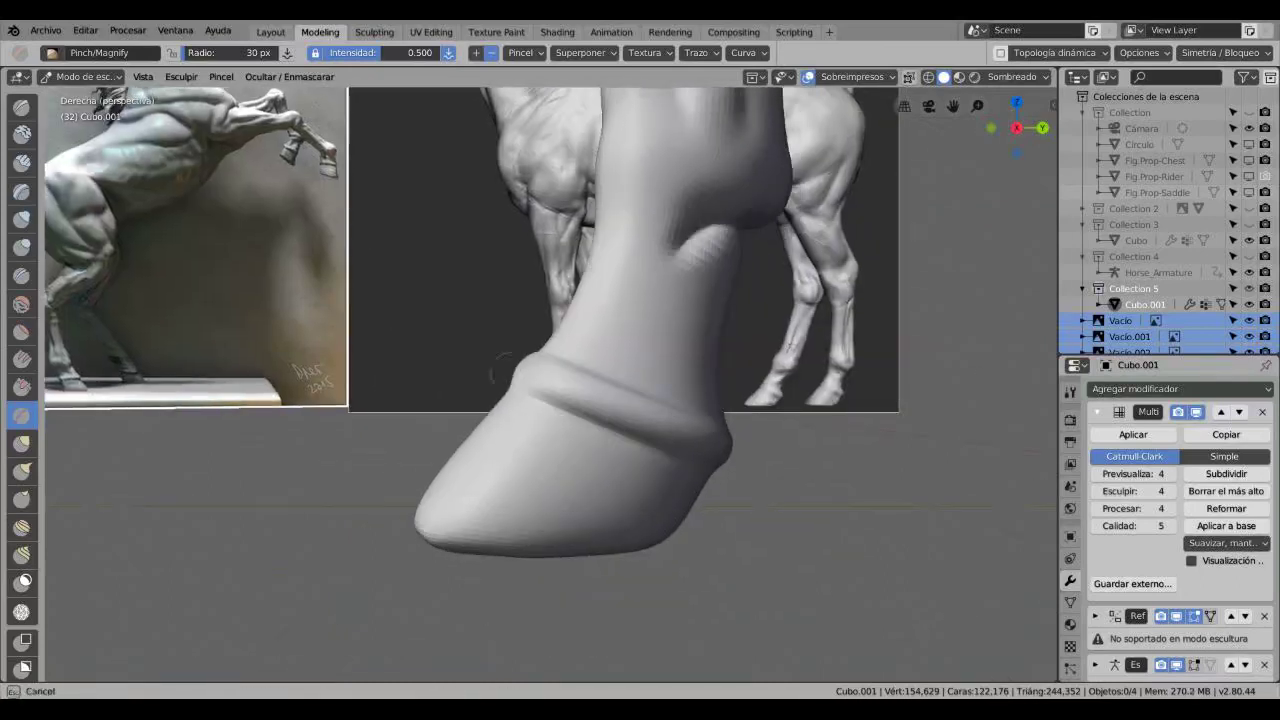
pyautogui.moveTo(940, 470); pyautogui.dragTo(624, 470, button='middle')
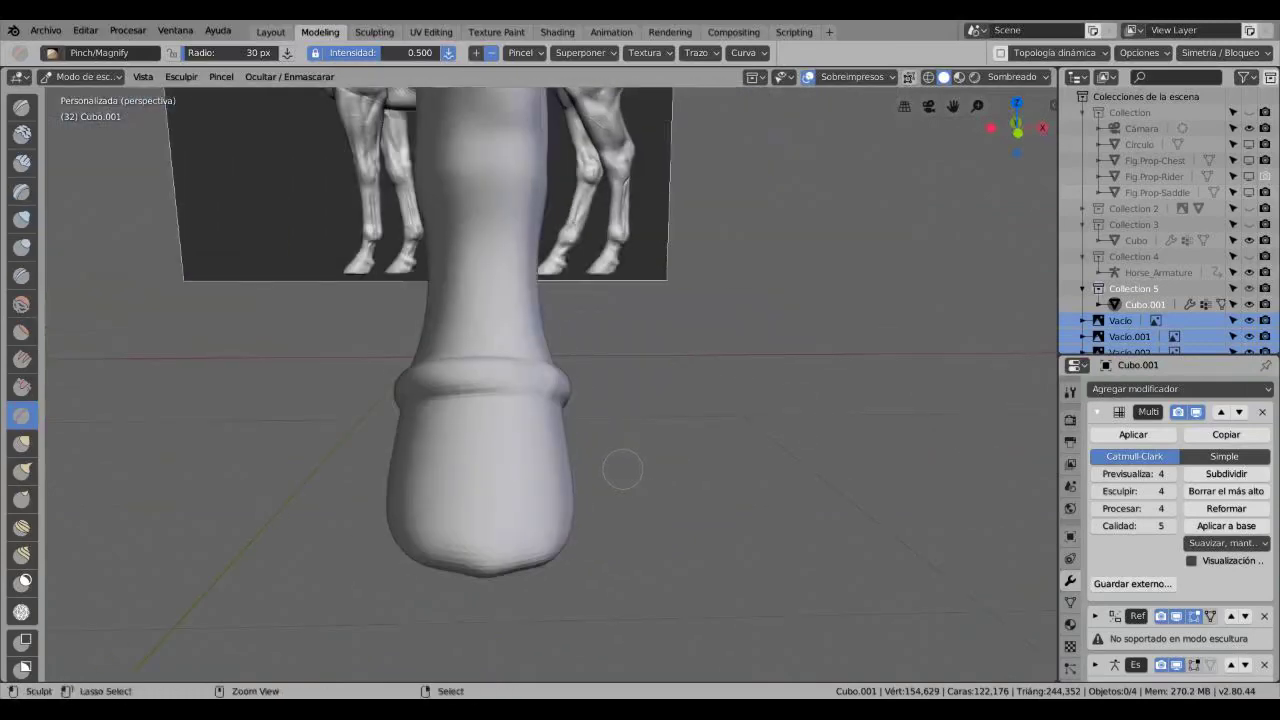
pyautogui.press('KP_3')
pyautogui.click(697, 52)
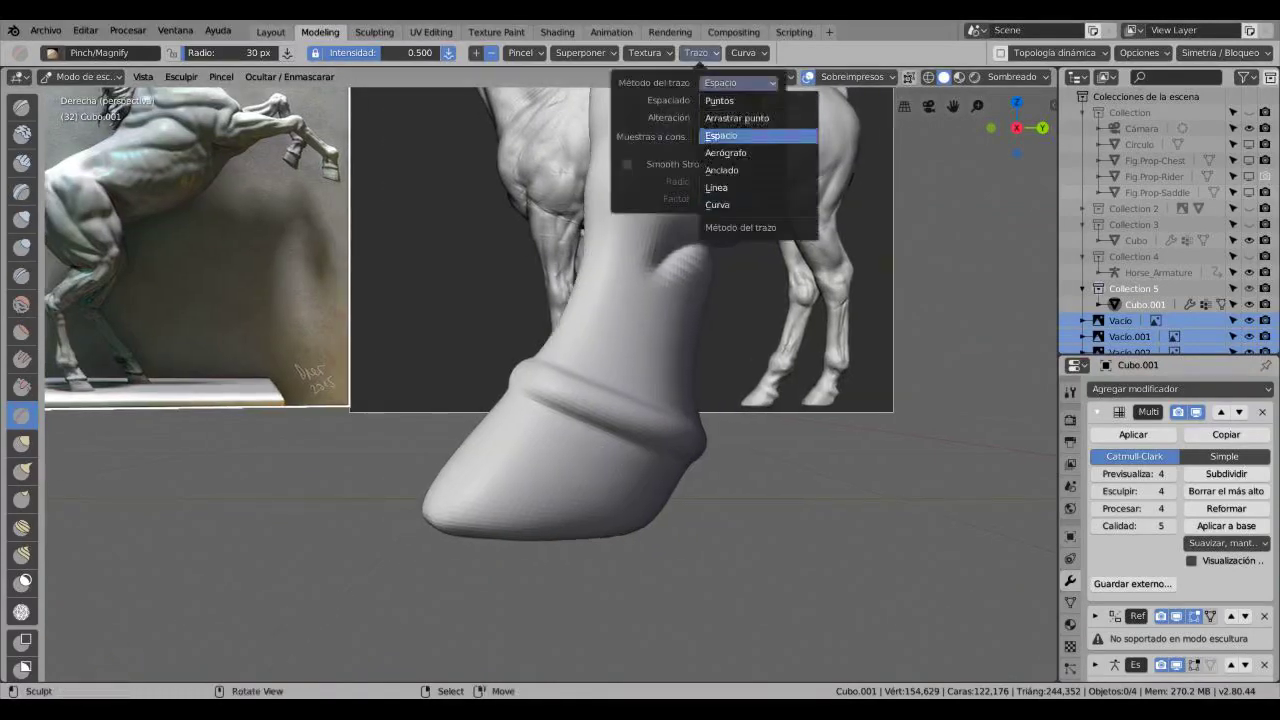
# - Raise the Pinch strength to 1.000 and tighten the coronet band's lower edge with straight strokes around both sides and the back
pyautogui.moveTo(512, 370)
pyautogui.mouseDown()
pyautogui.moveTo(615, 428)
pyautogui.moveTo(725, 452)
pyautogui.mouseUp()
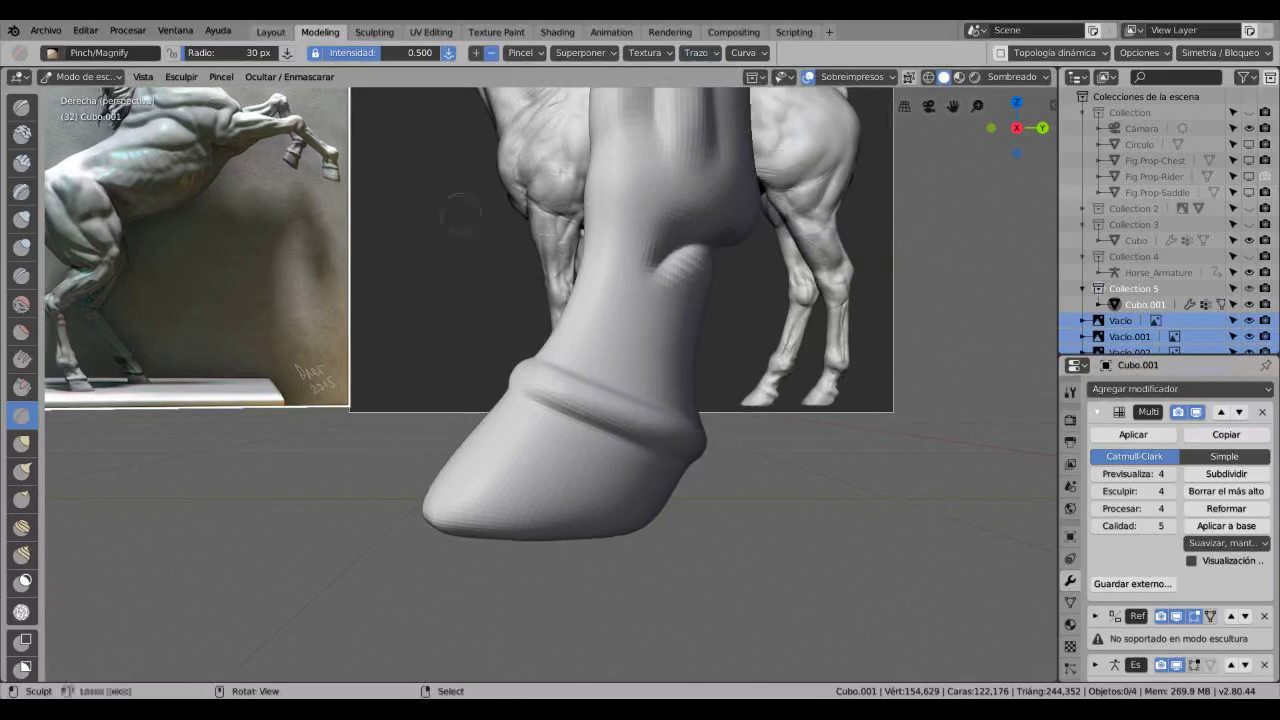
pyautogui.moveTo(380, 52); pyautogui.dragTo(440, 52)
pyautogui.moveTo(507, 368)
pyautogui.mouseDown()
pyautogui.moveTo(655, 418)
pyautogui.moveTo(705, 452)
pyautogui.mouseUp()
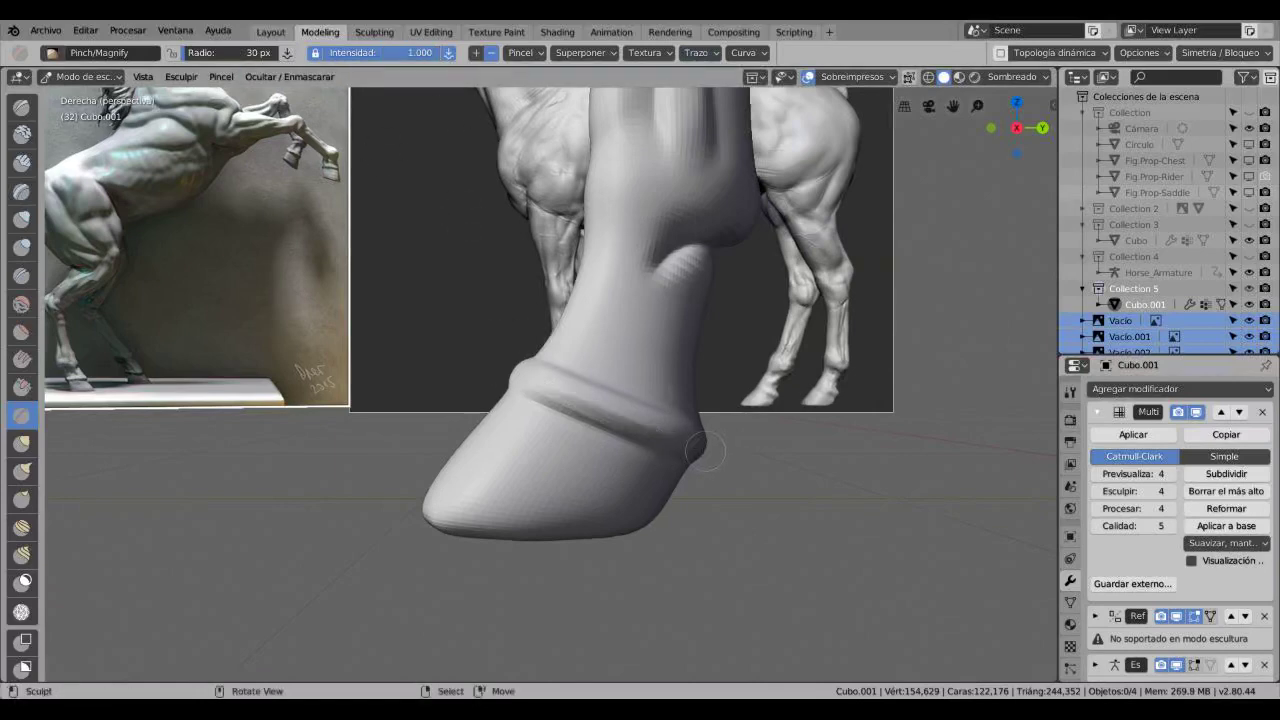
pyautogui.moveTo(600, 450); pyautogui.dragTo(480, 450, button='middle')
pyautogui.moveTo(572, 394); pyautogui.dragTo(330, 394)
pyautogui.moveTo(330, 393); pyautogui.dragTo(440, 338, button='middle')
pyautogui.moveTo(440, 338)
pyautogui.mouseDown()
pyautogui.moveTo(286, 374)
pyautogui.moveTo(246, 409)
pyautogui.mouseUp()
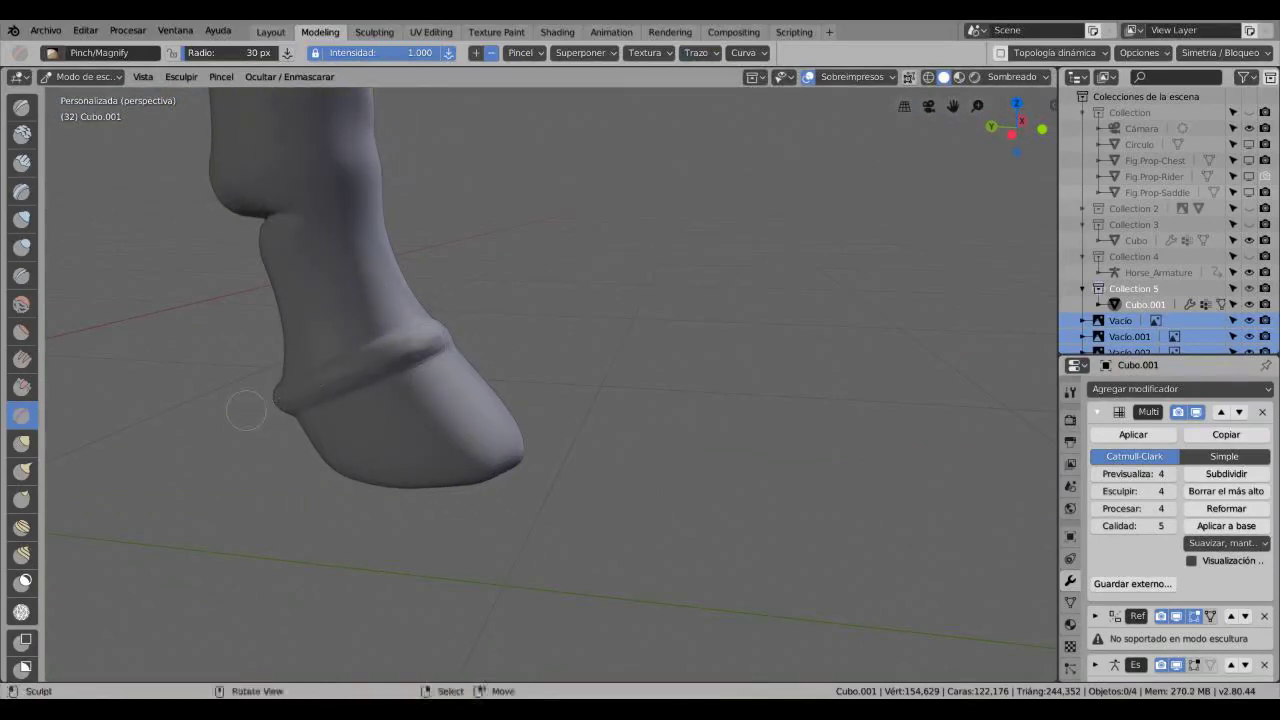
pyautogui.moveTo(246, 409)
pyautogui.mouseDown(button='middle')
pyautogui.moveTo(196, 443)
pyautogui.moveTo(420, 383)
pyautogui.mouseUp(button='middle')
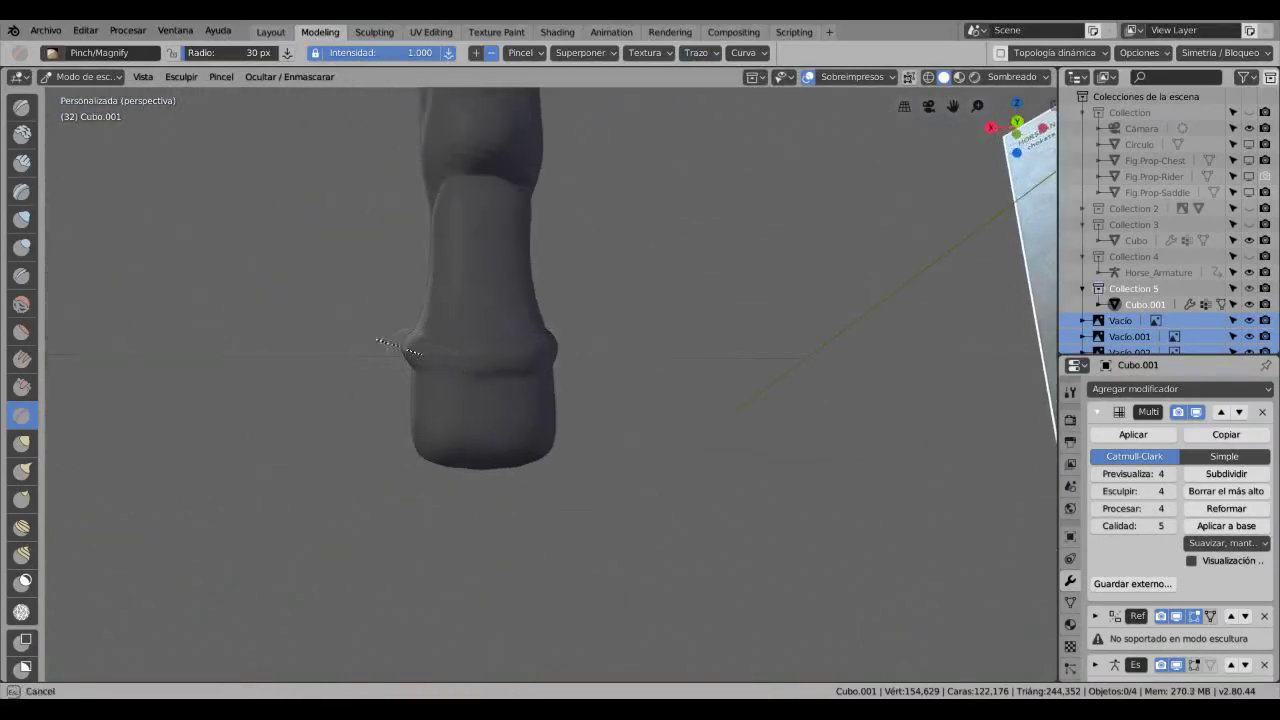
# - Sharpen the front hoof's bottom rim with straight Pinch strokes at strength 1.000, matching the flat ground line in the reference
pyautogui.scroll(-5, 550, 380)
pyautogui.moveTo(550, 380); pyautogui.dragTo(500, 358, button='middle')
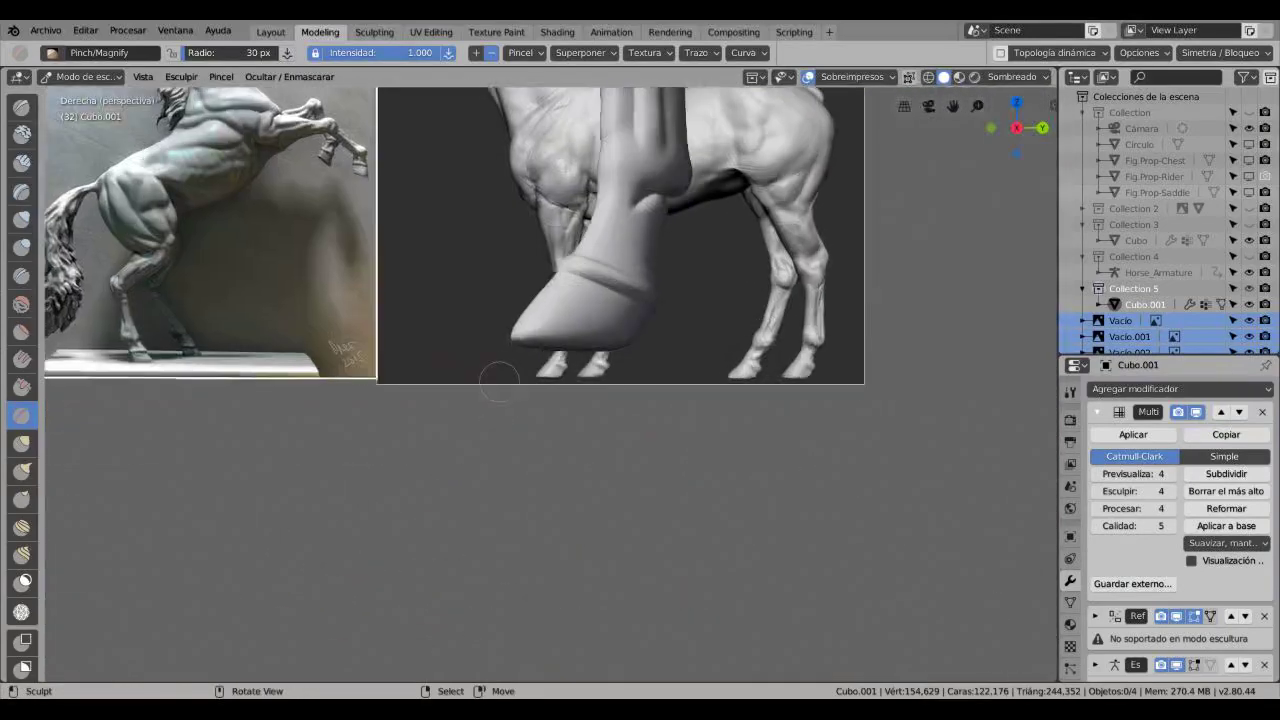
pyautogui.scroll(4, 485, 357)
pyautogui.scroll(5, 485, 360)
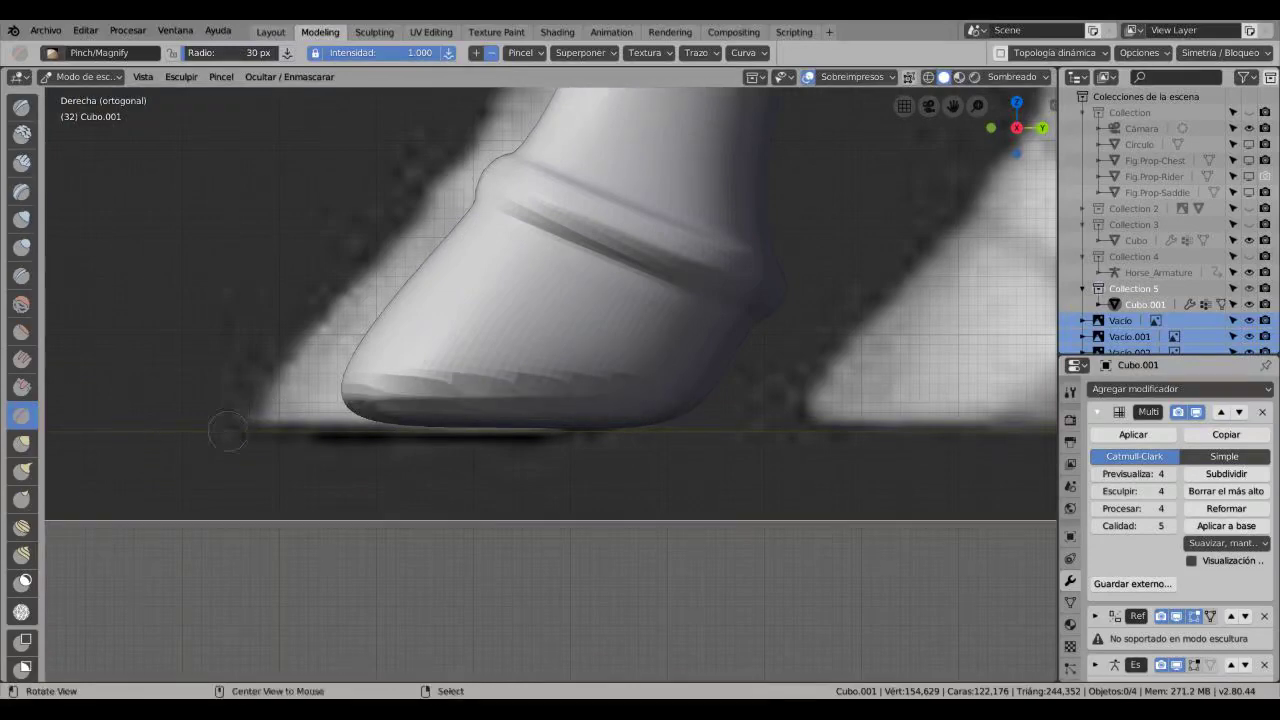
pyautogui.keyDown('alt'); pyautogui.moveTo(634, 396); pyautogui.dragTo(508, 418, button='middle'); pyautogui.keyUp('alt')
pyautogui.scroll(-5, 494, 432)
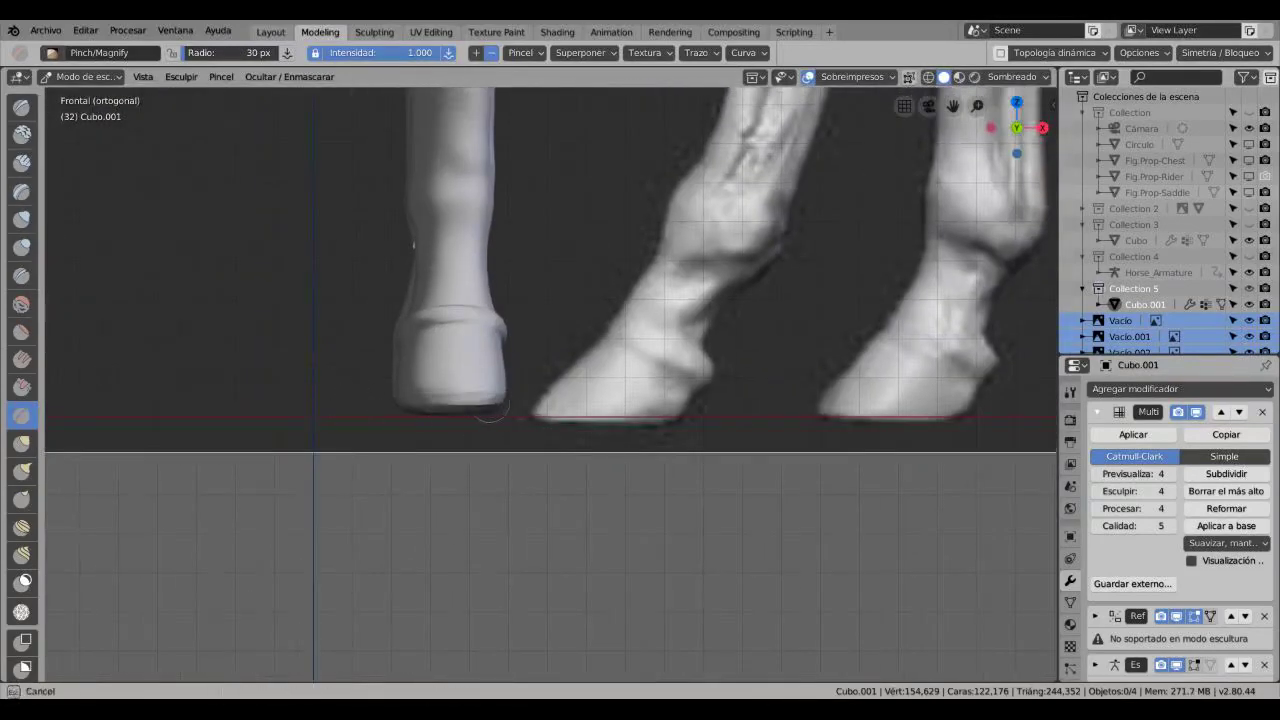
pyautogui.keyDown('alt'); pyautogui.moveTo(360, 405); pyautogui.dragTo(480, 430, button='middle'); pyautogui.keyUp('alt')
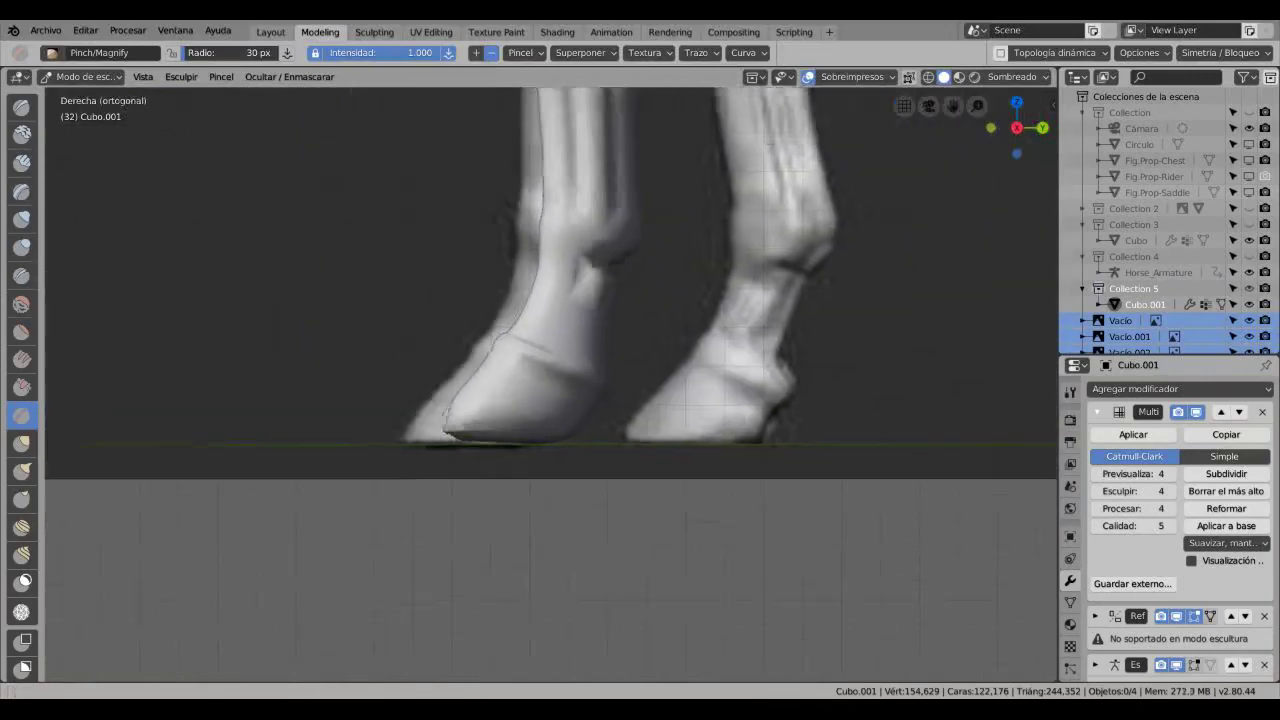
pyautogui.scroll(3, 506, 487)
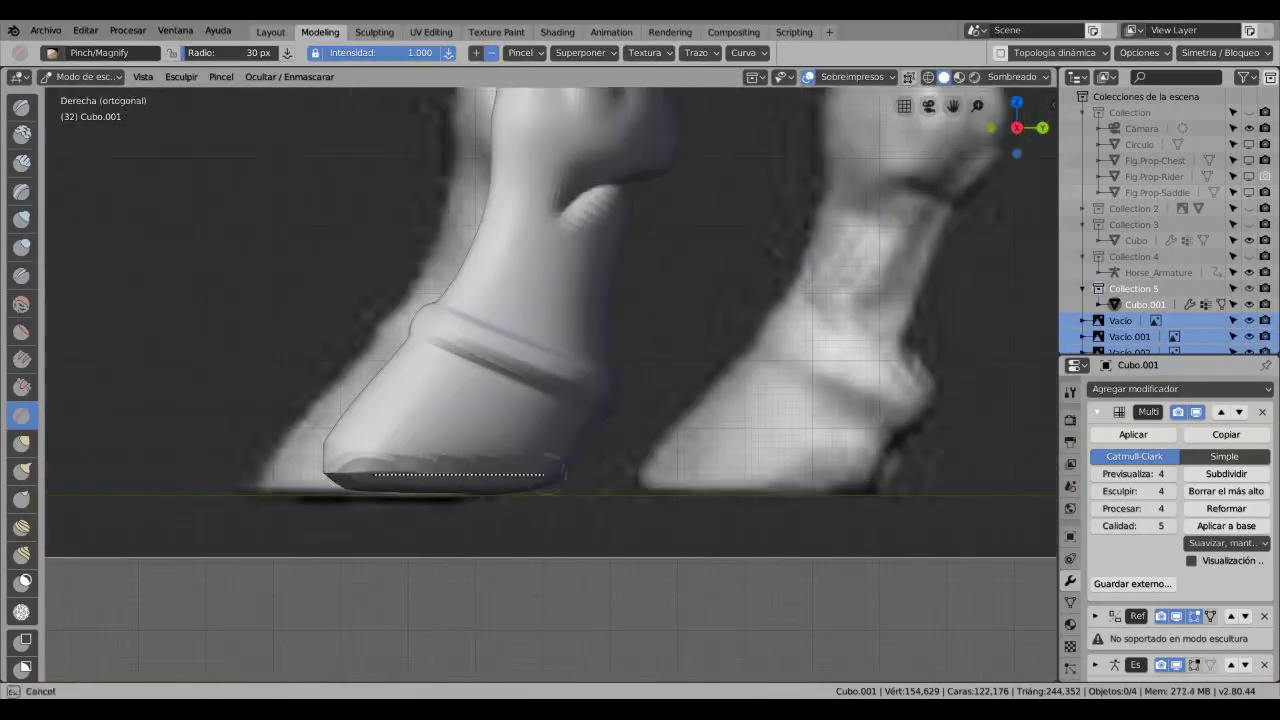
pyautogui.moveTo(610, 486); pyautogui.dragTo(563, 503, button='middle')
pyautogui.scroll(-3, 557, 500)
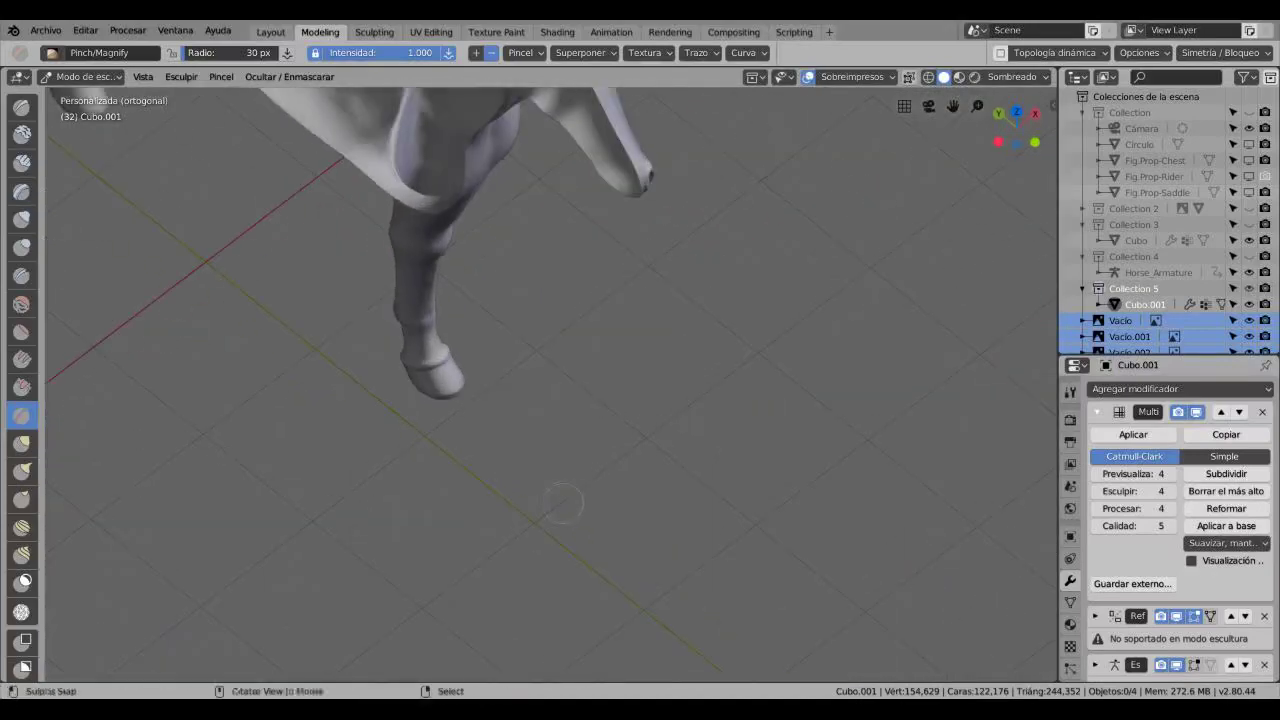
# - Compare the foreleg, the elbow area and the horse's whole side profile with the reference image
pyautogui.keyDown('alt'); pyautogui.moveTo(555, 565); pyautogui.dragTo(529, 491, button='middle'); pyautogui.keyUp('alt')
pyautogui.scroll(3, 529, 491)
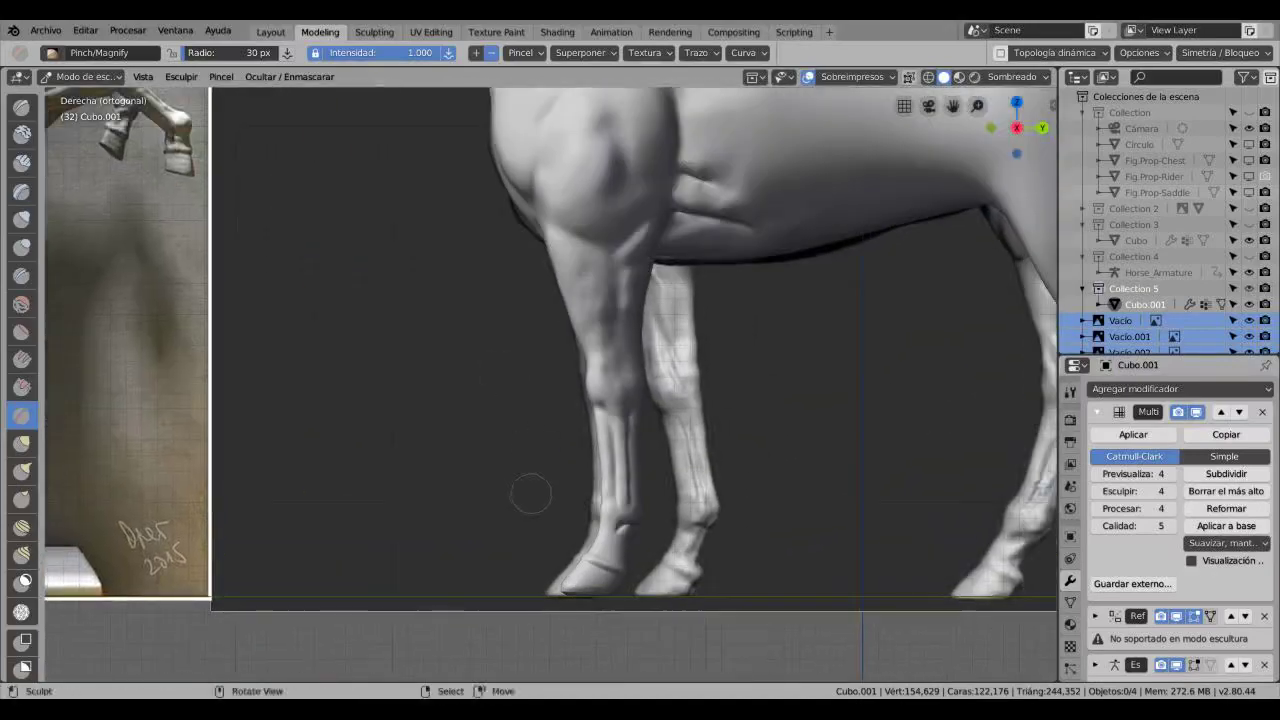
pyautogui.scroll(6, 620, 530)
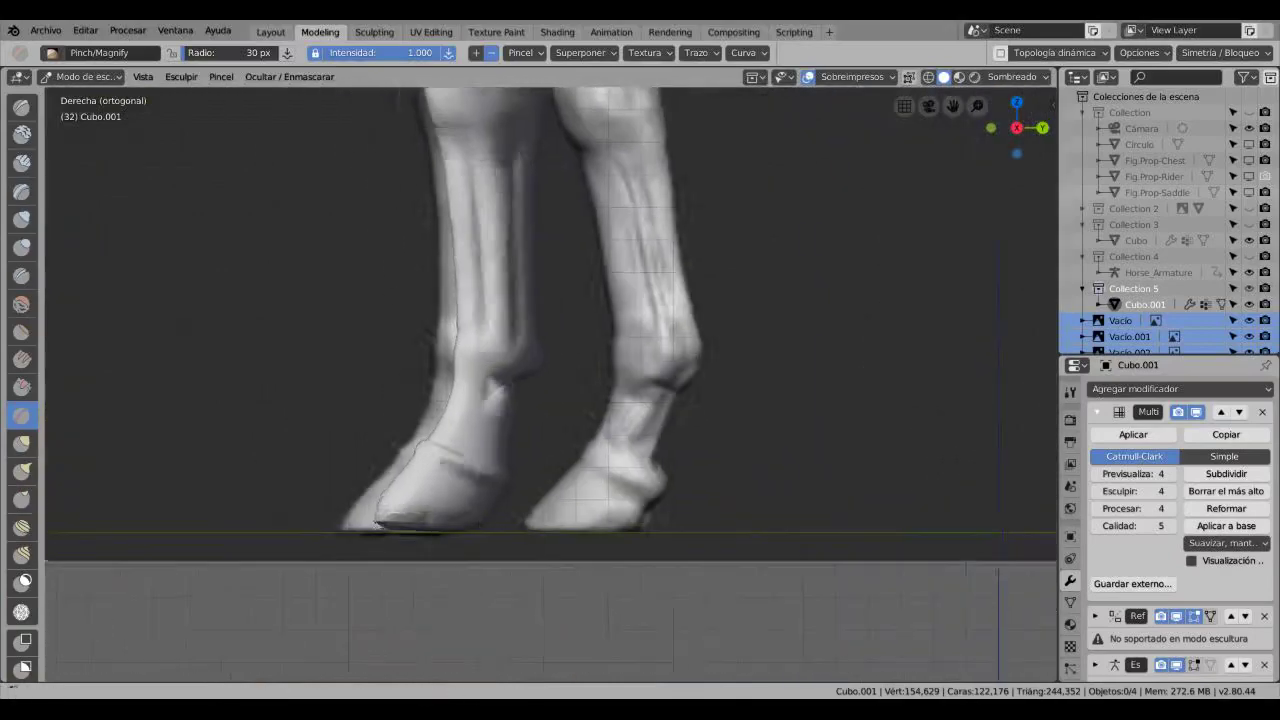
pyautogui.click(22, 247)
pyautogui.moveTo(560, 400)
pyautogui.mouseDown(button='middle')
pyautogui.moveTo(640, 420)
pyautogui.moveTo(560, 380)
pyautogui.moveTo(620, 410)
pyautogui.moveTo(540, 390)
pyautogui.mouseUp(button='middle')
pyautogui.scroll(-3, 640, 420)
pyautogui.scroll(5, 520, 375)
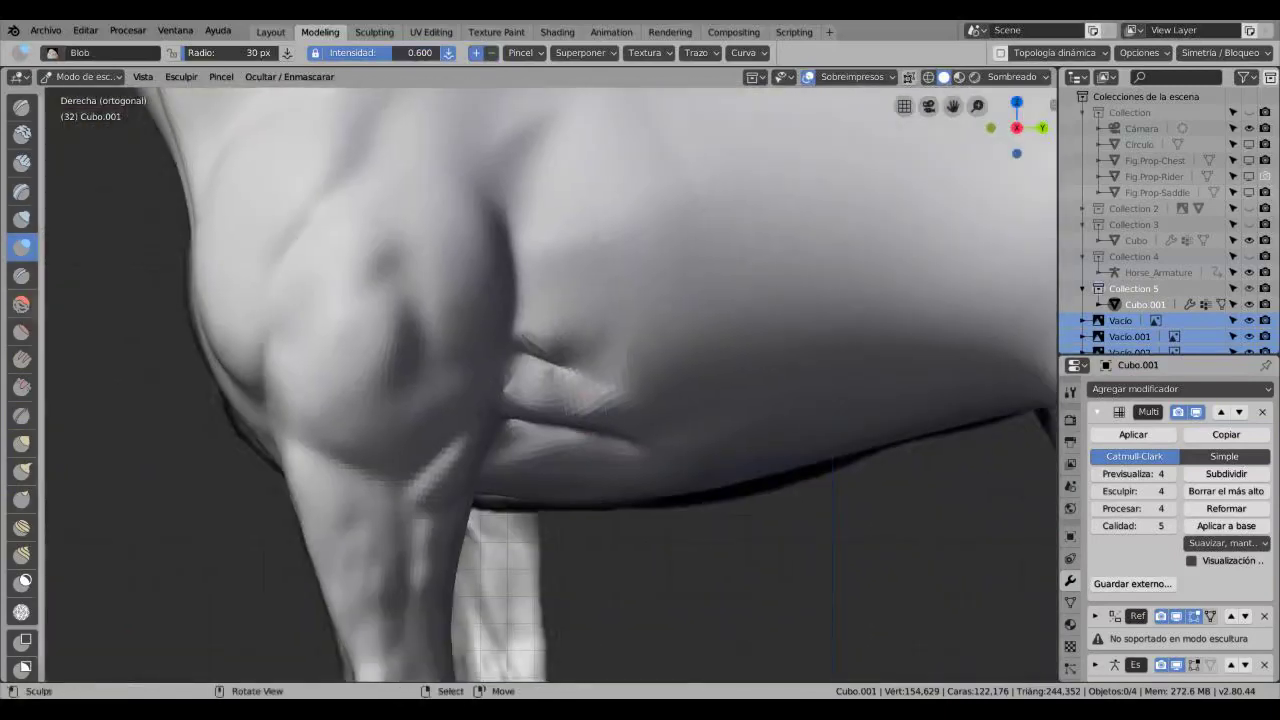
pyautogui.press('s')
pyautogui.scroll(-5, 522, 373)
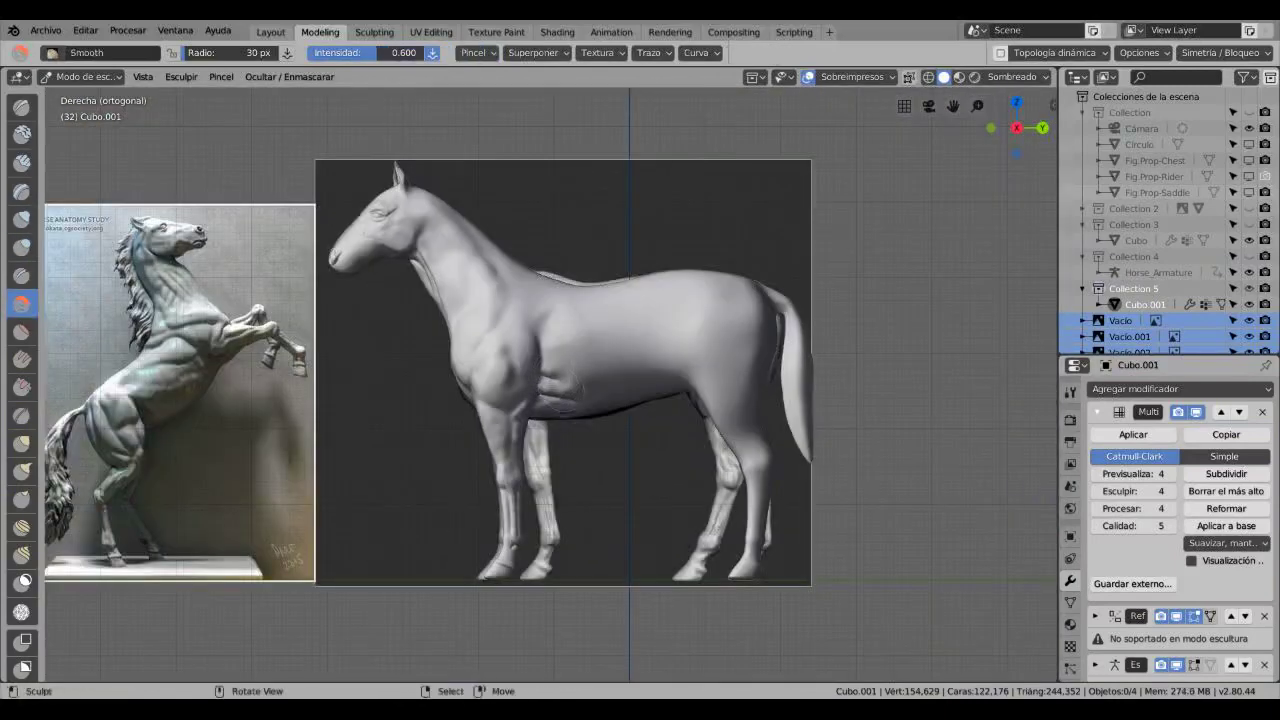
pyautogui.scroll(-1, 618, 458)
pyautogui.keyDown('shift'); pyautogui.moveTo(618, 458); pyautogui.dragTo(594, 500, button='middle'); pyautogui.keyUp('shift')
# - Select the Crease brush at strength 0.250 for the hindquarters and replace its Línea stroke method with a freehand one
pyautogui.scroll(6, 594, 500)
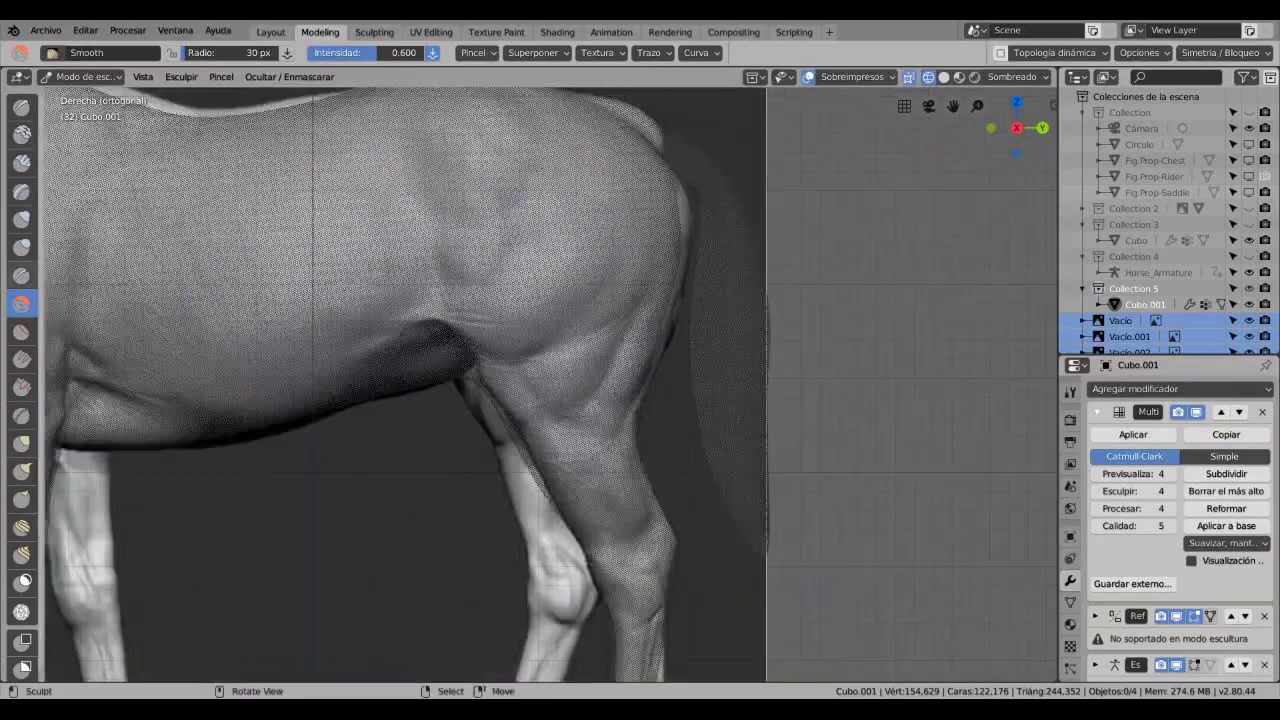
pyautogui.hotkey('shift', 'c')
pyautogui.scroll(3, 420, 380)
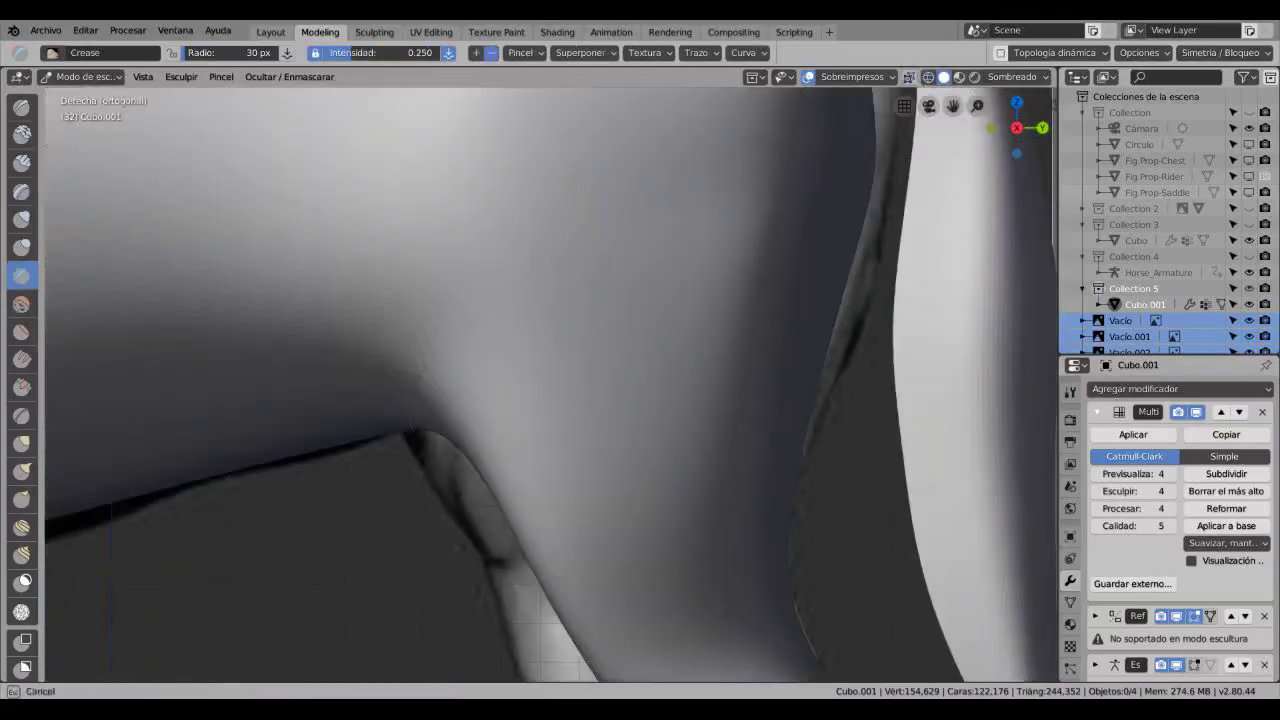
pyautogui.click(644, 52)
pyautogui.click(757, 118)
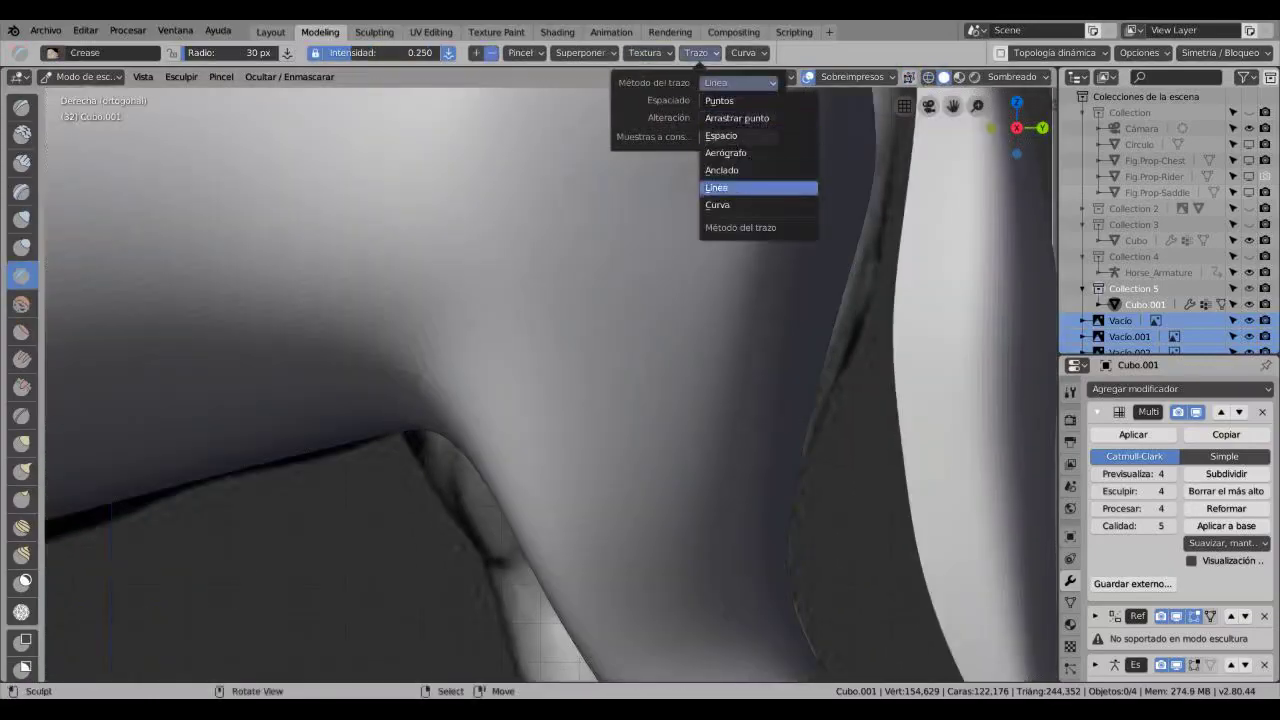
pyautogui.click(757, 189)
pyautogui.click(683, 52)
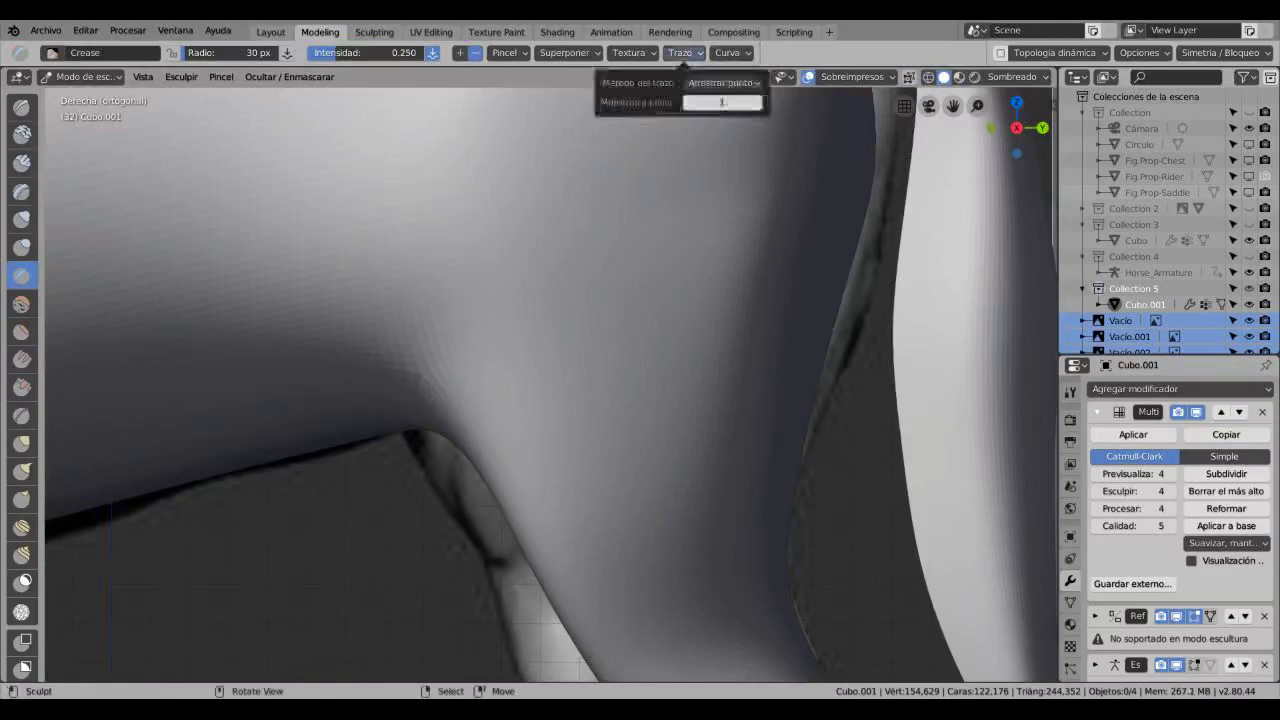
pyautogui.click(723, 85)
pyautogui.click(740, 195)
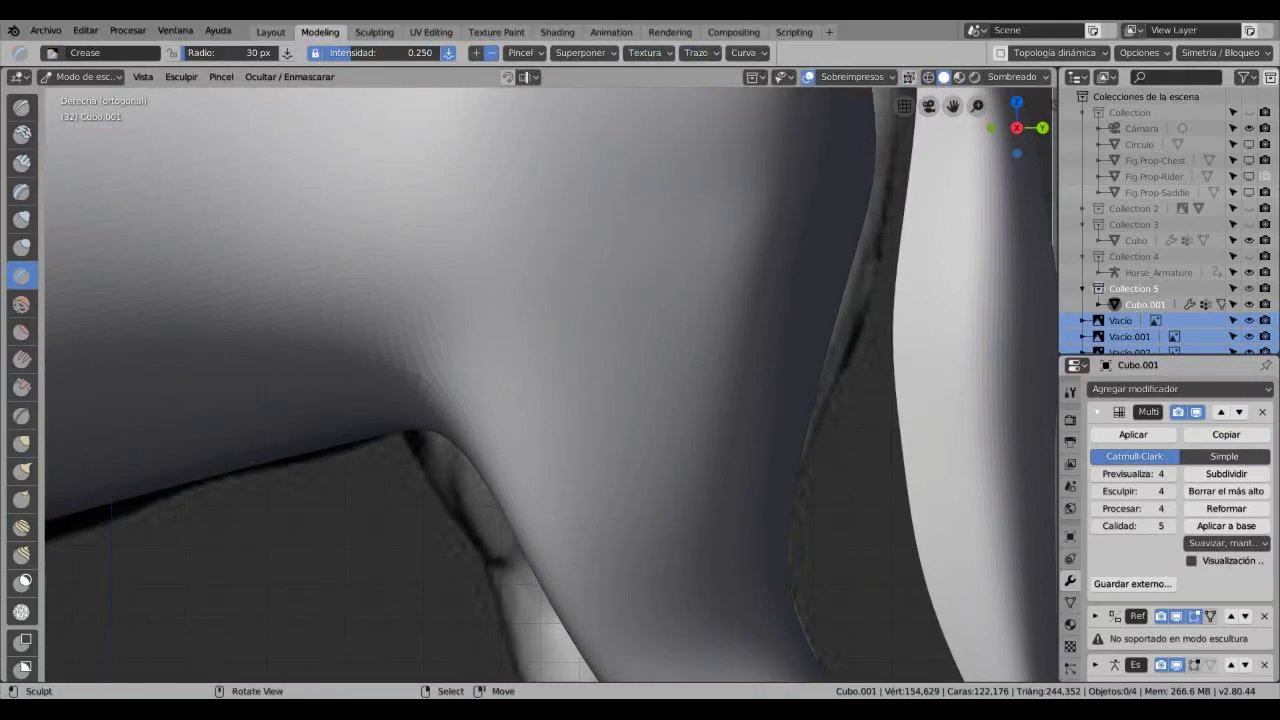
pyautogui.click(697, 52)
pyautogui.click(740, 83)
pyautogui.click(716, 187)
pyautogui.click(697, 52)
pyautogui.click(740, 83)
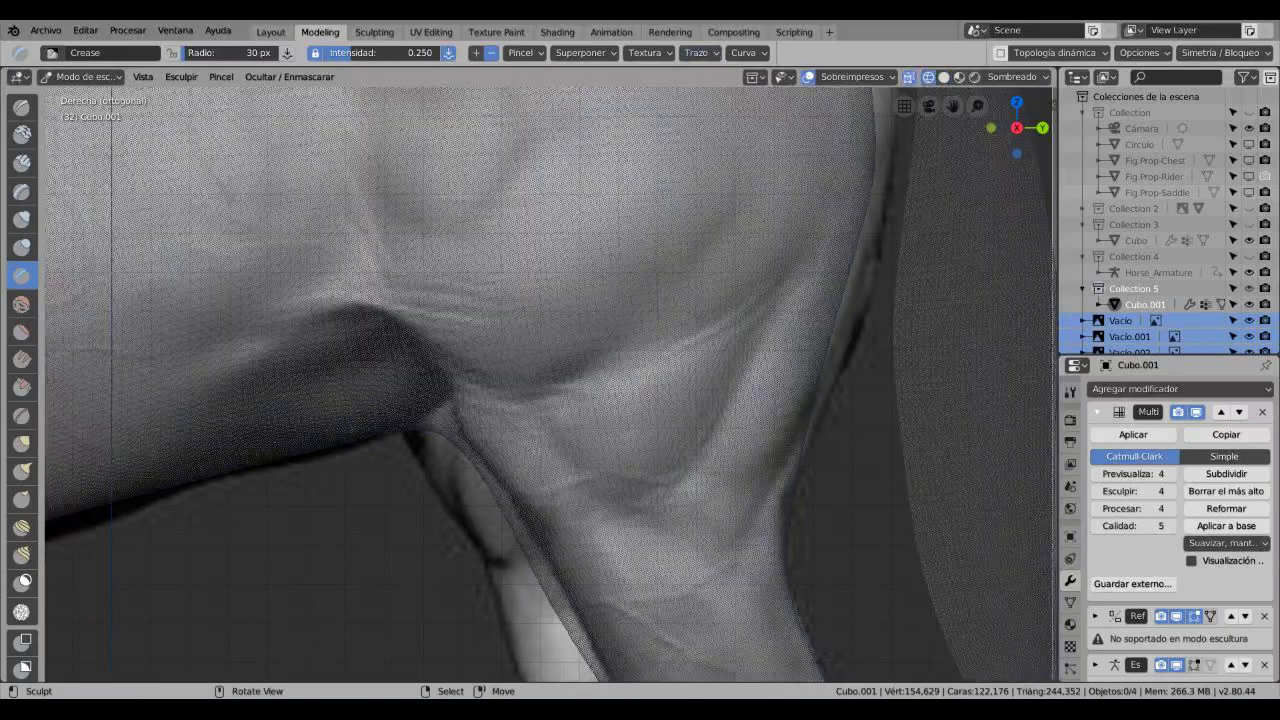
# - Try a crease in the flank where the belly meets the hind leg, checking its position against the reference in wireframe
pyautogui.hotkey('shift', 'z')
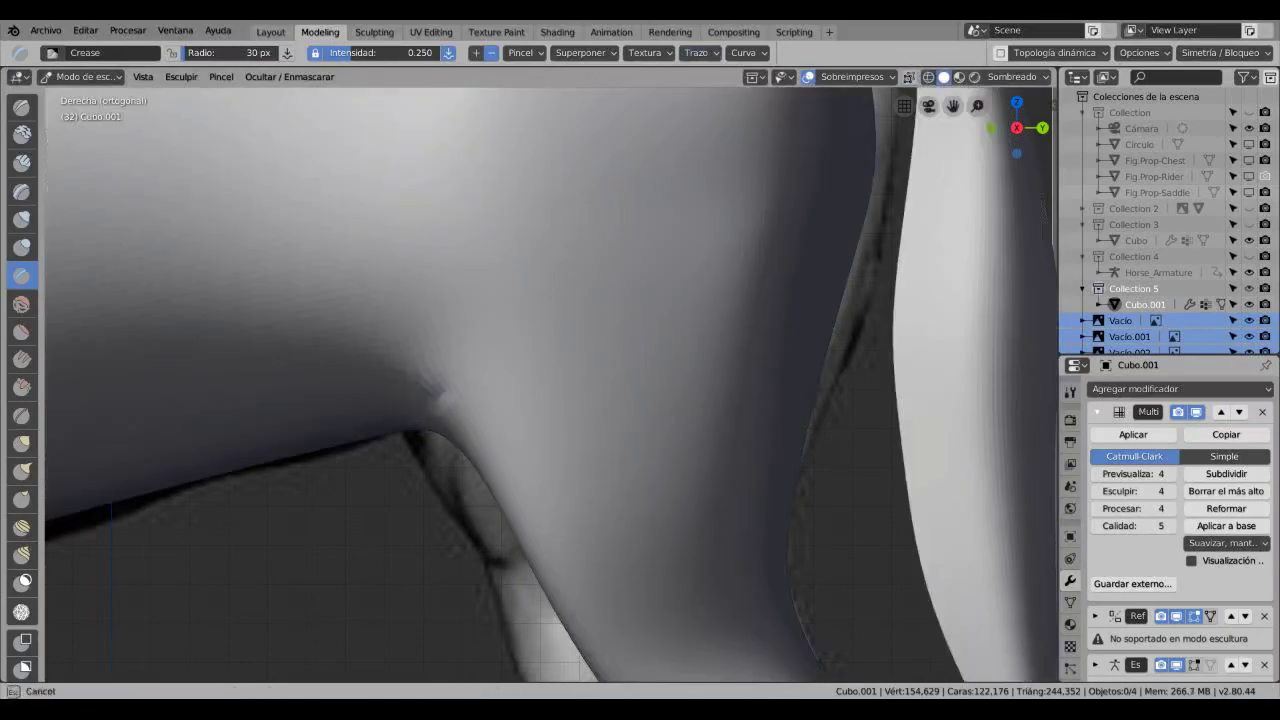
pyautogui.hotkey('shift', 'z')
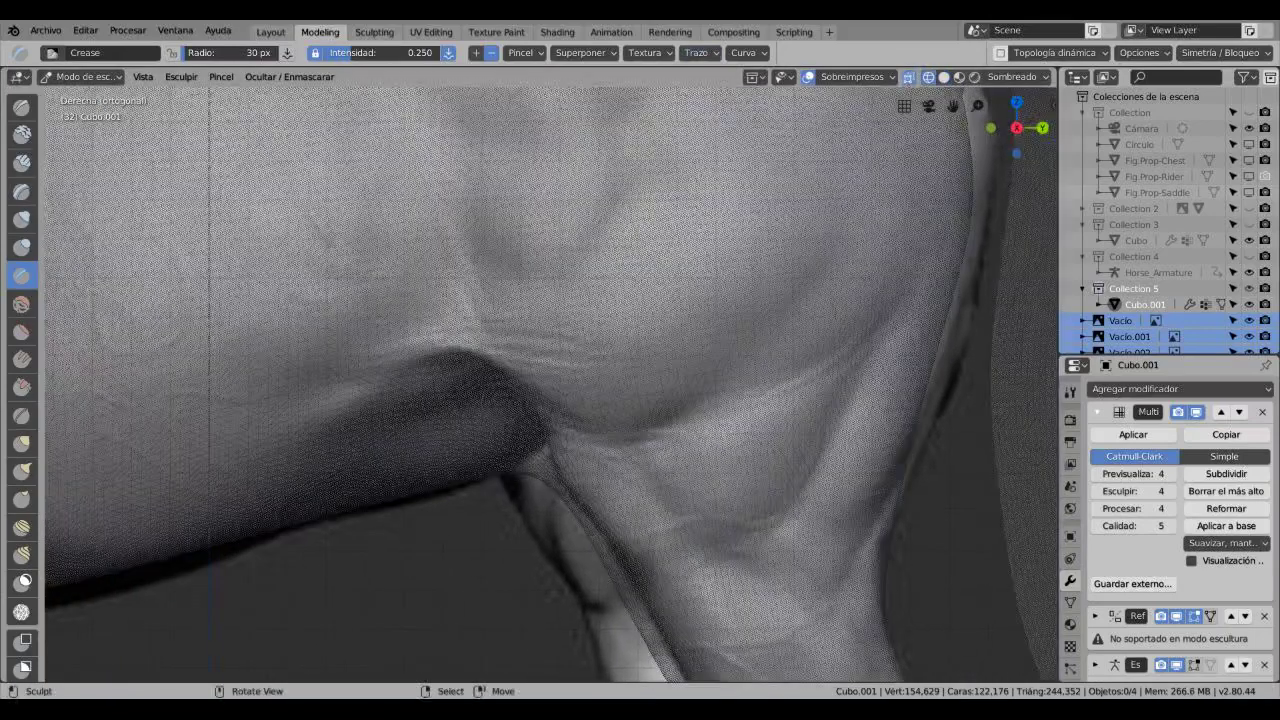
pyautogui.hotkey('shift', 'z')
pyautogui.keyDown('shift'); pyautogui.moveTo(536, 431); pyautogui.dragTo(580, 432); pyautogui.keyUp('shift')
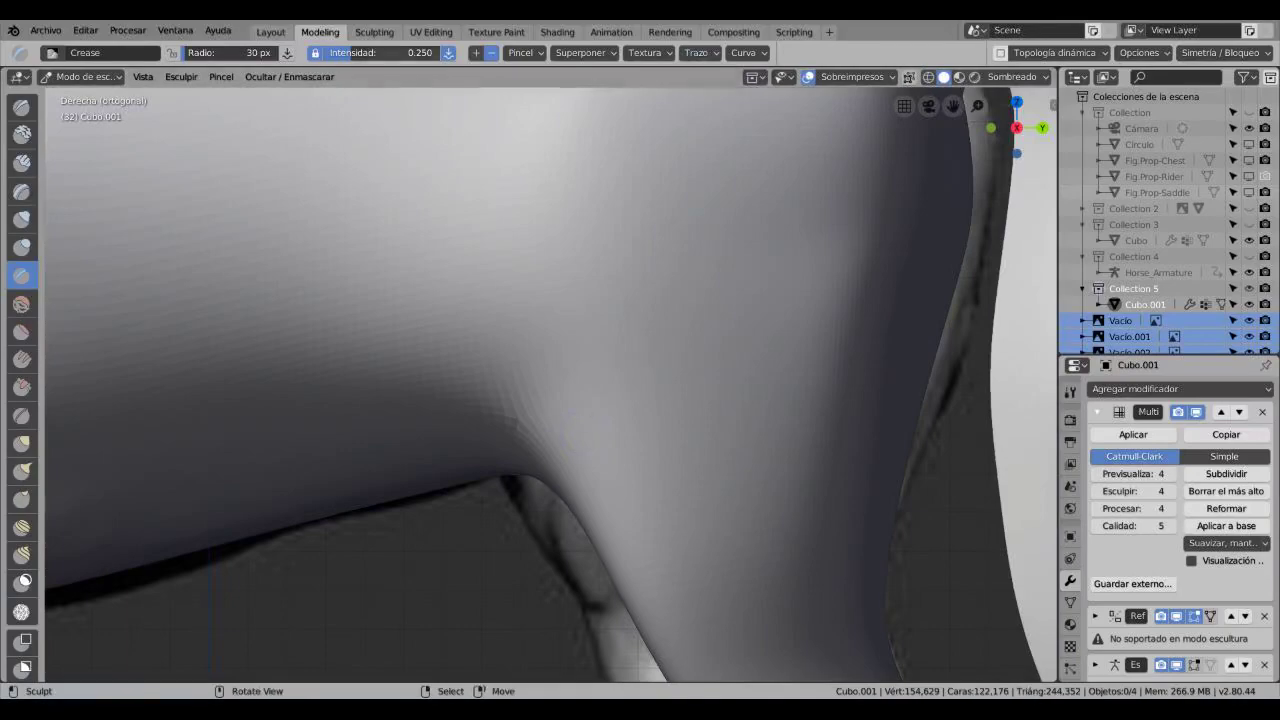
# - Crease a short flank fold just ahead of the hind leg at strength 0.250, following the reference seen through the wireframe
pyautogui.scroll(-5, 580, 432)
pyautogui.hotkey('shift', 'z')
pyautogui.hotkey('shift', 'z')
pyautogui.hotkey('shift', 'z')
pyautogui.hotkey('shift', 'z')
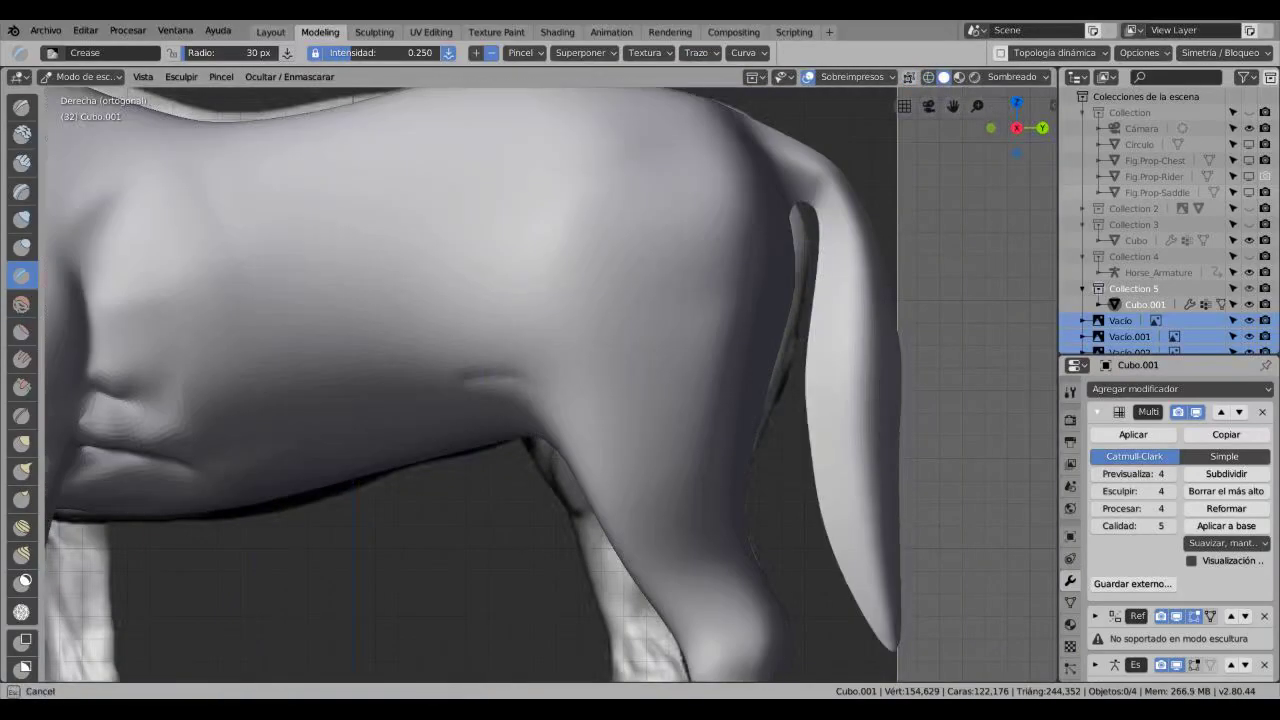
# - Crease the muscle boundaries across the upper thigh and down toward the stifle, checking them against the reference in wireframe
pyautogui.hotkey('shift', 'z')
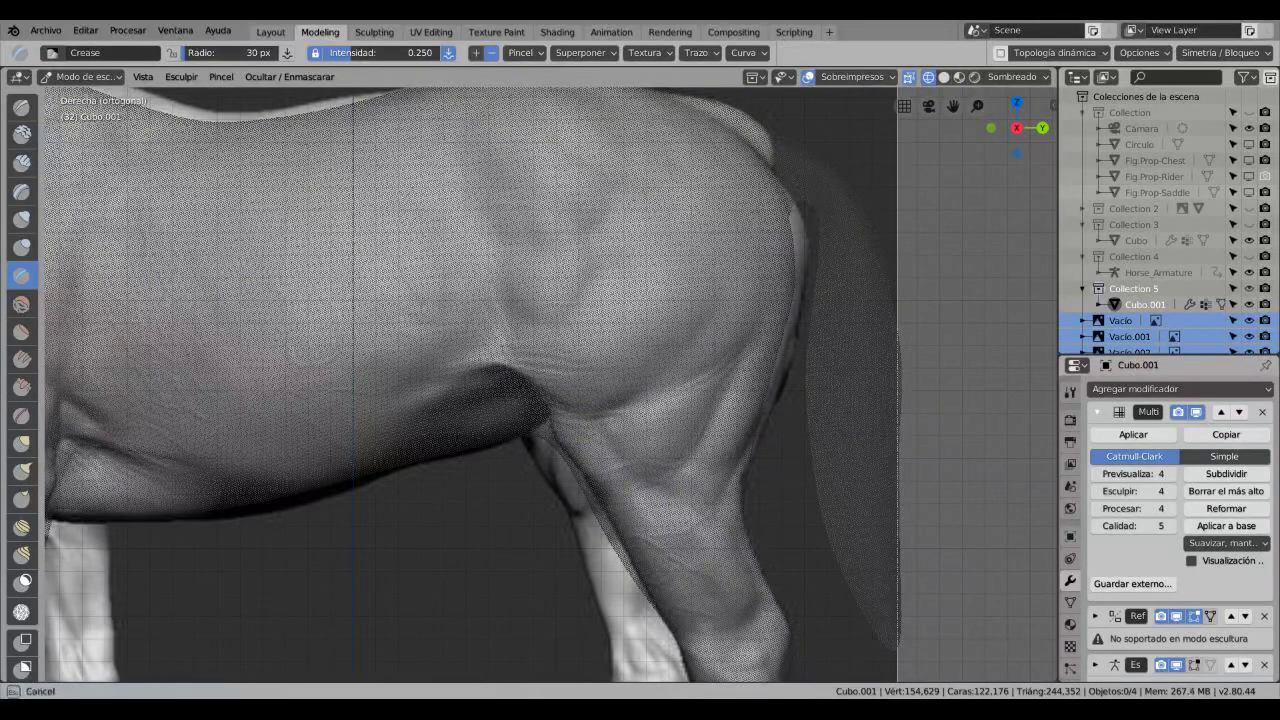
pyautogui.hotkey('ctrl', 'z')
pyautogui.hotkey('ctrl', 'shift', 'z')
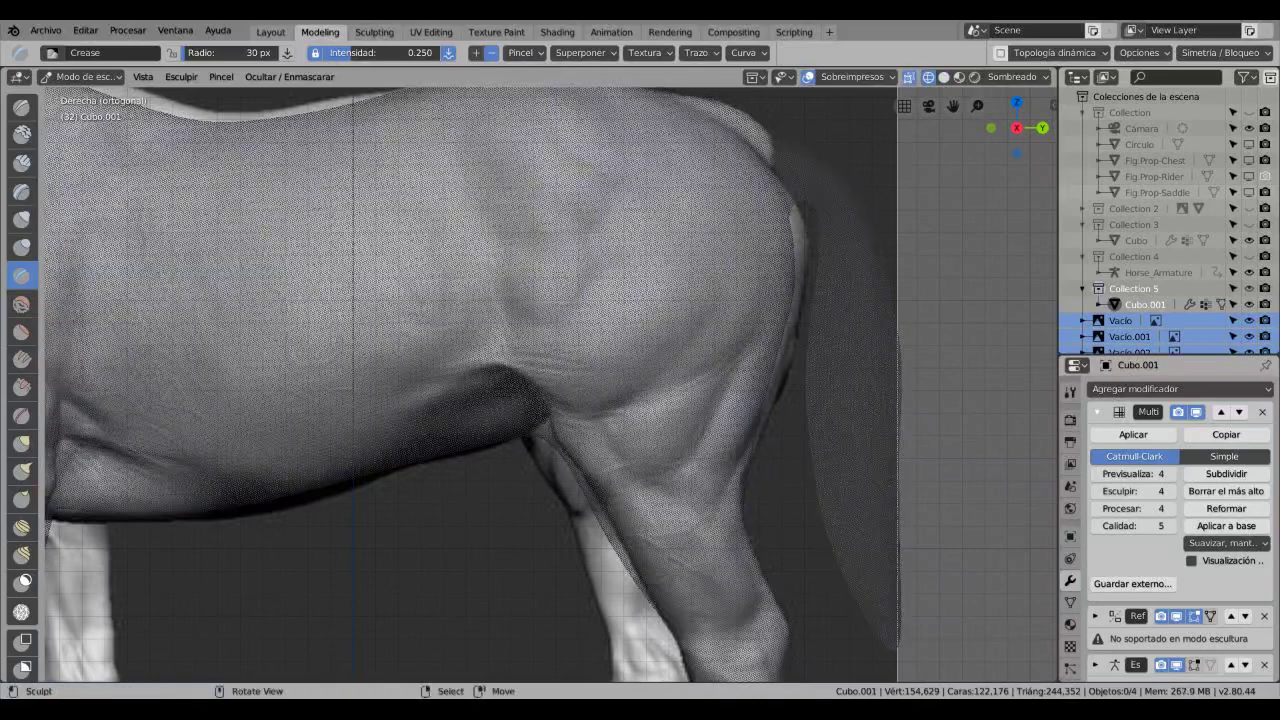
pyautogui.hotkey('ctrl', 'z')
pyautogui.hotkey('ctrl', 'shift', 'z')
pyautogui.hotkey('ctrl', 'z')
pyautogui.hotkey('ctrl', 'shift', 'z')
pyautogui.hotkey('ctrl', 'z')
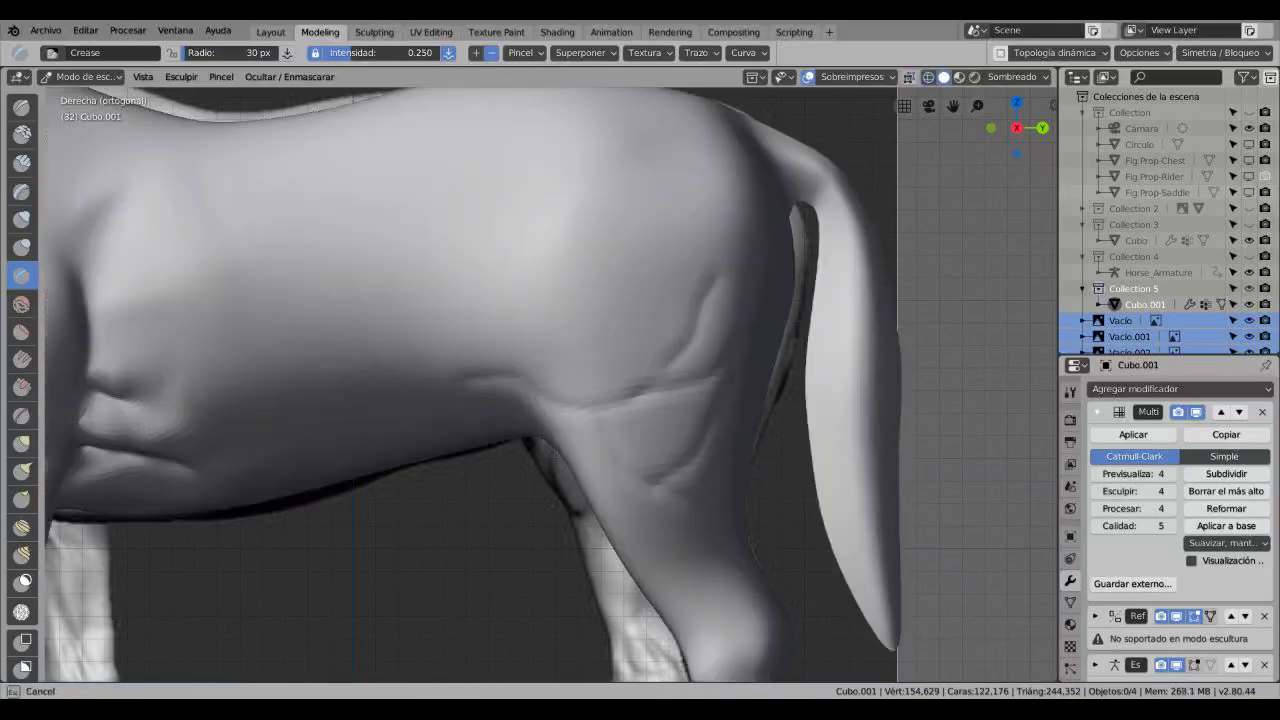
pyautogui.hotkey('ctrl', 'shift', 'z')
pyautogui.hotkey('ctrl', 'z')
# - Build up the muscle above the flank fold and across the upper thigh with the Clay brush at strength 0.500, radius 30 px
pyautogui.press('c')
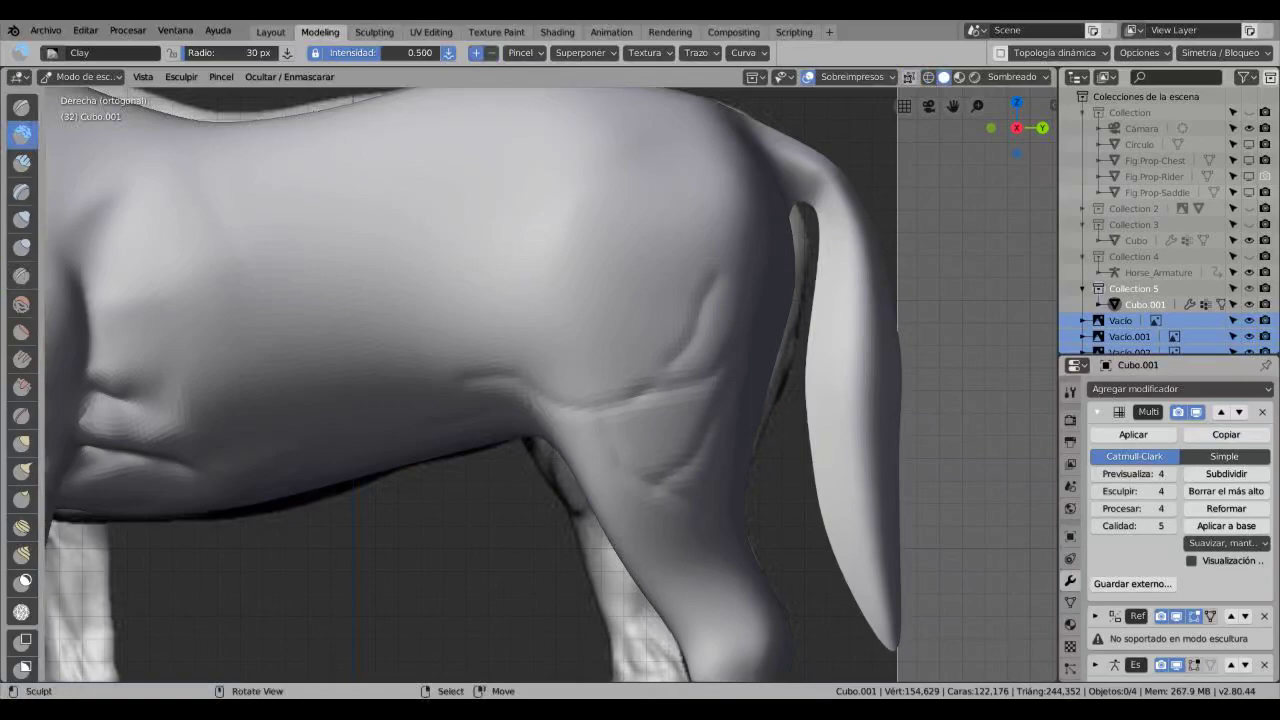
pyautogui.hotkey('ctrl', 'shift', 'z')
pyautogui.hotkey('ctrl', 'z')
pyautogui.moveTo(550, 372); pyautogui.dragTo(438, 360)
pyautogui.moveTo(612, 395)
pyautogui.mouseDown()
pyautogui.moveTo(540, 345)
pyautogui.moveTo(585, 355)
pyautogui.moveTo(415, 365)
pyautogui.moveTo(665, 345)
pyautogui.mouseUp()
pyautogui.scroll(-8, 665, 345)
pyautogui.scroll(1, 500, 400)
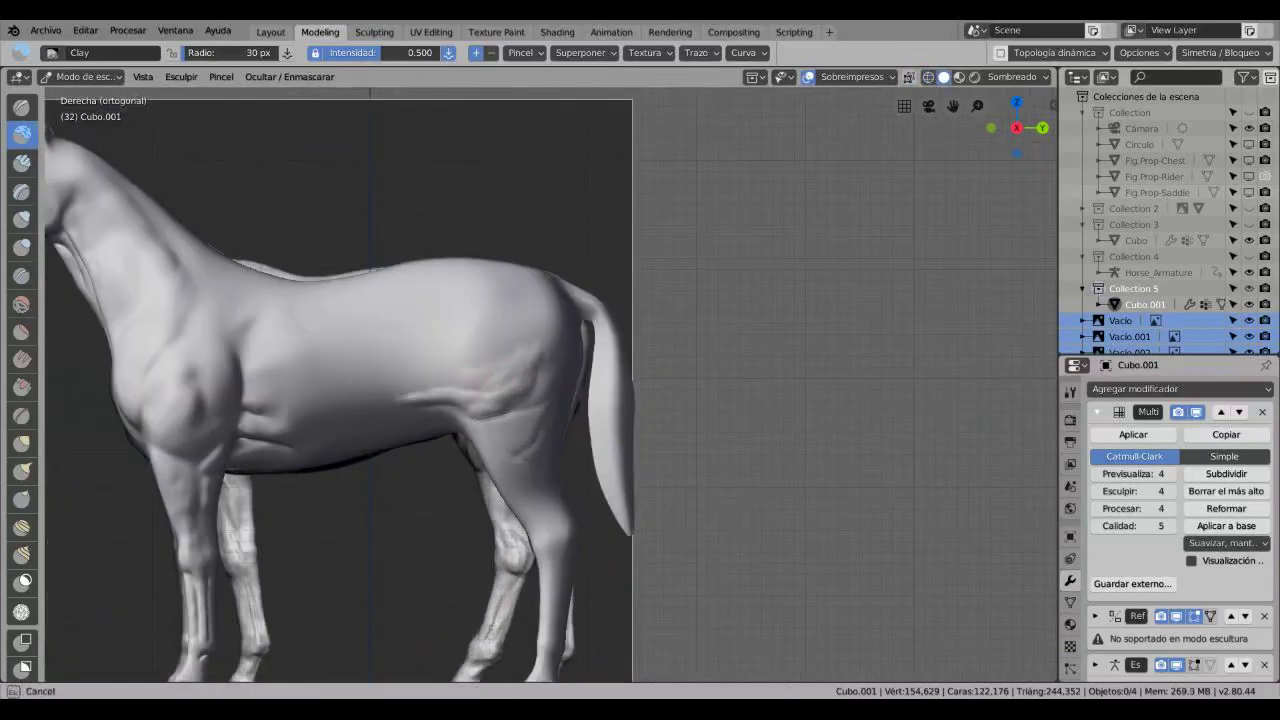
# - Undo the last two clay strokes and add clay volume to the muscles of the rear thigh and stifle
pyautogui.hotkey('ctrl', 'z')
pyautogui.hotkey('ctrl', 'z')
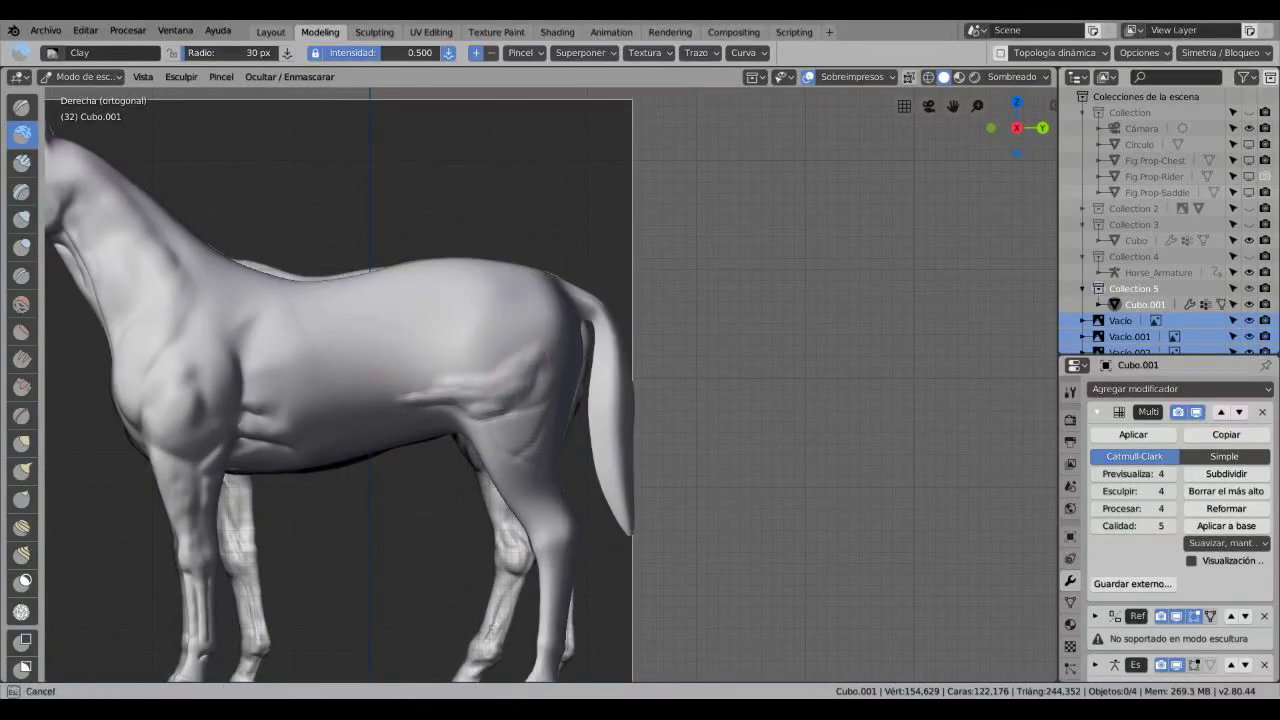
pyautogui.scroll(2, 500, 445)
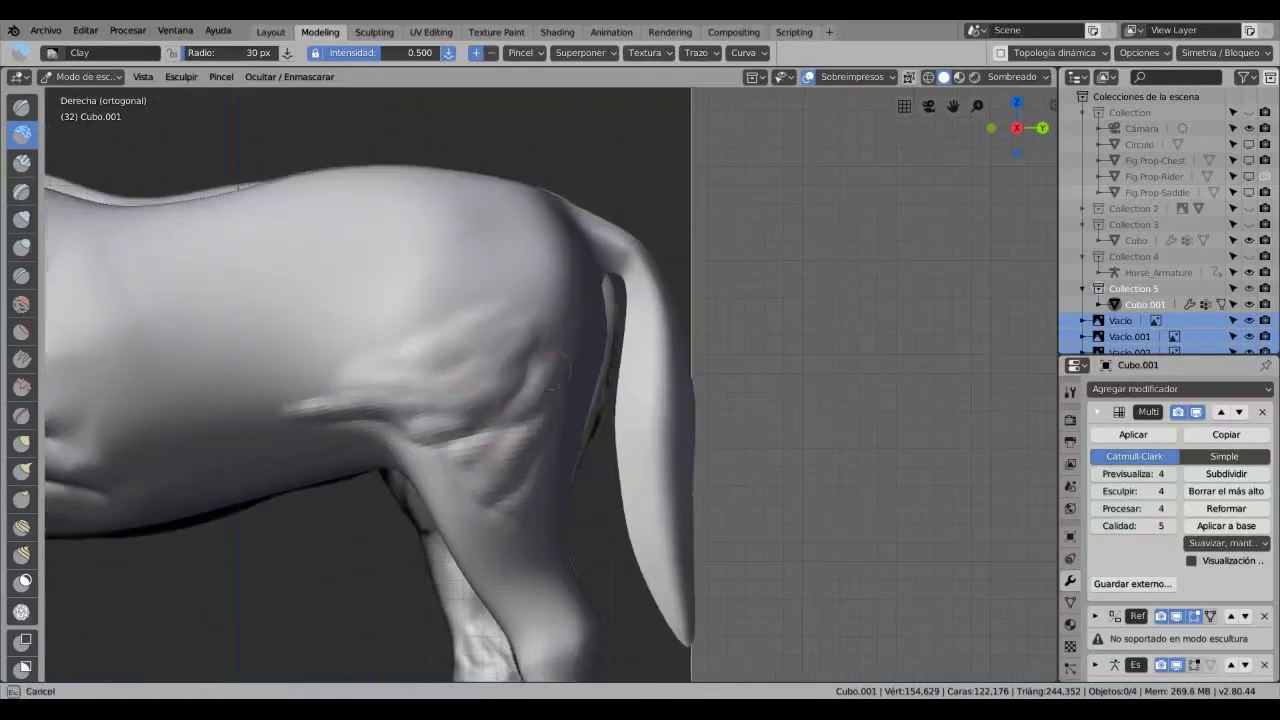
pyautogui.moveTo(500, 445)
pyautogui.keyDown('shift'); pyautogui.mouseDown(button='middle')
pyautogui.moveTo(550, 360)
pyautogui.moveTo(535, 369)
pyautogui.moveTo(560, 372)
pyautogui.mouseUp(button='middle'); pyautogui.keyUp('shift')
pyautogui.scroll(-3, 550, 380)
pyautogui.scroll(-2, 550, 380)
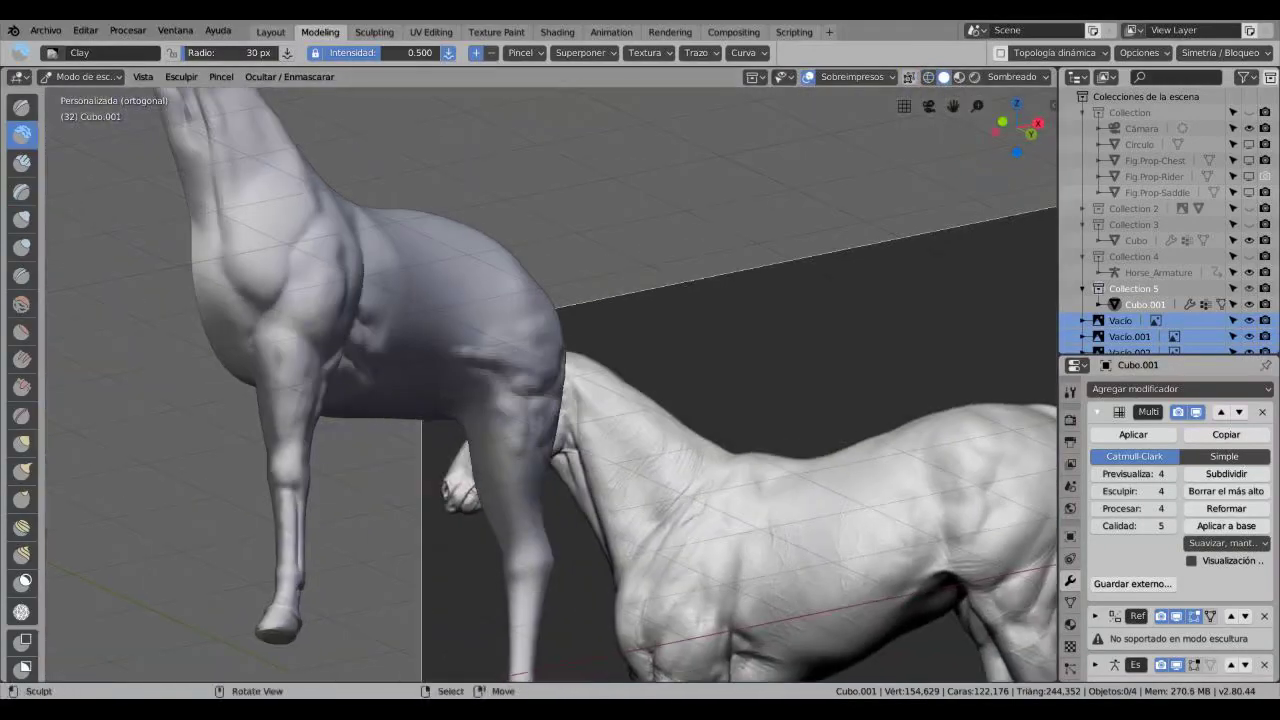
# - Set the Clay brush radius to 60 px and add volume to the hind leg below the stifle
pyautogui.moveTo(230, 52); pyautogui.dragTo(260, 52)
pyautogui.moveTo(560, 372)
pyautogui.mouseDown(button='middle')
pyautogui.moveTo(575, 372)
pyautogui.moveTo(575, 320)
pyautogui.mouseUp(button='middle')
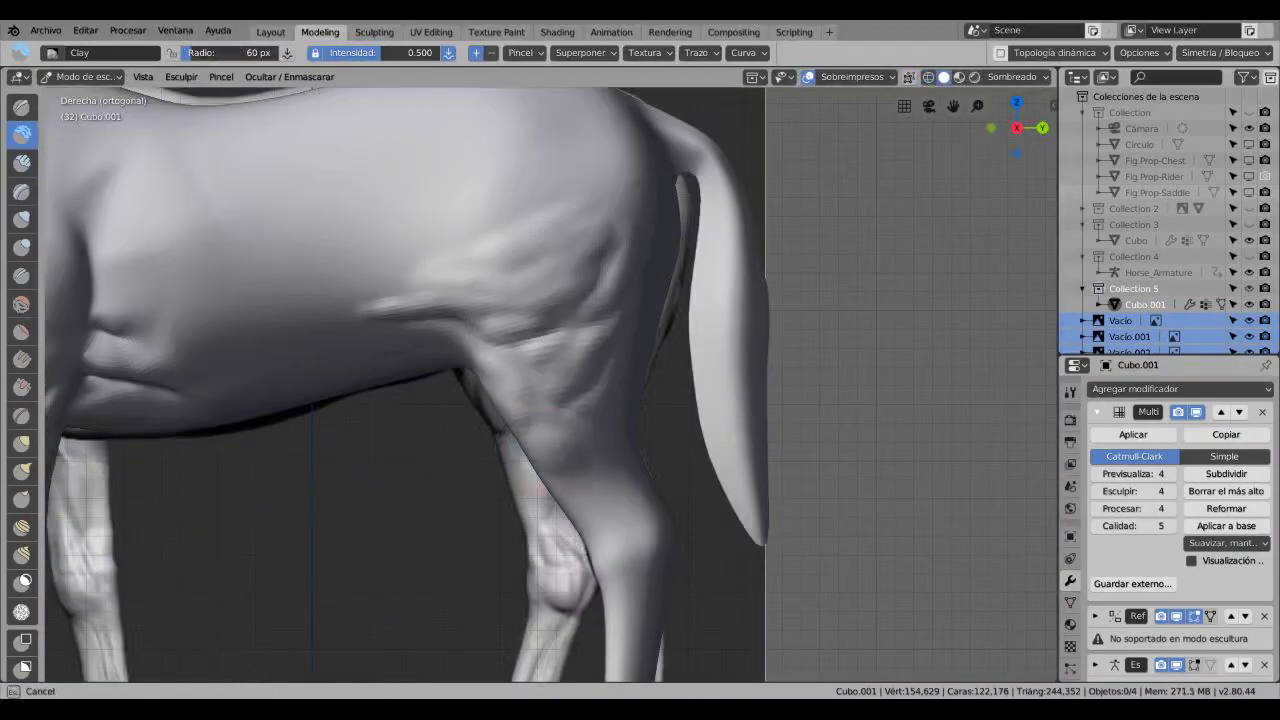
pyautogui.moveTo(575, 480)
pyautogui.mouseDown()
pyautogui.moveTo(605, 505)
pyautogui.moveTo(570, 465)
pyautogui.mouseUp()
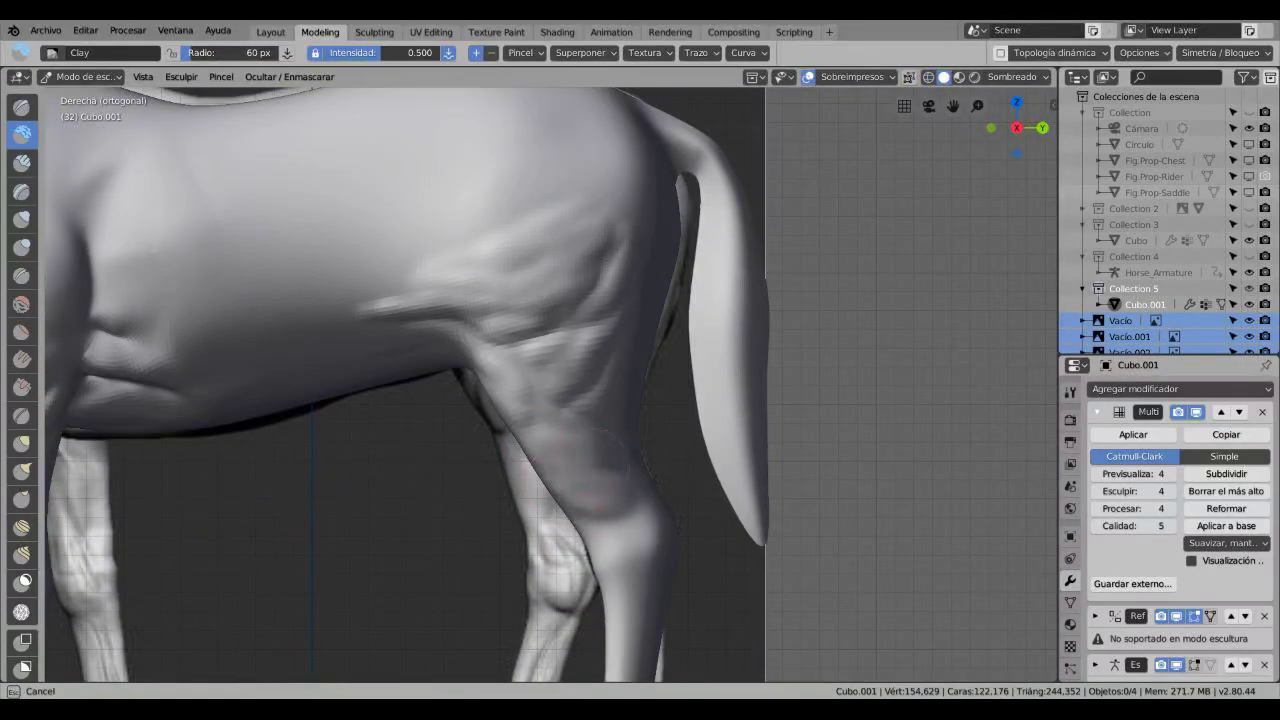
pyautogui.scroll(-5, 600, 440)
pyautogui.scroll(6, 560, 415)
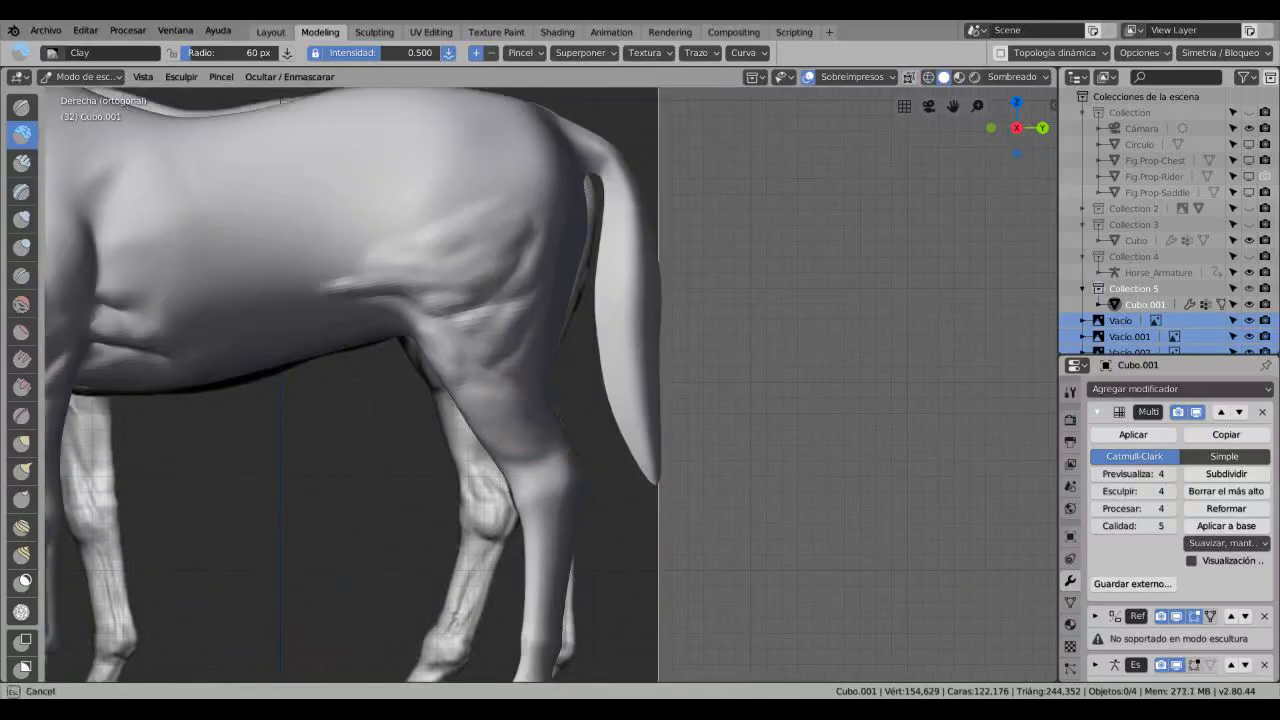
# - Compare the hindquarters with the wireframe reference and soften the built-up thigh muscles with the Smooth brush at strength 0.600
pyautogui.moveTo(470, 380); pyautogui.dragTo(190, 396, button='middle')
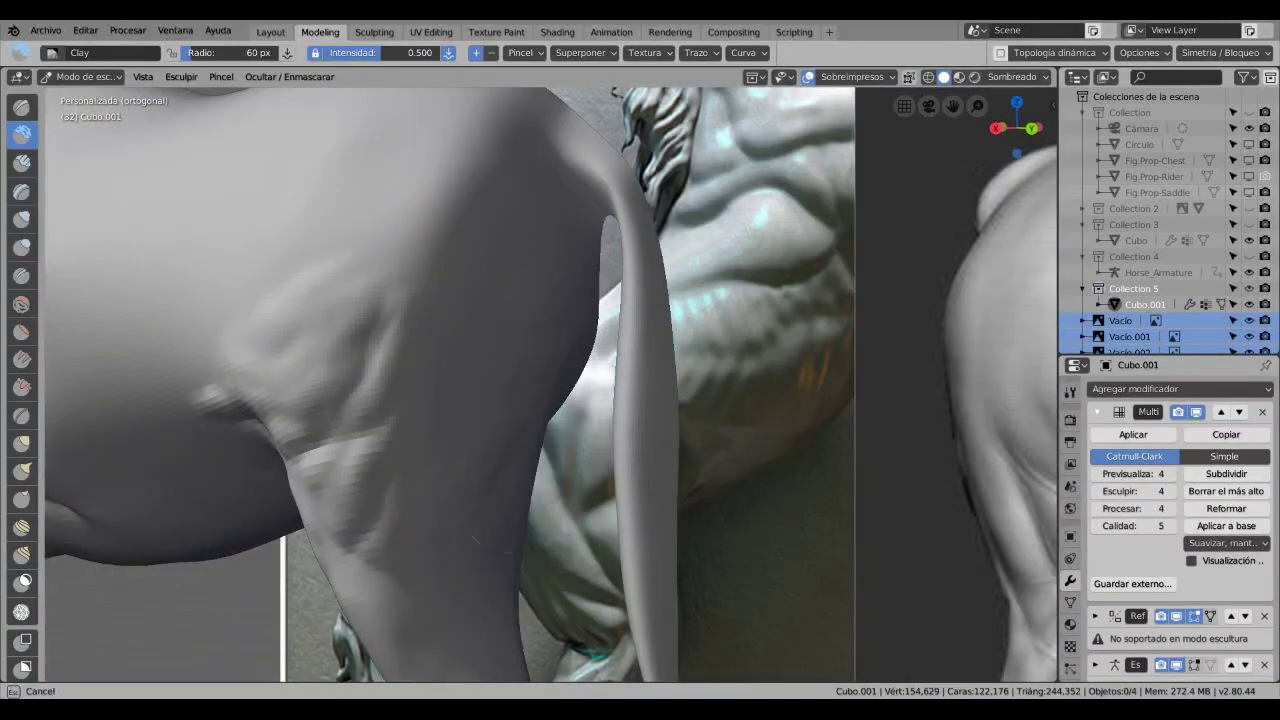
pyautogui.moveTo(190, 396); pyautogui.dragTo(180, 396, button='middle')
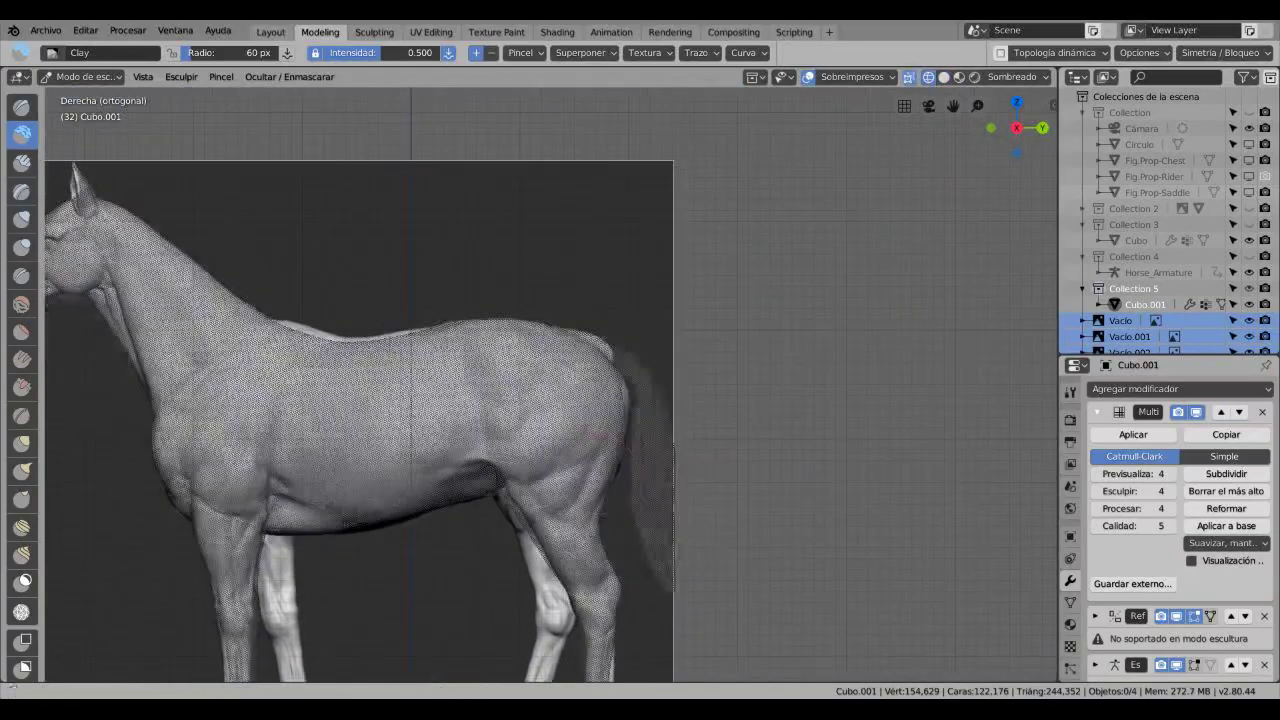
pyautogui.scroll(4, 440, 330)
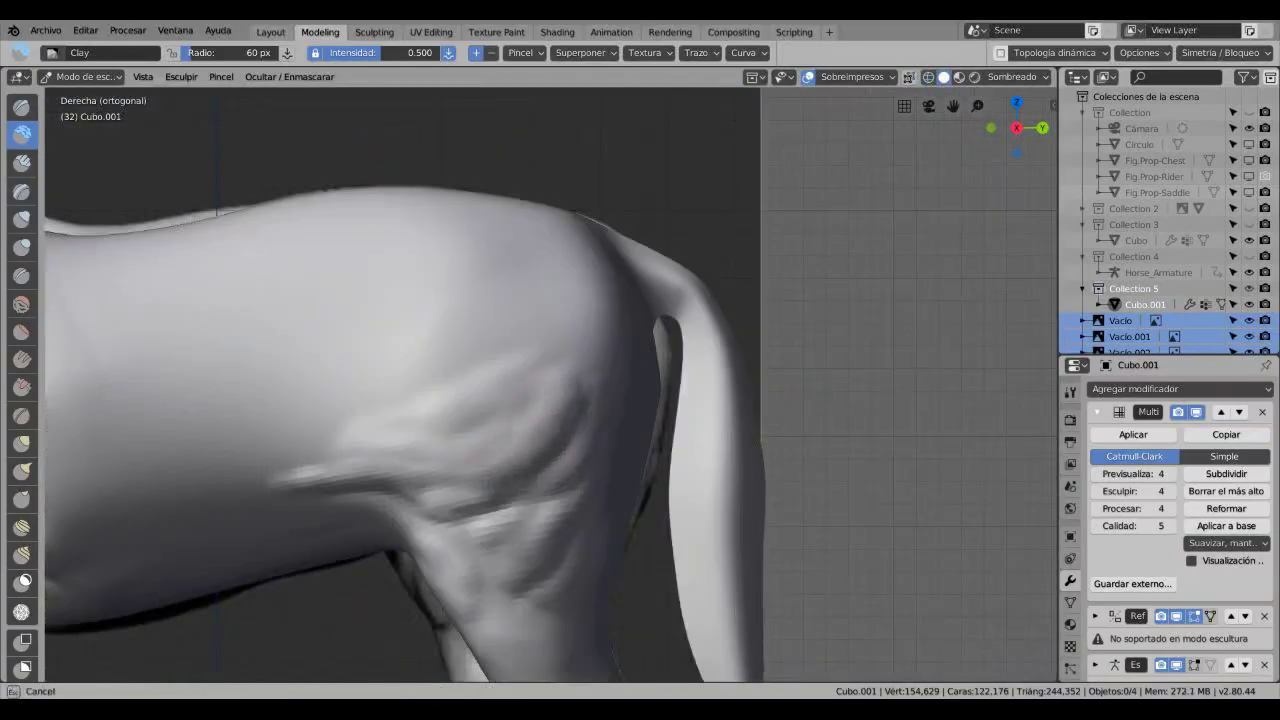
pyautogui.scroll(-4, 440, 460)
pyautogui.press('s')
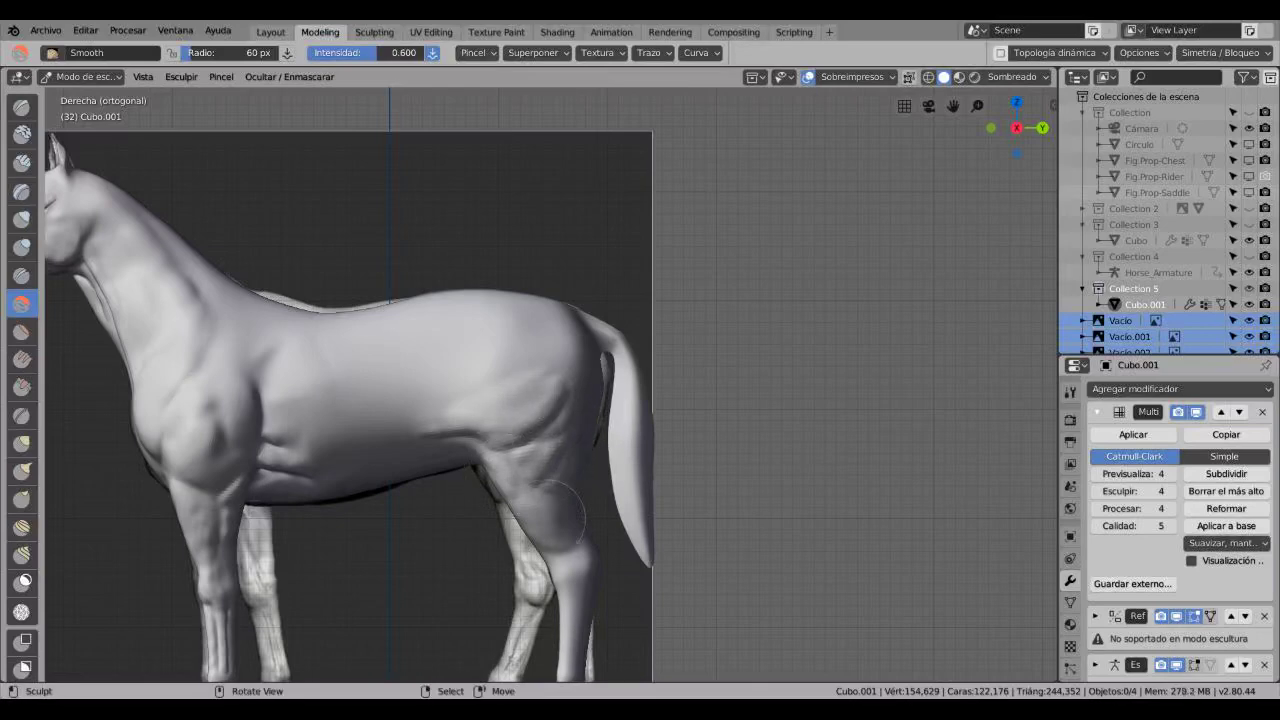
# - Deepen the flank fold and the muscle boundary across the thigh with the Crease brush at strength 0.250, radius 60 px
pyautogui.hotkey('shift', 'c')
pyautogui.scroll(5, 545, 515)
pyautogui.moveTo(240, 440)
pyautogui.mouseDown()
pyautogui.moveTo(400, 455)
pyautogui.moveTo(272, 464)
pyautogui.mouseUp()
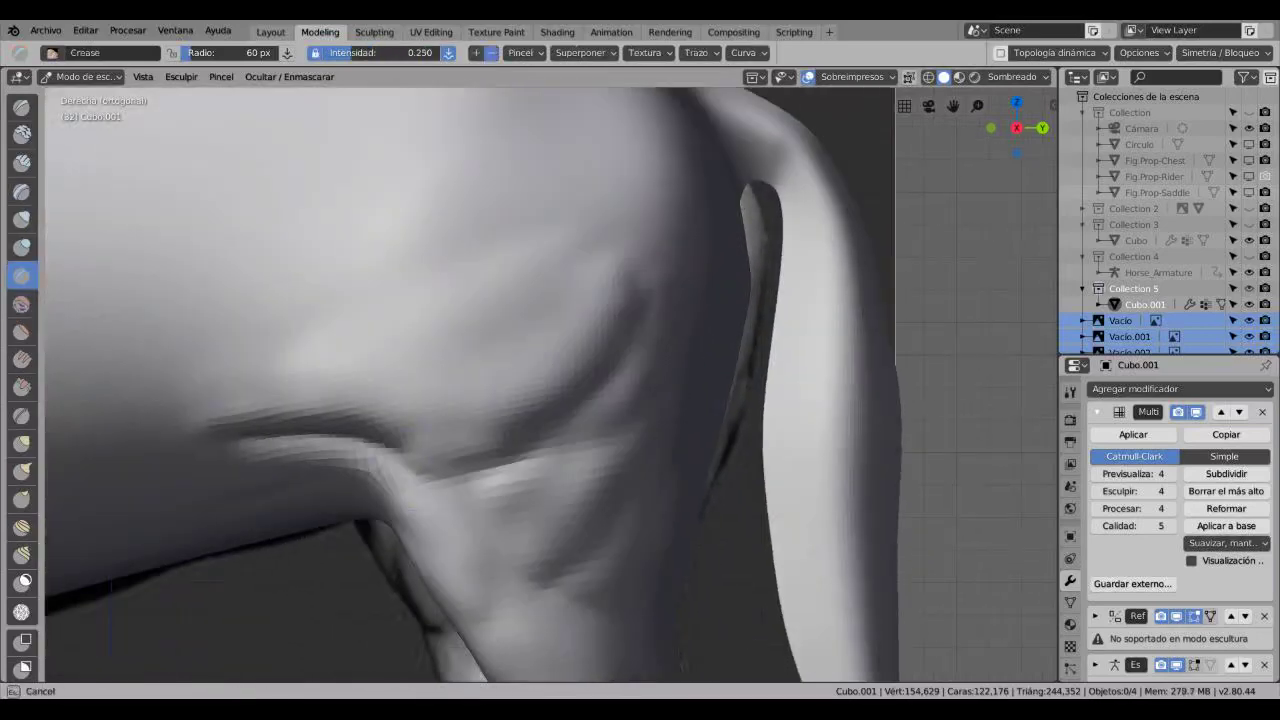
pyautogui.moveTo(410, 470); pyautogui.dragTo(540, 460)
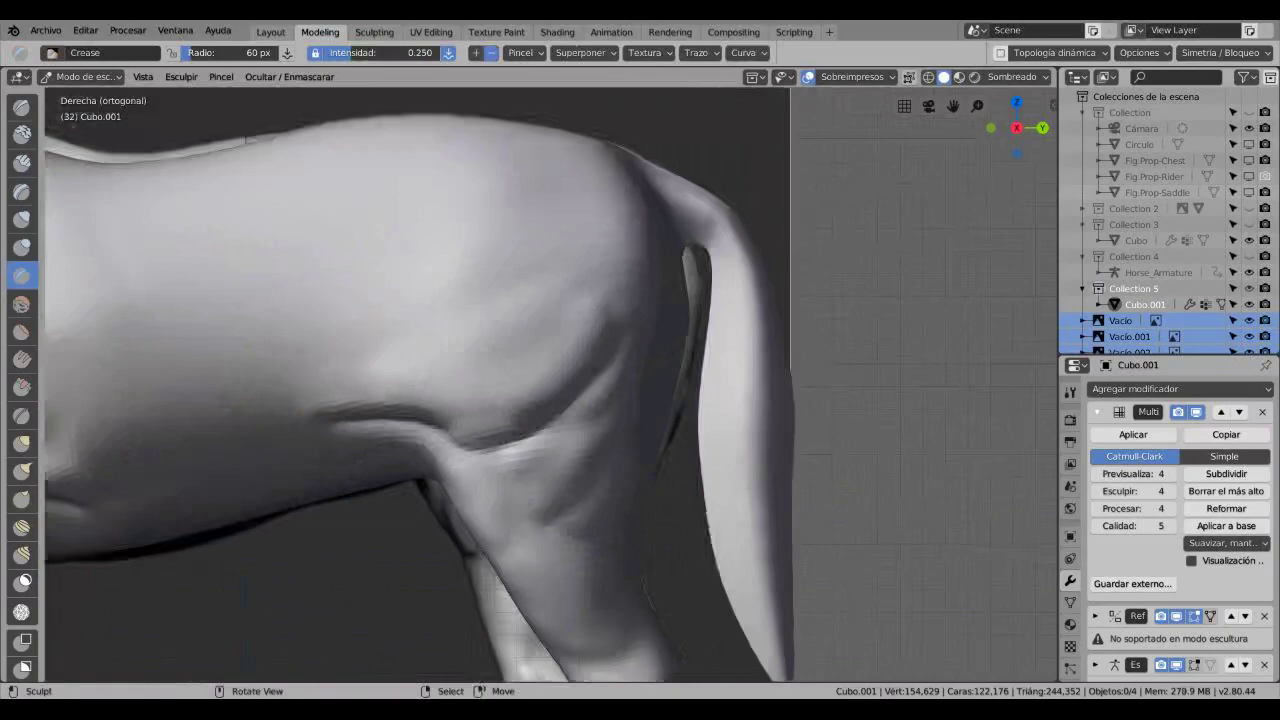
# - Crease additional muscle lines on the rear and lower thigh, following the reference seen through the wireframe
pyautogui.moveTo(560, 400)
pyautogui.mouseDown(button='middle')
pyautogui.moveTo(700, 420)
pyautogui.moveTo(600, 380)
pyautogui.moveTo(680, 360)
pyautogui.moveTo(870, 365)
pyautogui.mouseUp(button='middle')
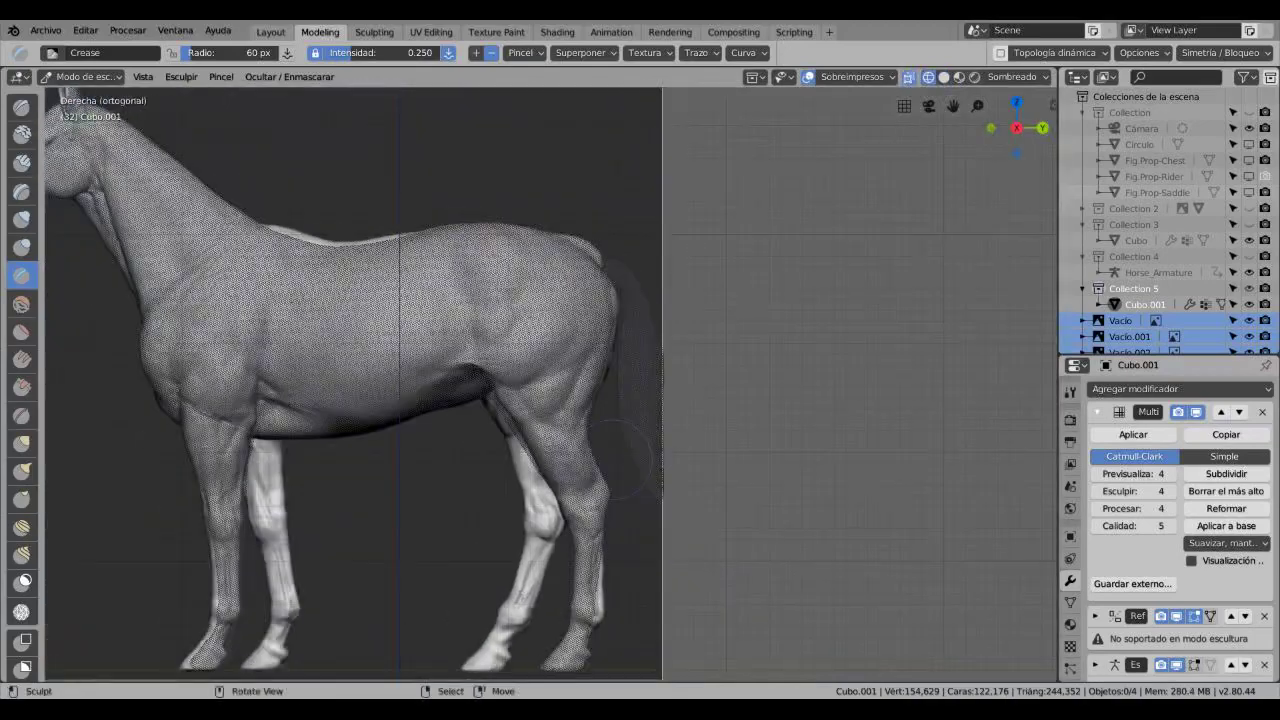
pyautogui.scroll(5, 550, 400)
pyautogui.keyDown('alt'); pyautogui.moveTo(550, 400); pyautogui.dragTo(416, 426, button='middle'); pyautogui.keyUp('alt')
pyautogui.scroll(-6, 575, 440)
pyautogui.scroll(6, 592, 440)
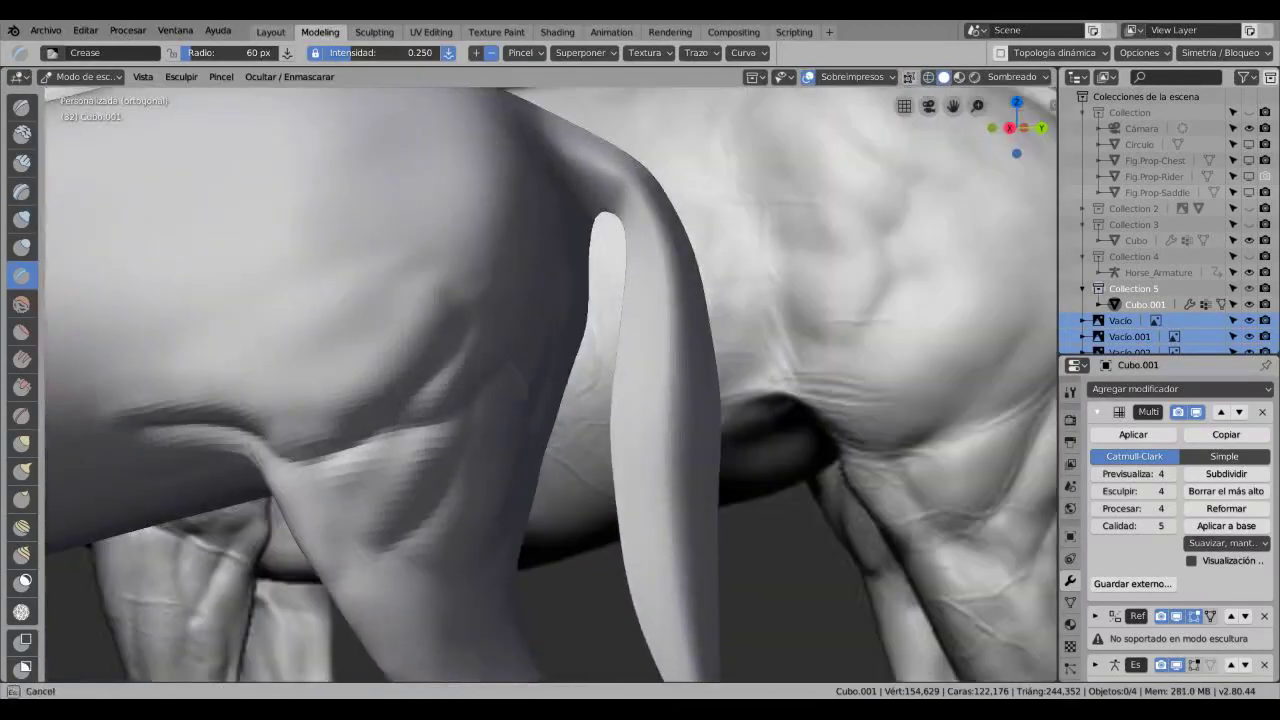
# - Crease the lower edge of the gaskin and the underside of the hock, comparing the hind leg with the reference images
pyautogui.scroll(-10, 550, 385)
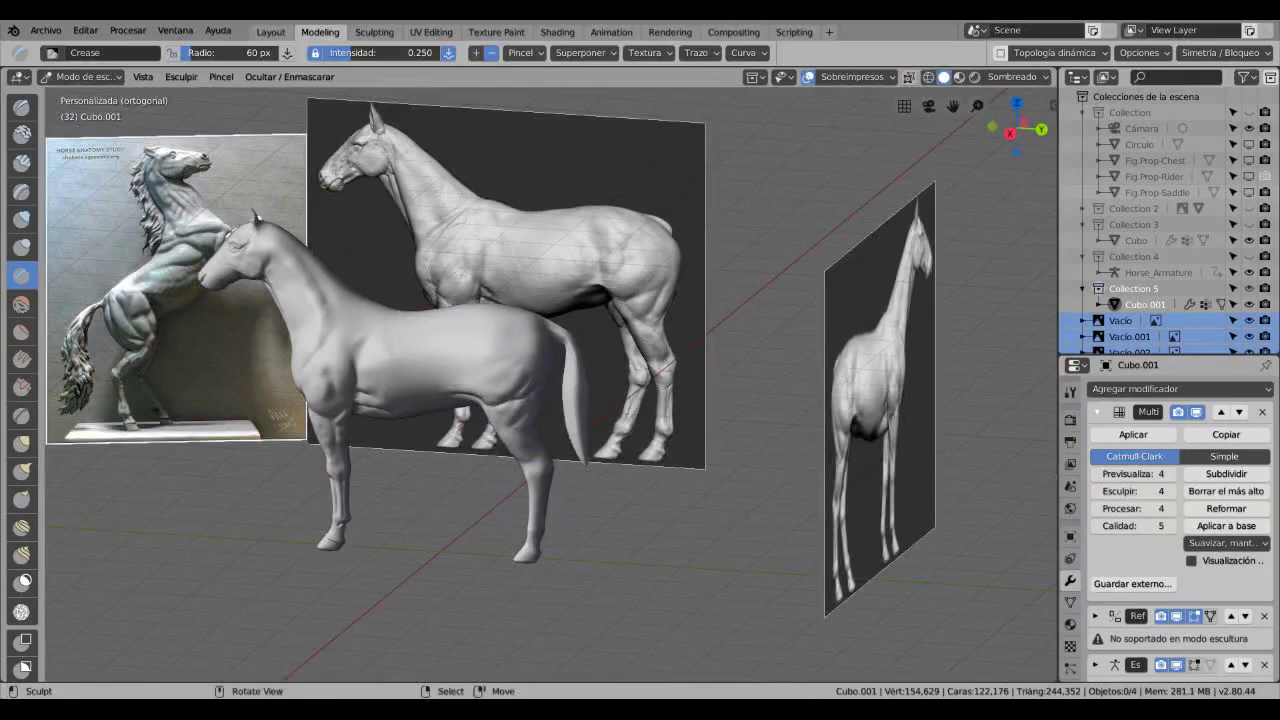
pyautogui.scroll(3, 550, 385)
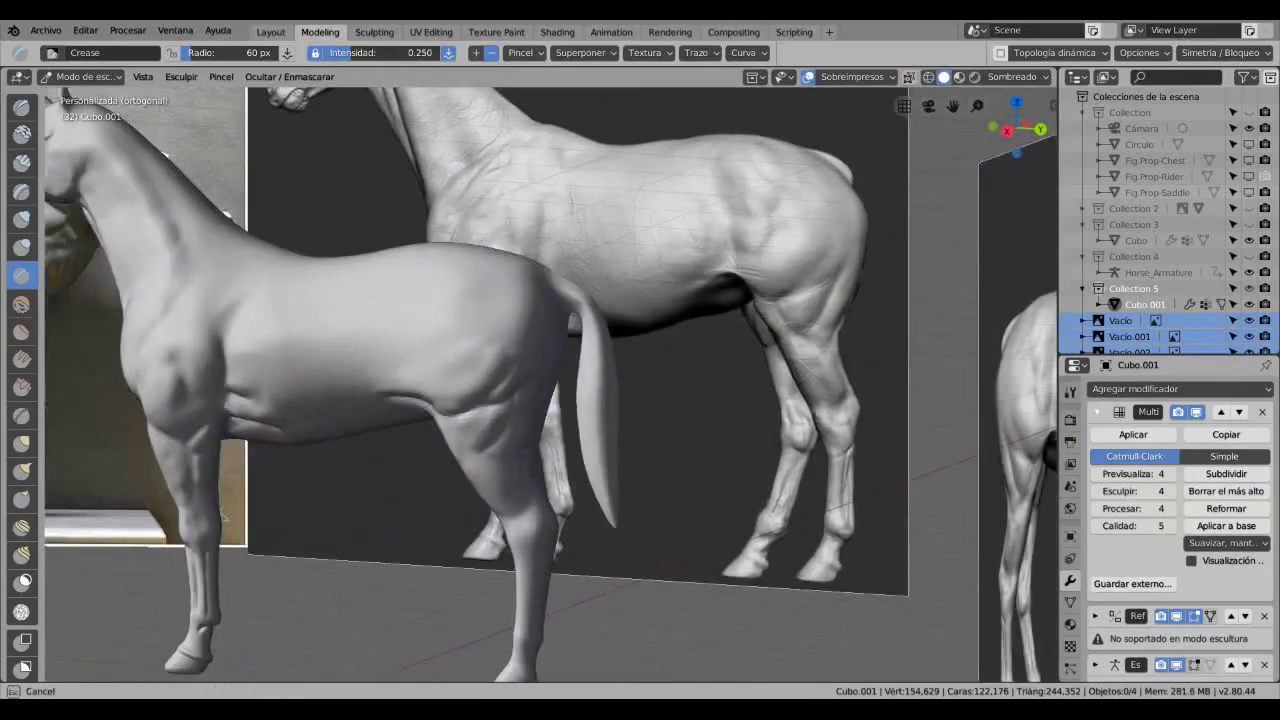
pyautogui.moveTo(550, 385); pyautogui.dragTo(500, 380, button='middle')
pyautogui.scroll(4, 550, 385)
pyautogui.scroll(-1, 550, 385)
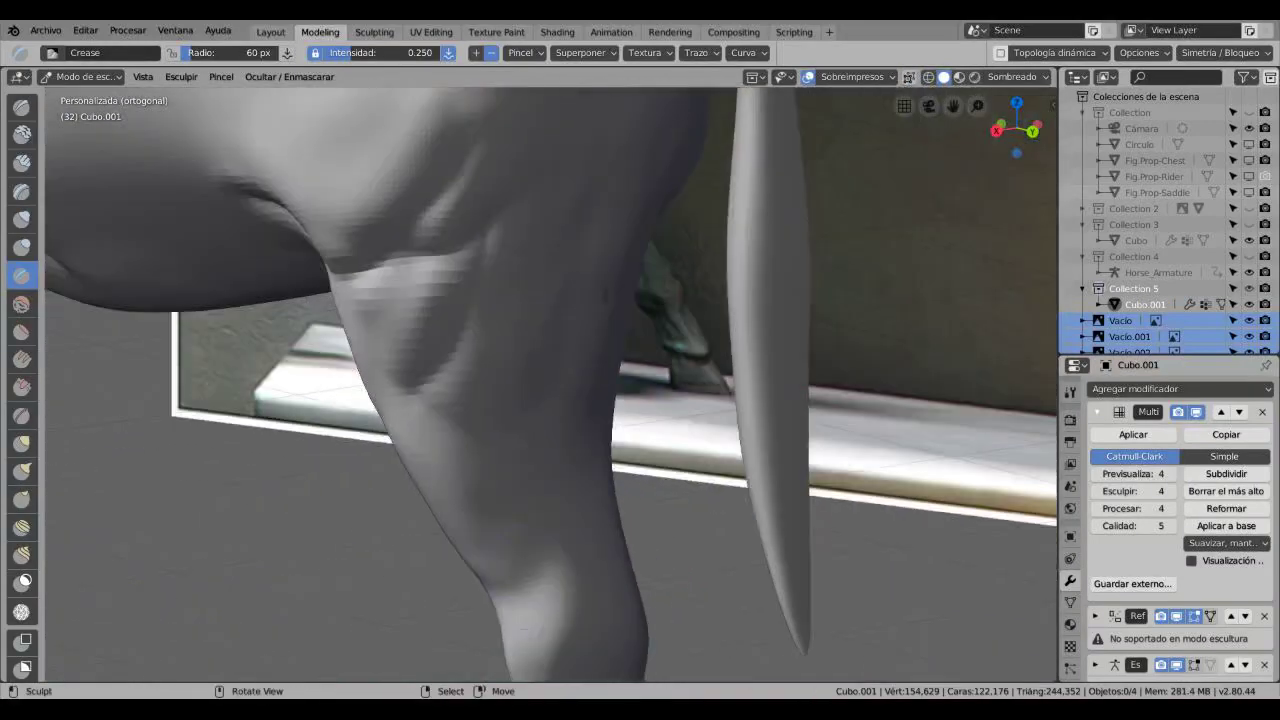
pyautogui.scroll(-3, 550, 385)
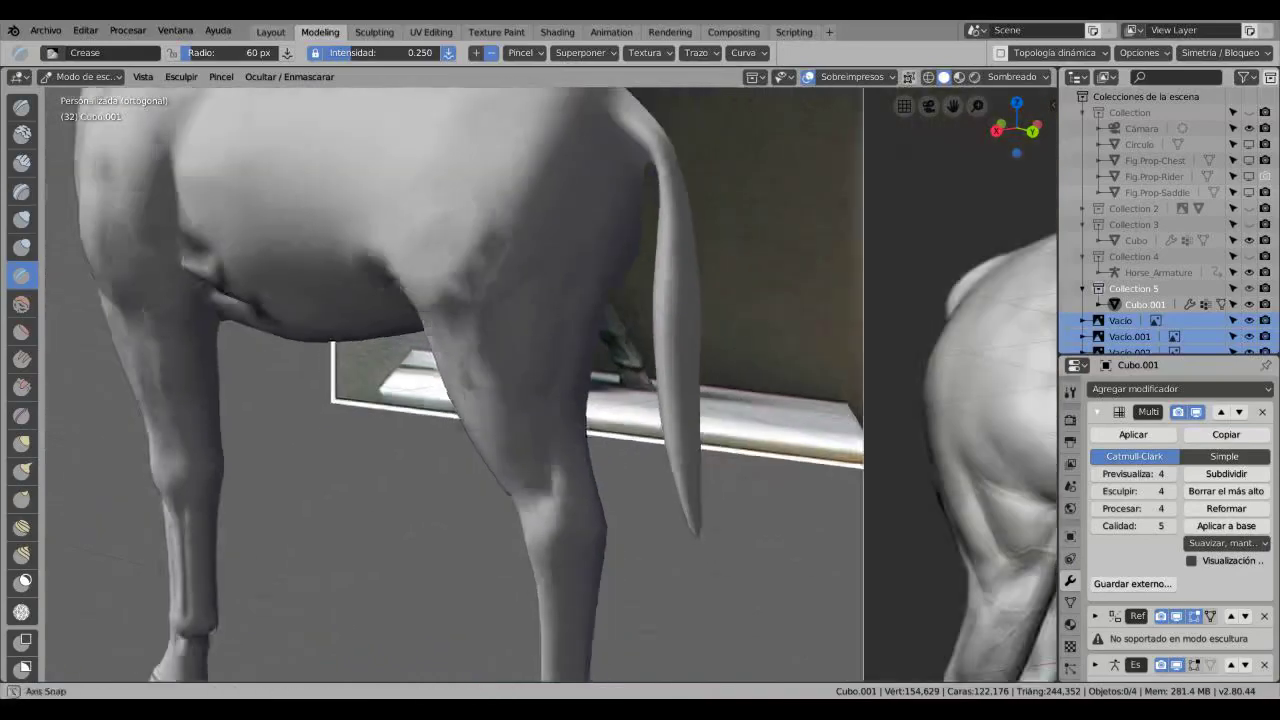
pyautogui.moveTo(550, 385); pyautogui.dragTo(410, 385, button='middle')
pyautogui.scroll(-2, 550, 385)
pyautogui.scroll(4, 470, 420)
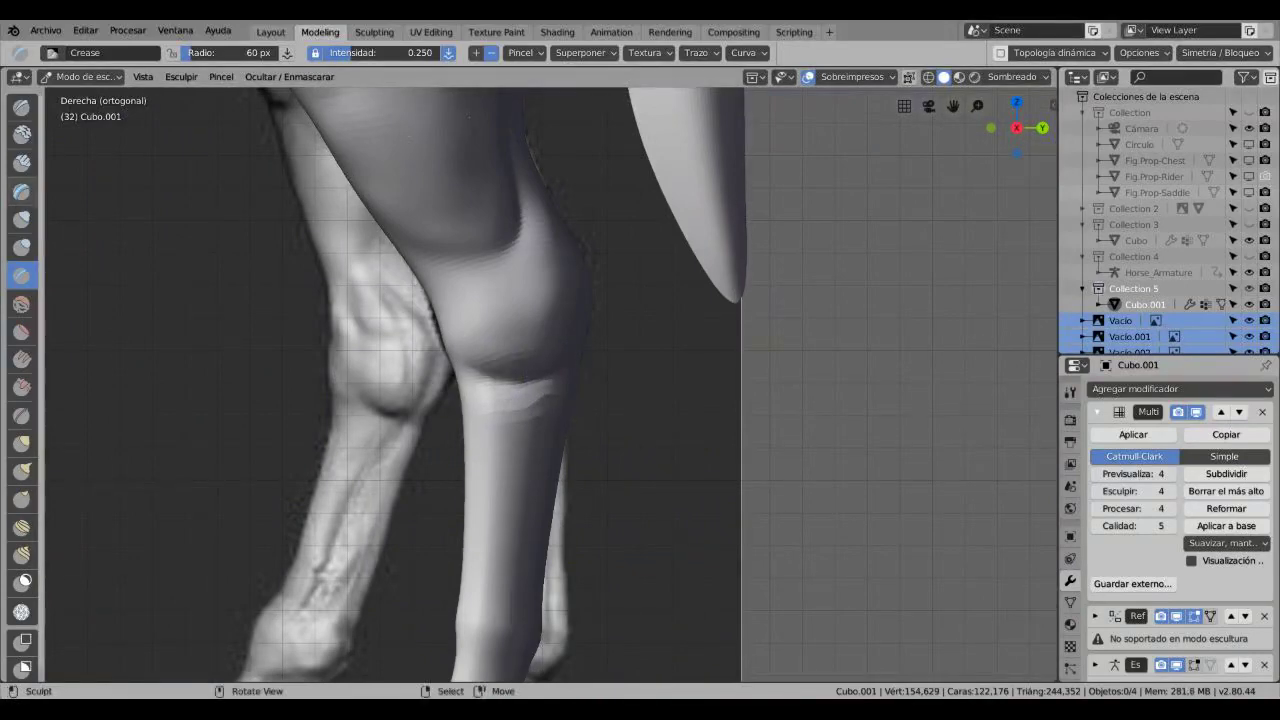
pyautogui.click(21, 162)
pyautogui.moveTo(490, 336); pyautogui.dragTo(530, 332)
pyautogui.hotkey('ctrl', 'z')
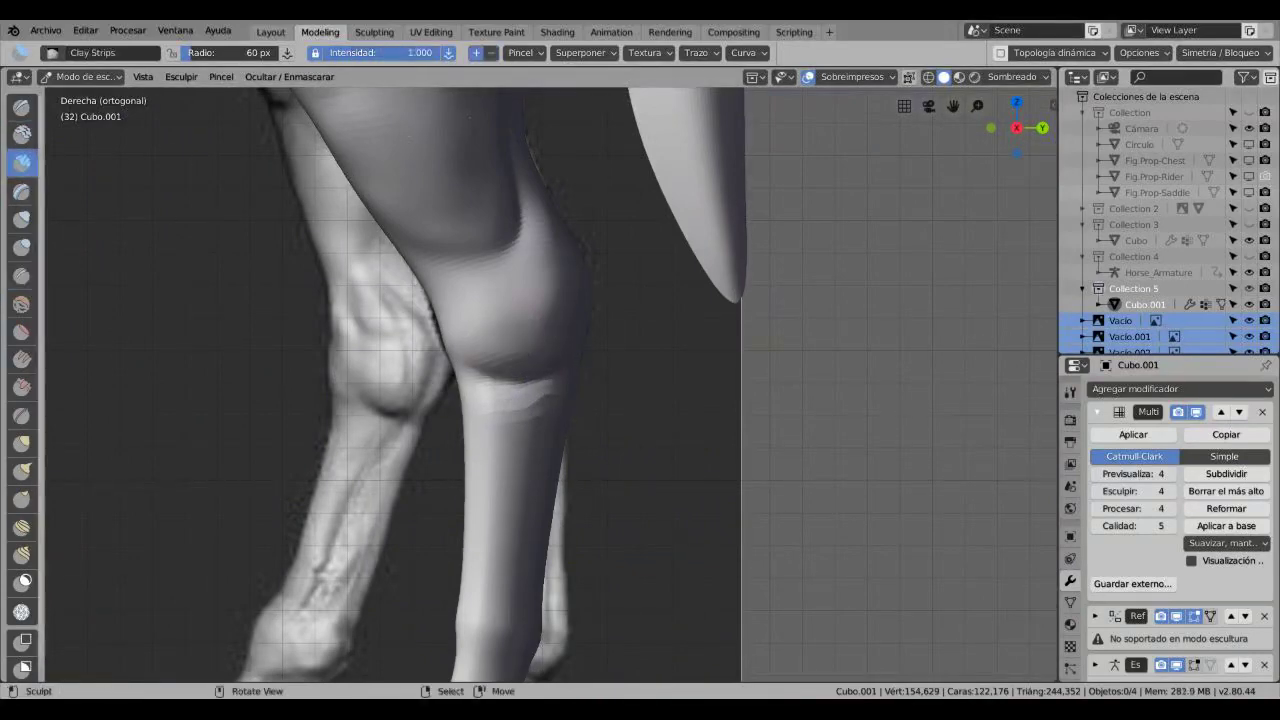
# - Raise the bone forms of the hock and the tendon leading into it with the Clay brush at strength 0.500
pyautogui.press('c')
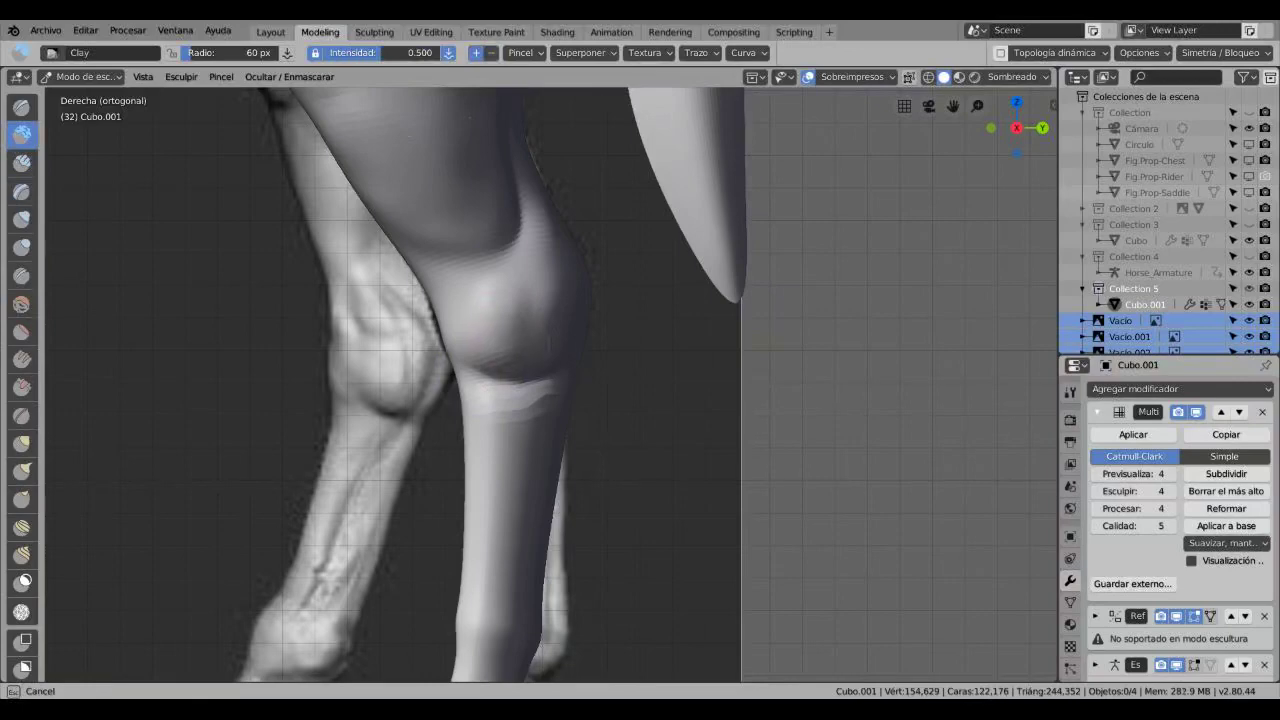
pyautogui.moveTo(468, 266); pyautogui.dragTo(492, 286)
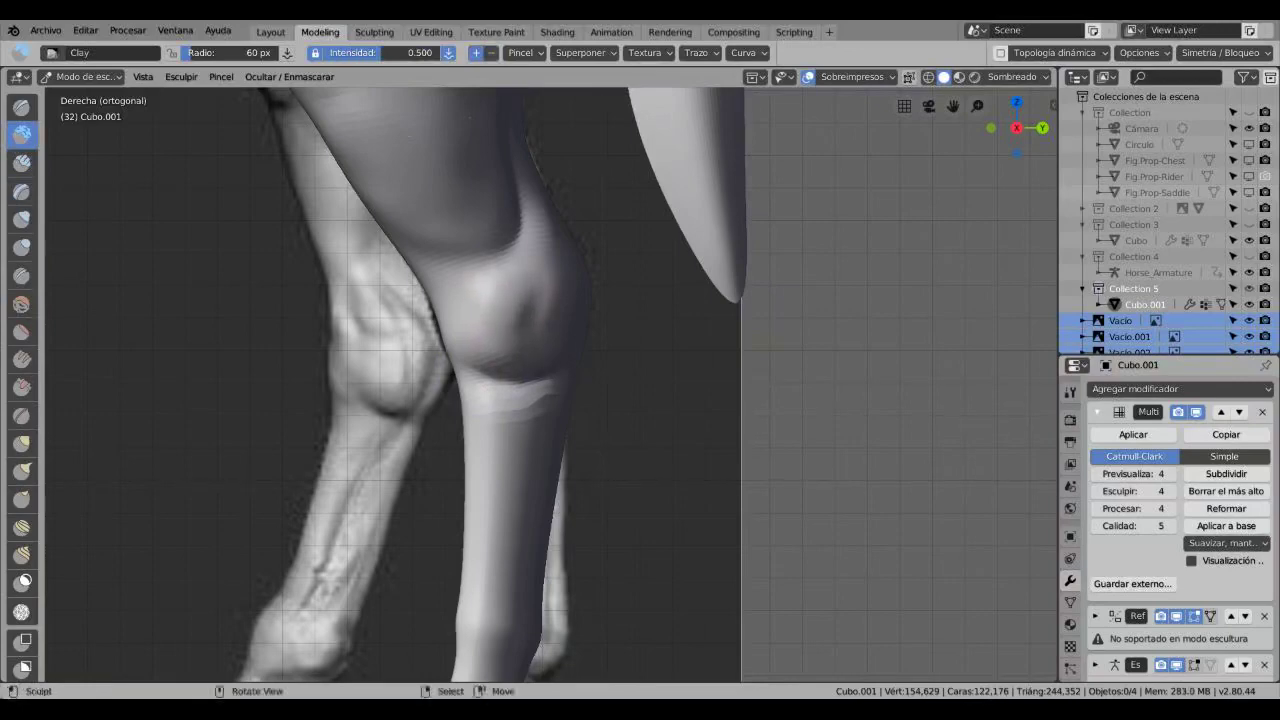
pyautogui.moveTo(452, 240); pyautogui.dragTo(512, 290)
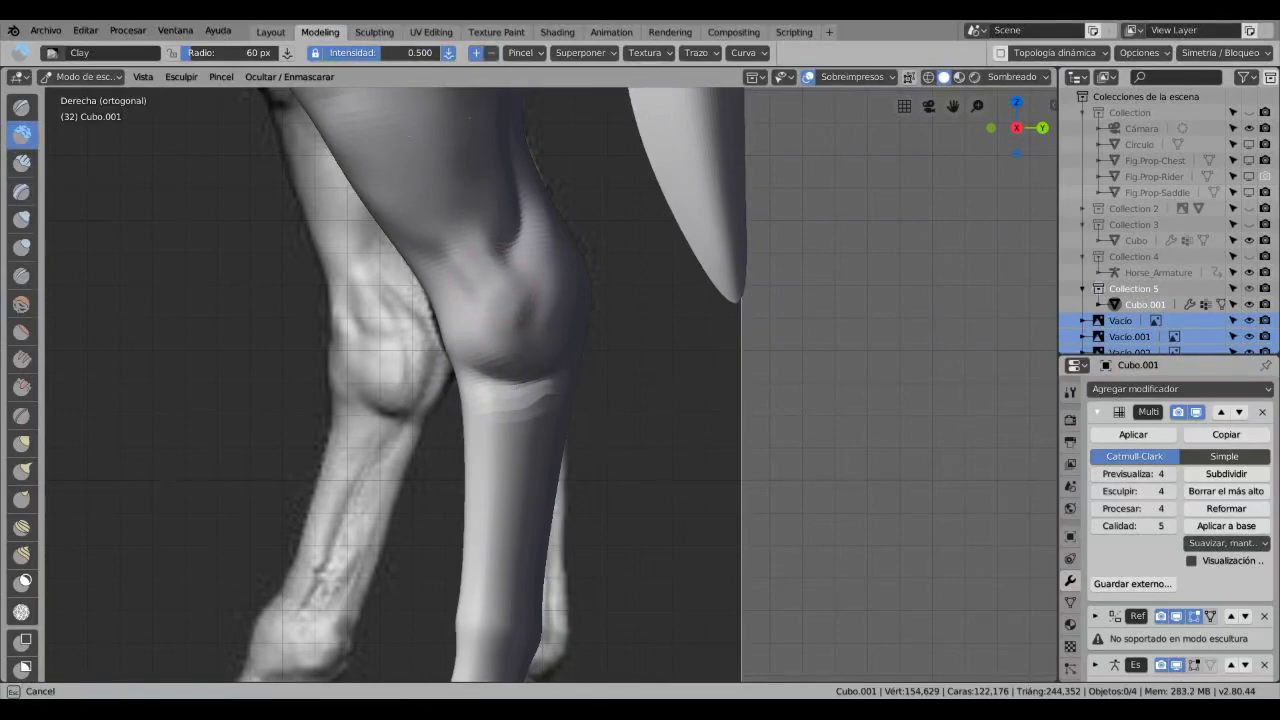
# - Crease a curved fold across the upper hock and a groove along its back edge at strength 0.250
pyautogui.hotkey('shift', 'c')
pyautogui.scroll(8, 550, 385)
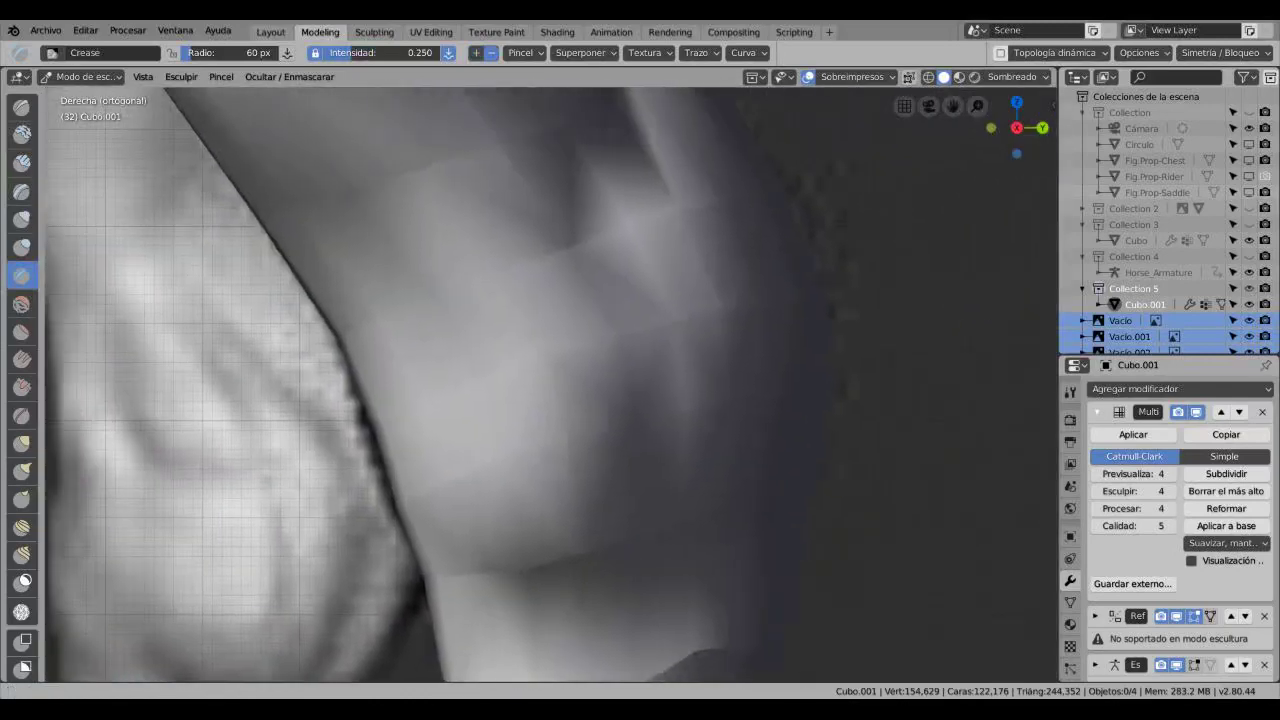
pyautogui.moveTo(600, 362)
pyautogui.mouseDown()
pyautogui.moveTo(612, 338)
pyautogui.moveTo(470, 330)
pyautogui.moveTo(630, 340)
pyautogui.mouseUp()
pyautogui.scroll(-5, 642, 398)
pyautogui.scroll(3, 642, 397)
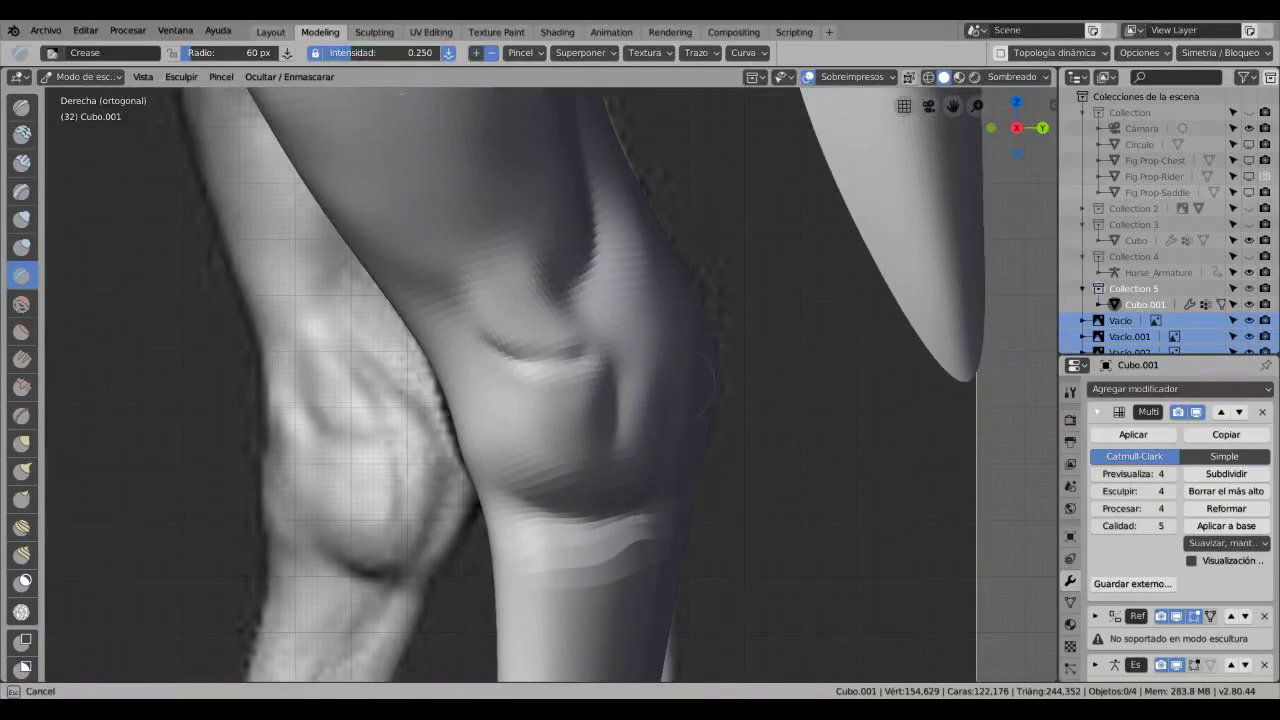
# - Set the Blob brush at strength 0.600 to the Espacio stroke method and add a raised strand just above the hock
pyautogui.click(21, 247)
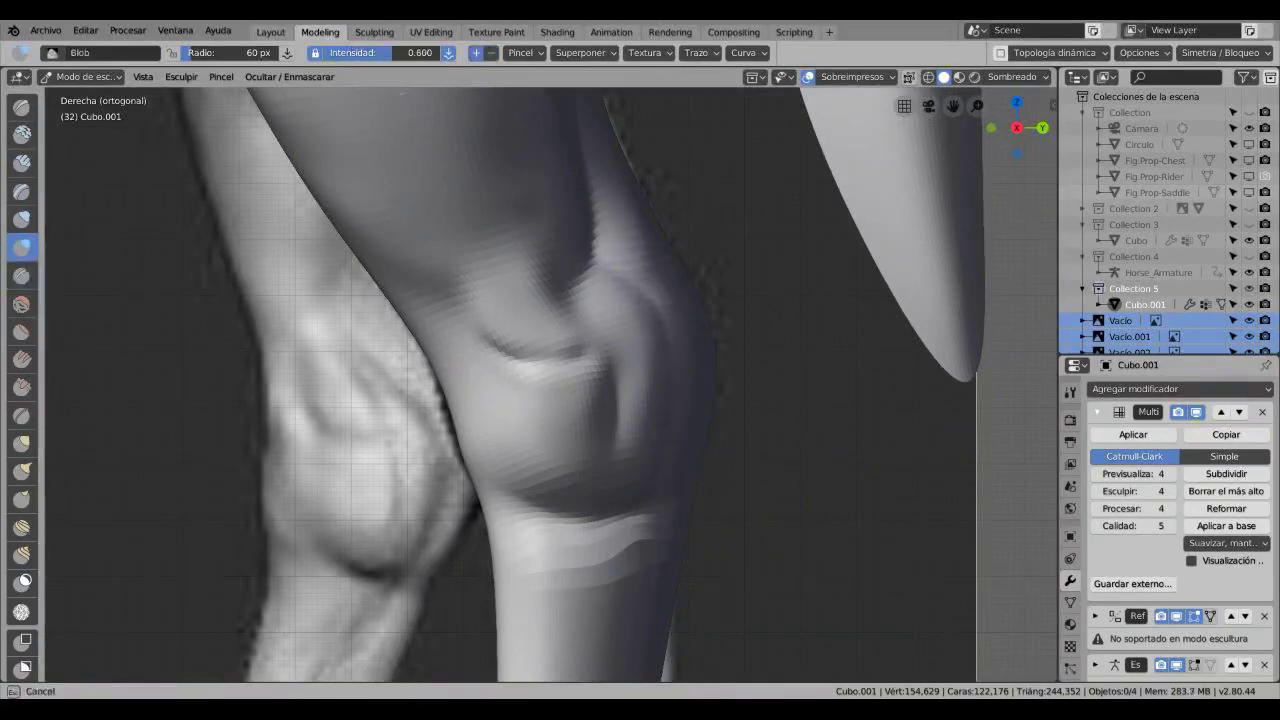
pyautogui.scroll(-2, 565, 250)
pyautogui.click(697, 52)
pyautogui.click(760, 80)
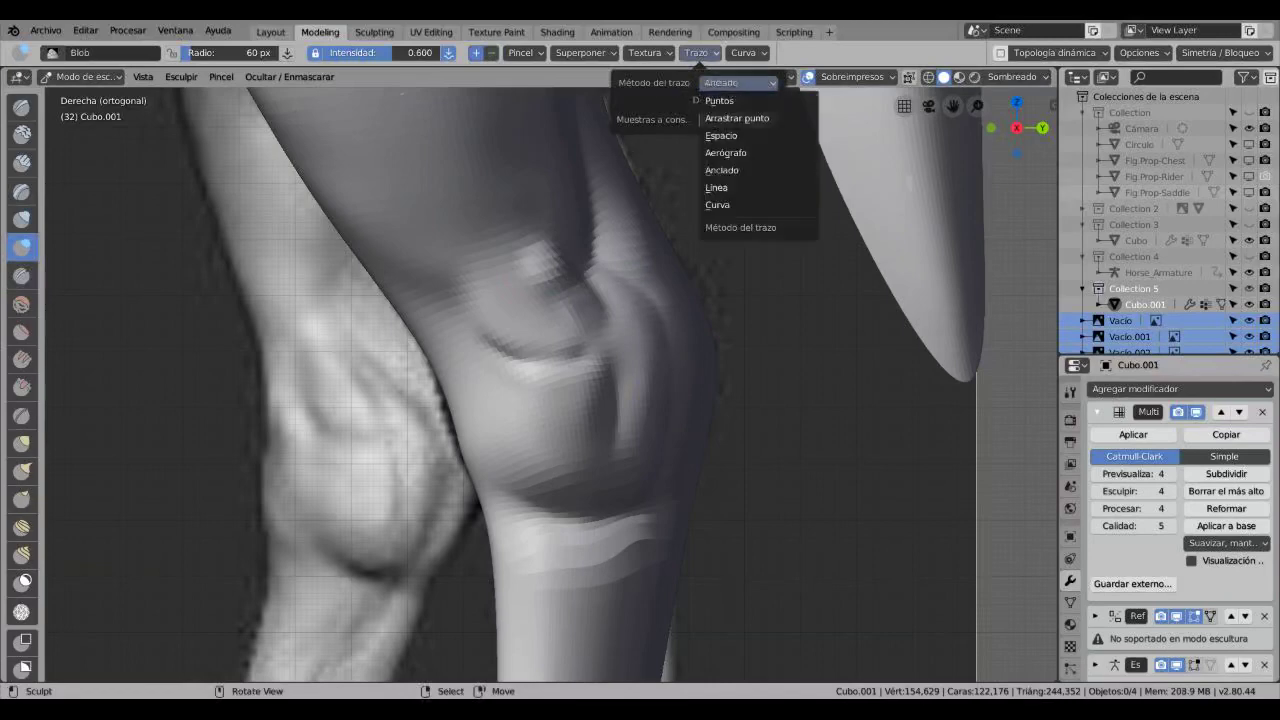
pyautogui.click(740, 134)
pyautogui.scroll(-2, 620, 320)
pyautogui.scroll(2, 620, 320)
# - Sharpen the folds around the hock with the Crease brush at strength 0.250 and soften them with Smooth at 0.600
pyautogui.click(21, 275)
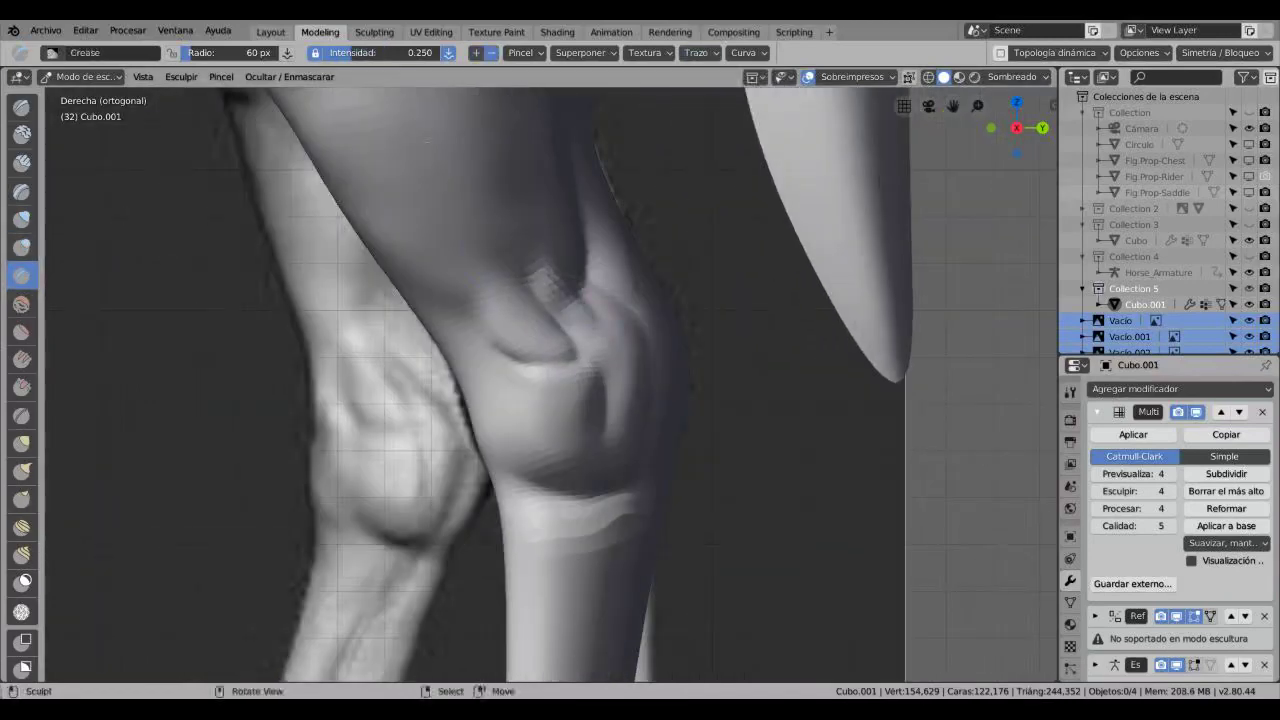
pyautogui.press('KP_6')
pyautogui.scroll(-5, 553, 345)
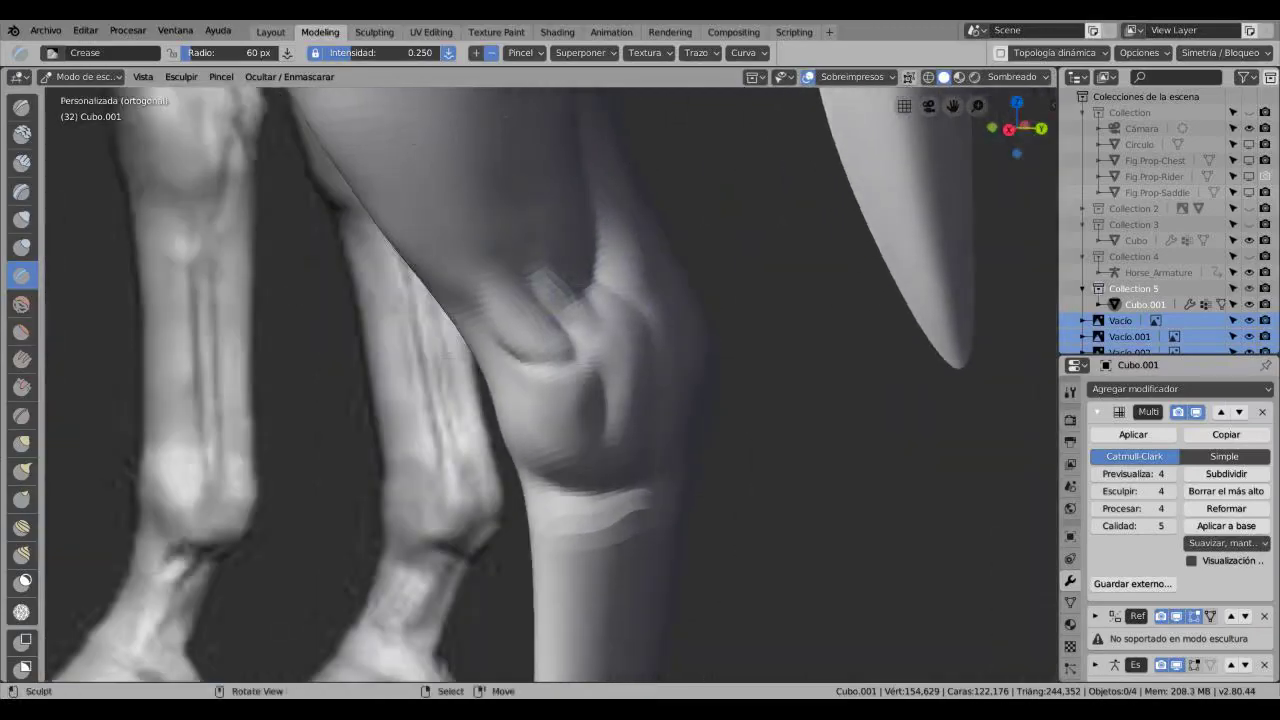
pyautogui.press('s')
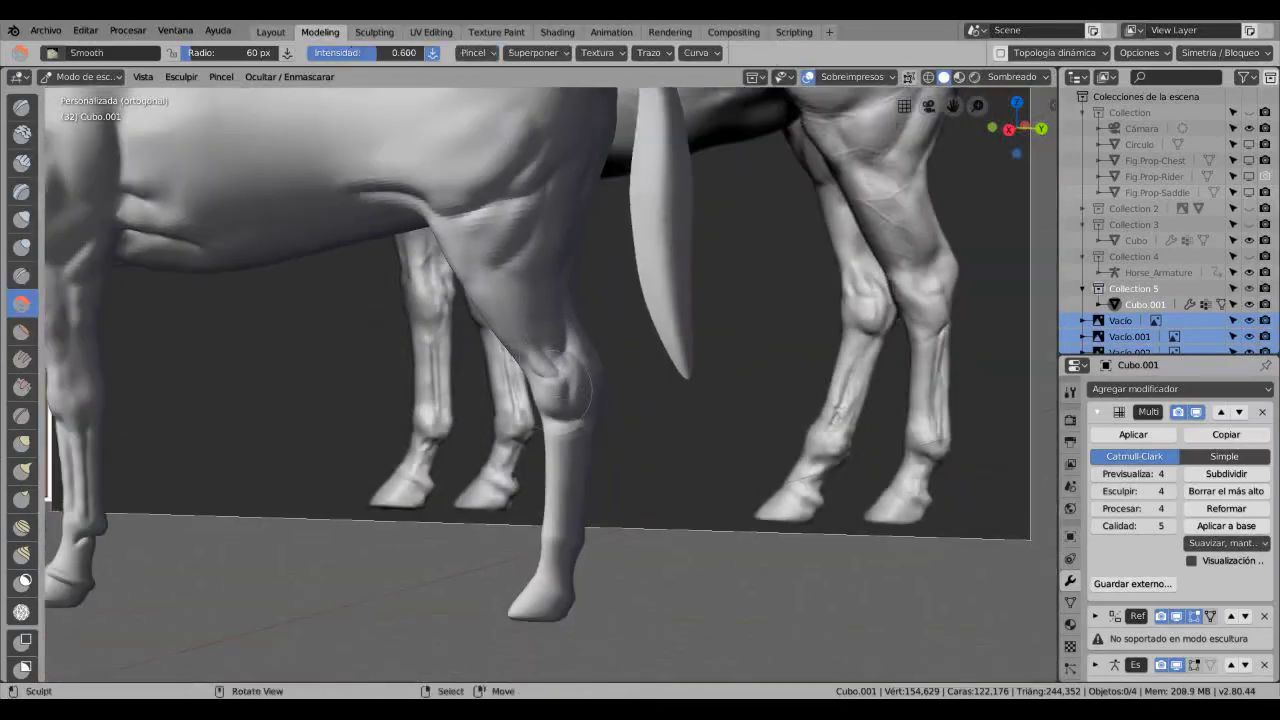
# - Set up the Pinch/Magnify brush at strength 1.000 with a different stroke method for the flank fold ahead of the thigh
pyautogui.scroll(-4, 553, 345)
pyautogui.moveTo(553, 345)
pyautogui.mouseDown(button='middle')
pyautogui.moveTo(429, 286)
pyautogui.moveTo(440, 200)
pyautogui.moveTo(499, 414)
pyautogui.mouseUp(button='middle')
pyautogui.scroll(-3, 499, 414)
pyautogui.scroll(6, 499, 414)
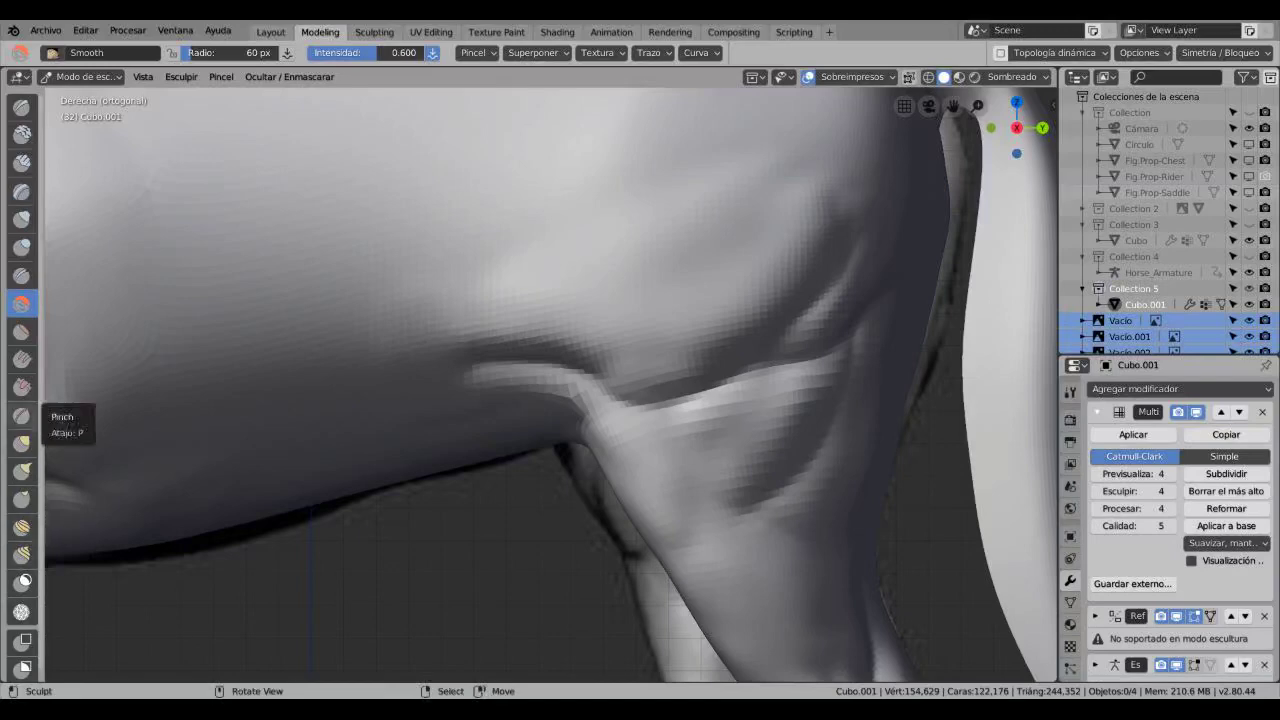
pyautogui.click(22, 414)
pyautogui.click(696, 52)
pyautogui.click(740, 82)
pyautogui.click(722, 170)
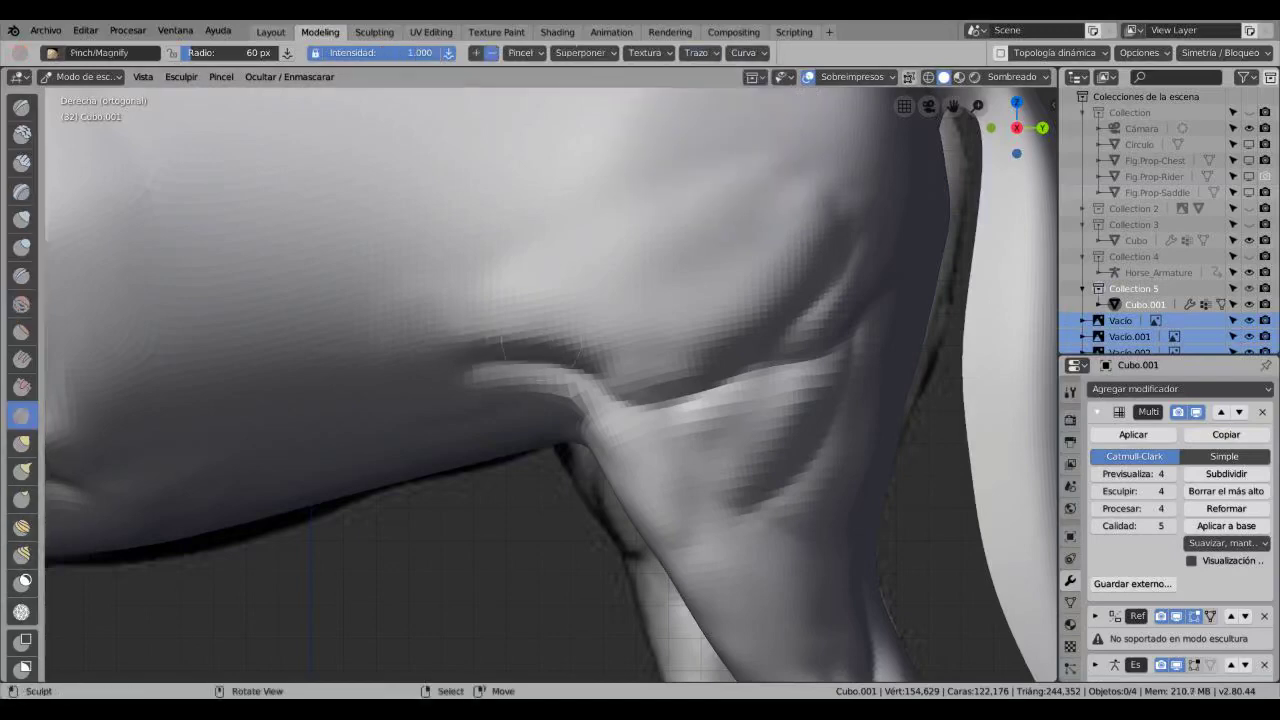
pyautogui.moveTo(510, 340); pyautogui.dragTo(505, 445, button='middle')
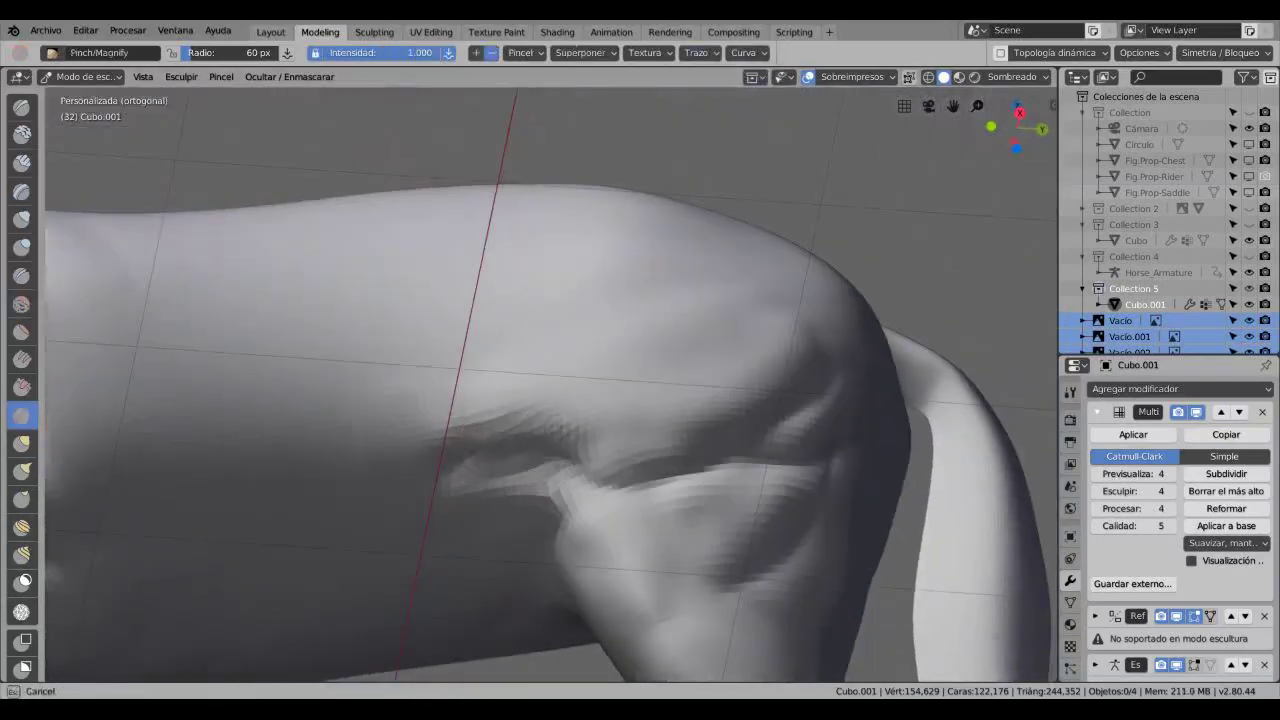
pyautogui.scroll(-5, 495, 445)
pyautogui.moveTo(460, 510); pyautogui.dragTo(475, 428, button='middle')
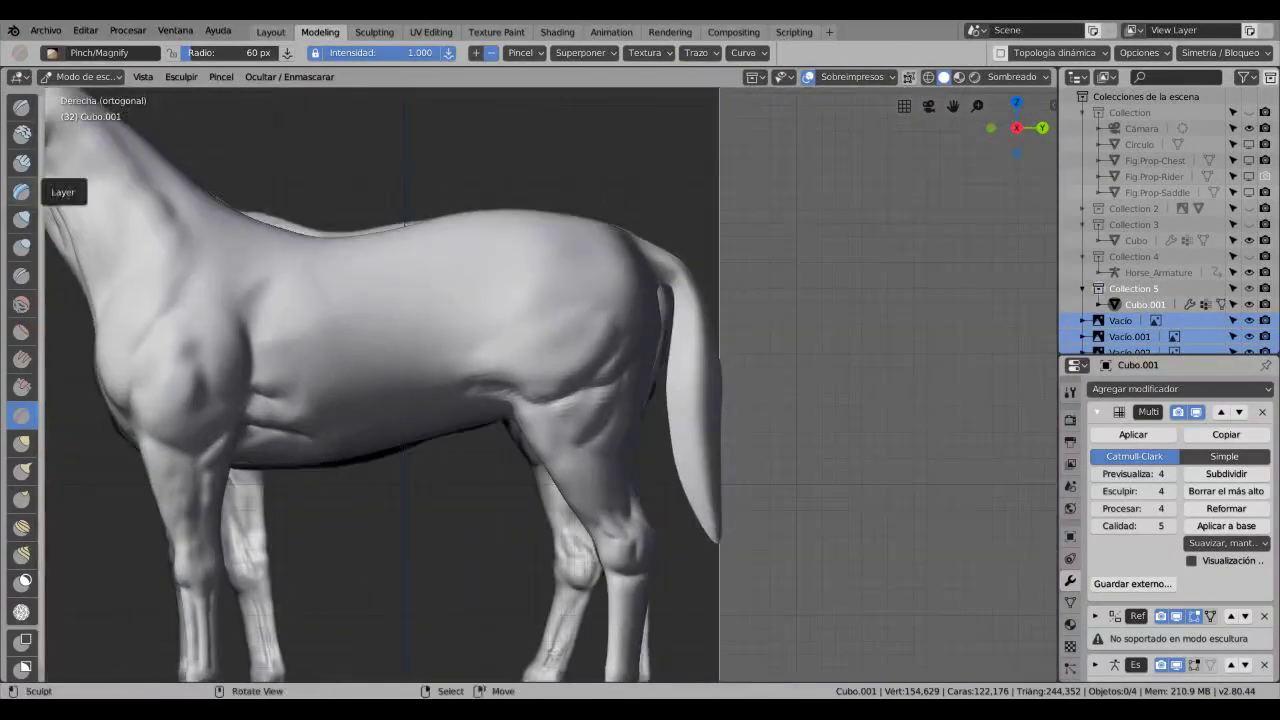
pyautogui.click(21, 190)
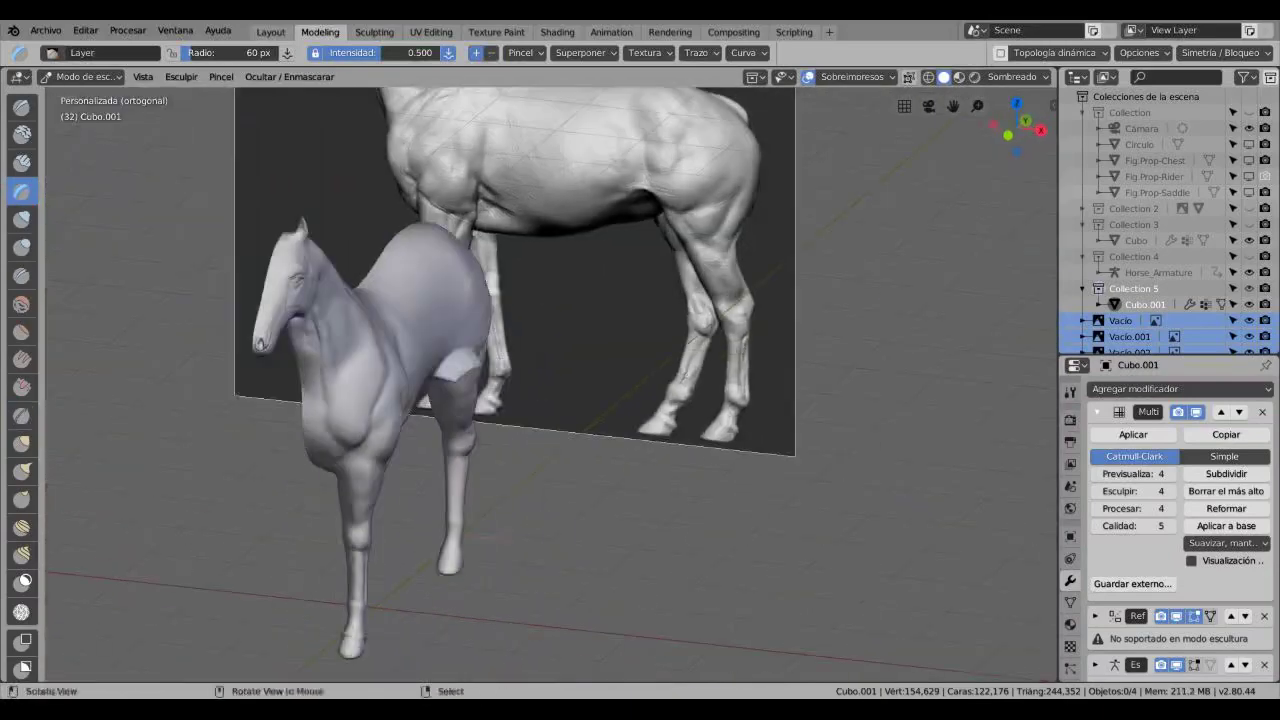
pyautogui.press('KP_3')
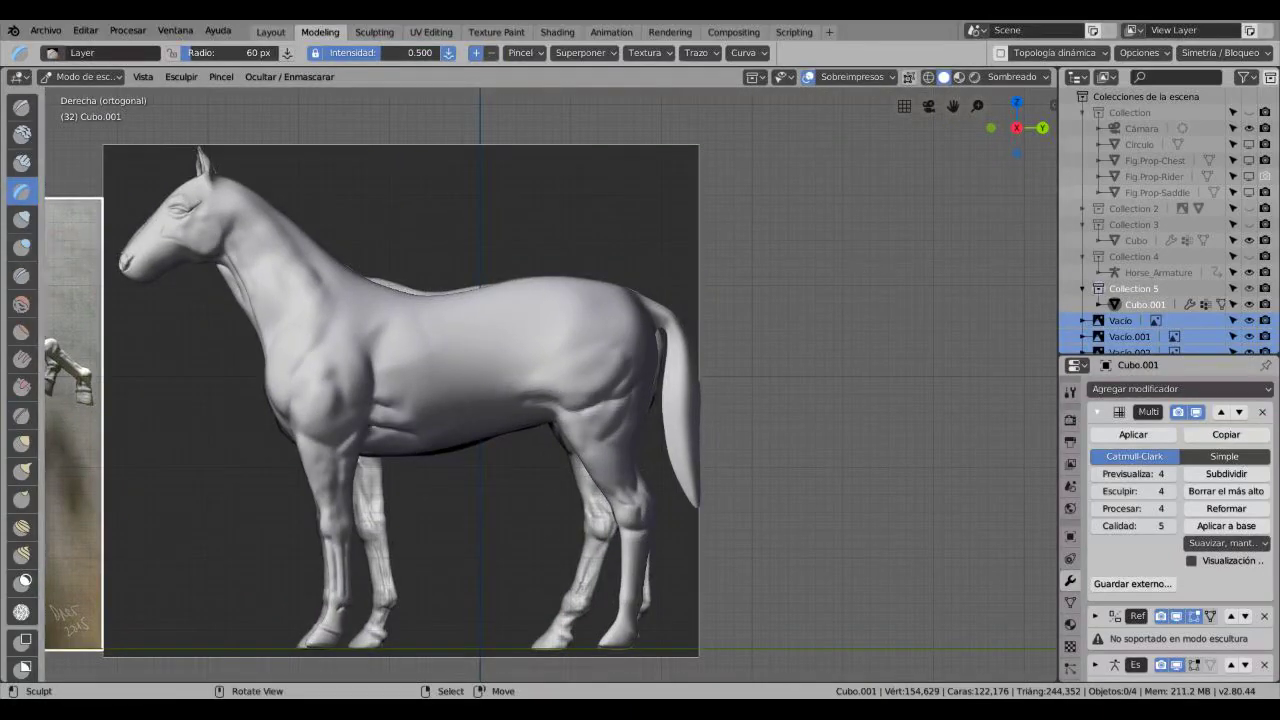
pyautogui.hotkey('alt', 'z')
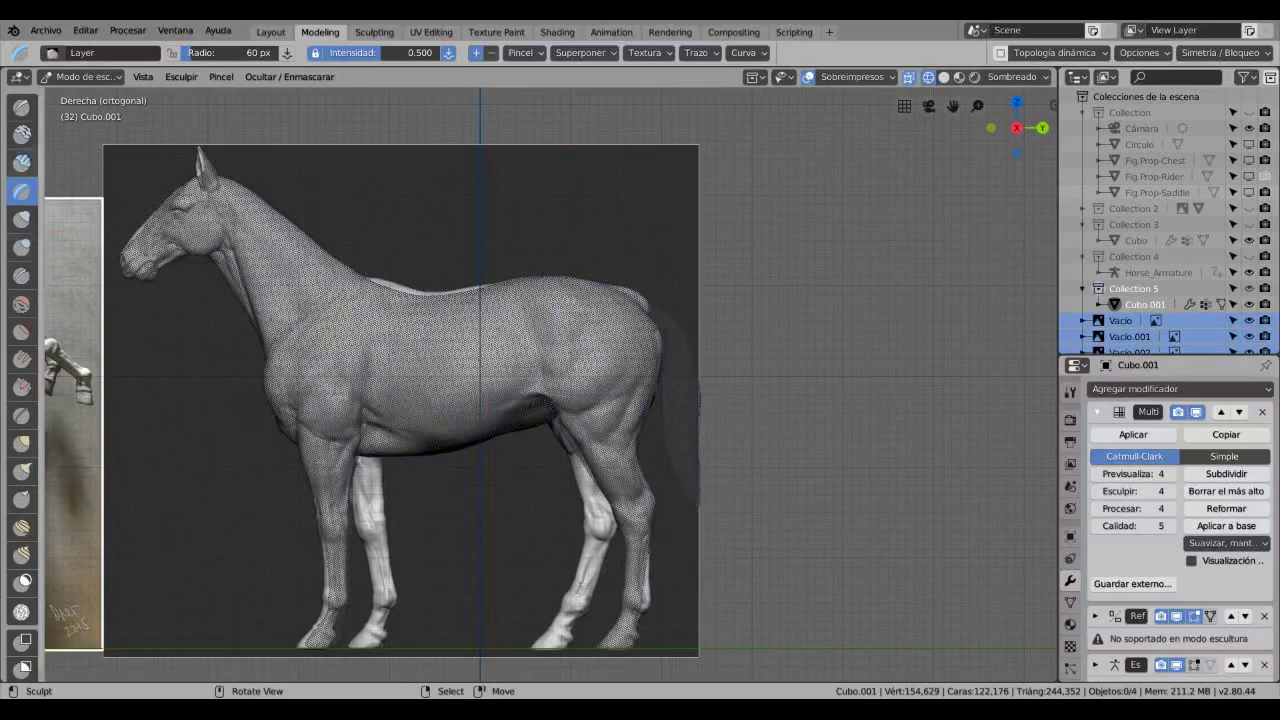
# - Raise a rounded muscle bump at the front of the haunch and a strand above it with Clay at strength 0.500
pyautogui.press('c')
pyautogui.scroll(6, 490, 410)
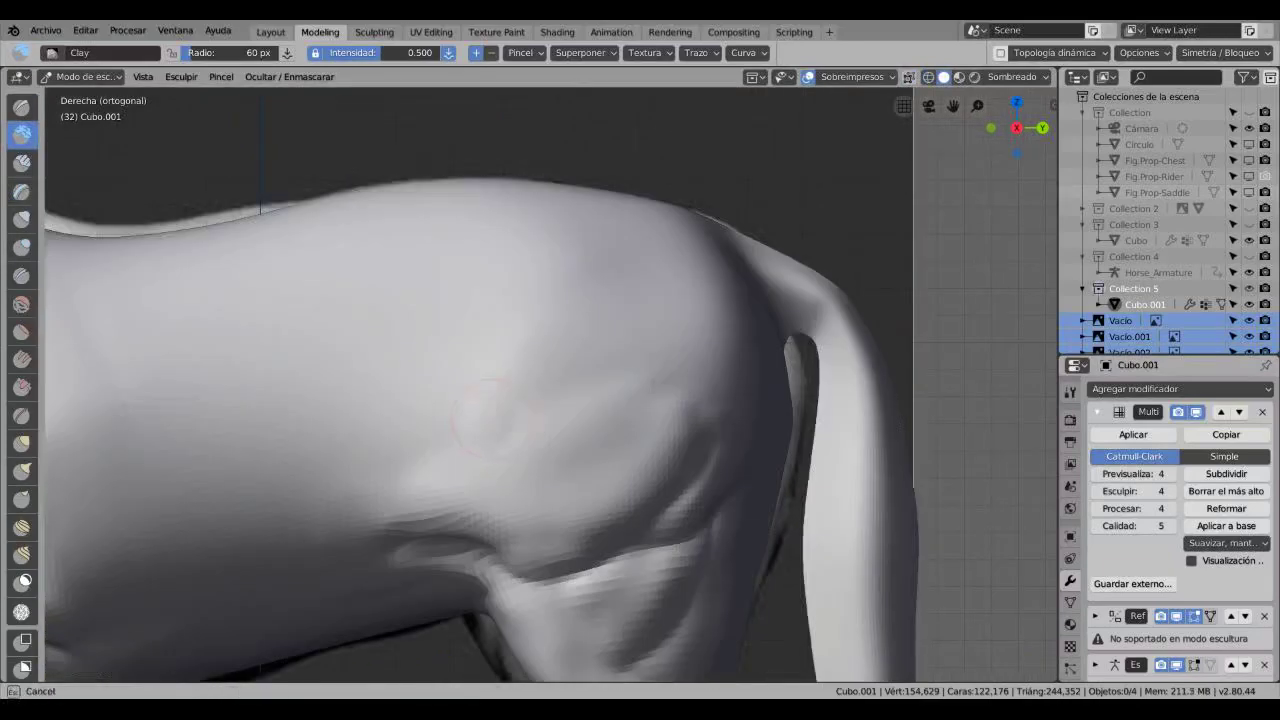
pyautogui.moveTo(482, 414)
pyautogui.mouseDown()
pyautogui.moveTo(486, 388)
pyautogui.moveTo(530, 430)
pyautogui.moveTo(525, 365)
pyautogui.mouseUp()
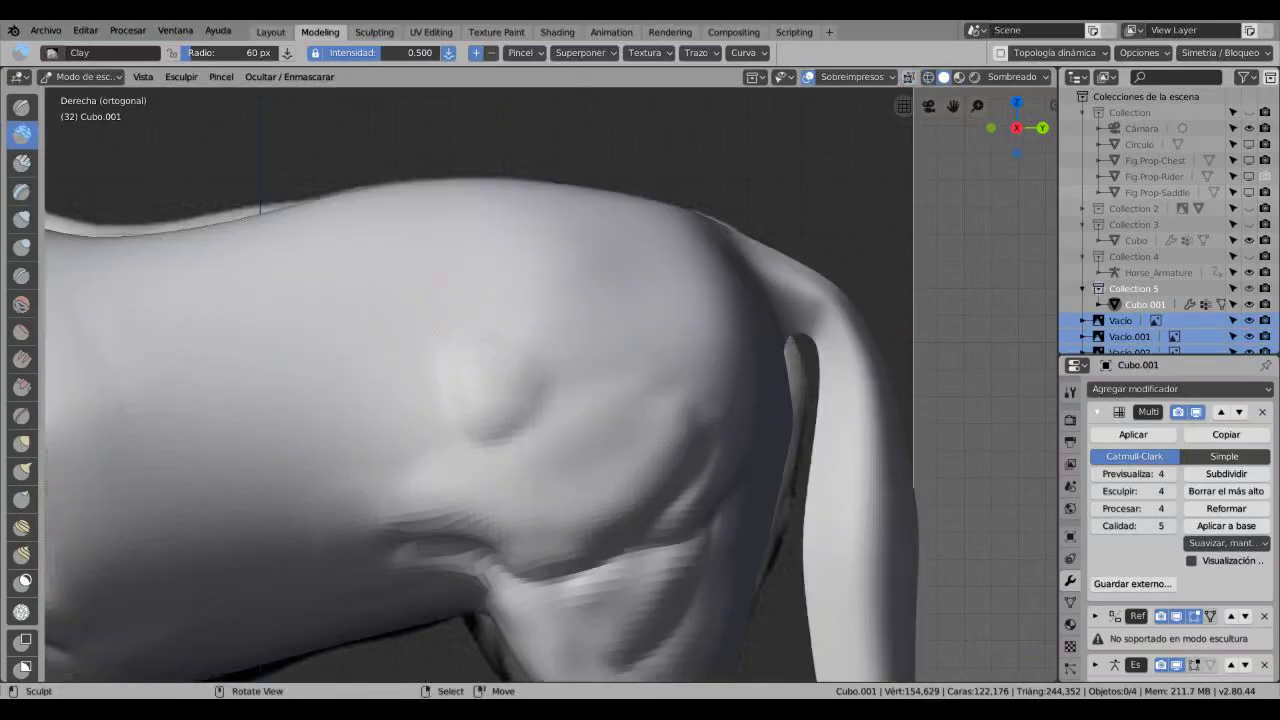
pyautogui.moveTo(486, 318); pyautogui.dragTo(478, 270)
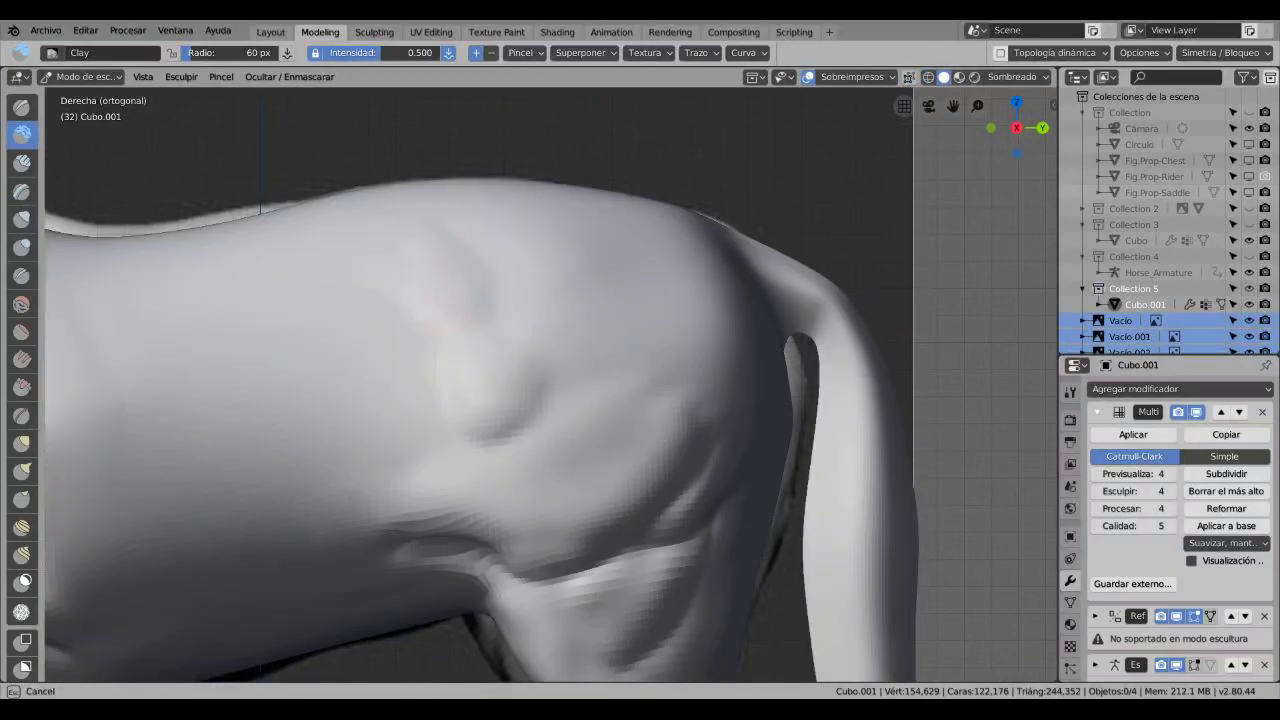
# - Build up more muscle ridges across the haunch with the Clay brush, following the side reference image
pyautogui.moveTo(480, 400); pyautogui.dragTo(522, 264, button='middle')
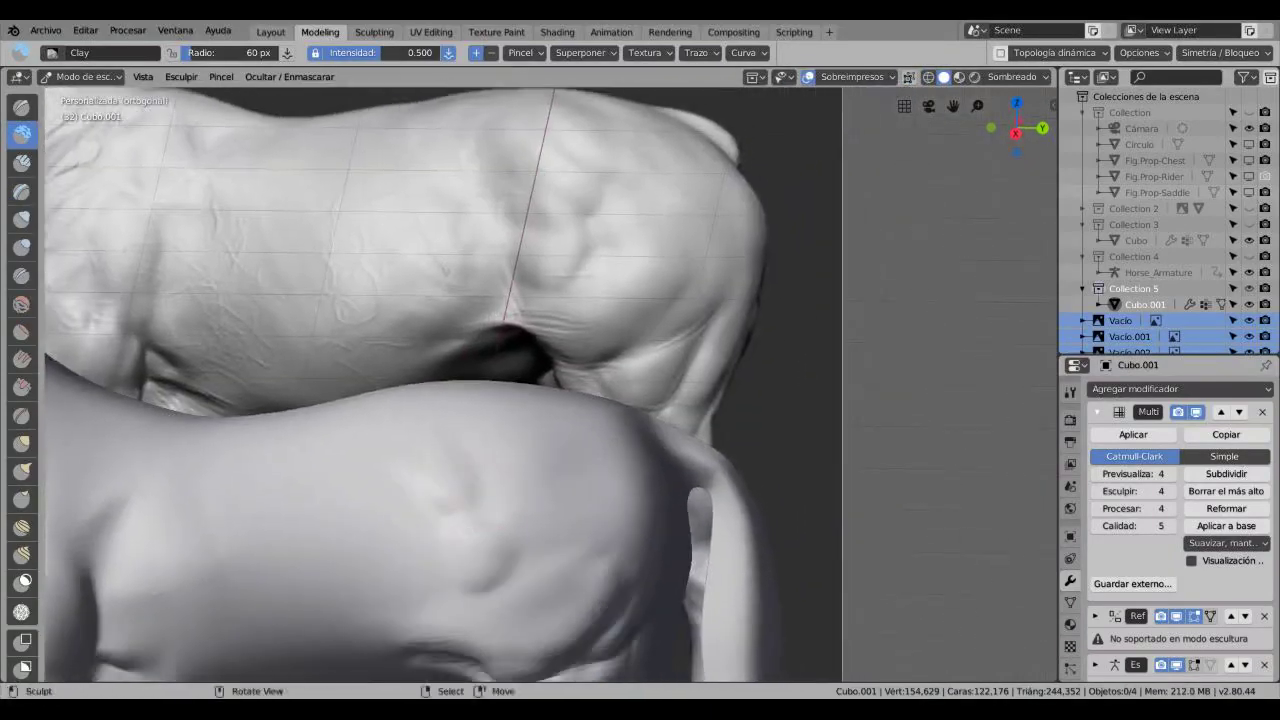
pyautogui.moveTo(440, 498)
pyautogui.mouseDown()
pyautogui.moveTo(455, 510)
pyautogui.moveTo(458, 500)
pyautogui.mouseUp()
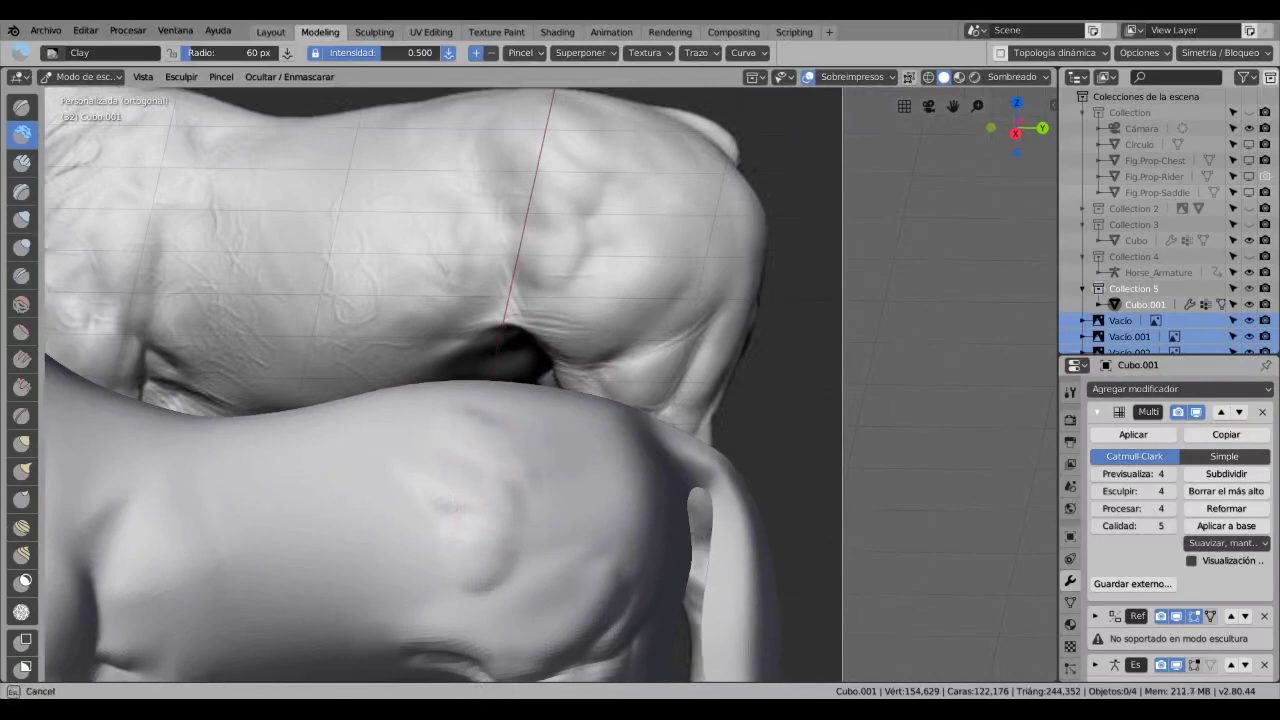
pyautogui.moveTo(560, 450)
pyautogui.mouseDown()
pyautogui.moveTo(615, 490)
pyautogui.moveTo(620, 560)
pyautogui.moveTo(560, 520)
pyautogui.moveTo(550, 545)
pyautogui.moveTo(600, 545)
pyautogui.mouseUp()
pyautogui.keyDown('shift'); pyautogui.moveTo(600, 545); pyautogui.dragTo(520, 565, button='middle'); pyautogui.keyUp('shift')
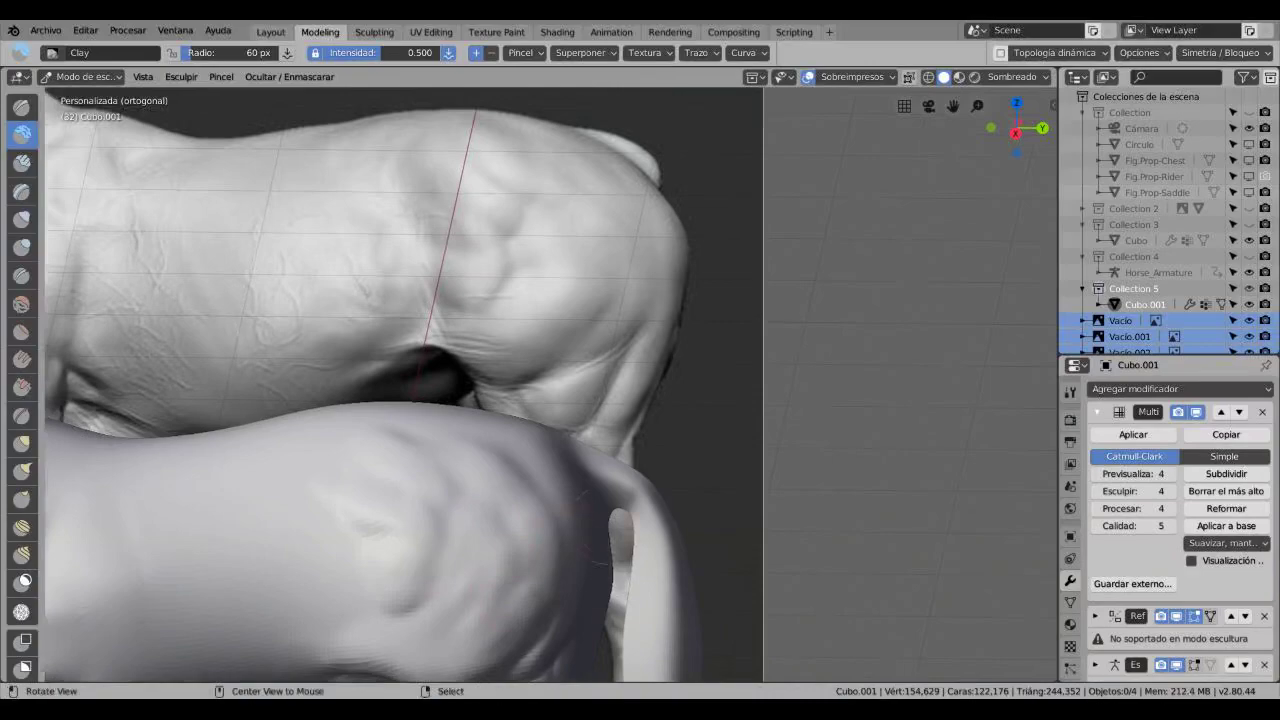
# - Add Clay volume to the top of the croup near the base of the tail
pyautogui.press('KP_7')
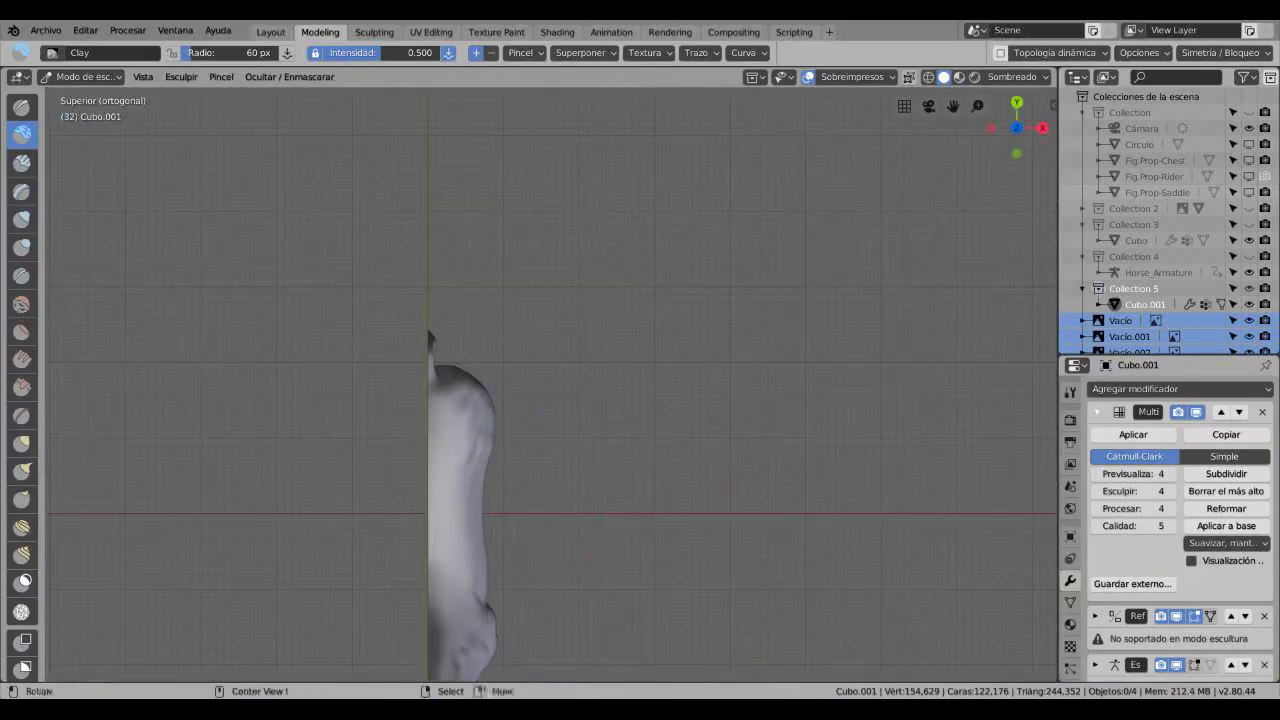
pyautogui.moveTo(550, 400); pyautogui.dragTo(600, 330, button='middle')
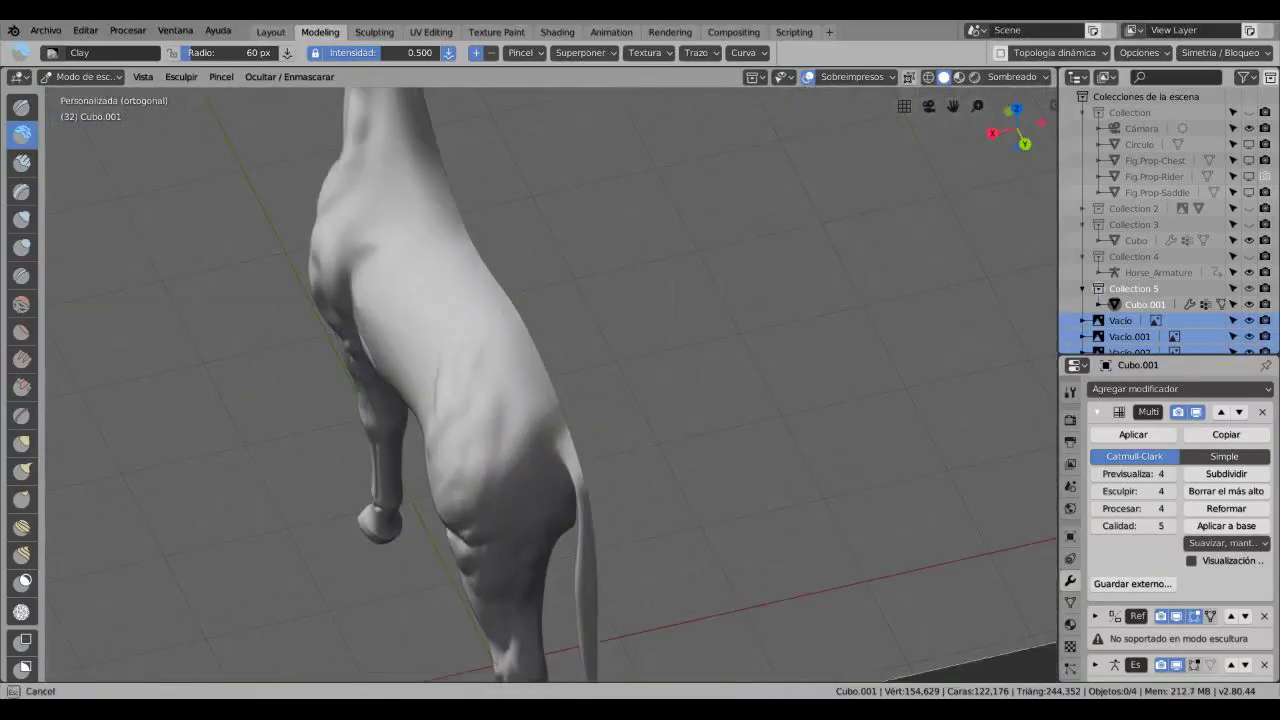
pyautogui.moveTo(538, 425); pyautogui.dragTo(560, 448)
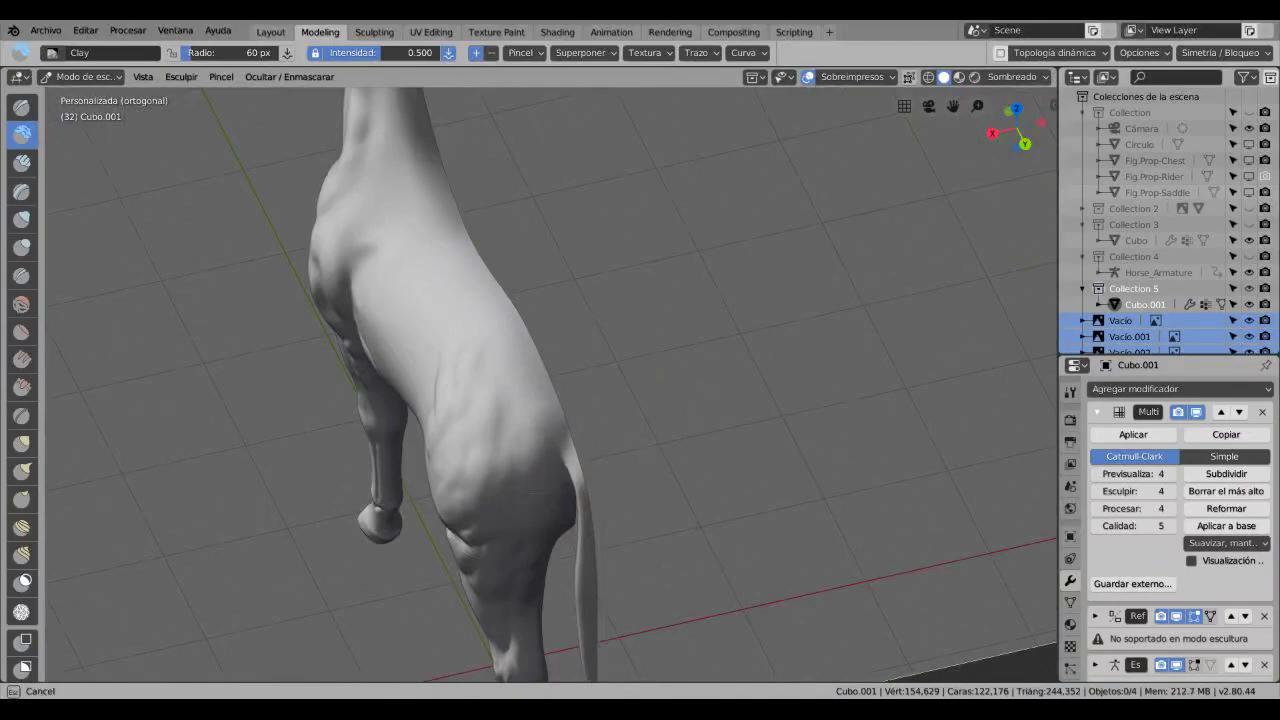
# - Raise a muscle strand running down from the withers behind the neck with the Clay brush at strength 0.500
pyautogui.scroll(-5, 550, 400)
pyautogui.moveTo(550, 400); pyautogui.dragTo(640, 370, button='middle')
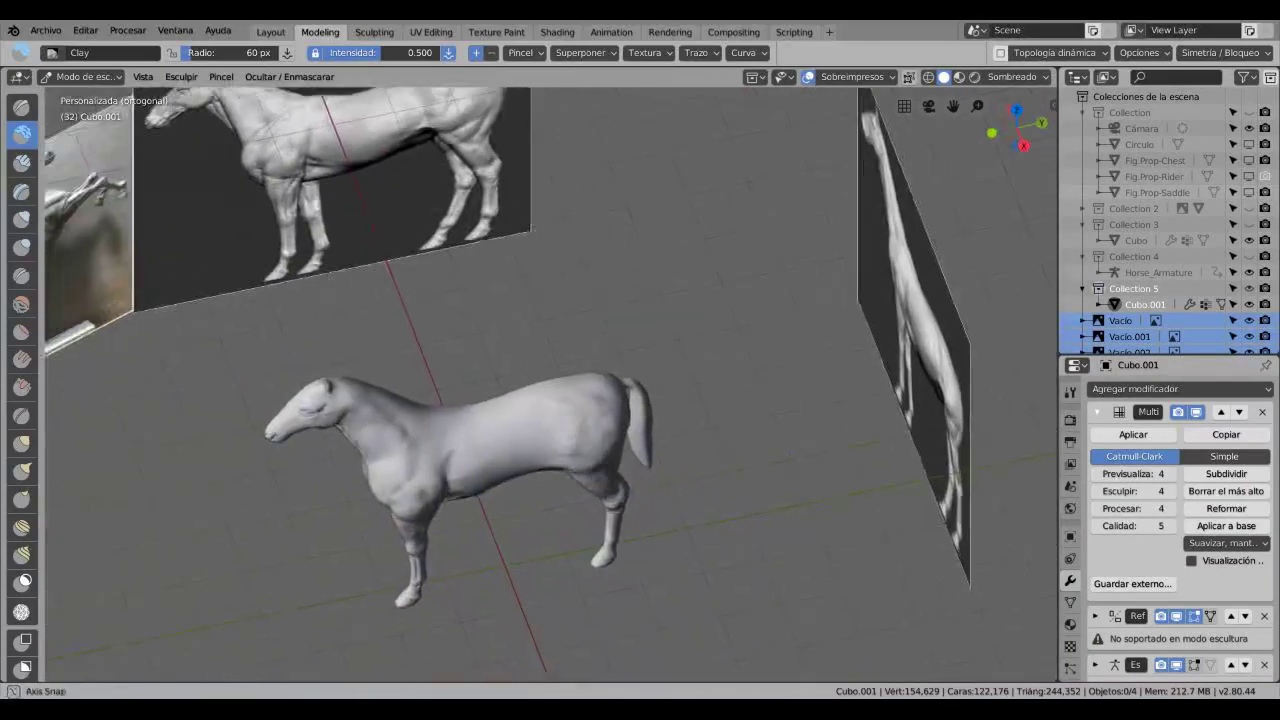
pyautogui.scroll(3, 550, 400)
pyautogui.moveTo(550, 400); pyautogui.dragTo(600, 400, button='middle')
pyautogui.scroll(5, 600, 400)
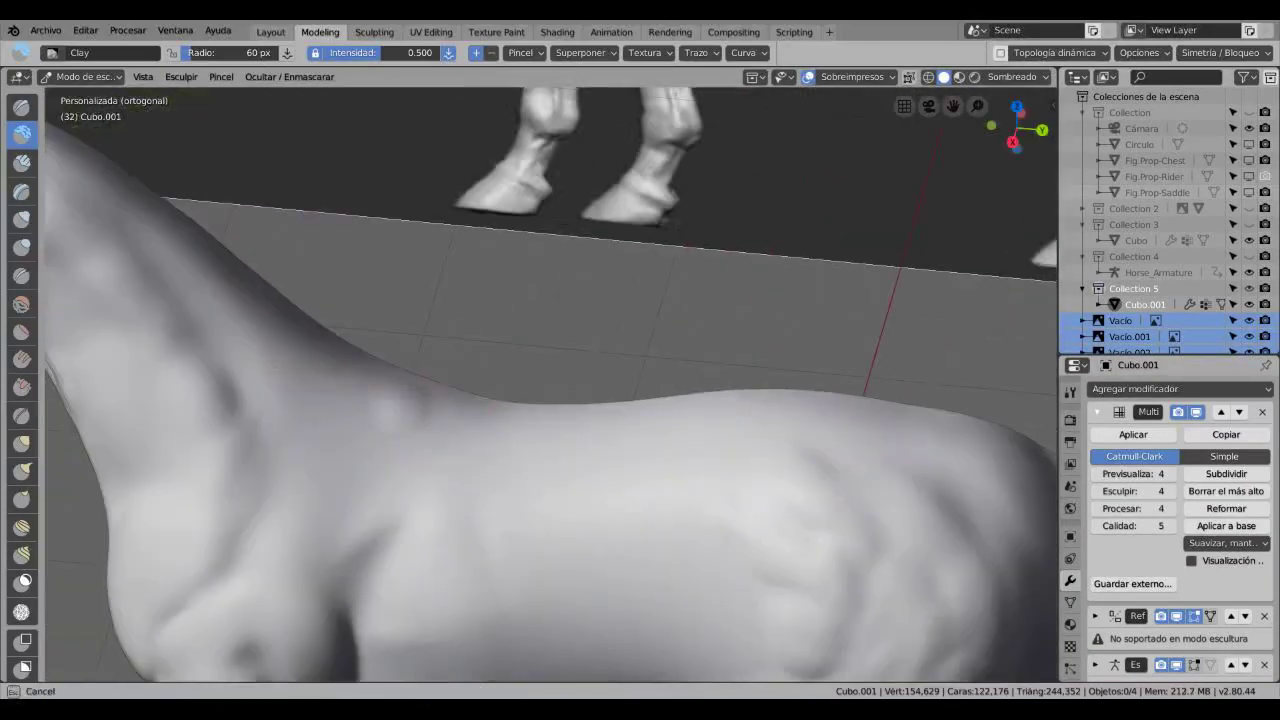
pyautogui.moveTo(375, 392)
pyautogui.mouseDown()
pyautogui.moveTo(410, 392)
pyautogui.moveTo(385, 540)
pyautogui.mouseUp()
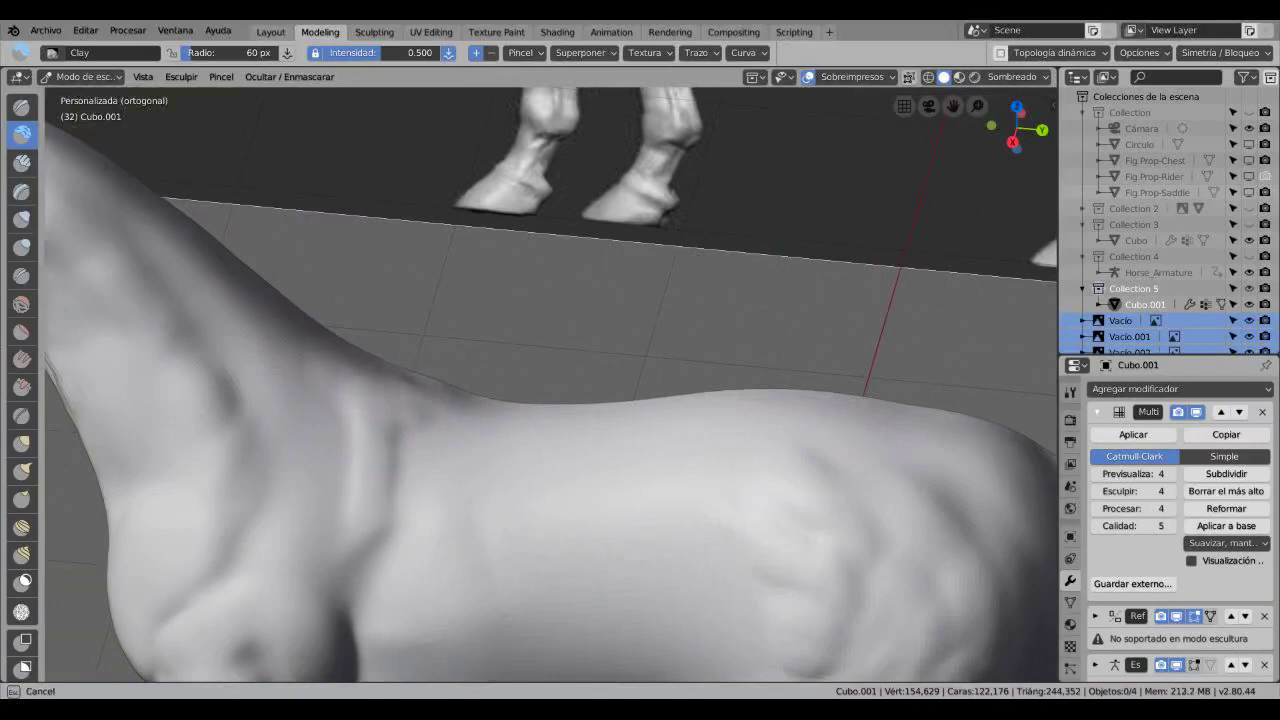
pyautogui.scroll(-5, 550, 400)
pyautogui.moveTo(550, 400); pyautogui.dragTo(570, 395, button='middle')
pyautogui.scroll(6, 550, 400)
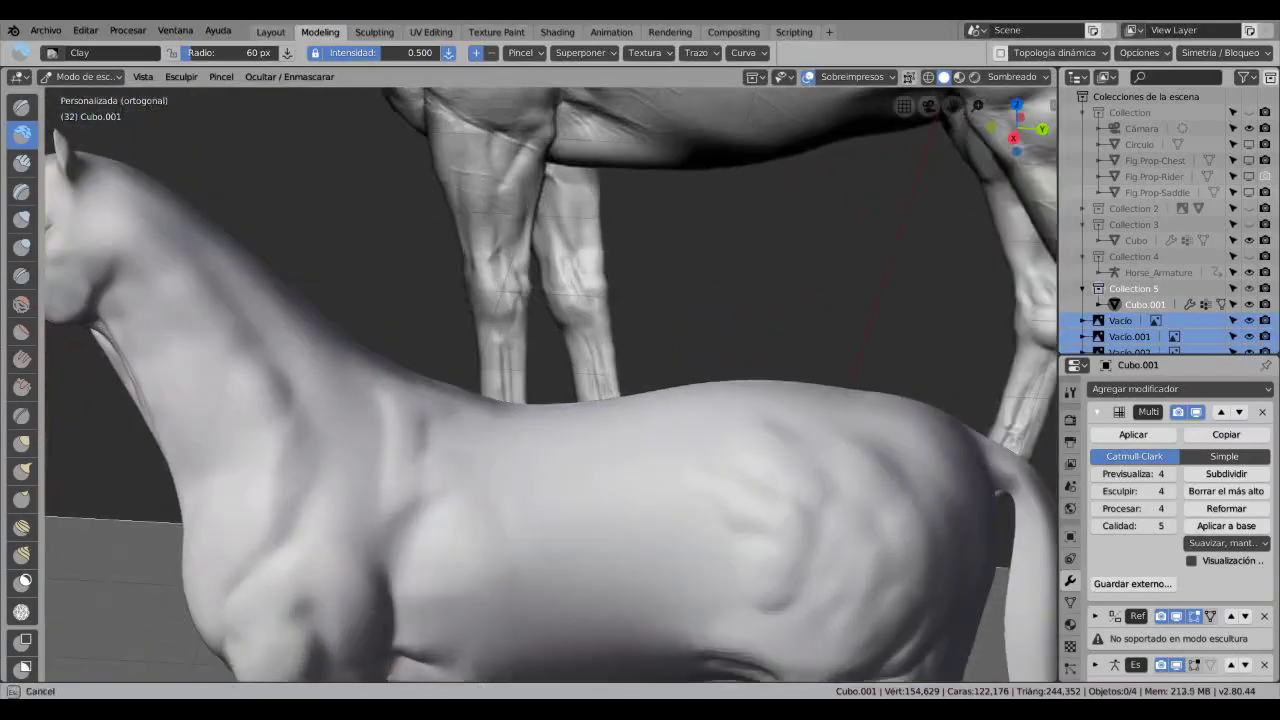
pyautogui.scroll(-6, 550, 380)
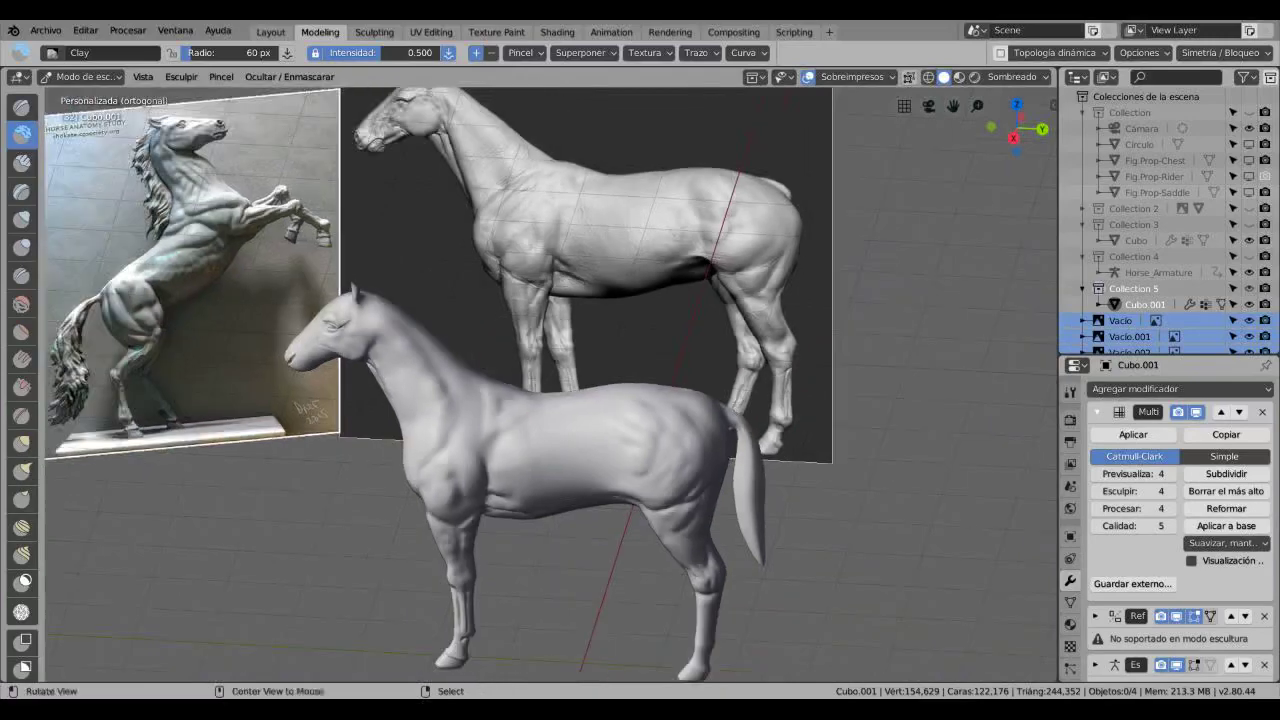
# - Reduce the Clay brush strength to 0.300 and model subtle relief along the horse's ribs and belly
pyautogui.press('KP_1')
pyautogui.moveTo(520, 380)
pyautogui.mouseDown(button='middle')
pyautogui.moveTo(535, 375)
pyautogui.moveTo(527, 357)
pyautogui.moveTo(505, 357)
pyautogui.moveTo(505, 420)
pyautogui.mouseUp(button='middle')
pyautogui.scroll(3, 527, 357)
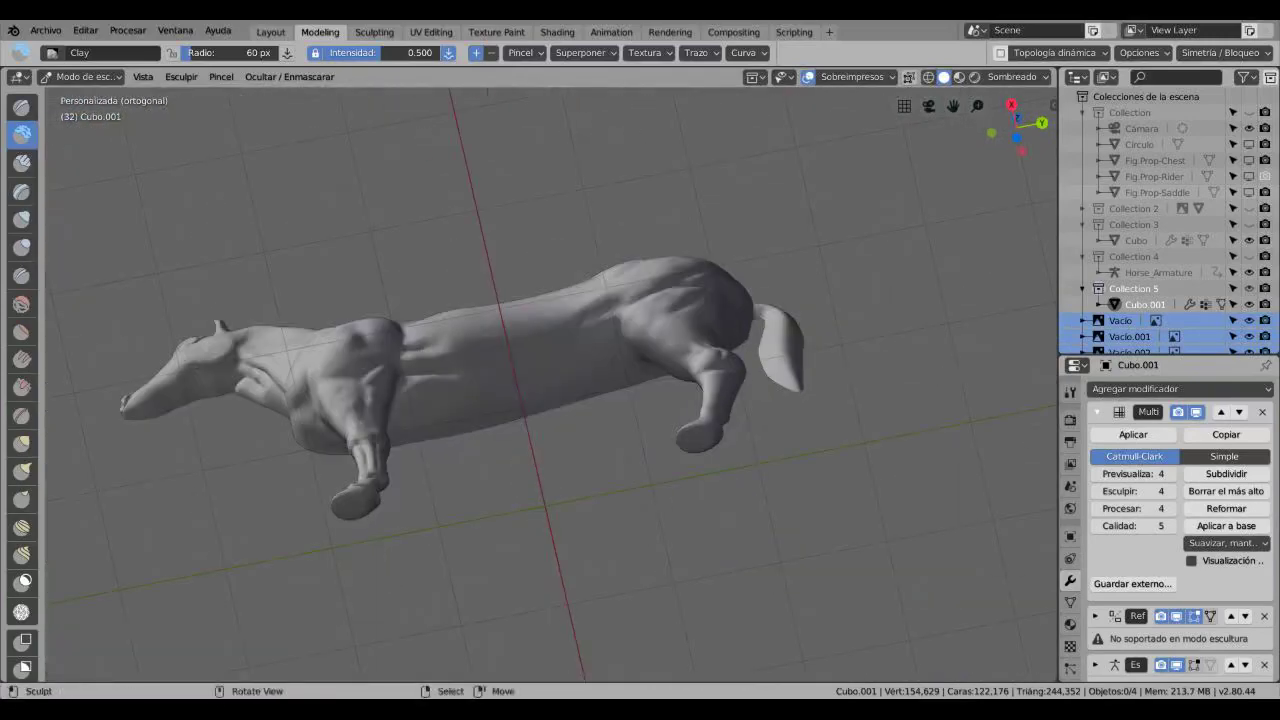
pyautogui.moveTo(385, 52); pyautogui.dragTo(360, 52)
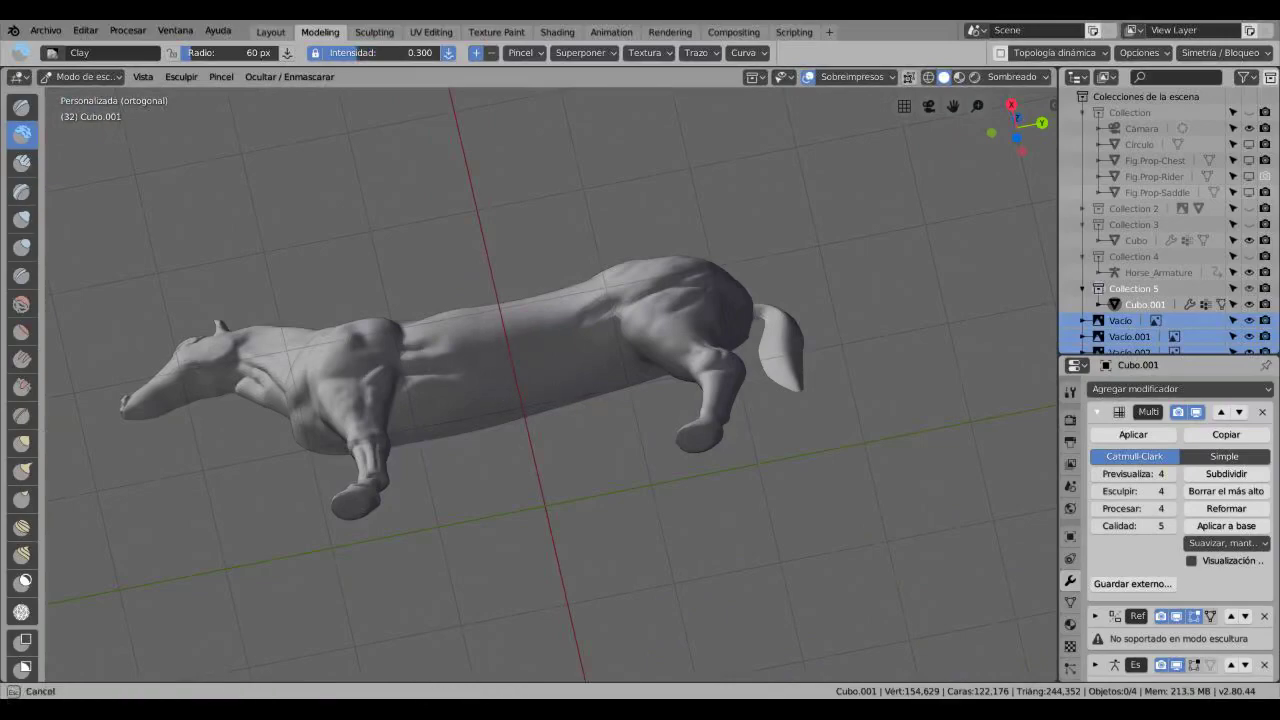
pyautogui.moveTo(505, 420); pyautogui.dragTo(570, 385, button='middle')
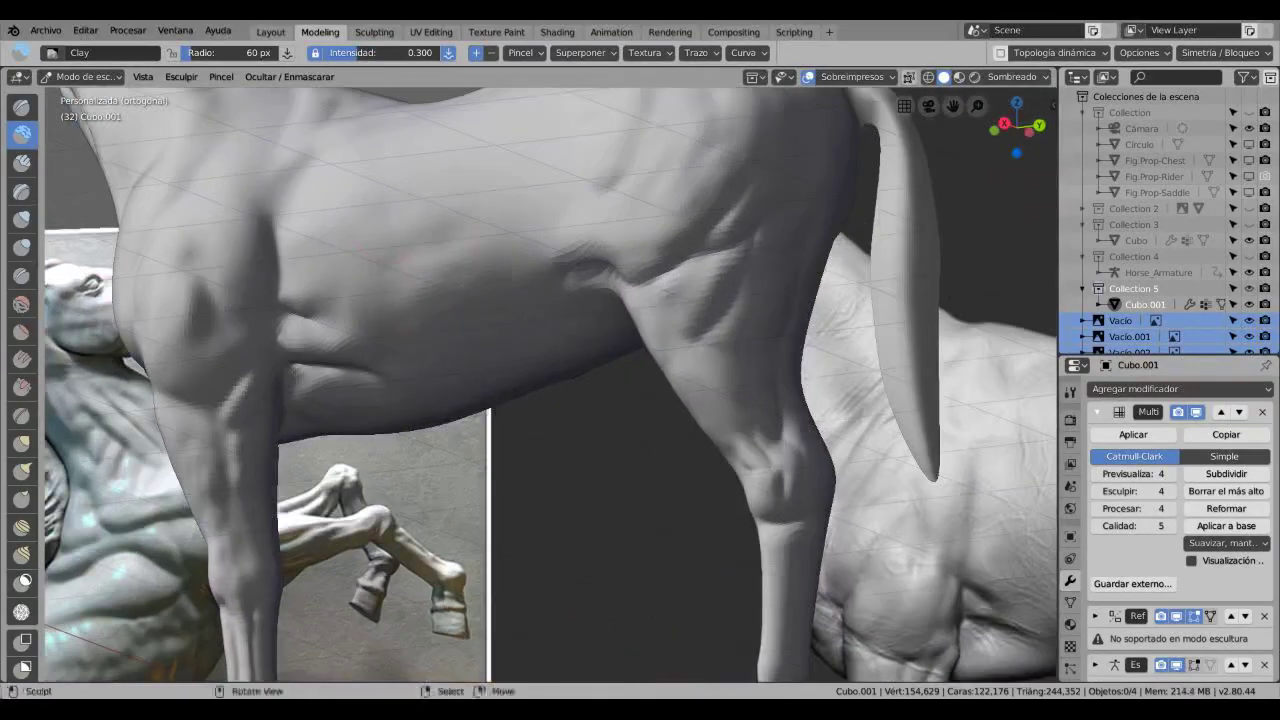
pyautogui.scroll(-6, 440, 280)
pyautogui.moveTo(440, 280); pyautogui.dragTo(520, 310, button='middle')
# - Define the edges of the haunch muscle bumps with the Crease brush at strength 0.250
pyautogui.hotkey('shift', 'c')
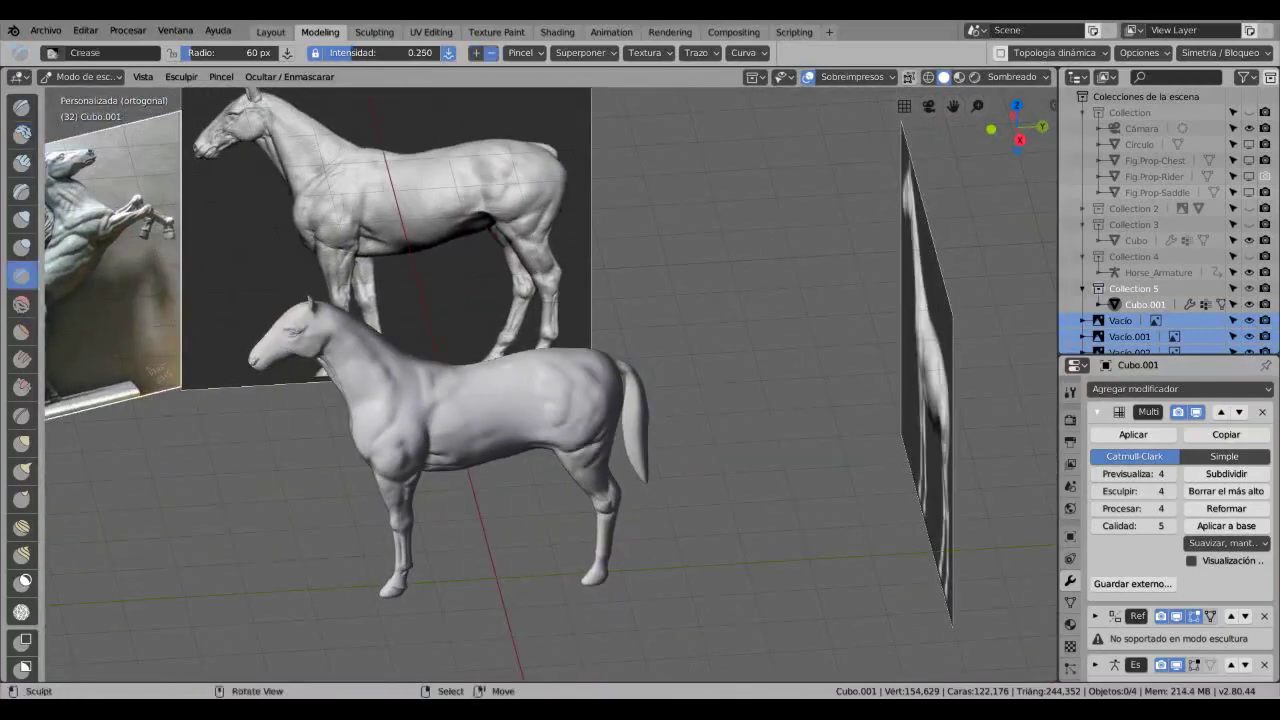
pyautogui.scroll(6, 480, 400)
pyautogui.scroll(-6, 540, 420)
pyautogui.moveTo(512, 416); pyautogui.dragTo(490, 425, button='middle')
pyautogui.scroll(6, 487, 430)
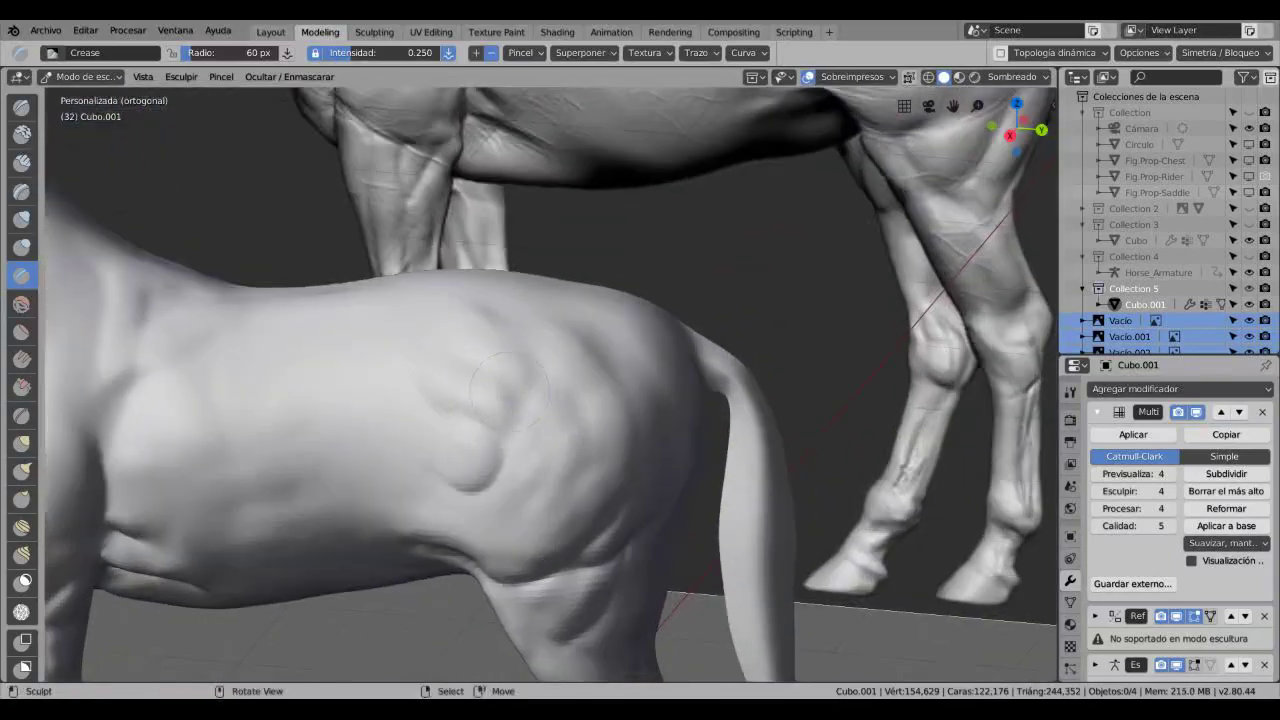
pyautogui.scroll(-6, 500, 385)
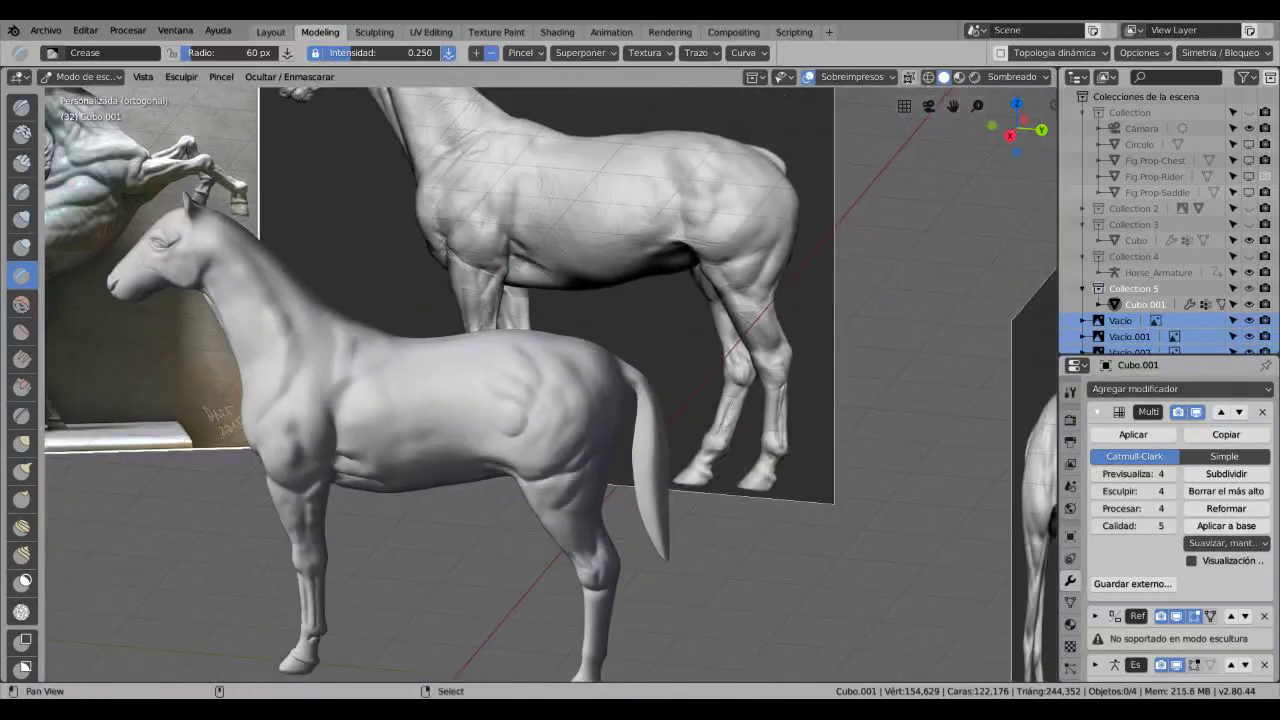
# - Soften the relief along the horse's flank and ribs with the Smooth brush
pyautogui.moveTo(500, 400)
pyautogui.keyDown('shift'); pyautogui.mouseDown(button='middle')
pyautogui.moveTo(470, 430)
pyautogui.moveTo(460, 390)
pyautogui.moveTo(560, 390)
pyautogui.moveTo(500, 400)
pyautogui.moveTo(545, 400)
pyautogui.moveTo(640, 260)
pyautogui.mouseUp(button='middle'); pyautogui.keyUp('shift')
pyautogui.scroll(6, 470, 430)
pyautogui.scroll(-6, 500, 400)
pyautogui.hotkey('shift', 's')
pyautogui.scroll(5, 500, 400)
# - Crease rib grooves along the barrel behind the shoulder with the Crease brush at strength 0.250
pyautogui.hotkey('shift', 'c')
pyautogui.scroll(5, 448, 495)
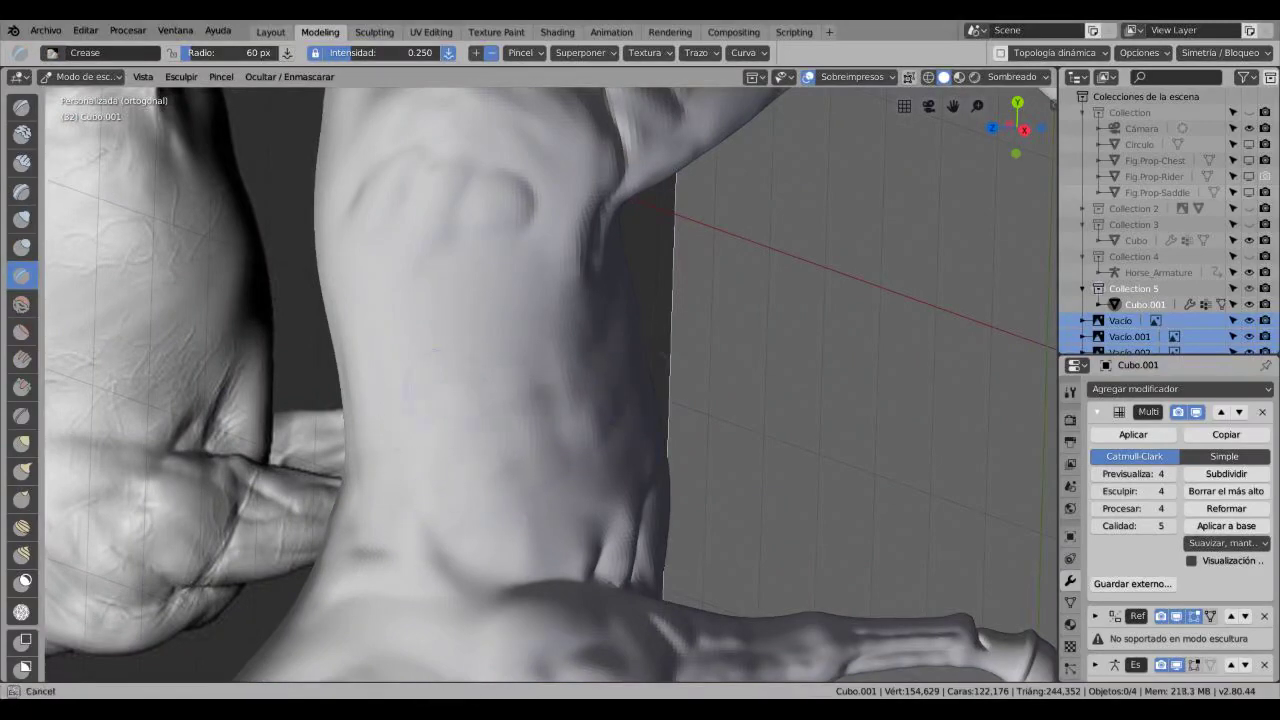
pyautogui.moveTo(462, 578); pyautogui.dragTo(496, 578)
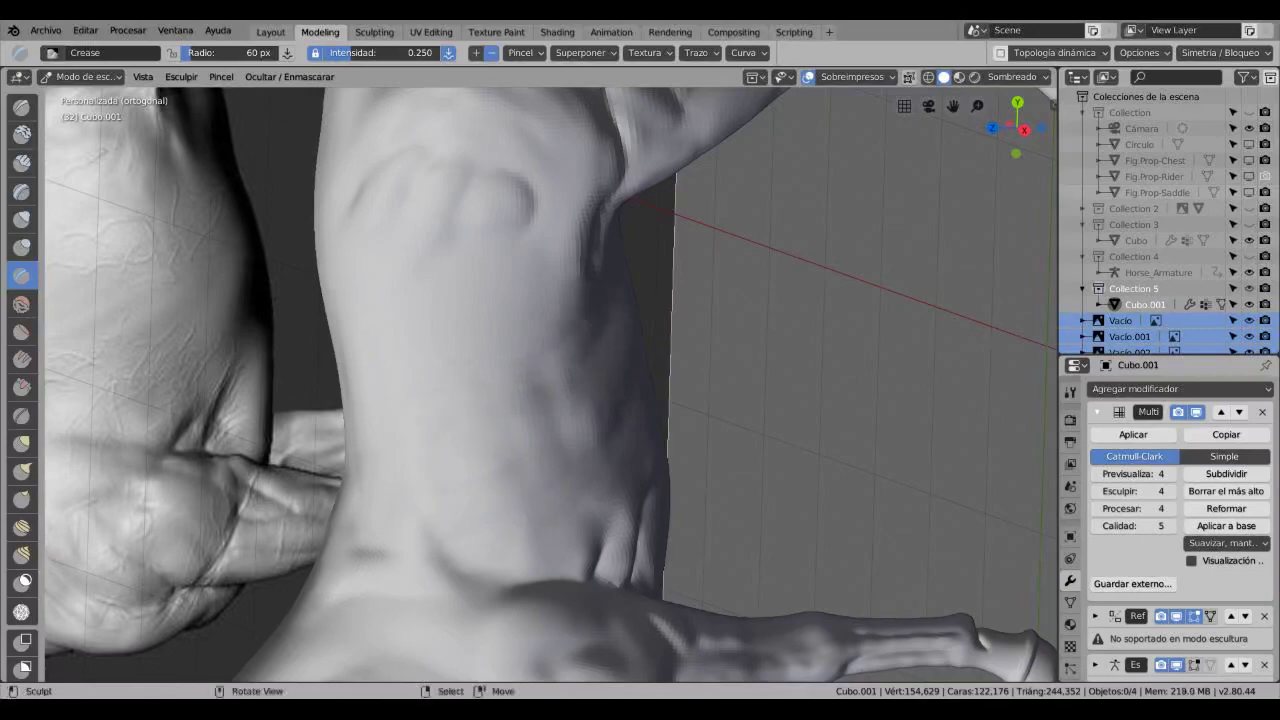
pyautogui.moveTo(466, 576); pyautogui.dragTo(512, 576)
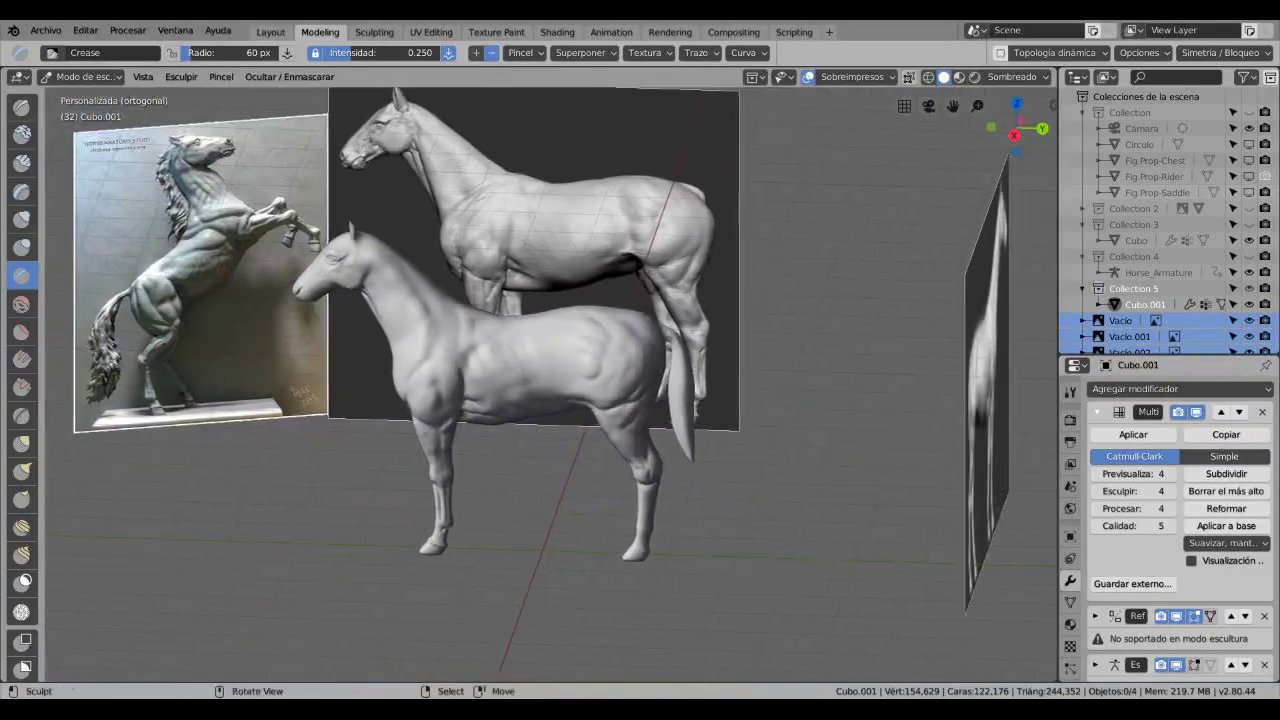
pyautogui.press('KP_3')
pyautogui.scroll(5, 480, 380)
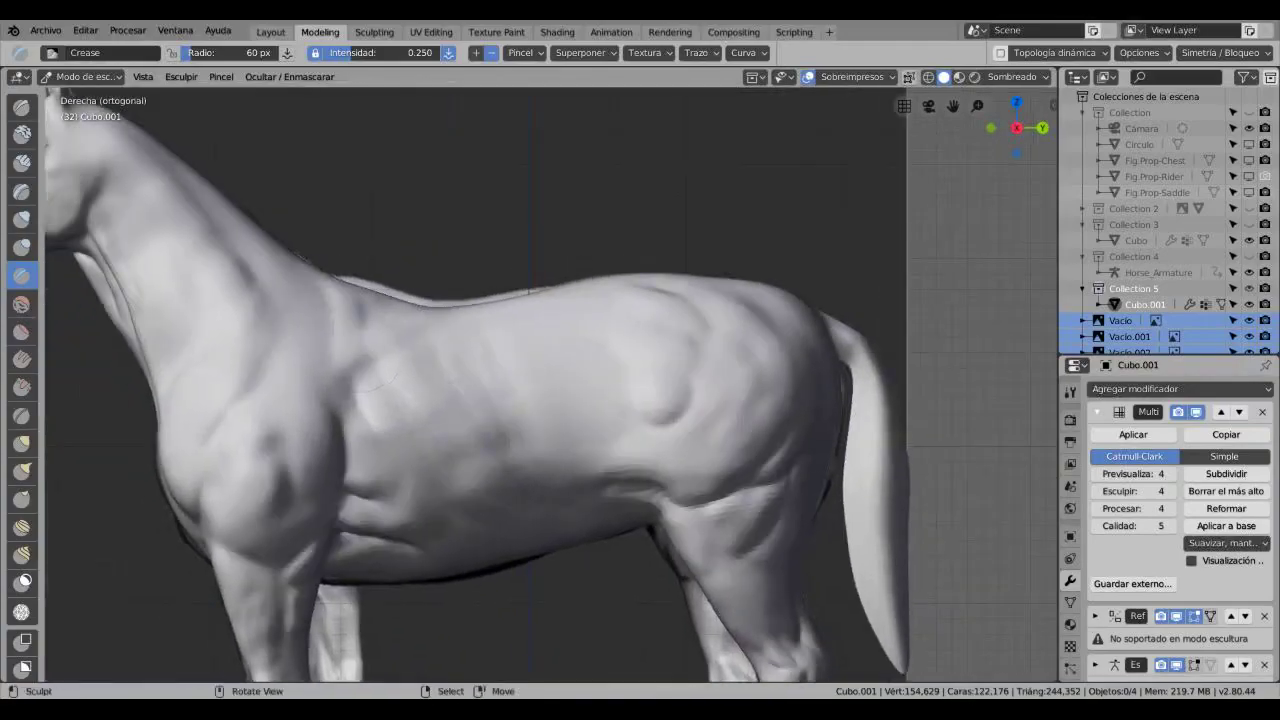